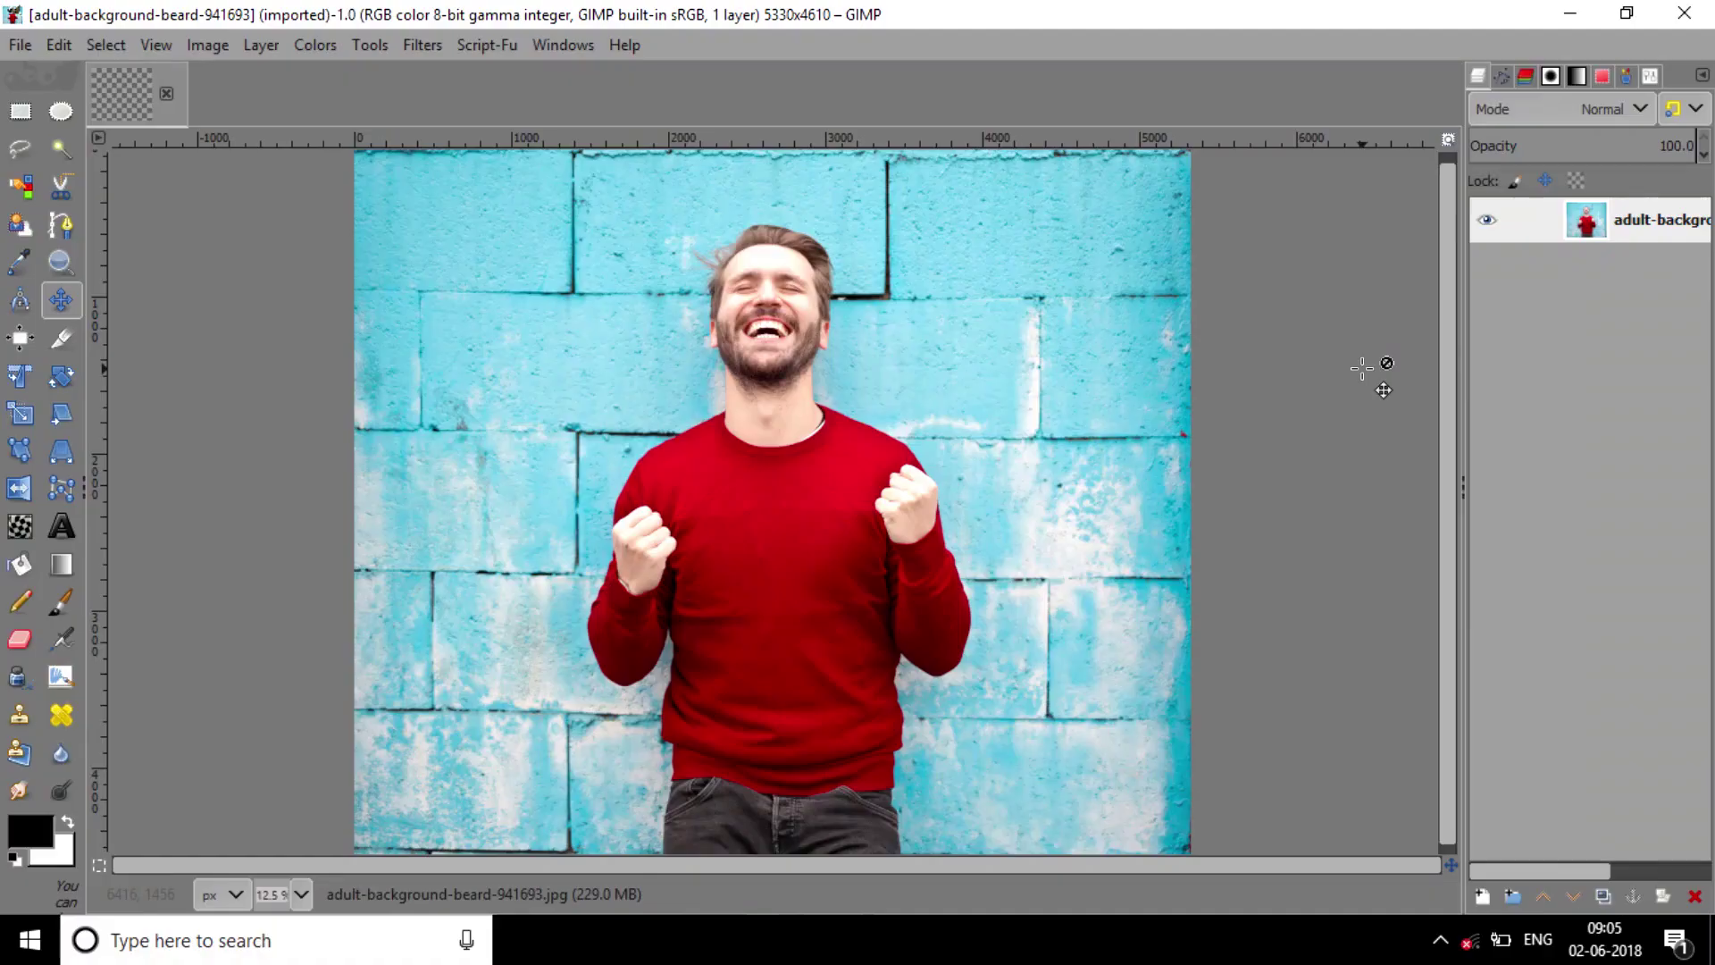
Duplicate the man-in-red-sweater photo layer and hide the original bottom copy
click(1624, 217)
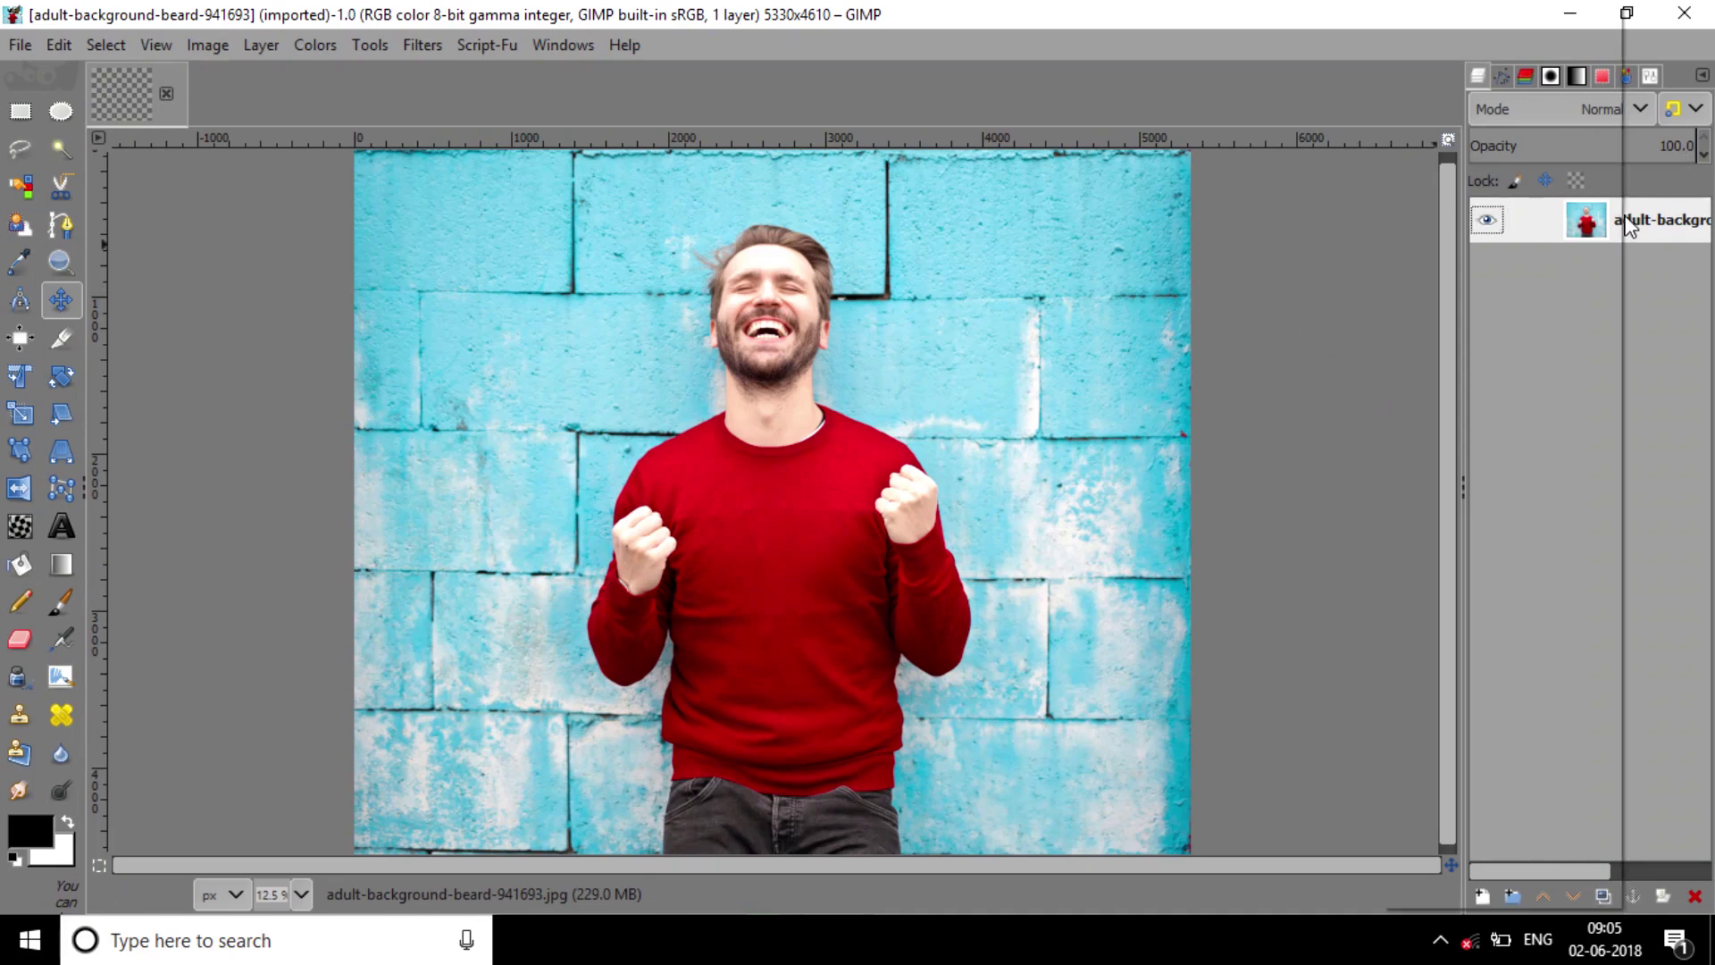
right_click(1628, 224)
click(1521, 268)
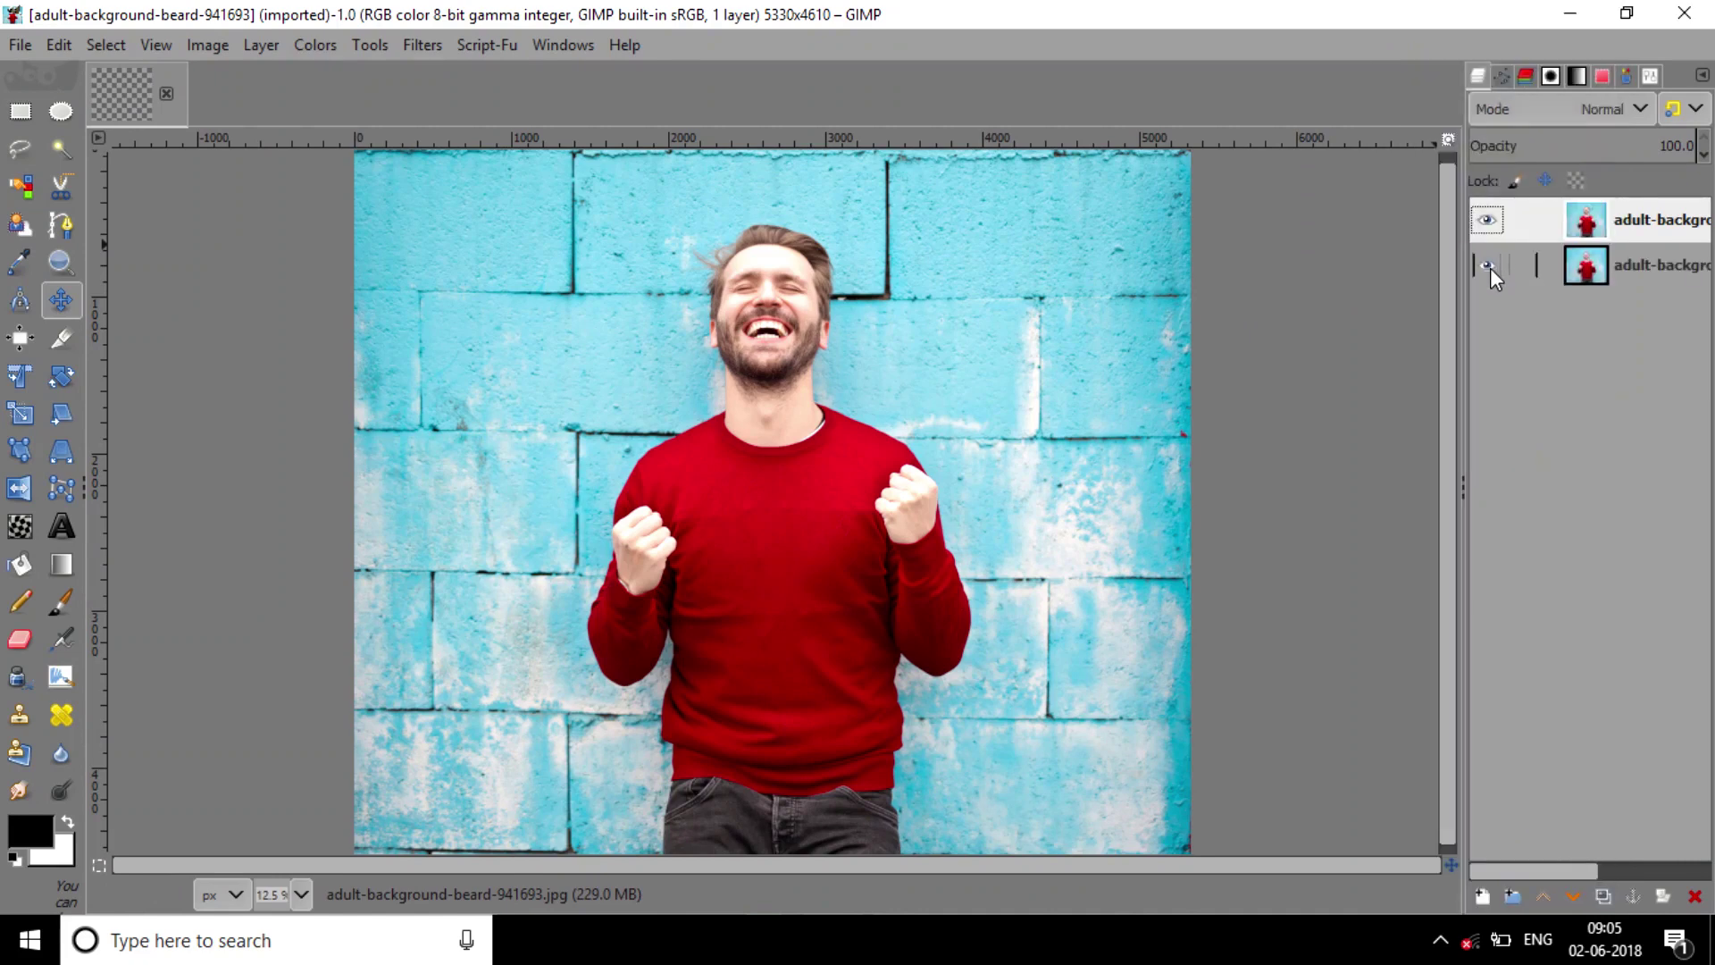
click(1487, 266)
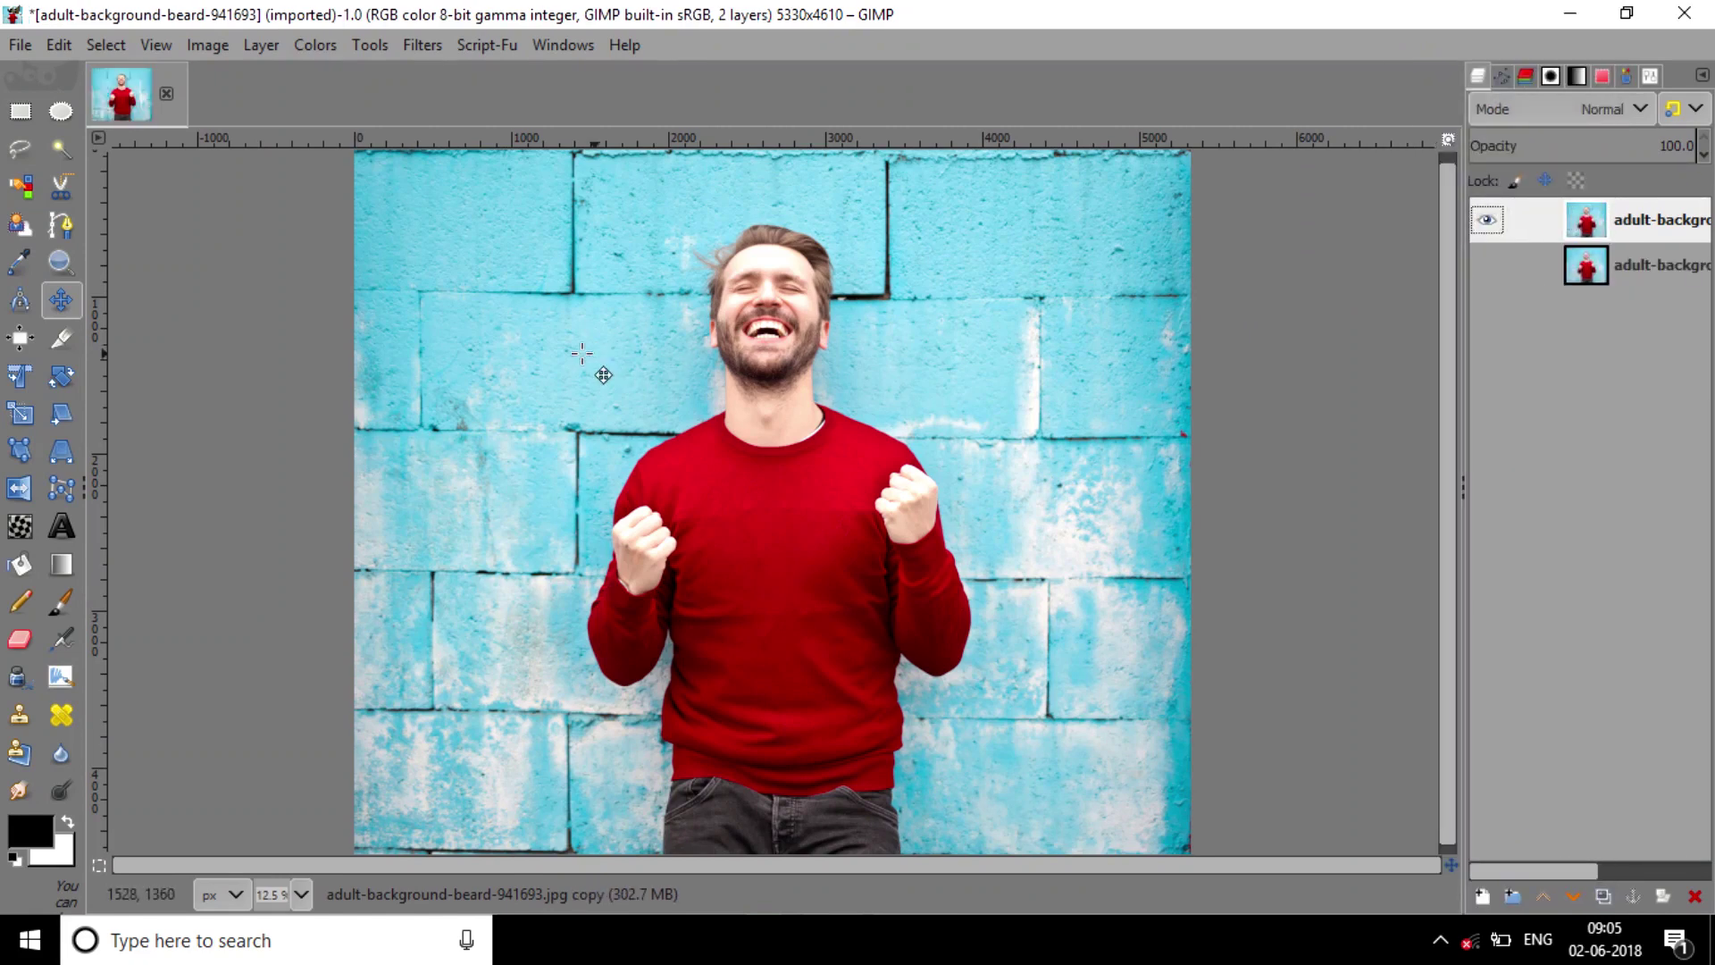
With the Paths tool, place anchors from the jeans' bottom up their left edge
click(62, 226)
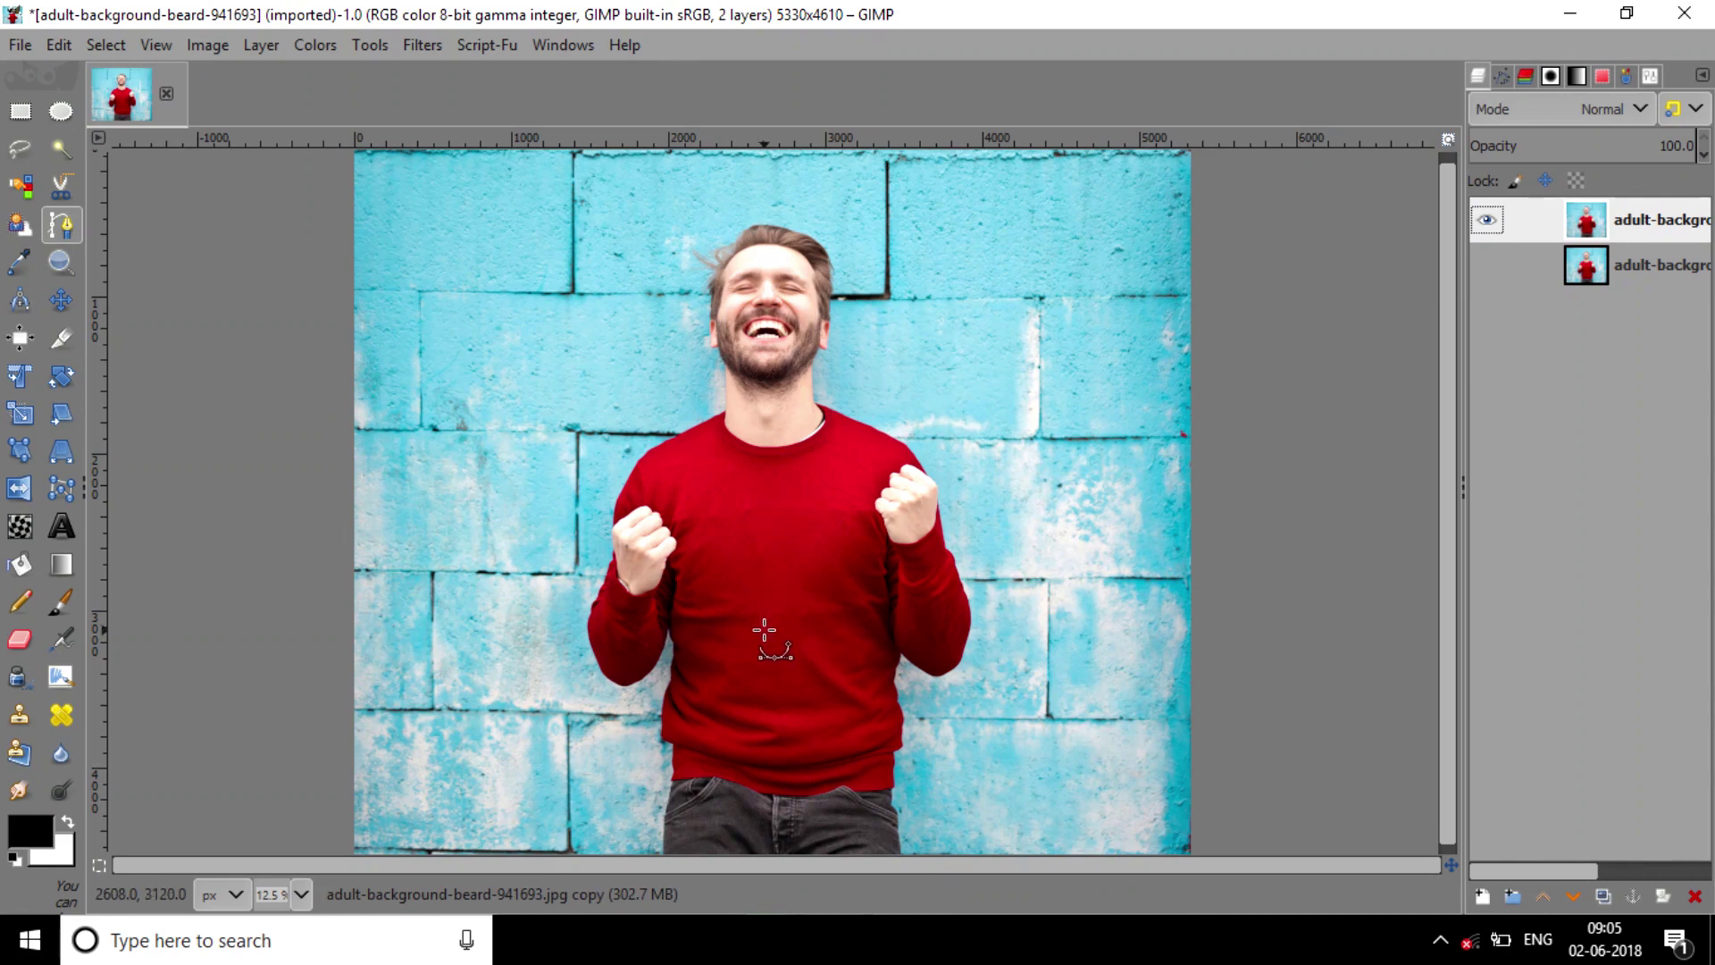
scroll(764, 630, down, 1)
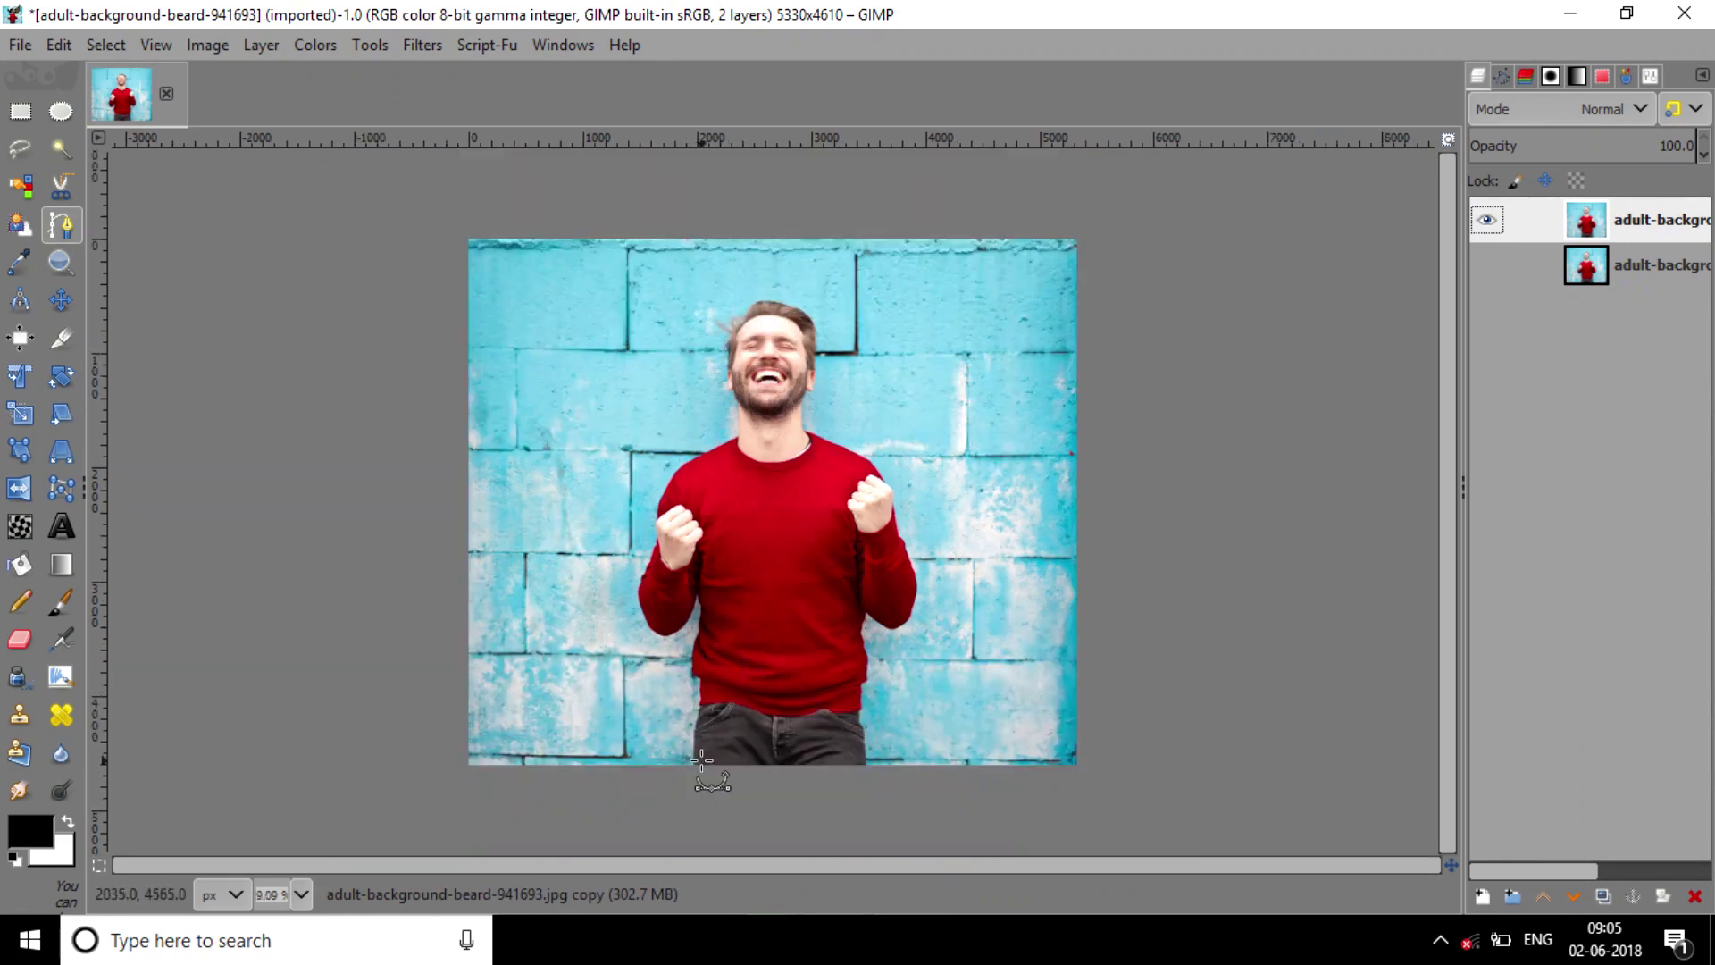
scroll(696, 768, up, 2)
scroll(690, 767, up, 1)
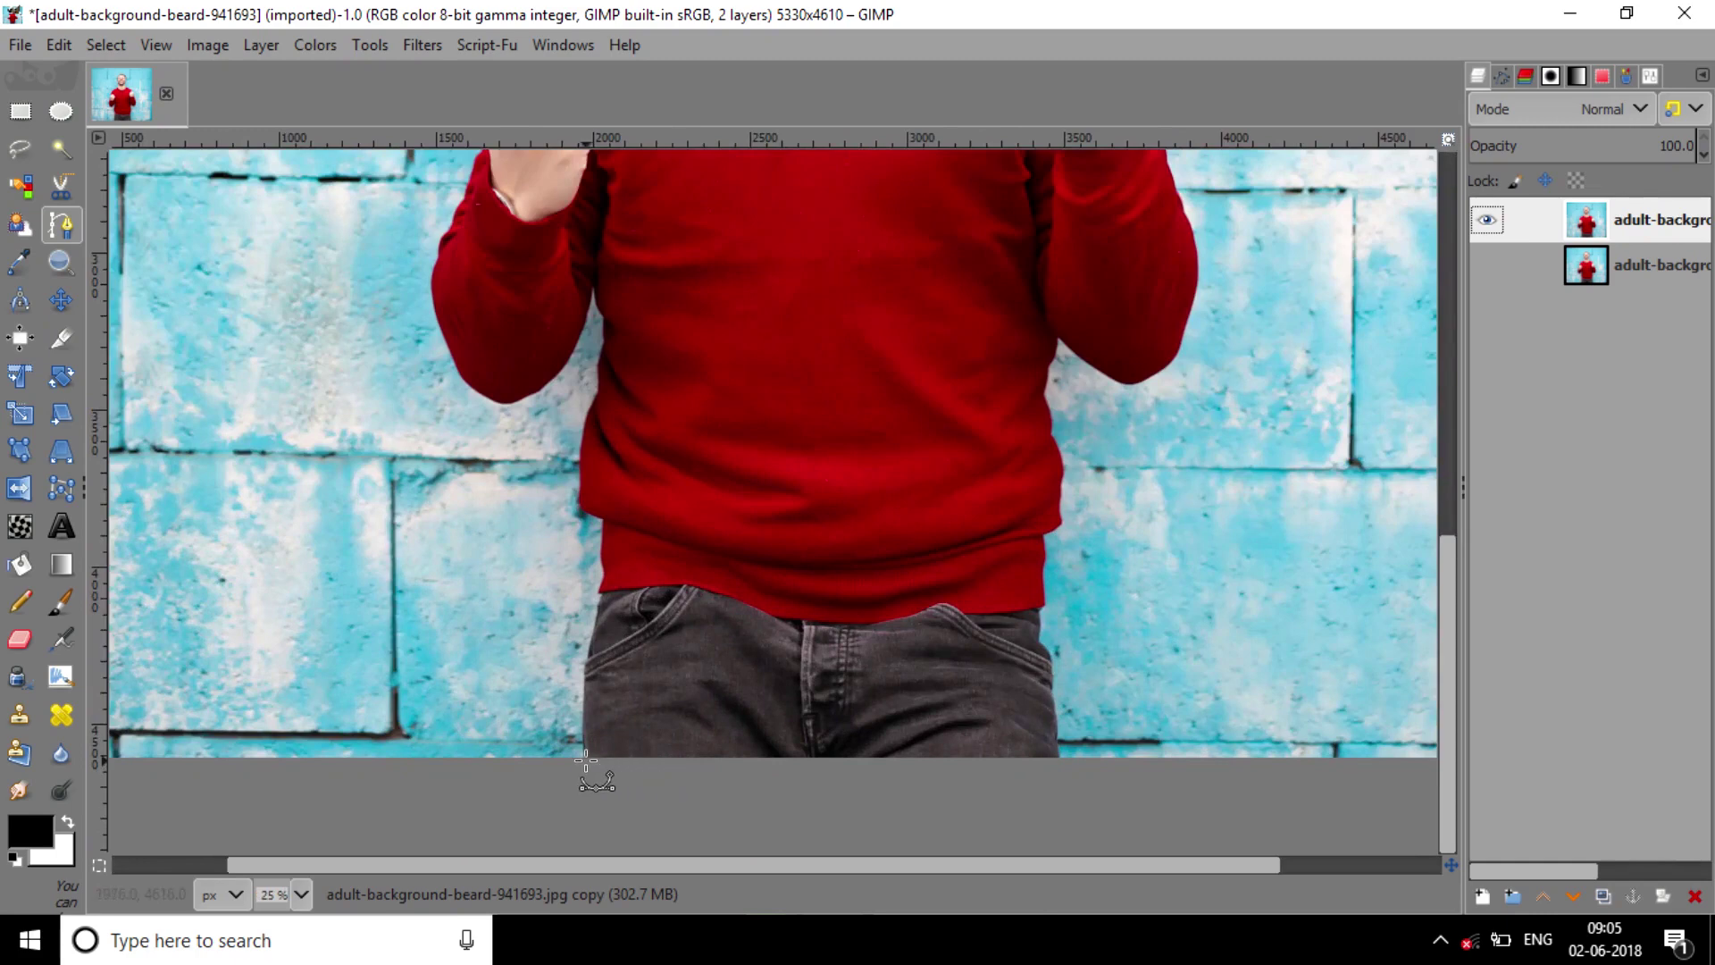
scroll(594, 767, up, 3)
scroll(586, 761, up, 1)
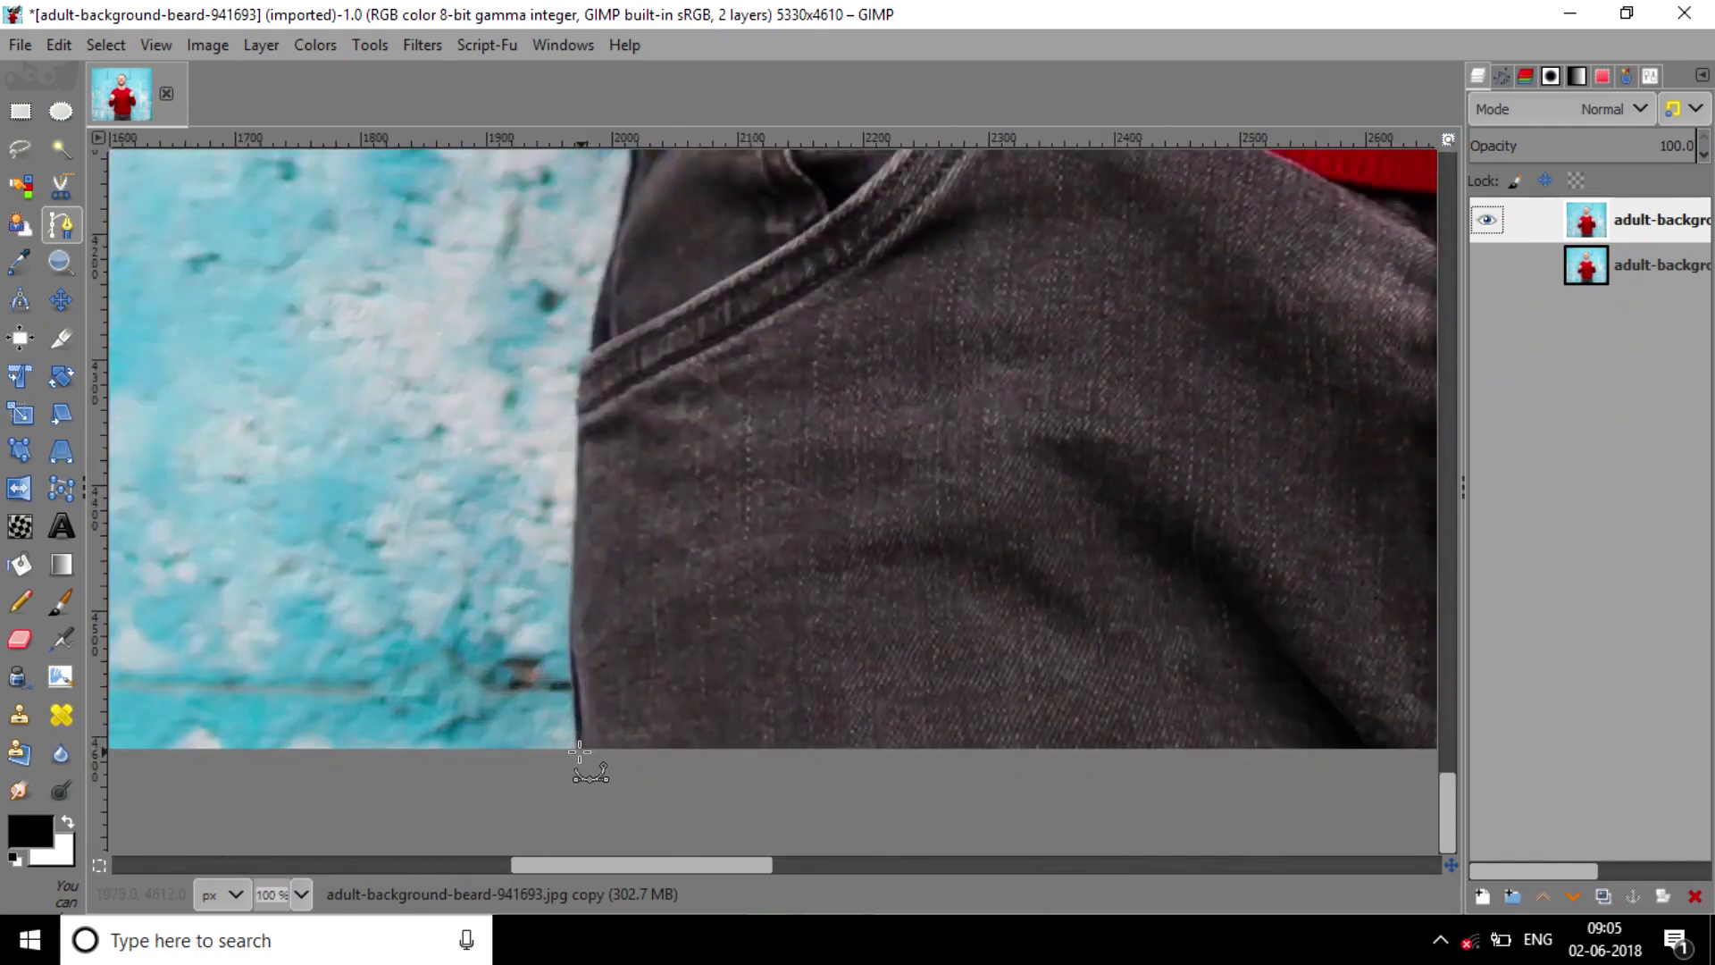
click(579, 753)
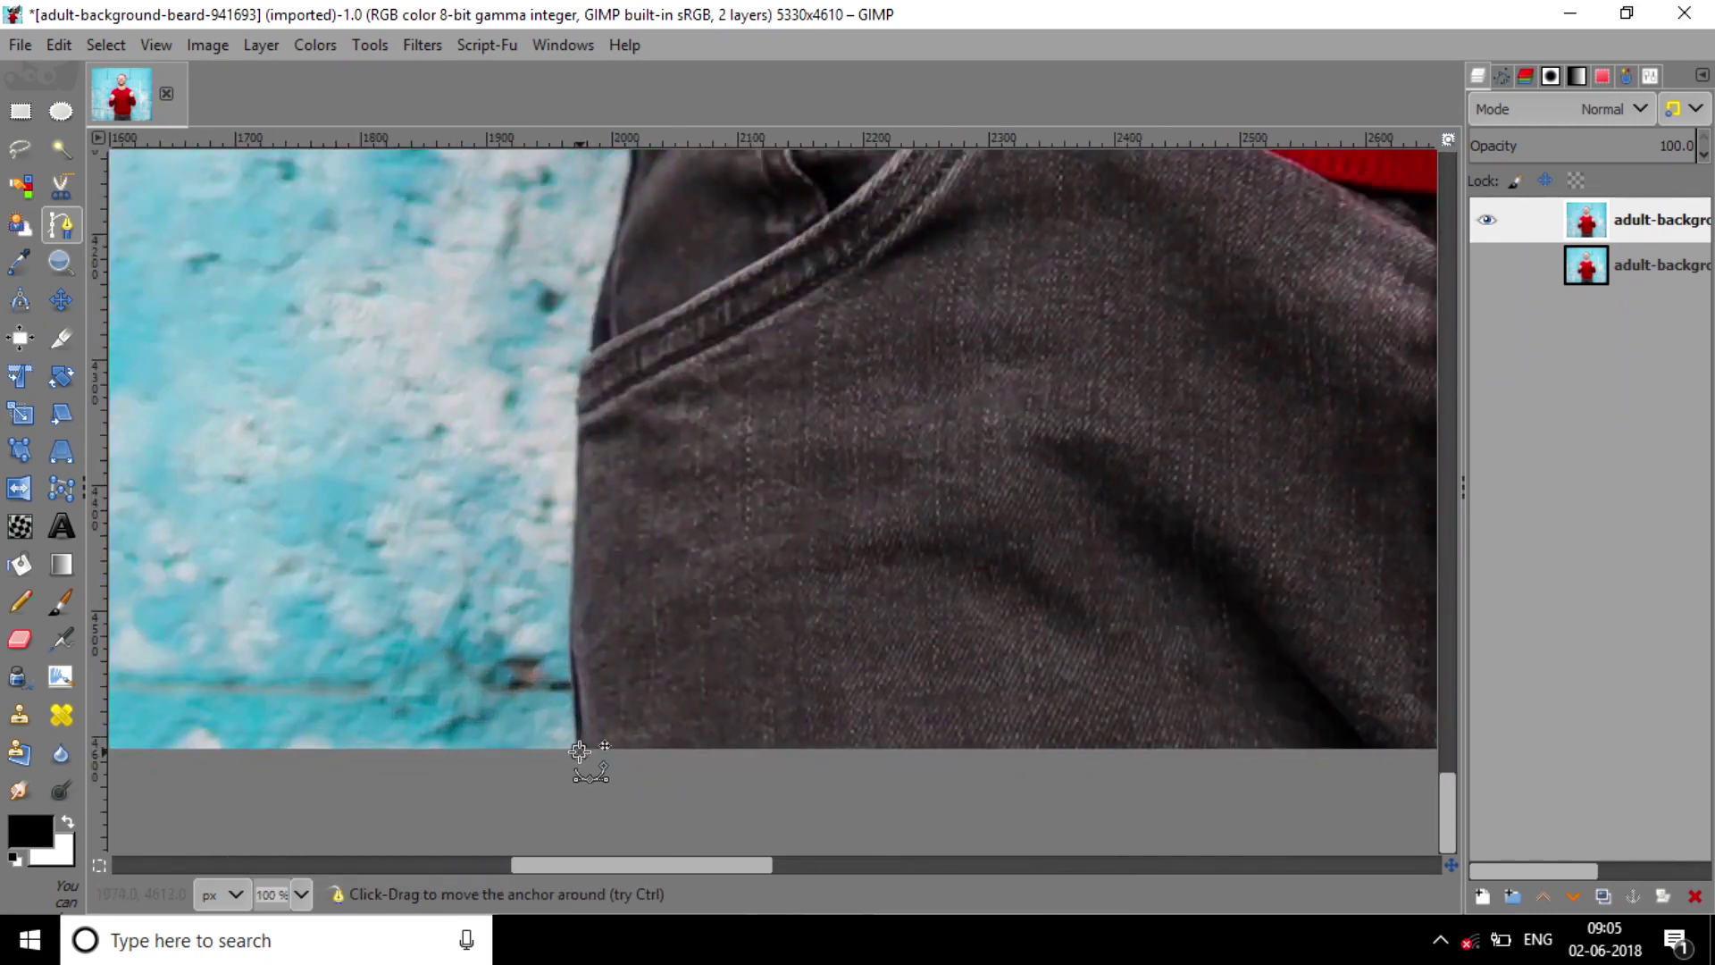
drag(571, 648, 568, 606)
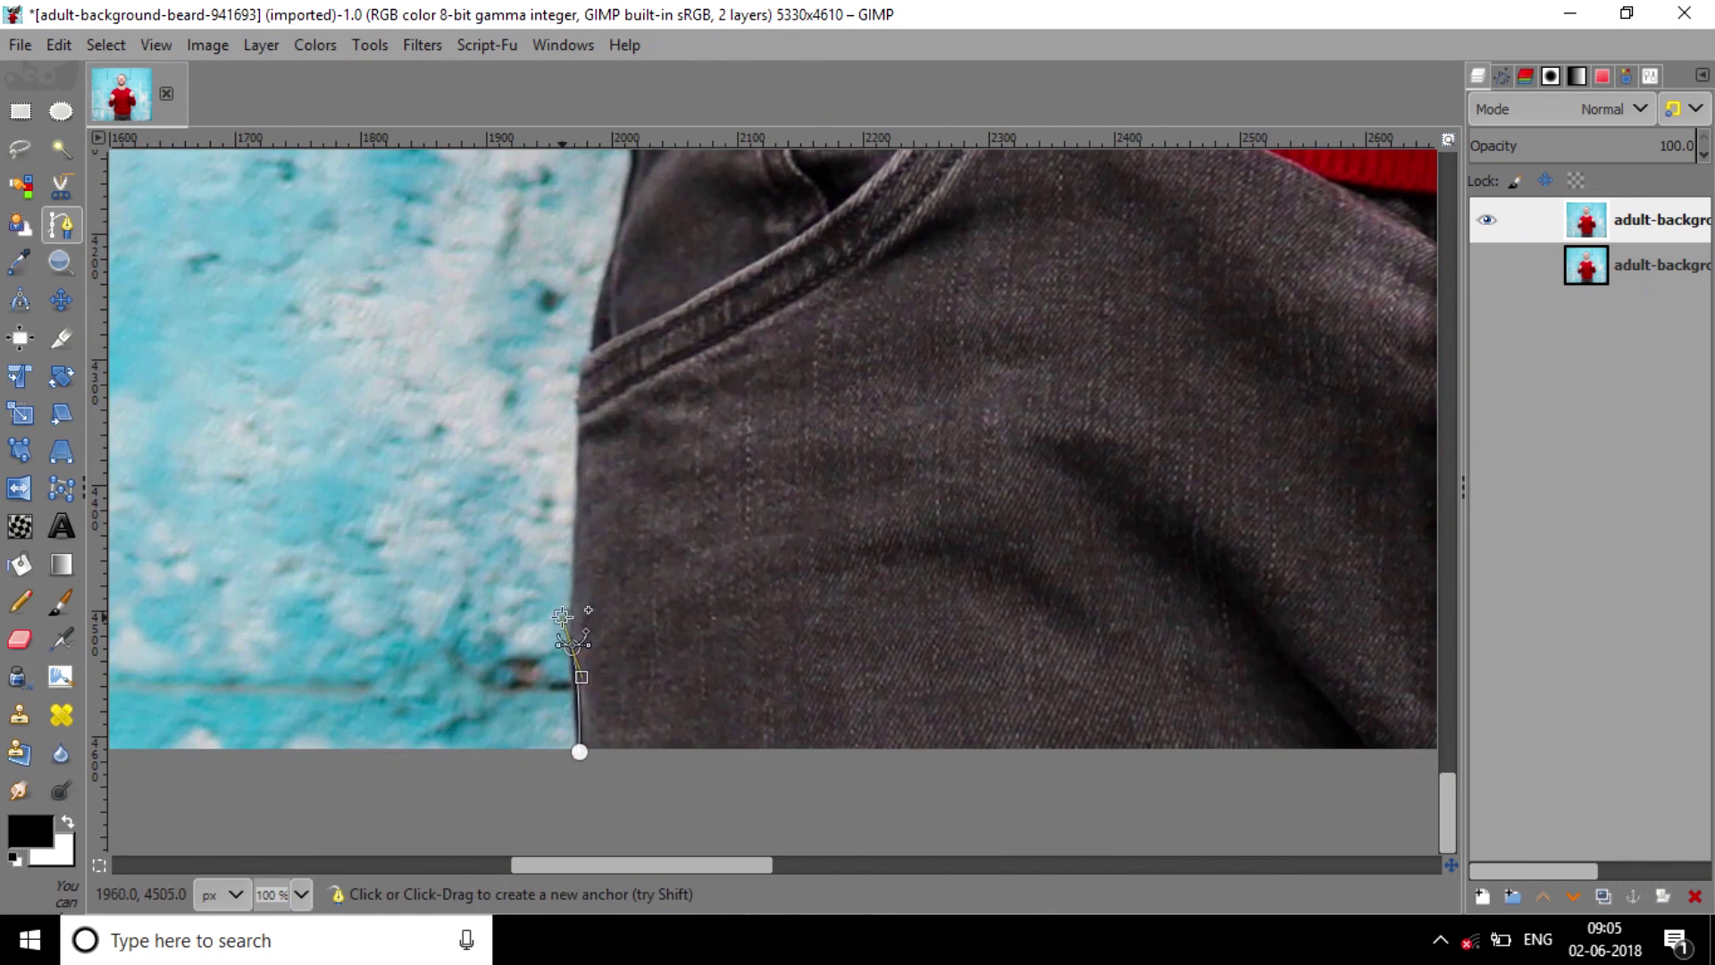
click(577, 521)
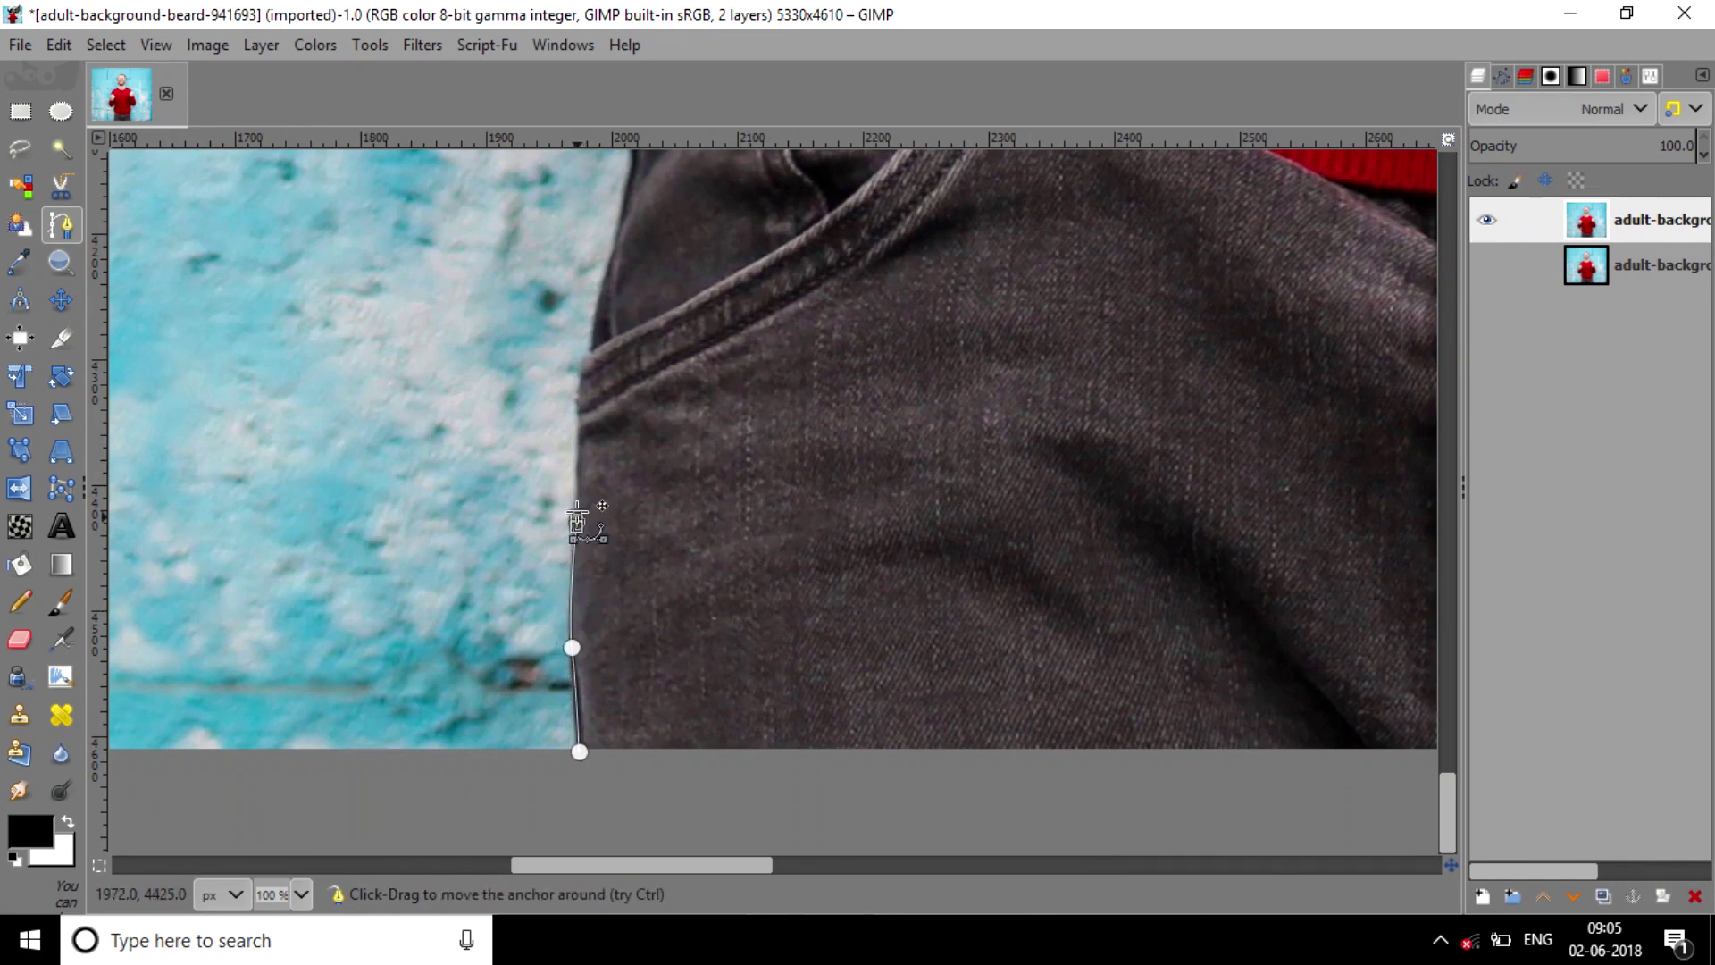
click(581, 436)
drag(590, 343, 605, 315)
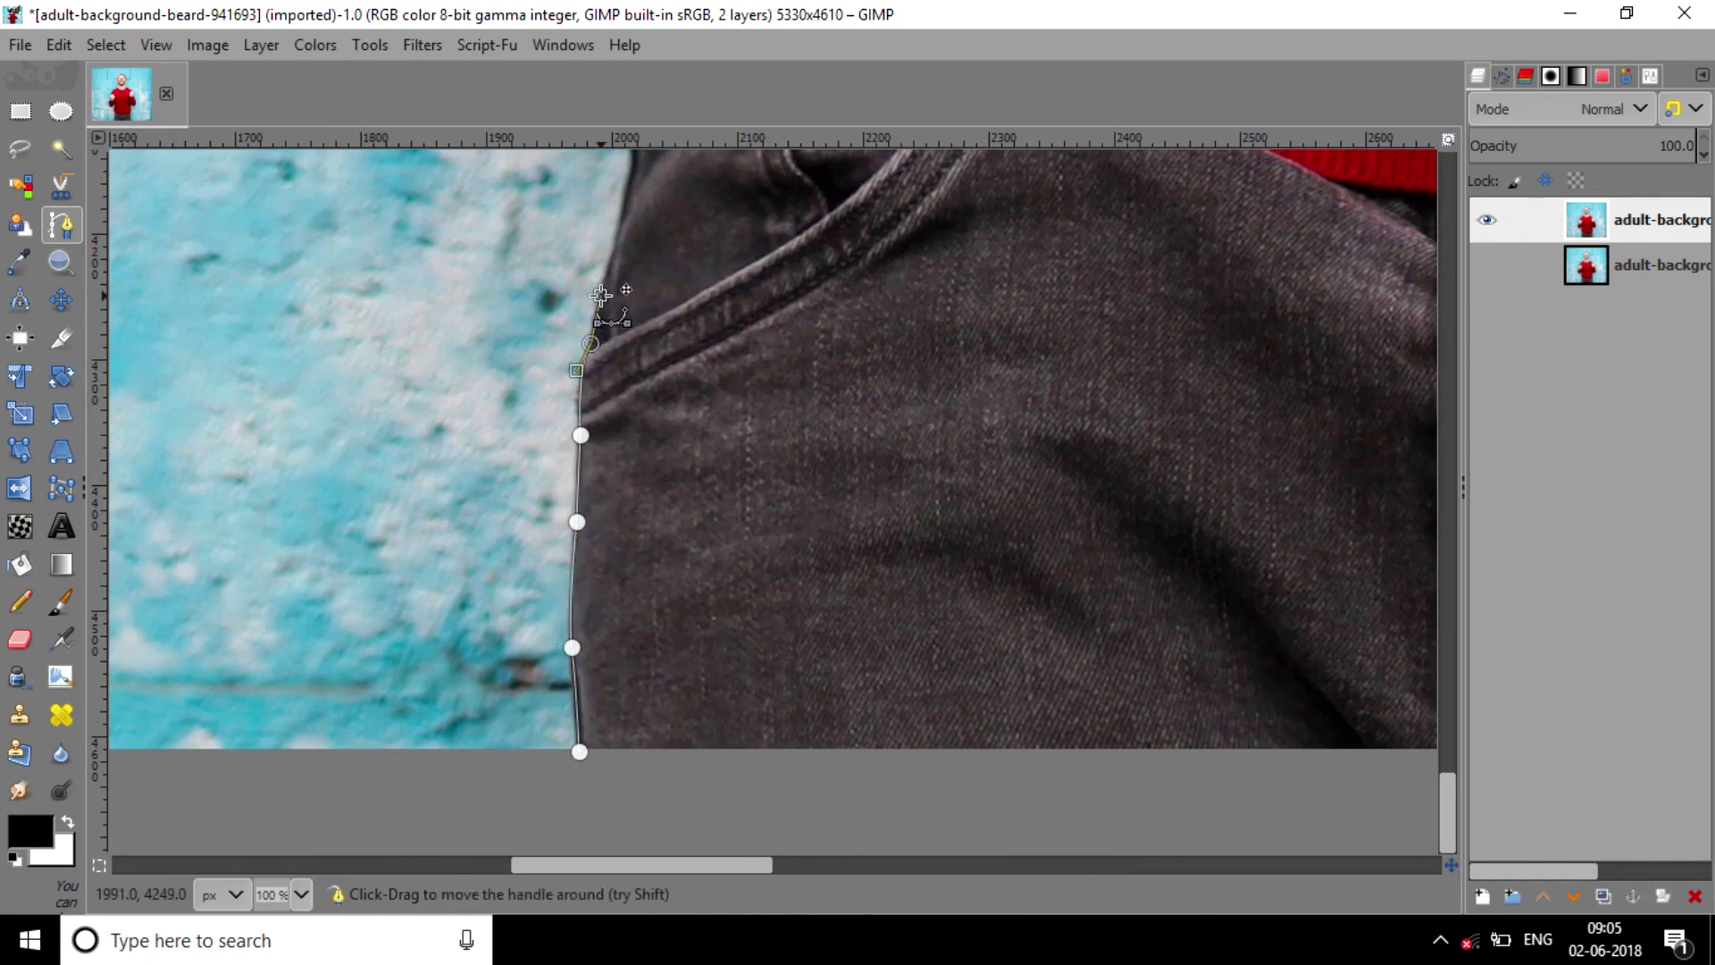
Continue the path down the jeans' right edge and close it along the bottom
scroll(607, 318, up, 2)
drag(620, 406, 629, 367)
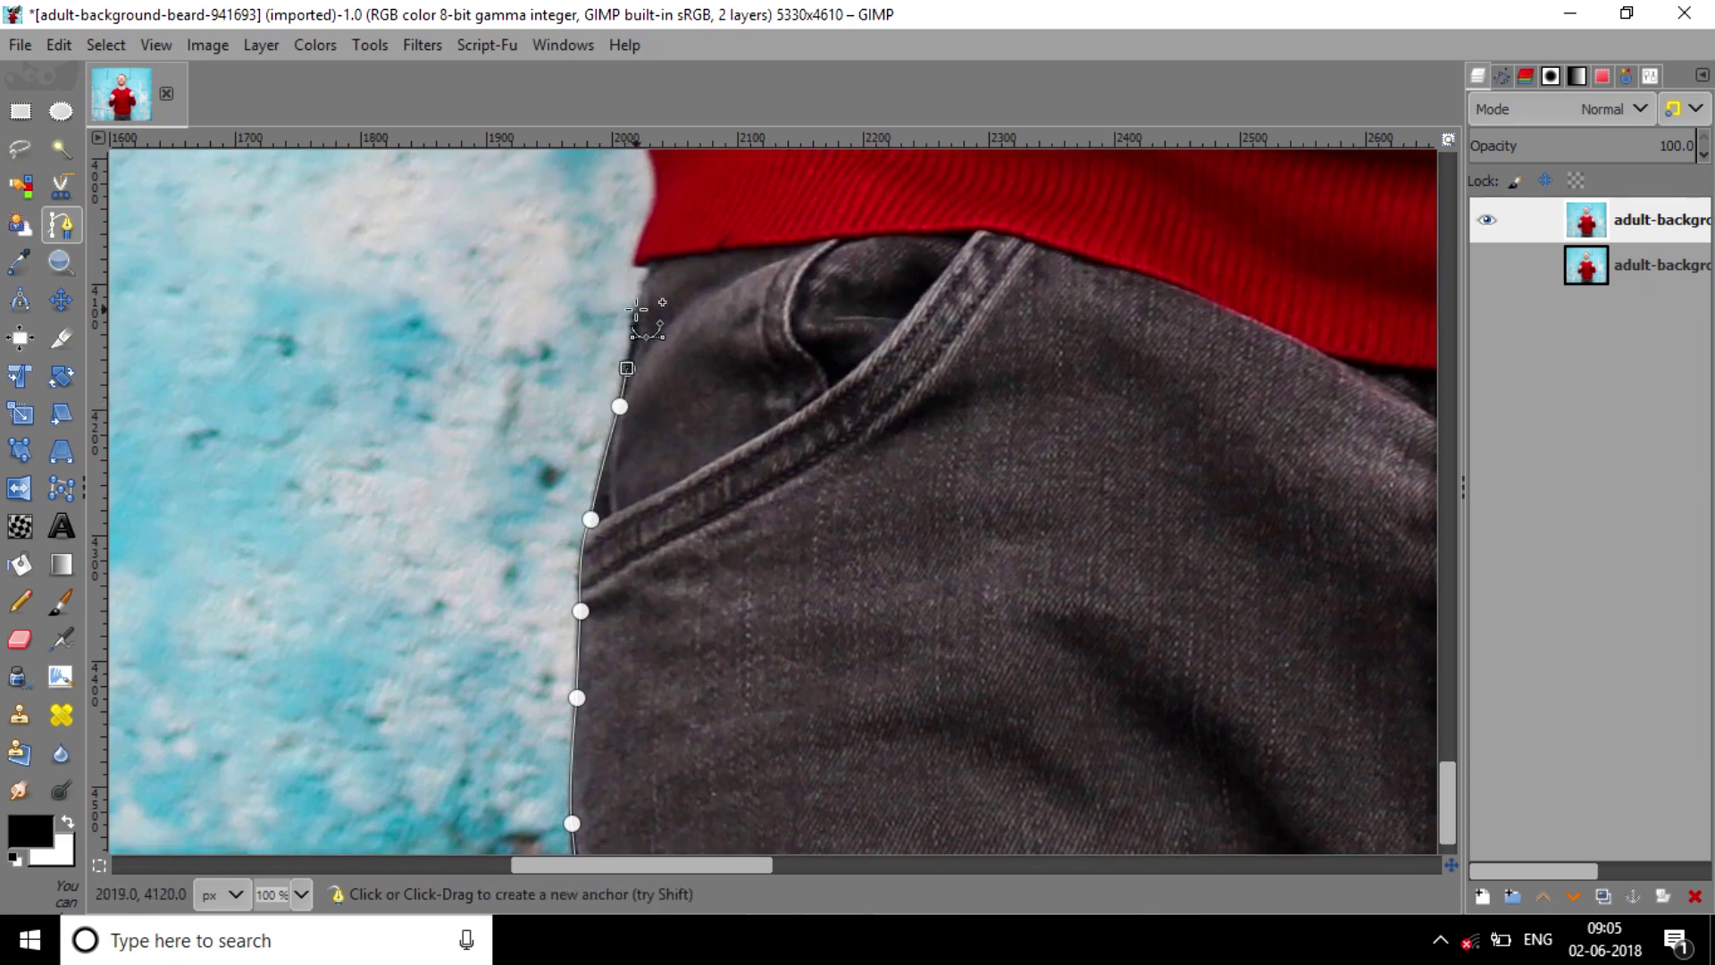
drag(636, 309, 640, 293)
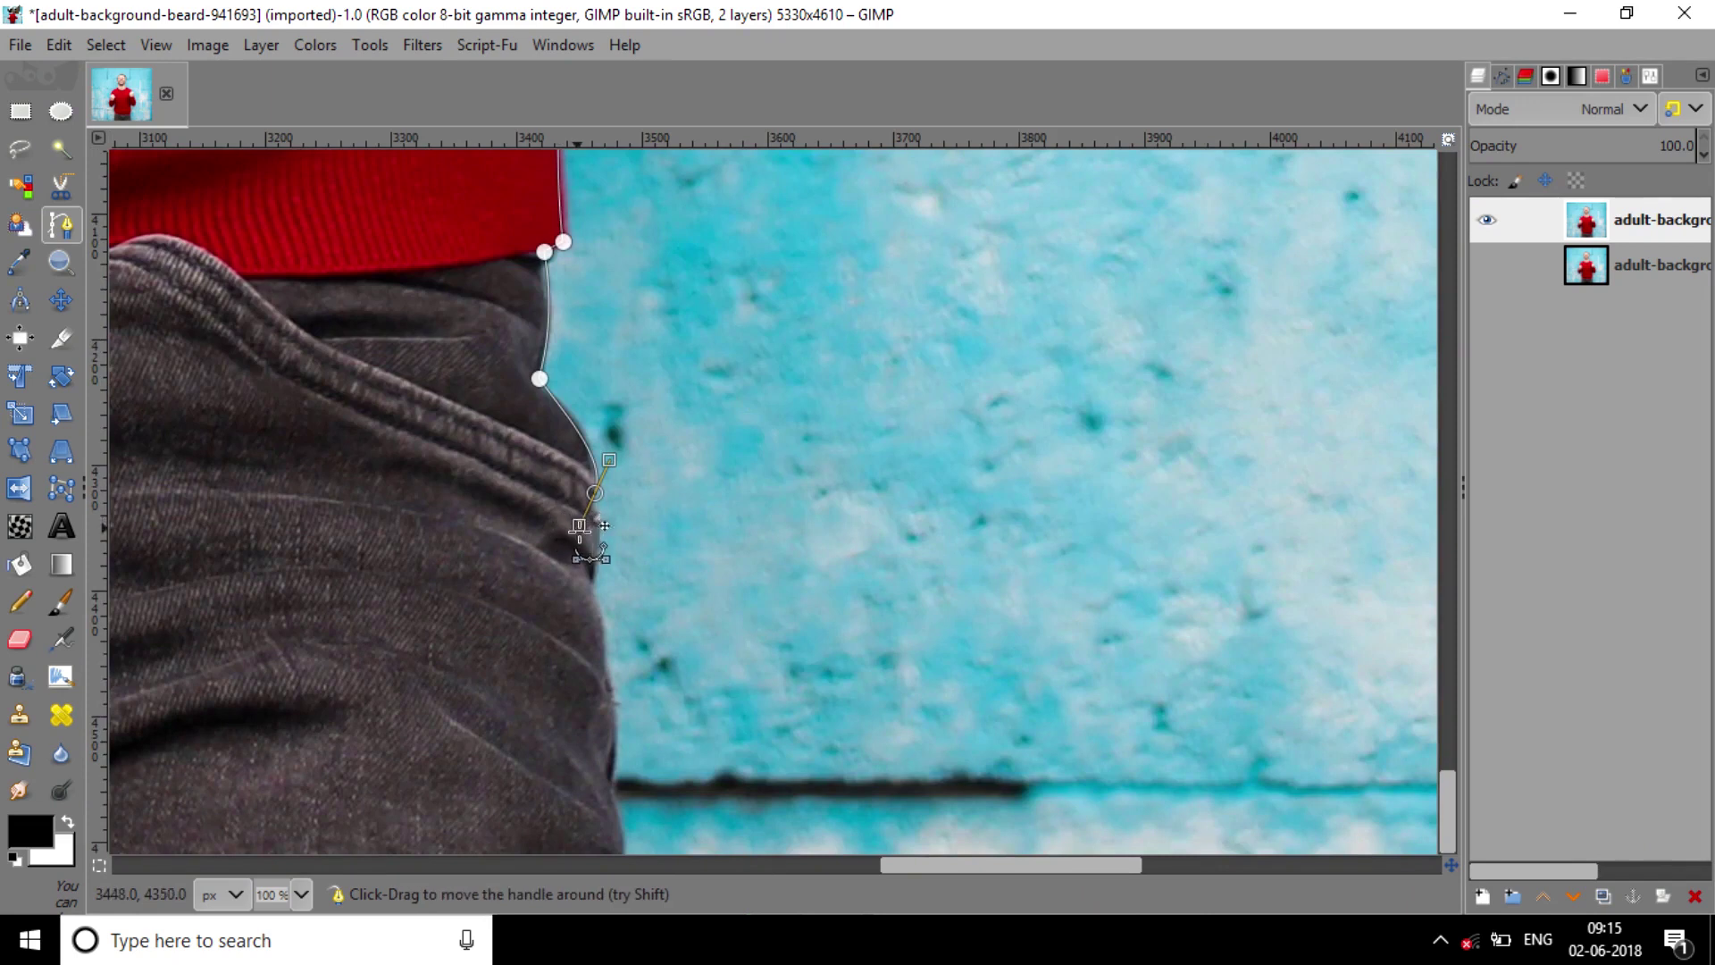
drag(579, 525, 594, 538)
click(589, 579)
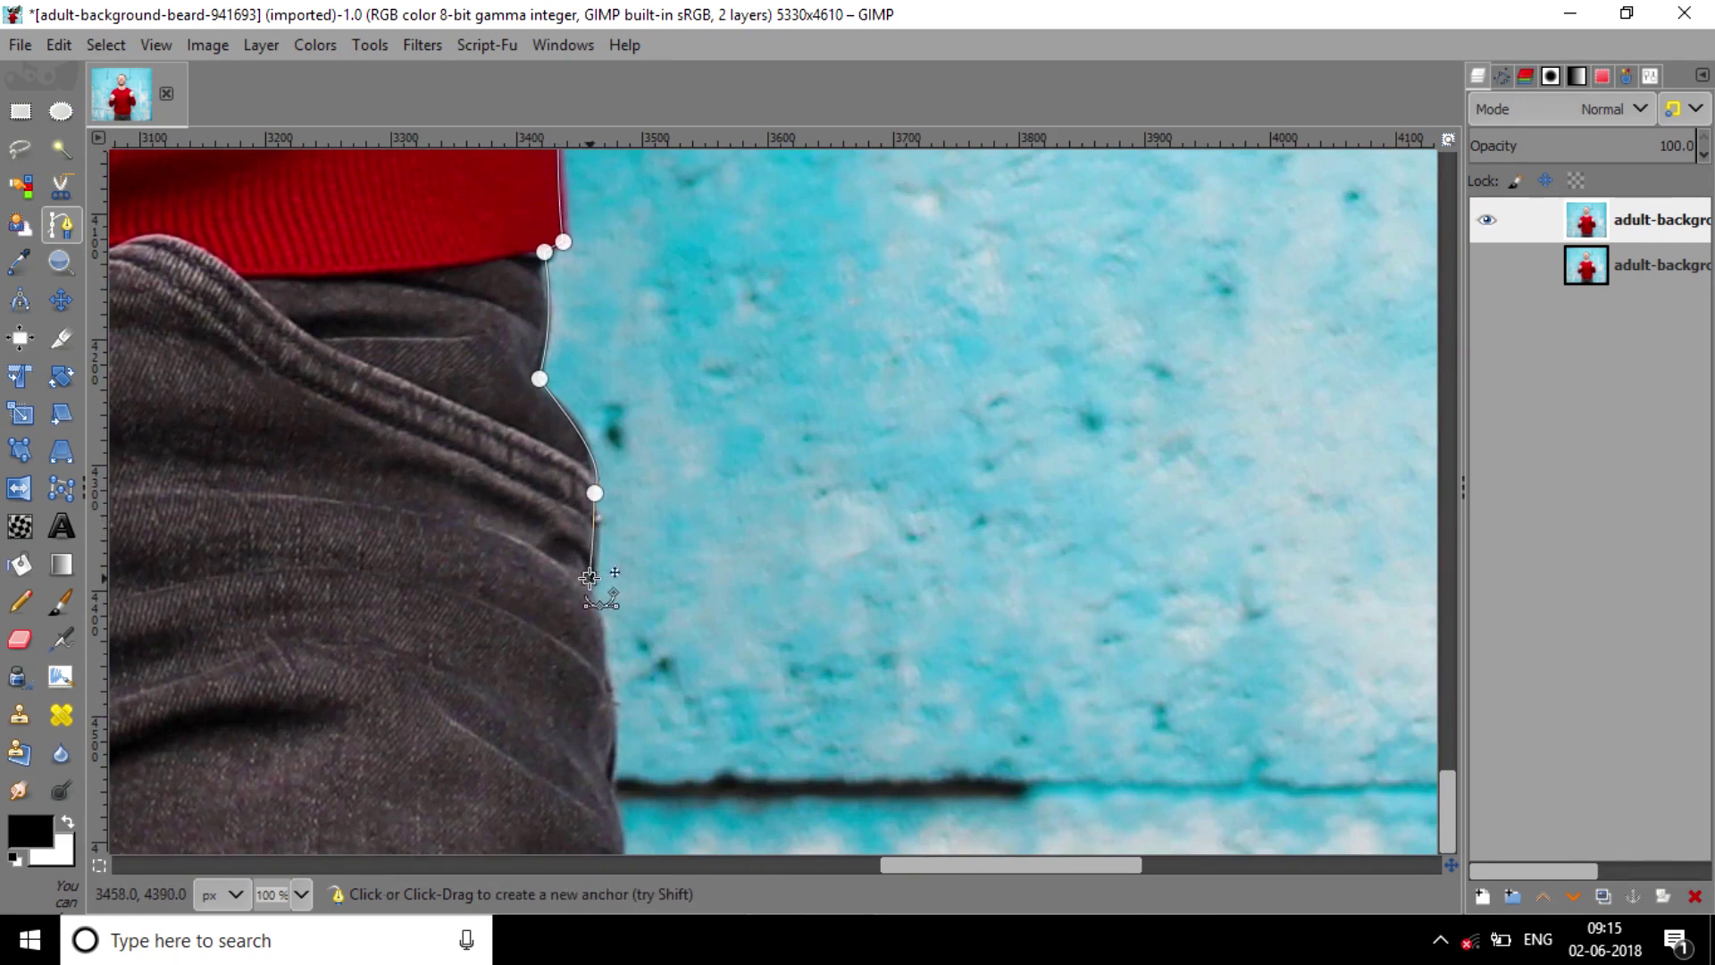
drag(607, 679, 615, 726)
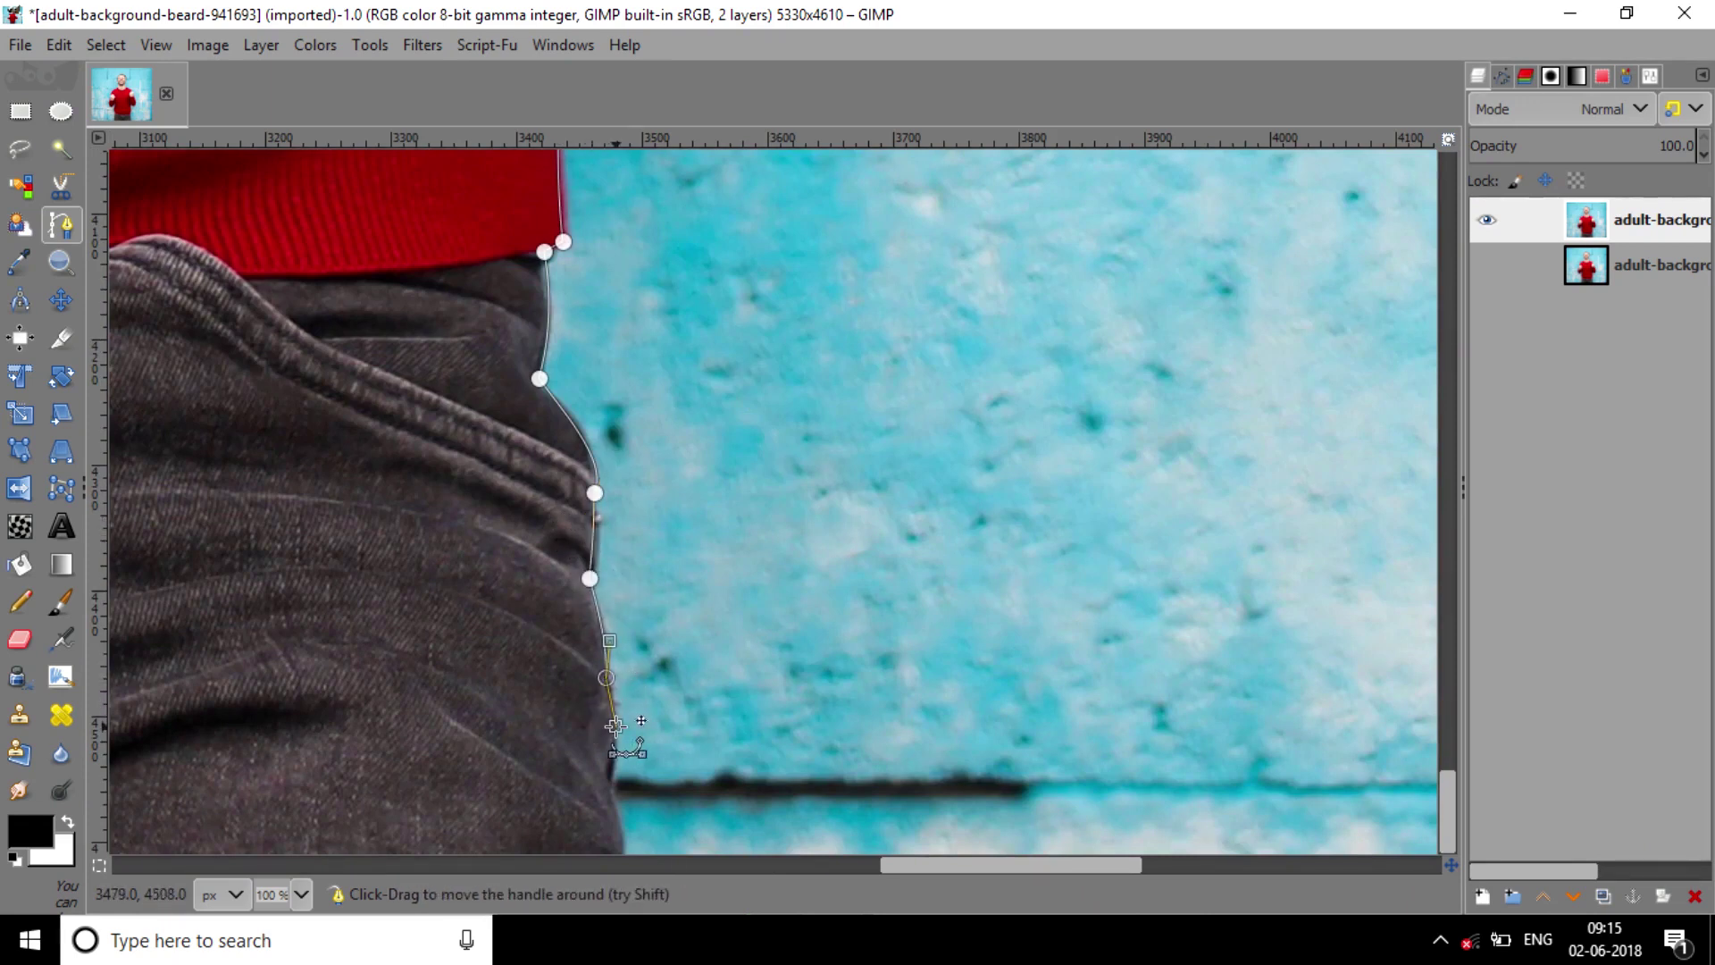
click(613, 813)
key(shift+2)
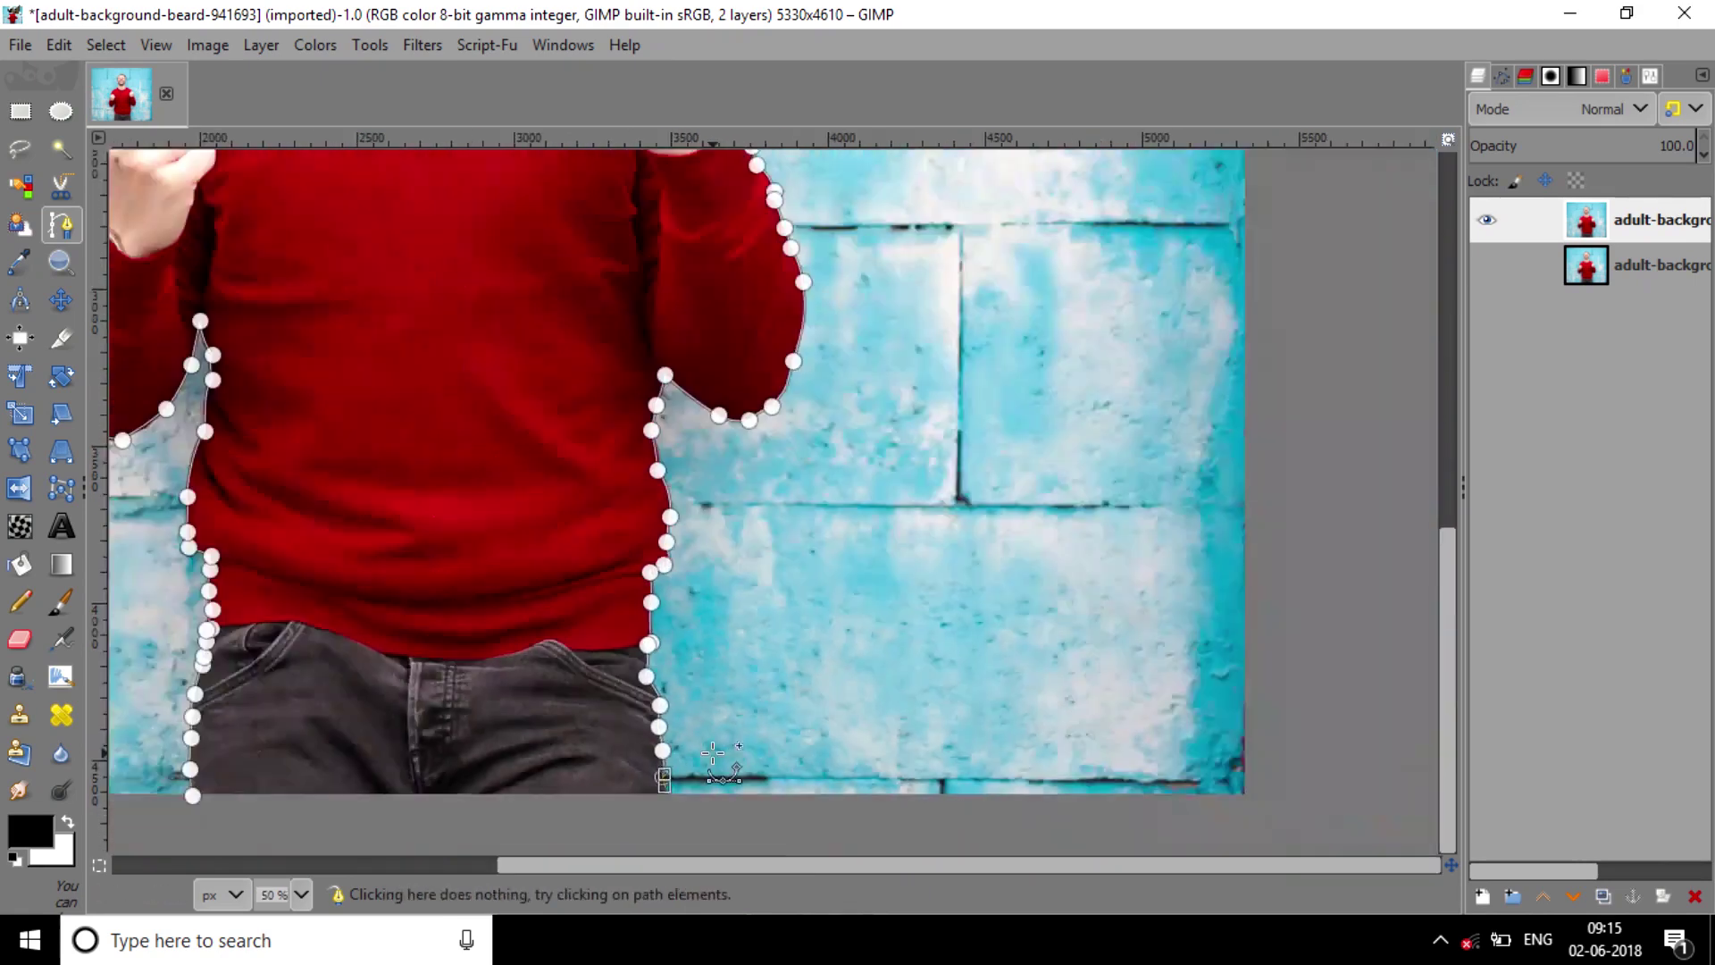
key(minus)
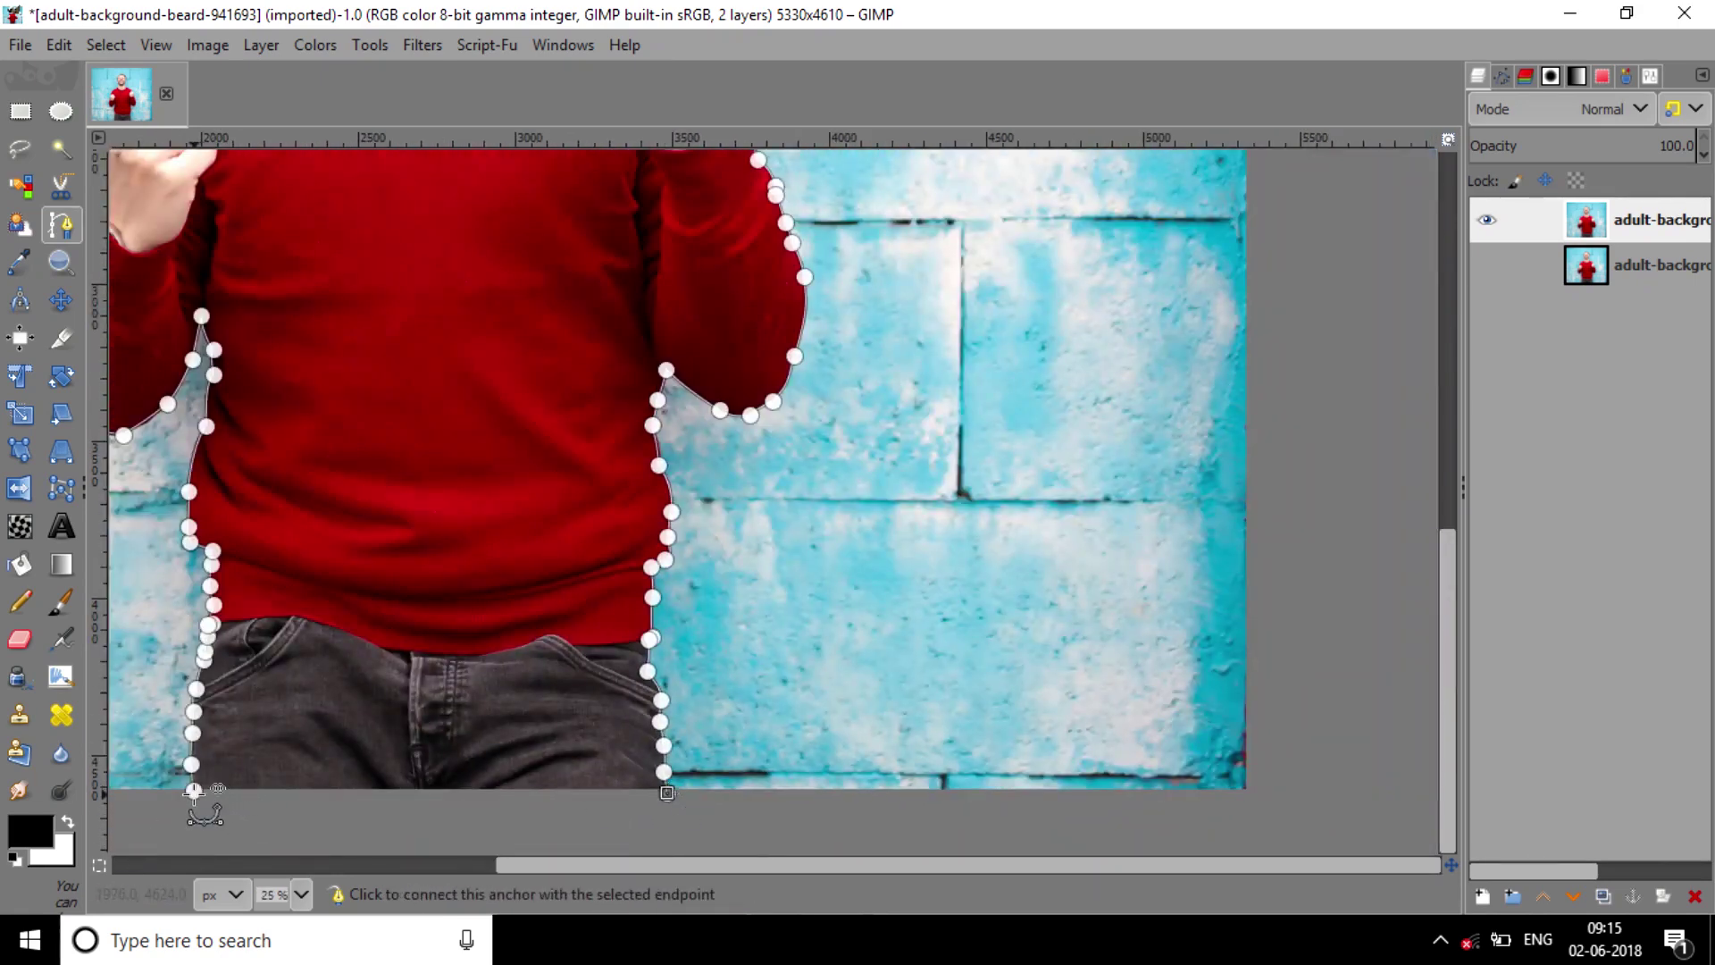
click(193, 789)
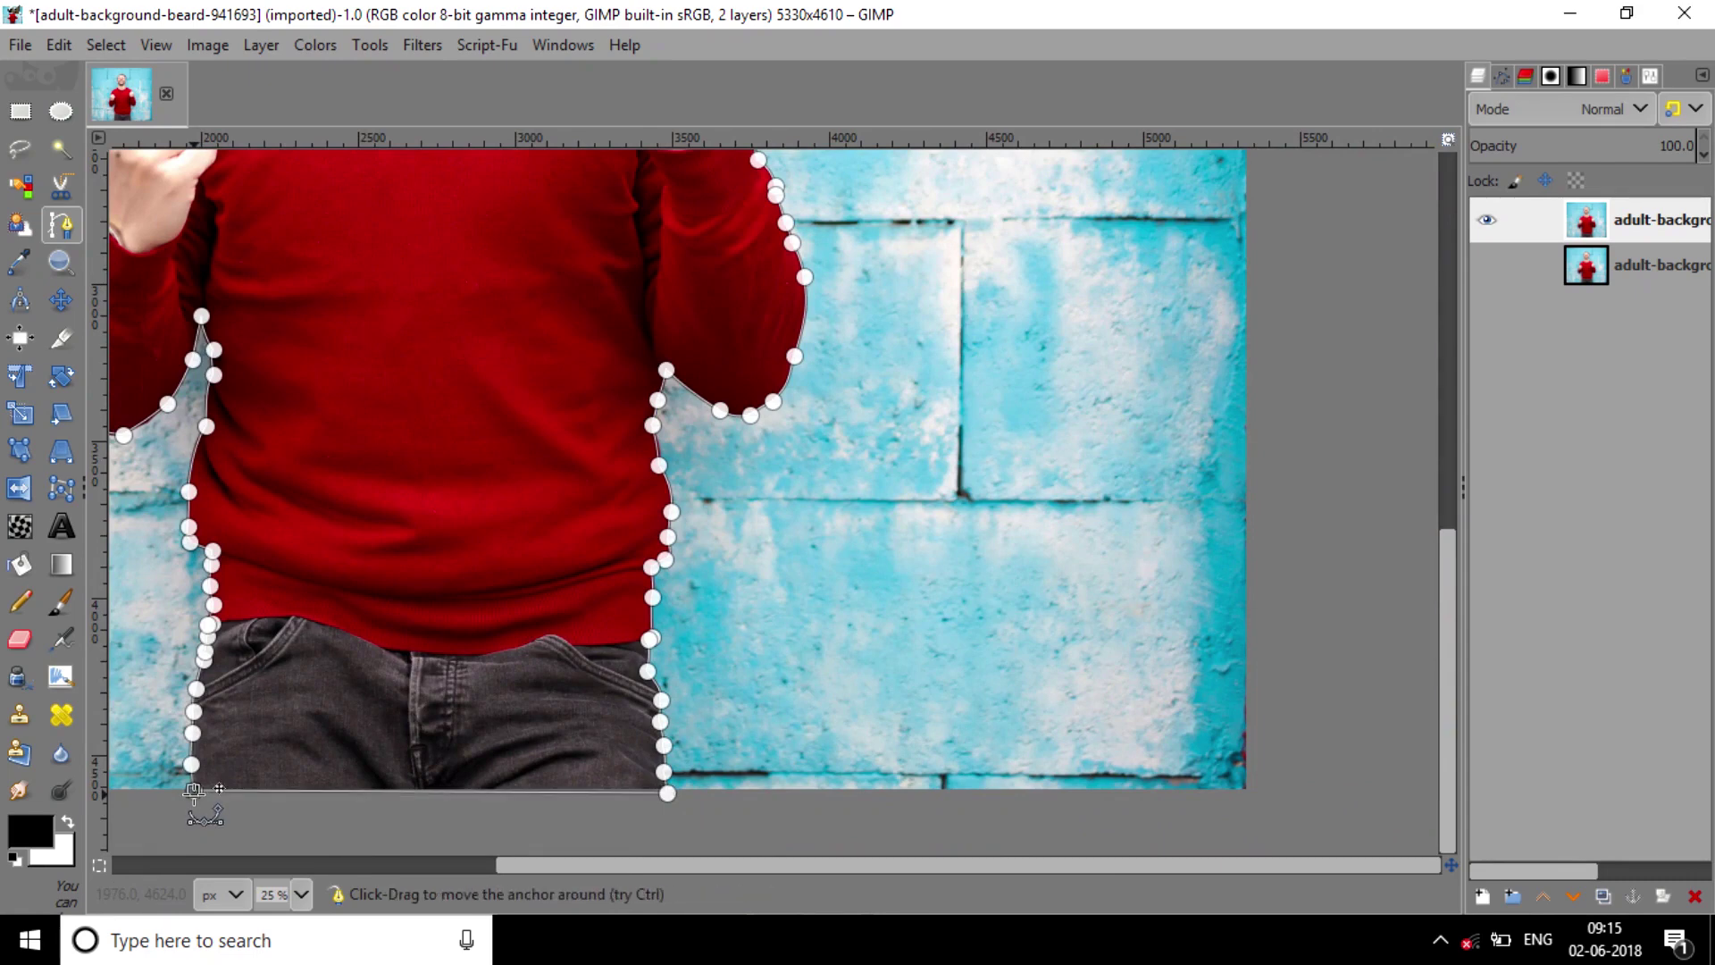
key(minus)
key(minus)
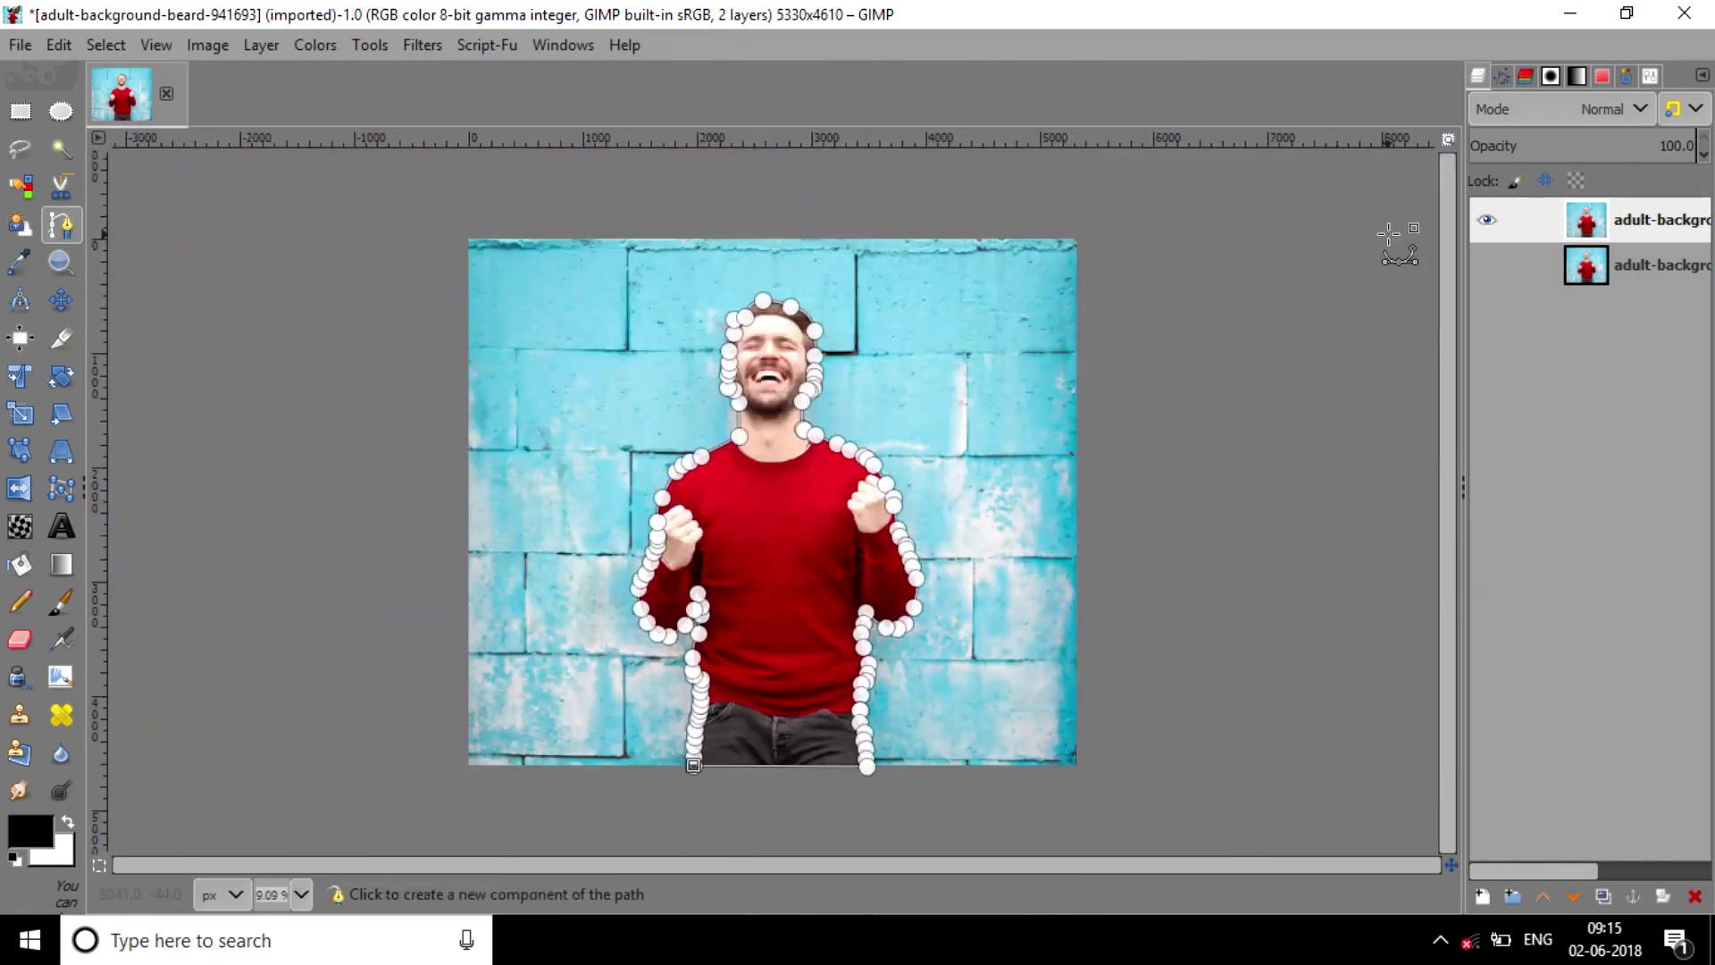
Add a White (full opacity) mask to the top layer and convert the path to a selection
key(plus)
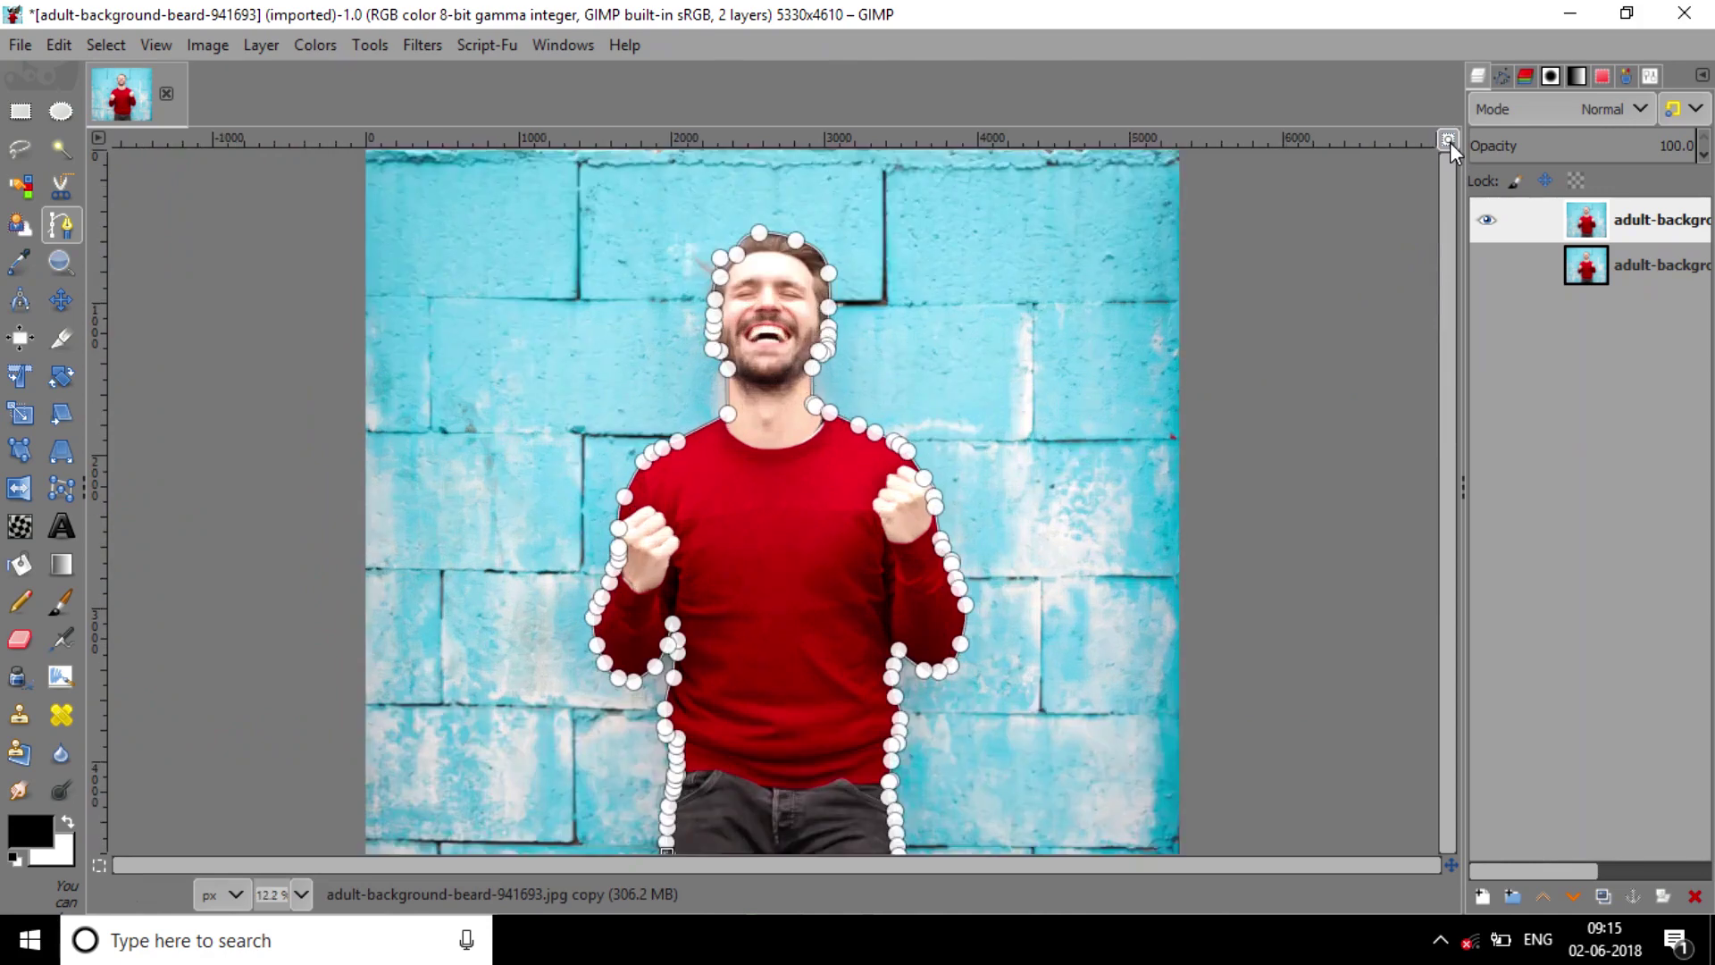
right_click(1628, 219)
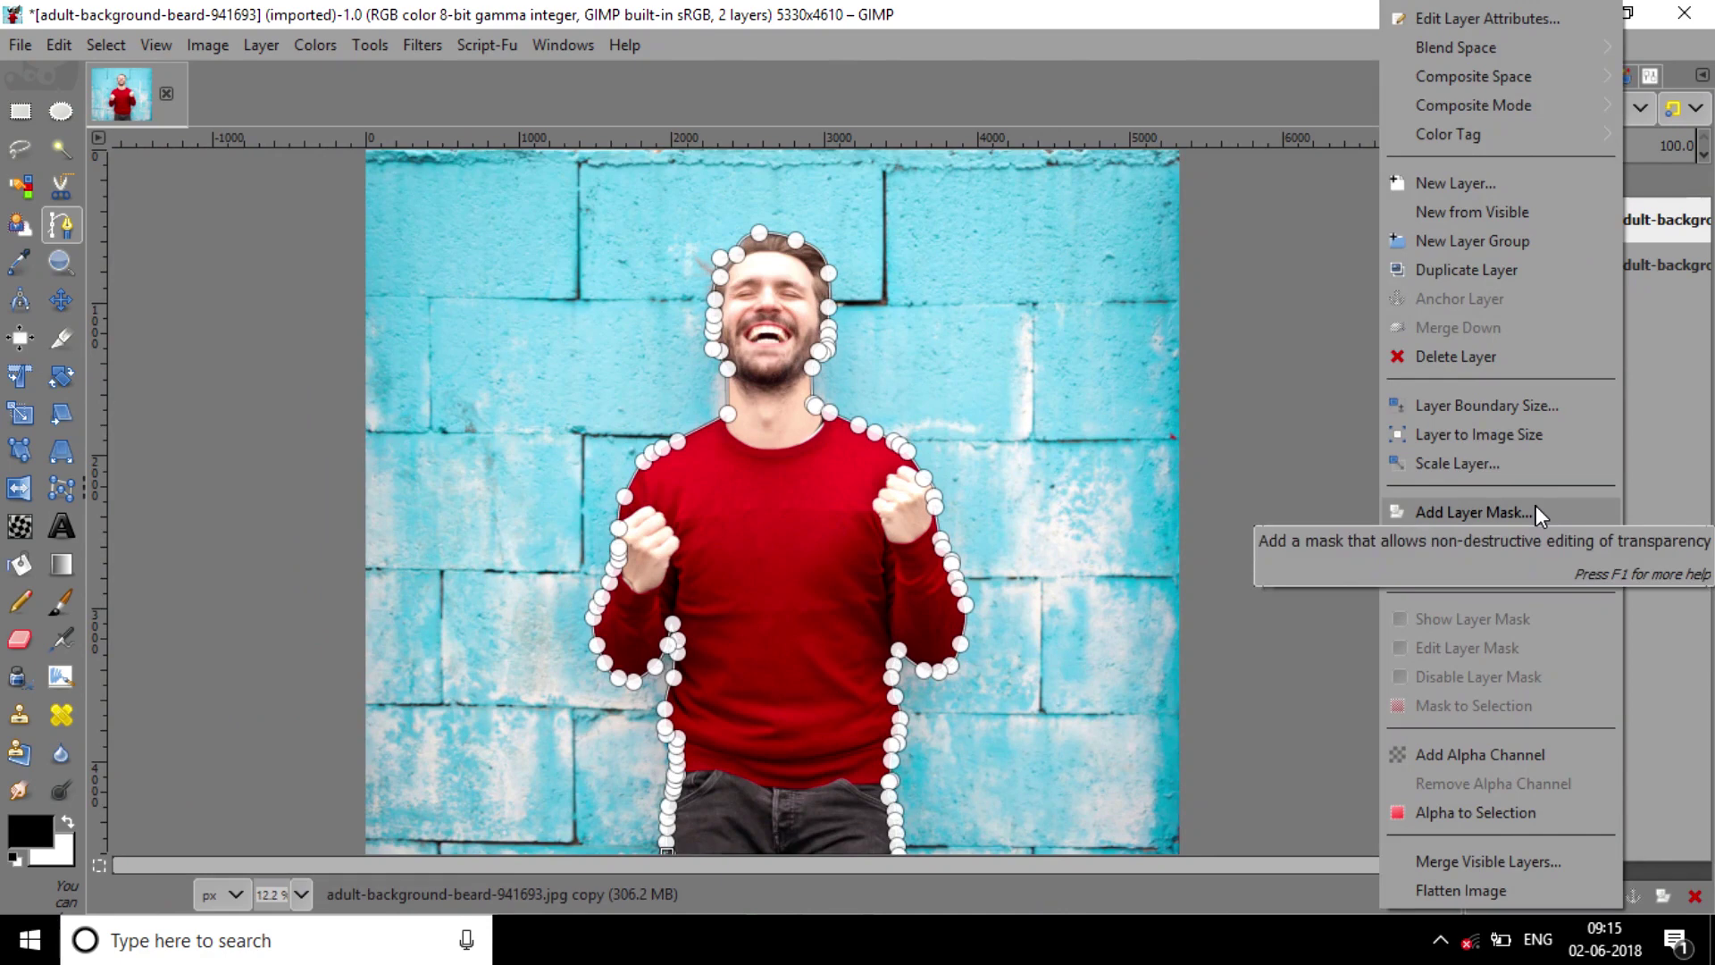
click(1226, 568)
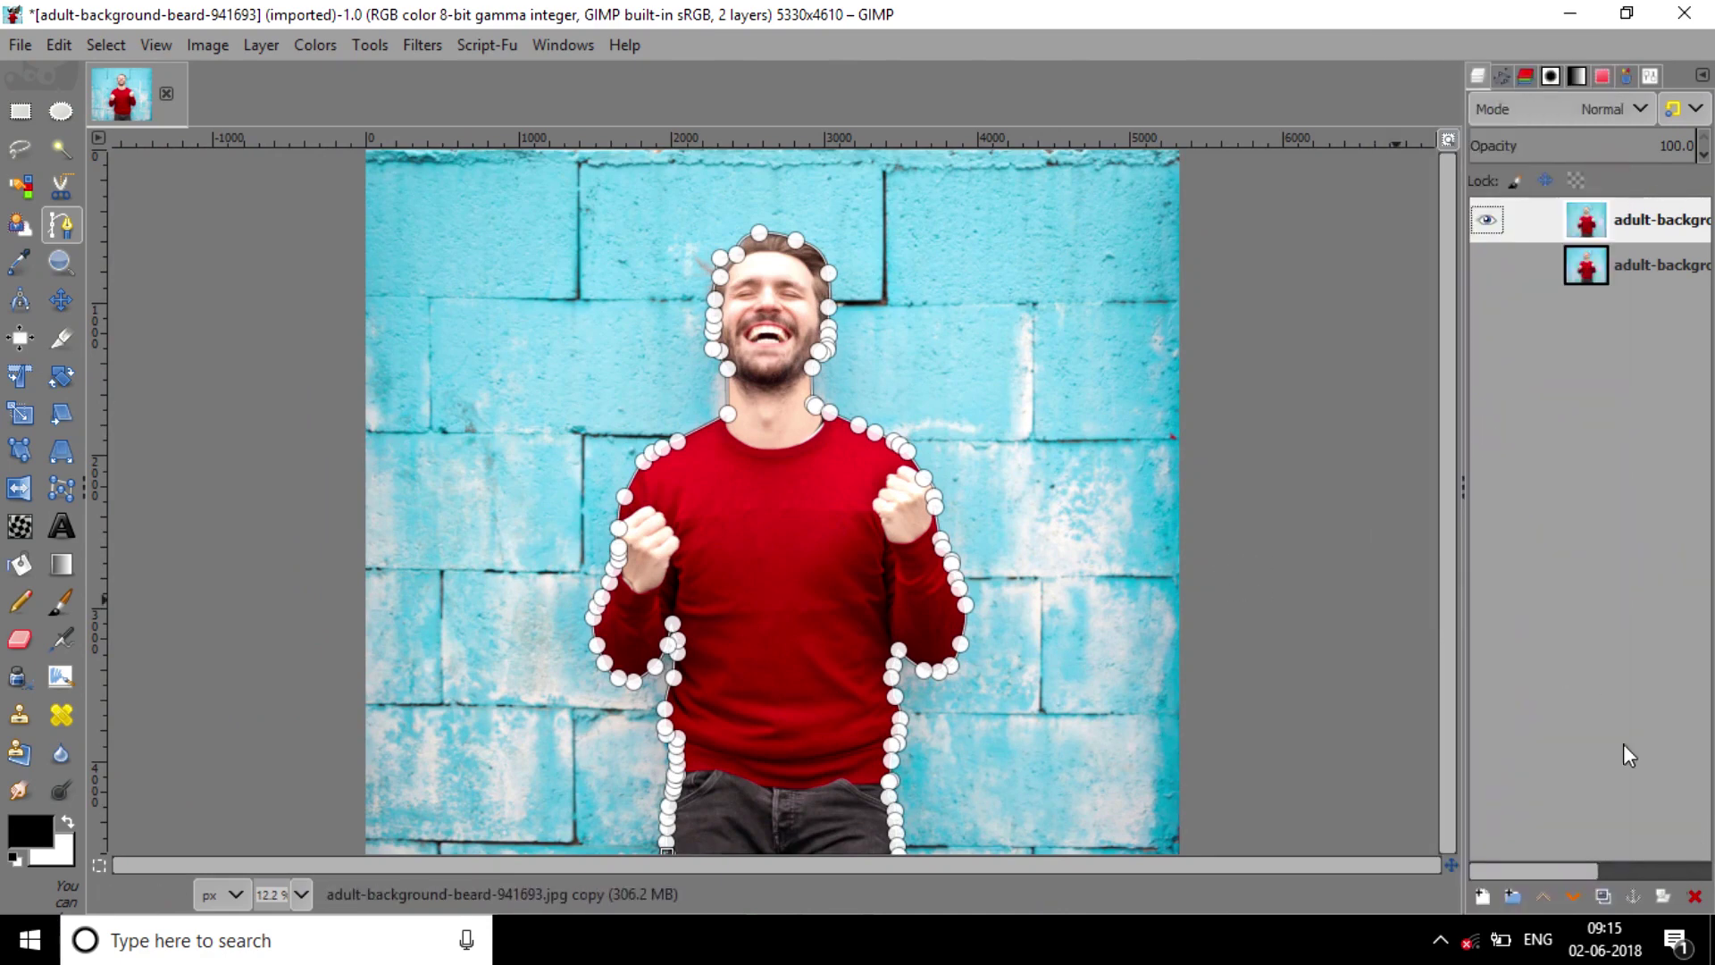
click(1660, 897)
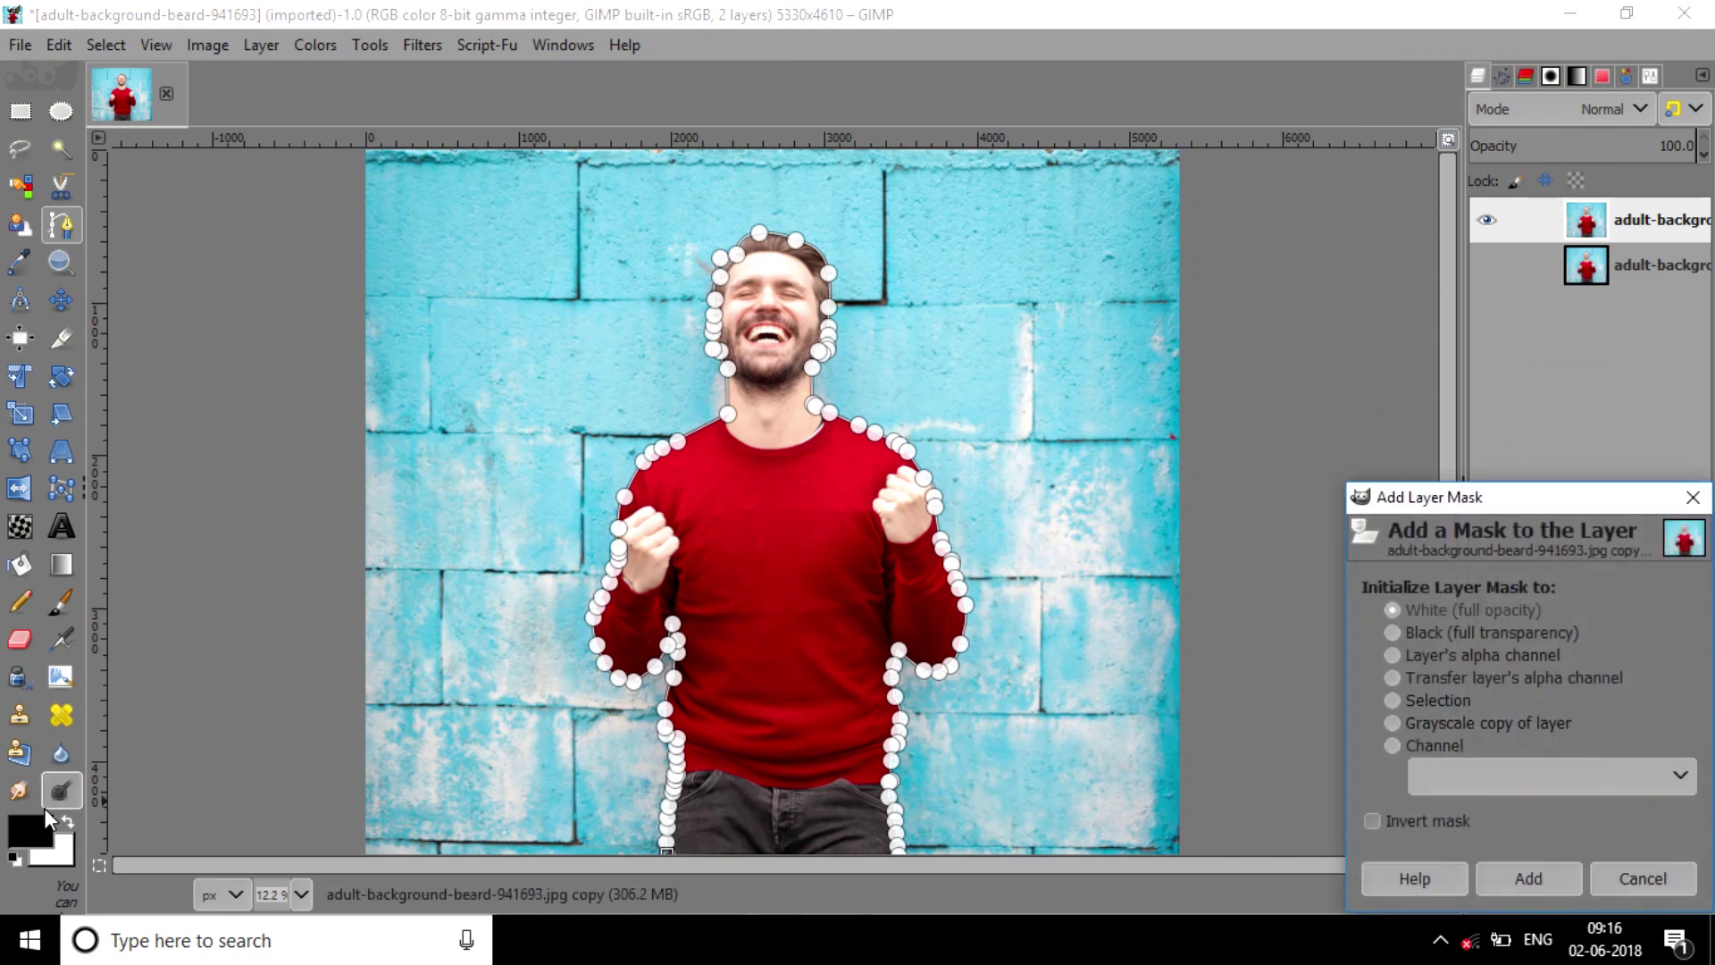
click(1558, 879)
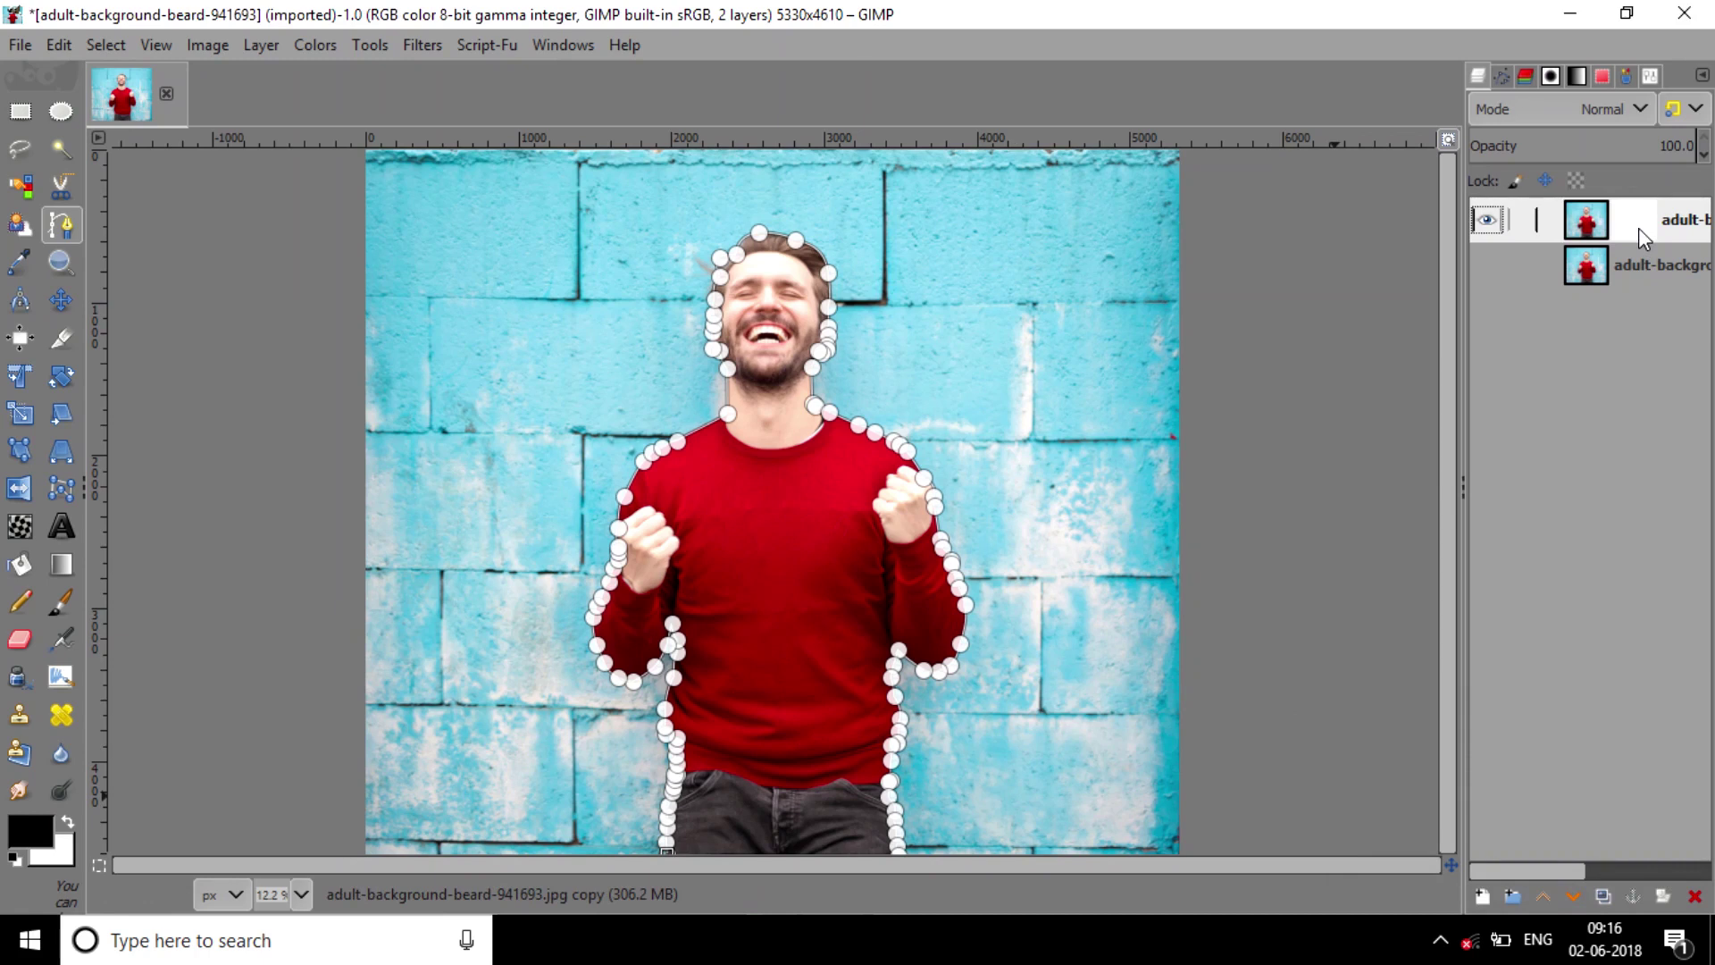
click(103, 45)
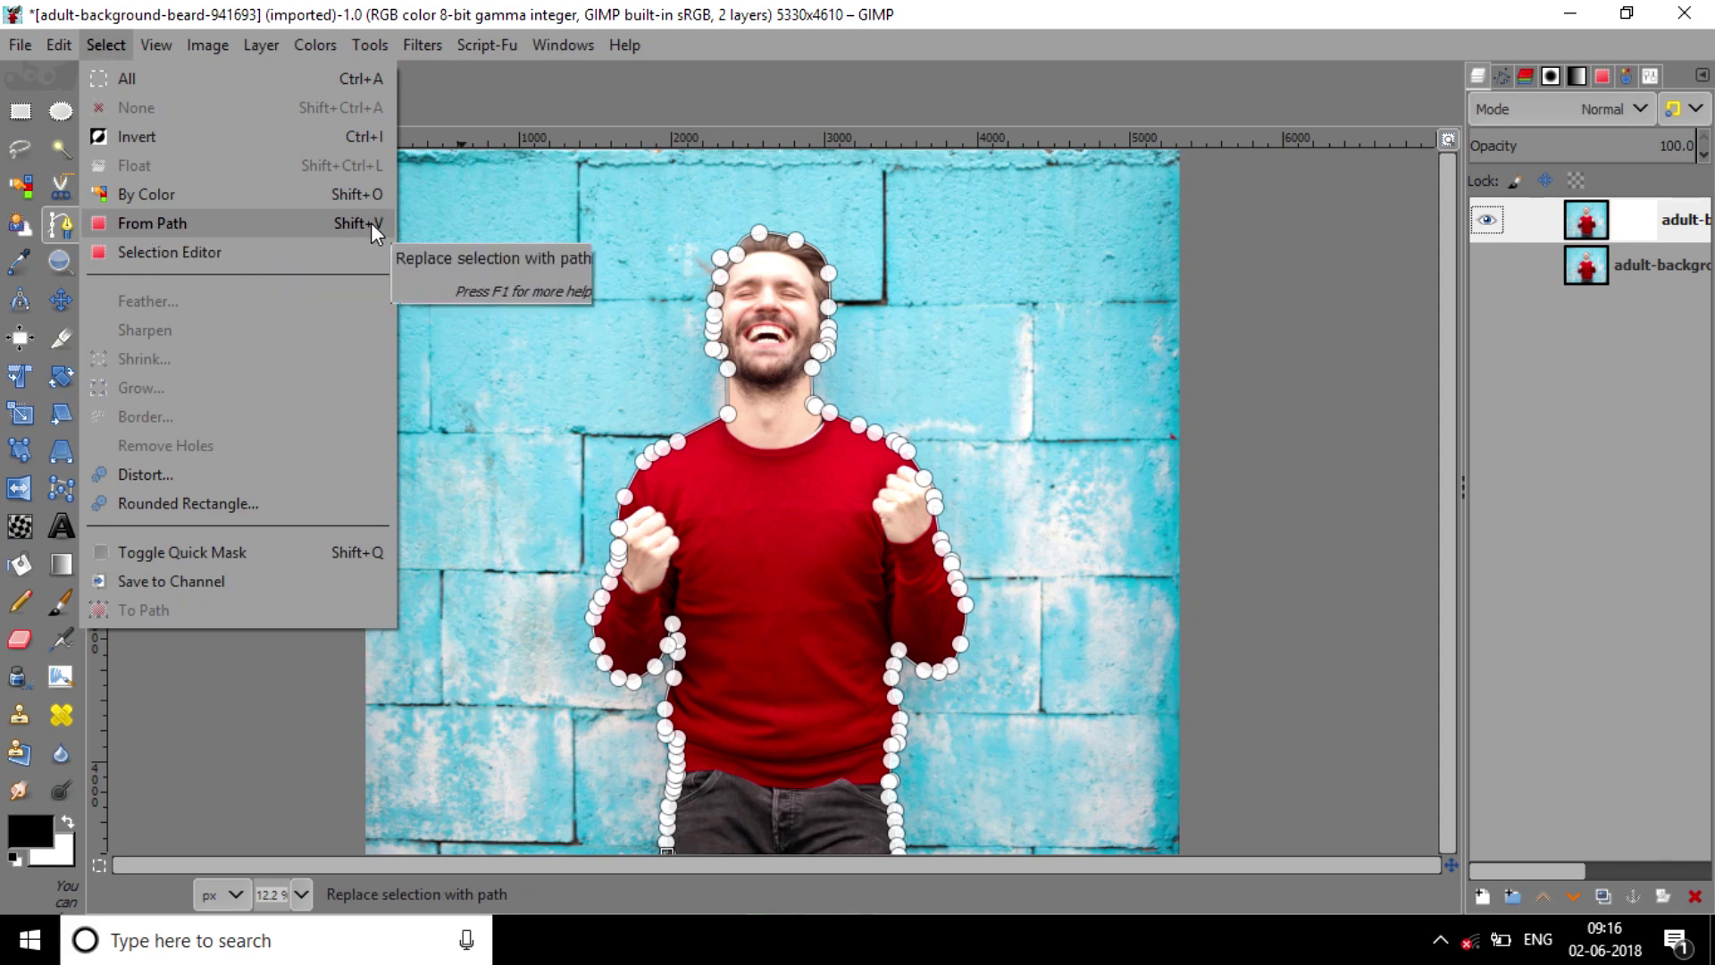
click(1248, 230)
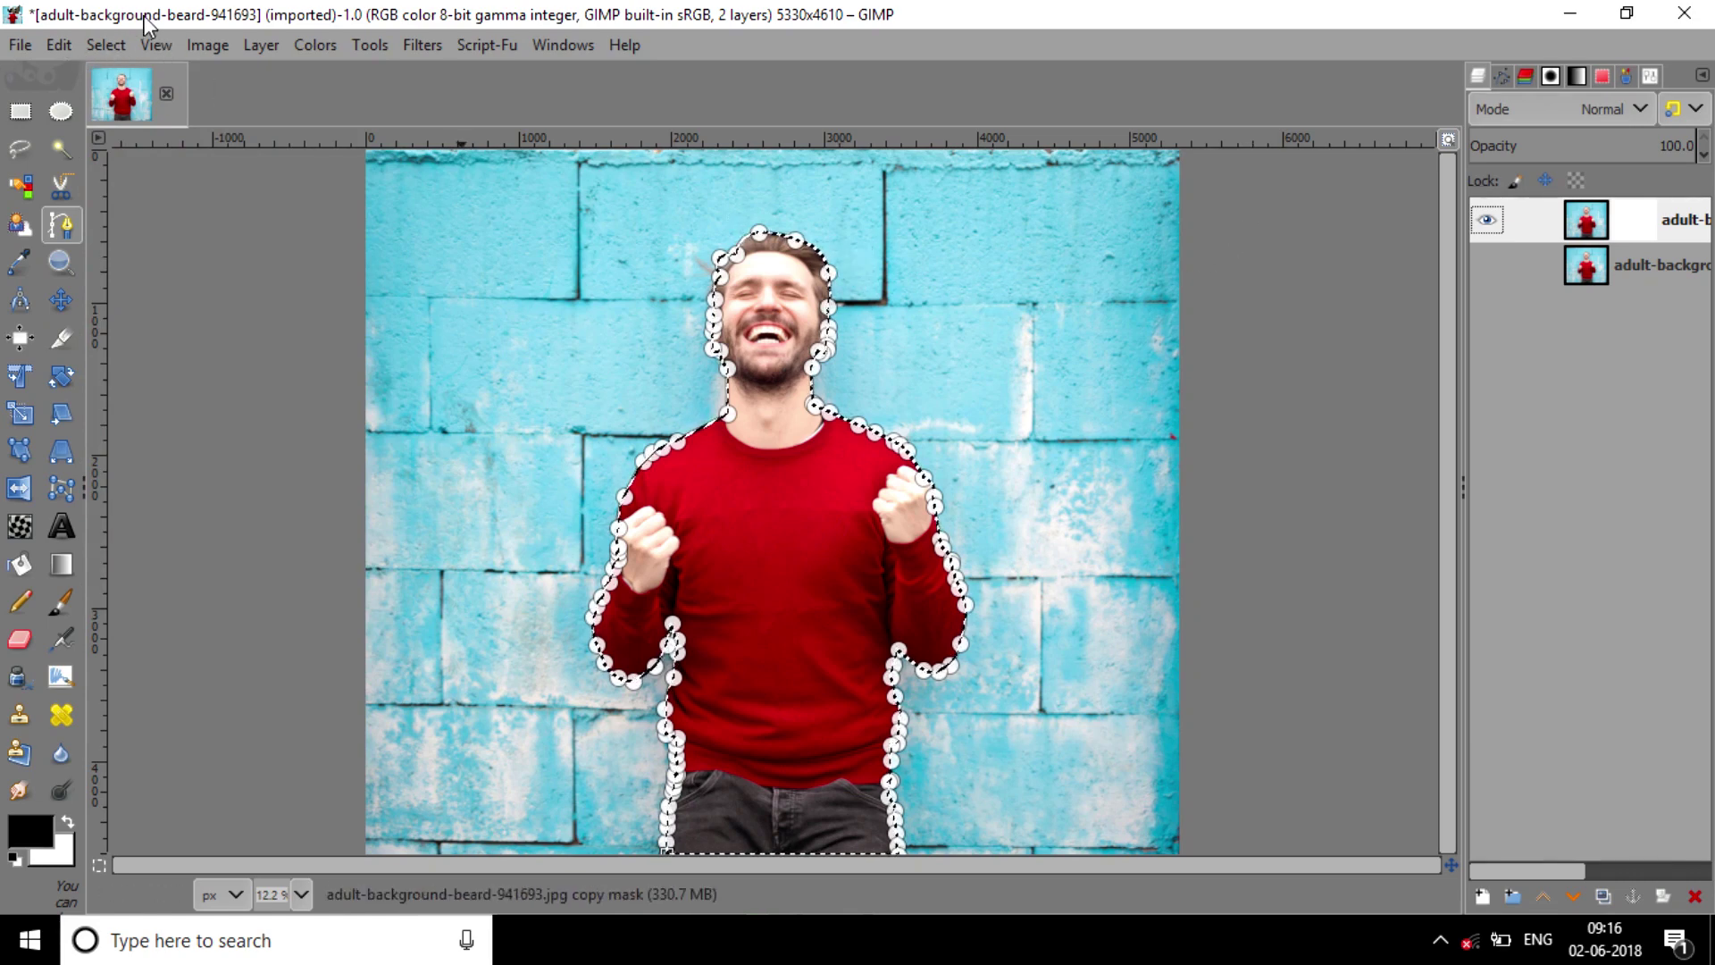
Invert the selection and delete the background so the man sits on transparency
click(120, 48)
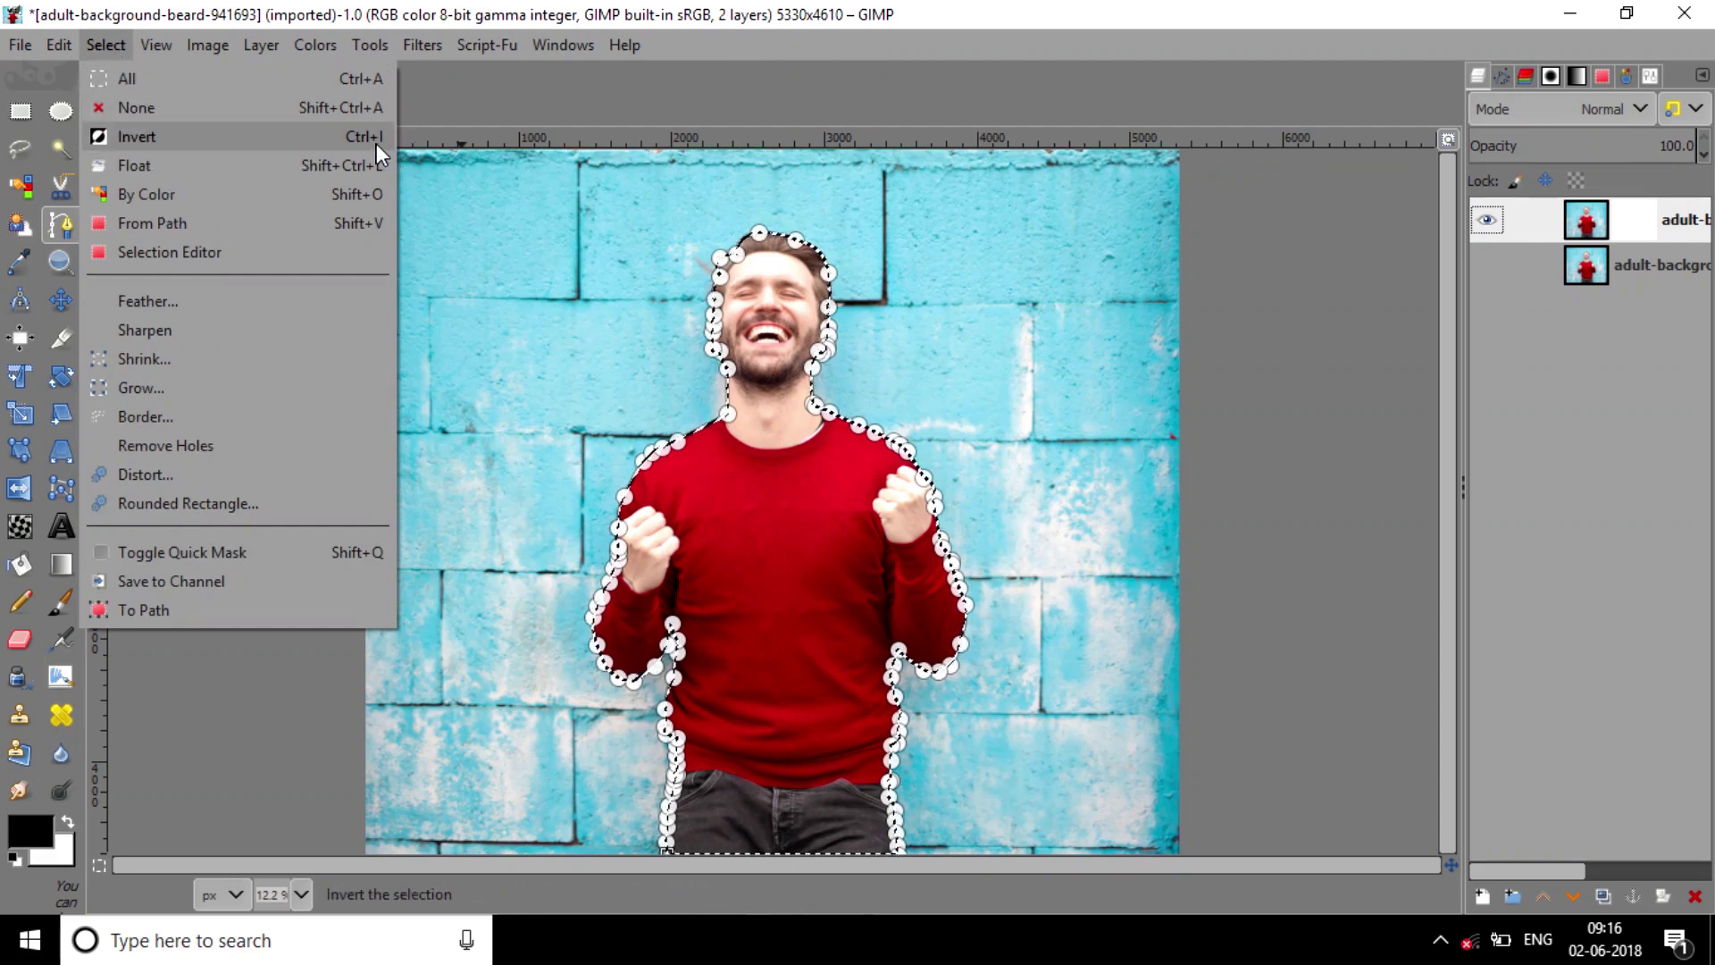
click(1293, 291)
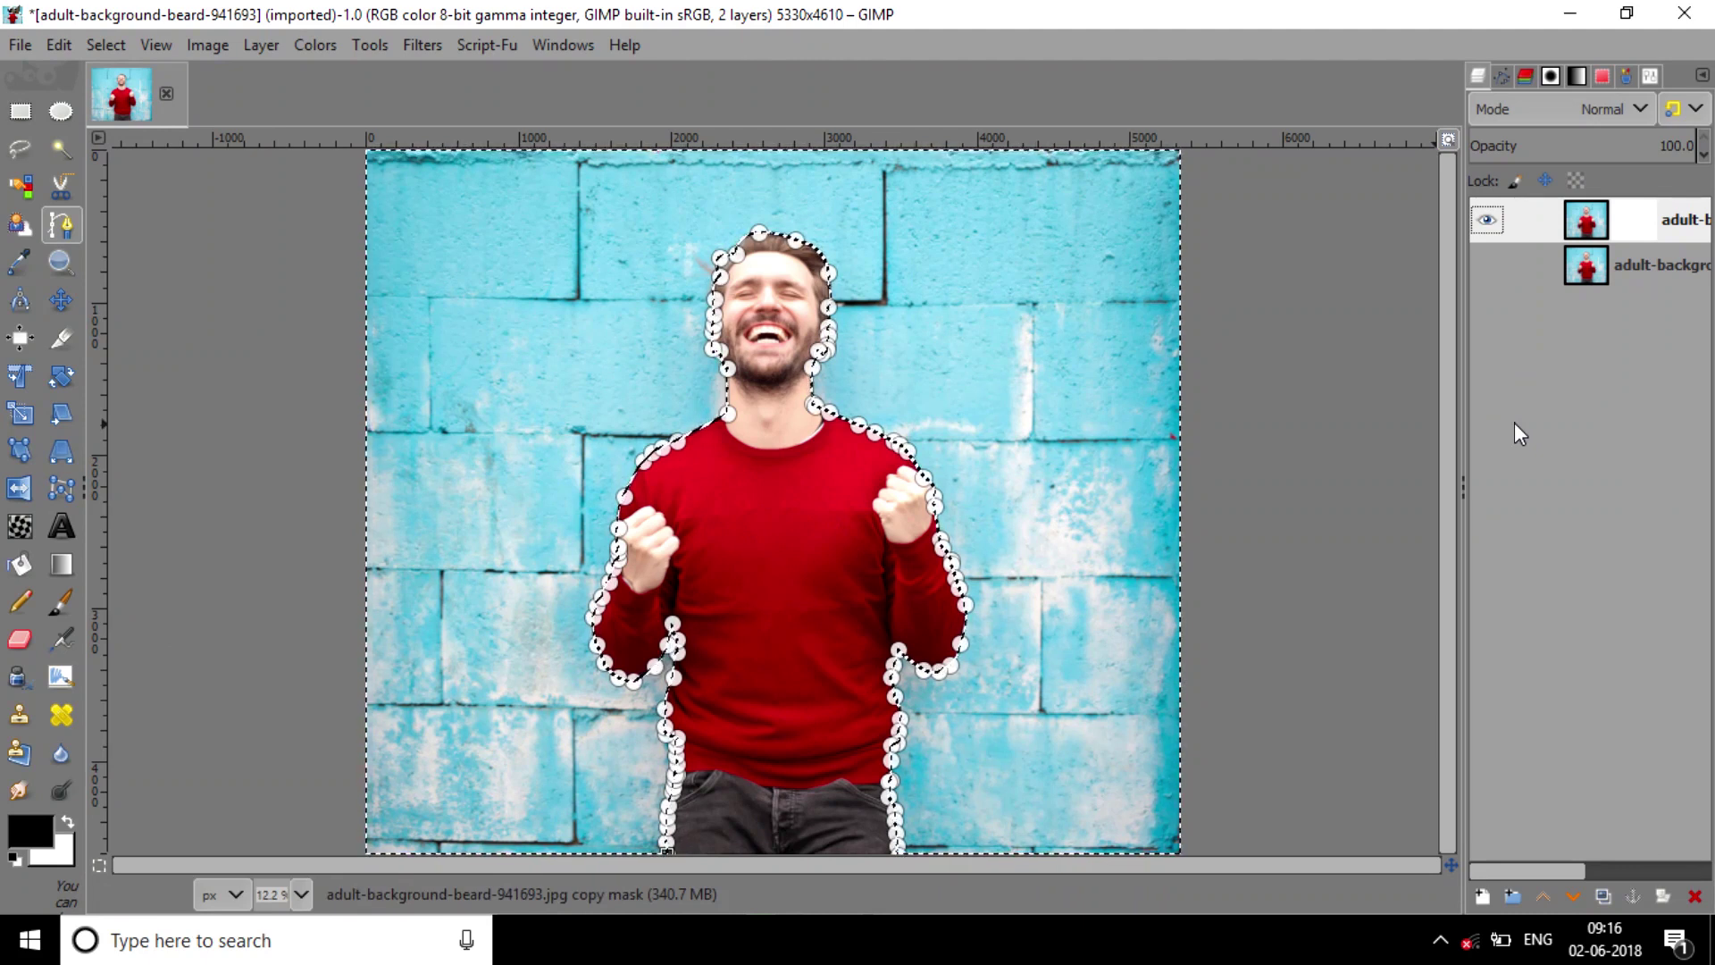
key(Delete)
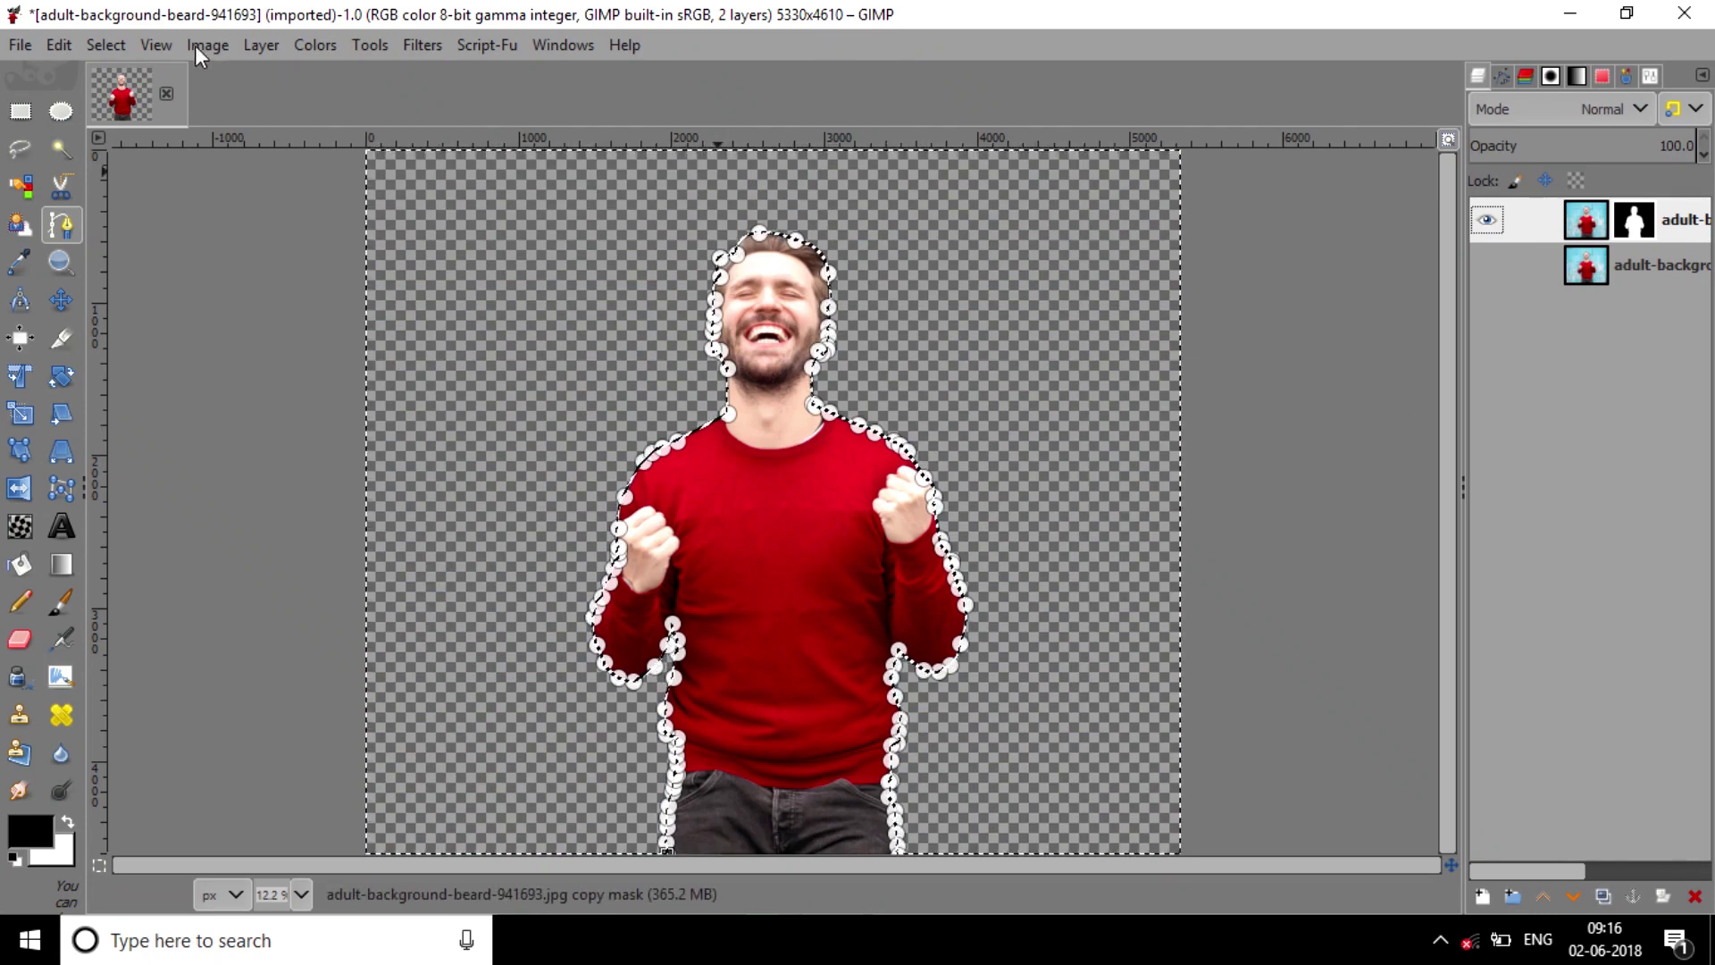
click(108, 44)
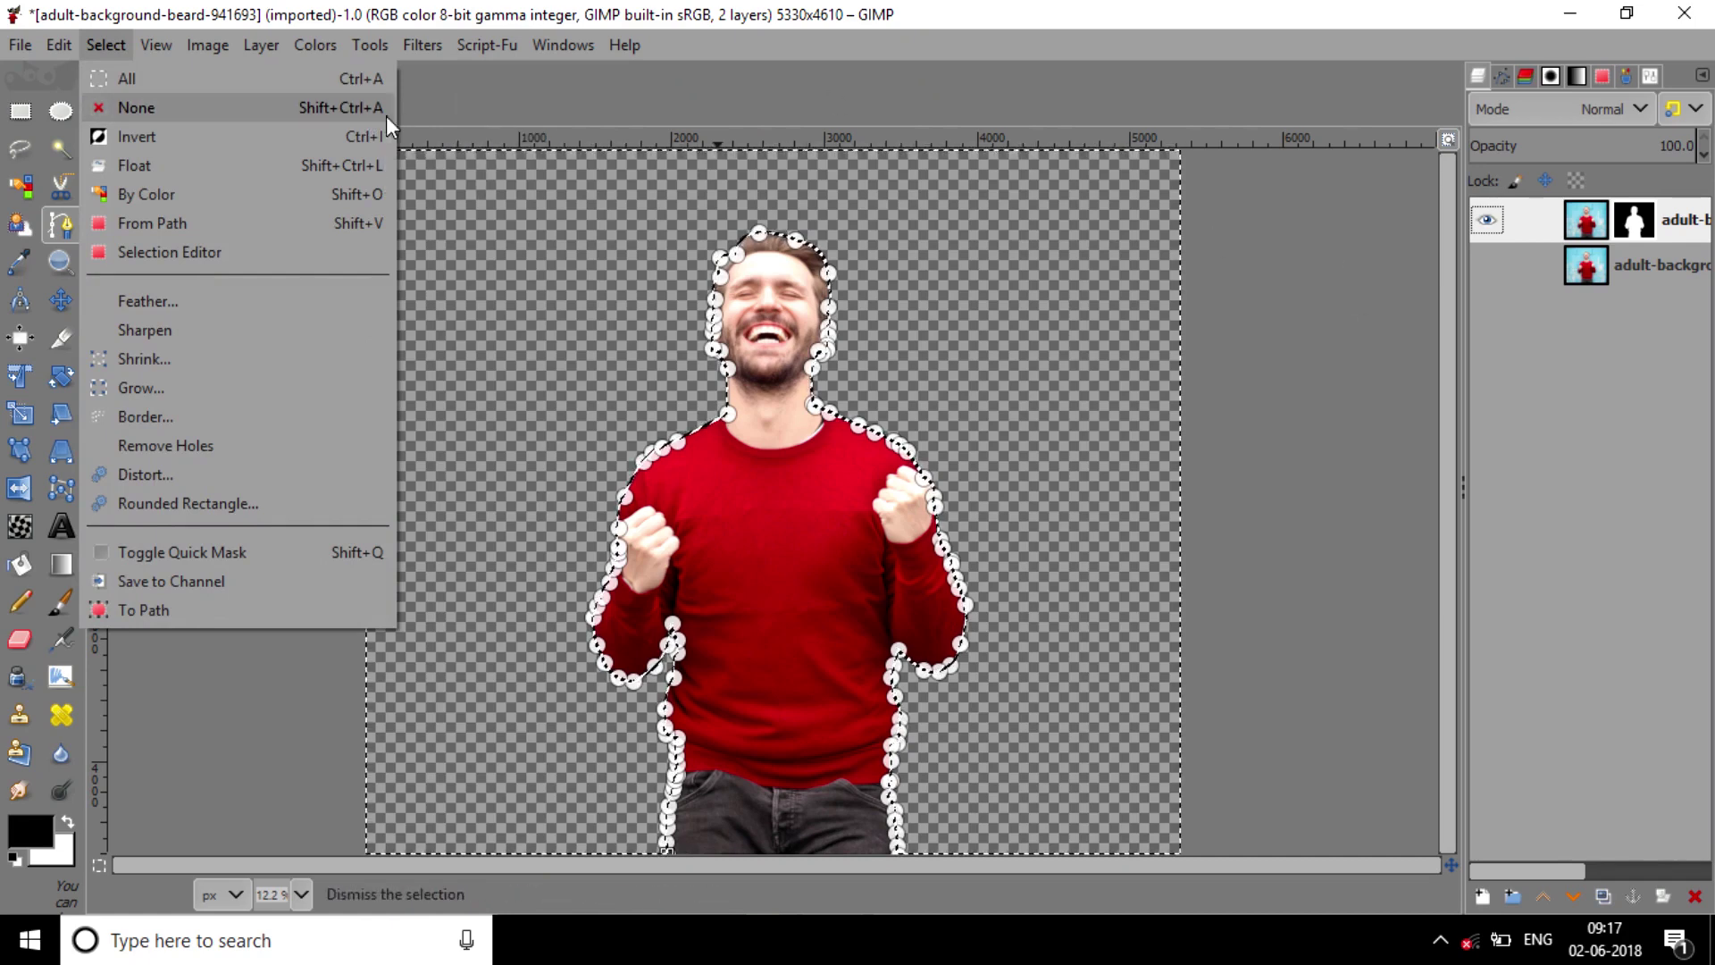
click(1246, 356)
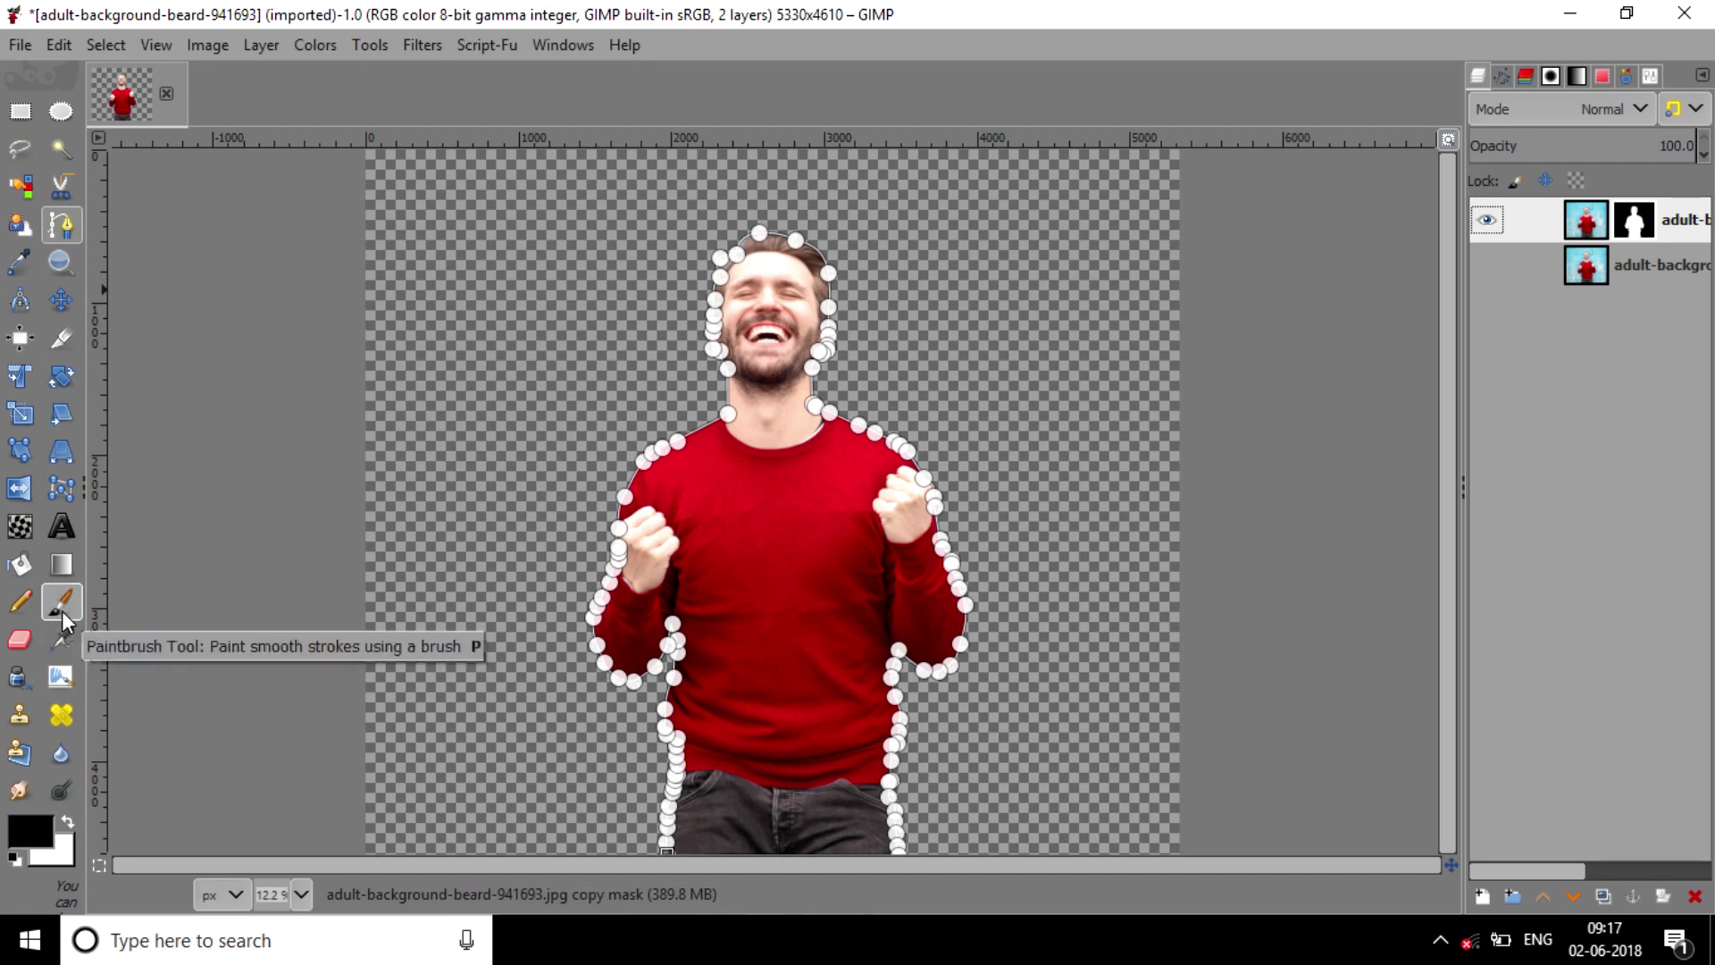
Set up the Paintbrush with size 113.92 and hardness 14.6
key(p)
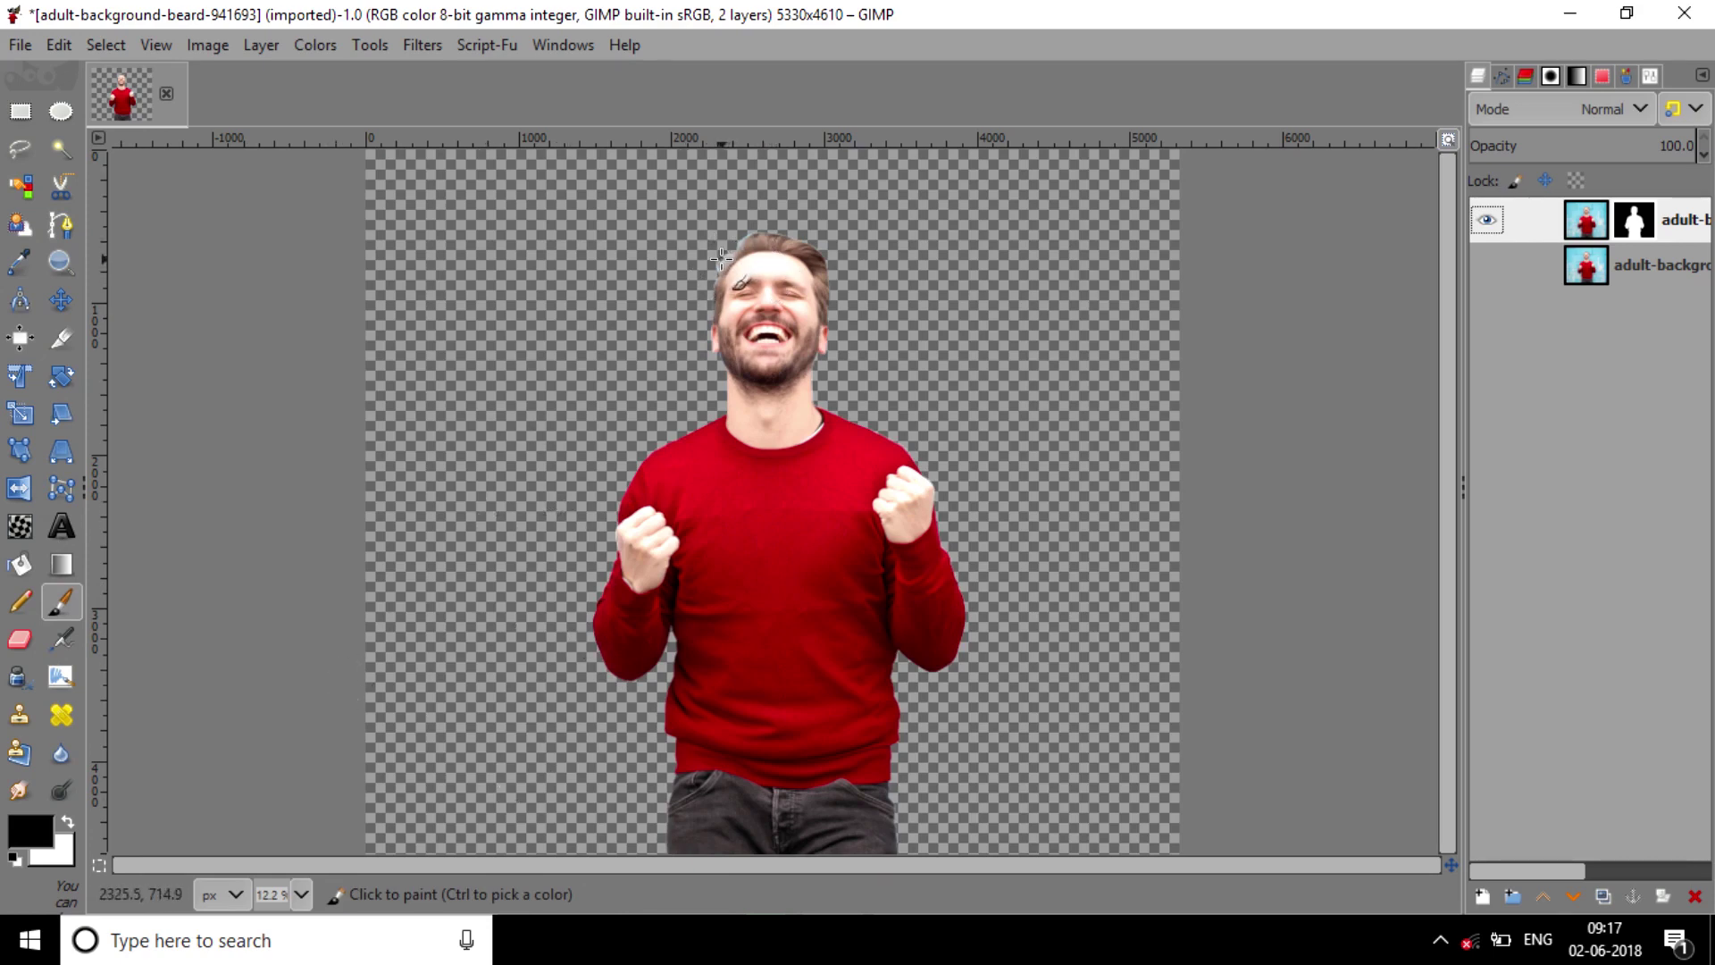
scroll(722, 259, up, 2)
scroll(668, 261, up, 2)
scroll(622, 276, up, 3)
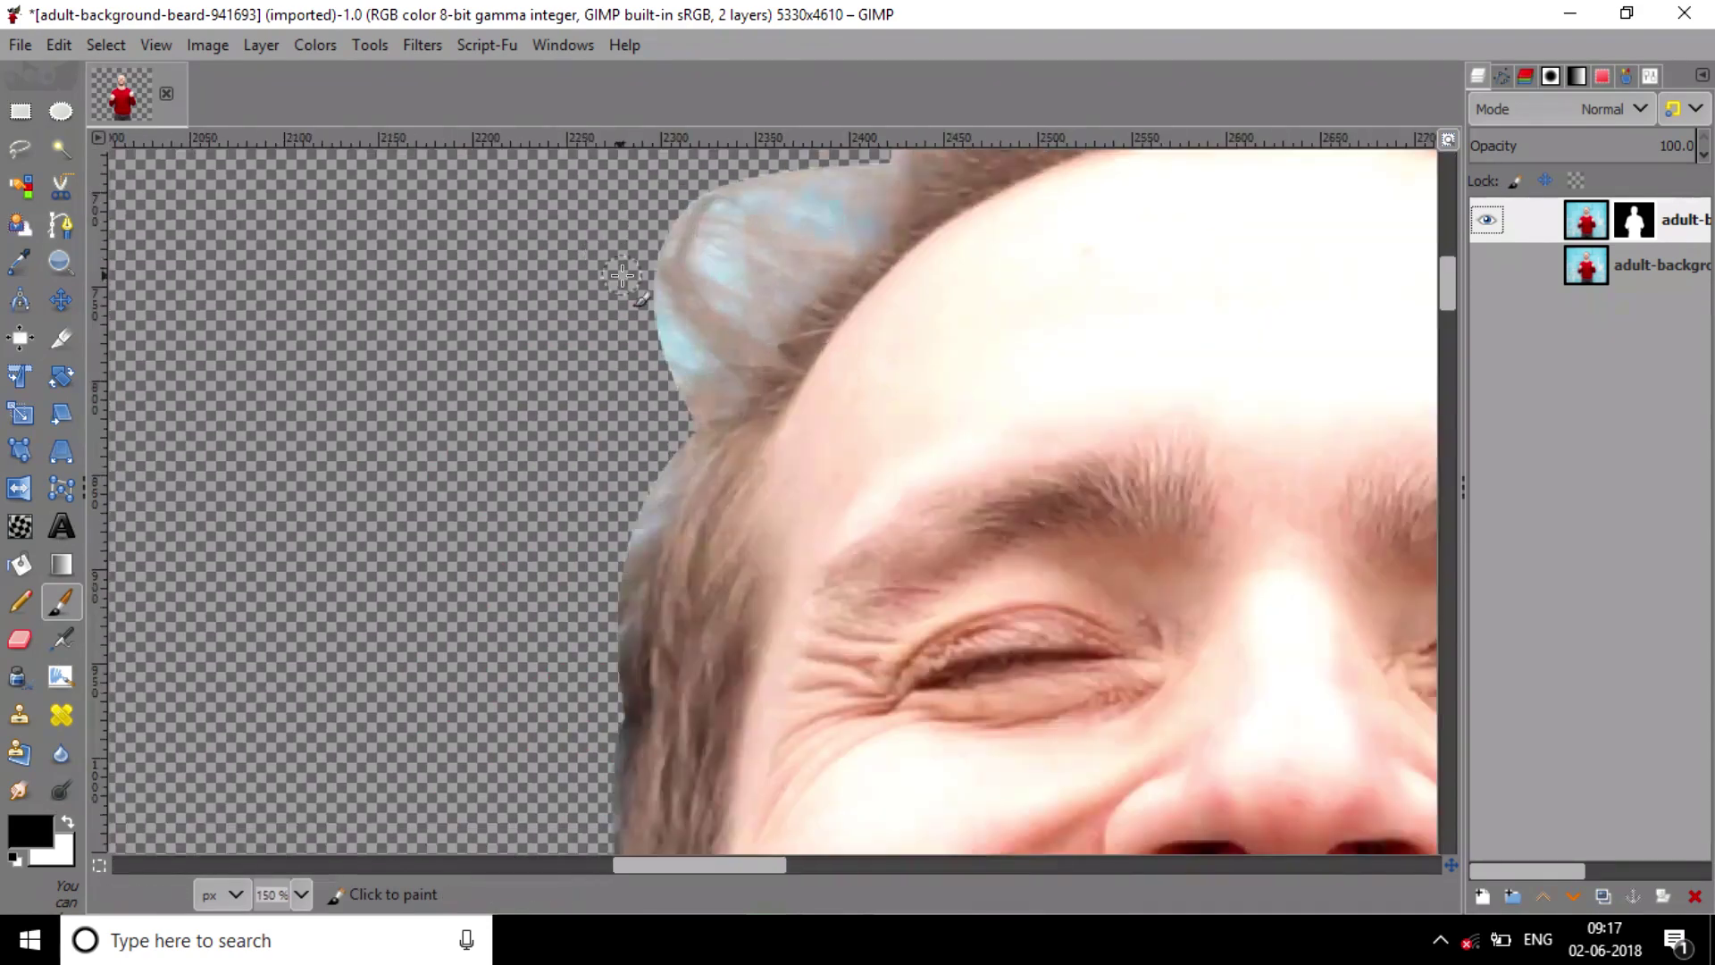
click(1036, 340)
key(ctrl+z)
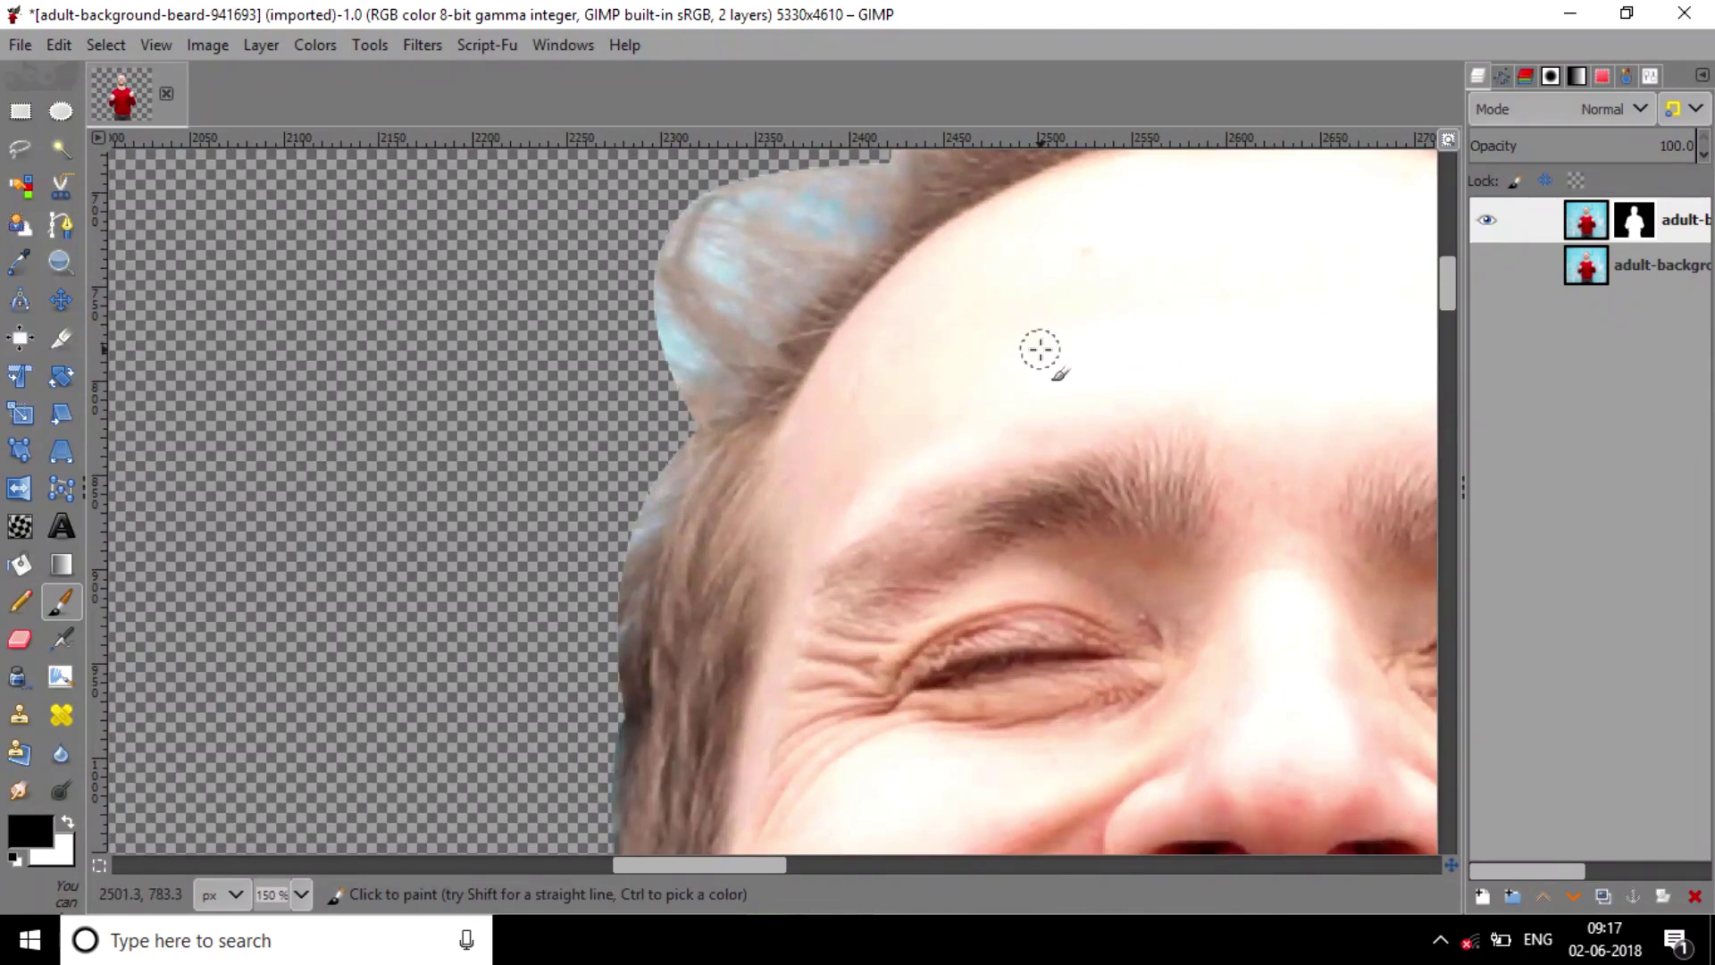
scroll(1039, 357, up, 3)
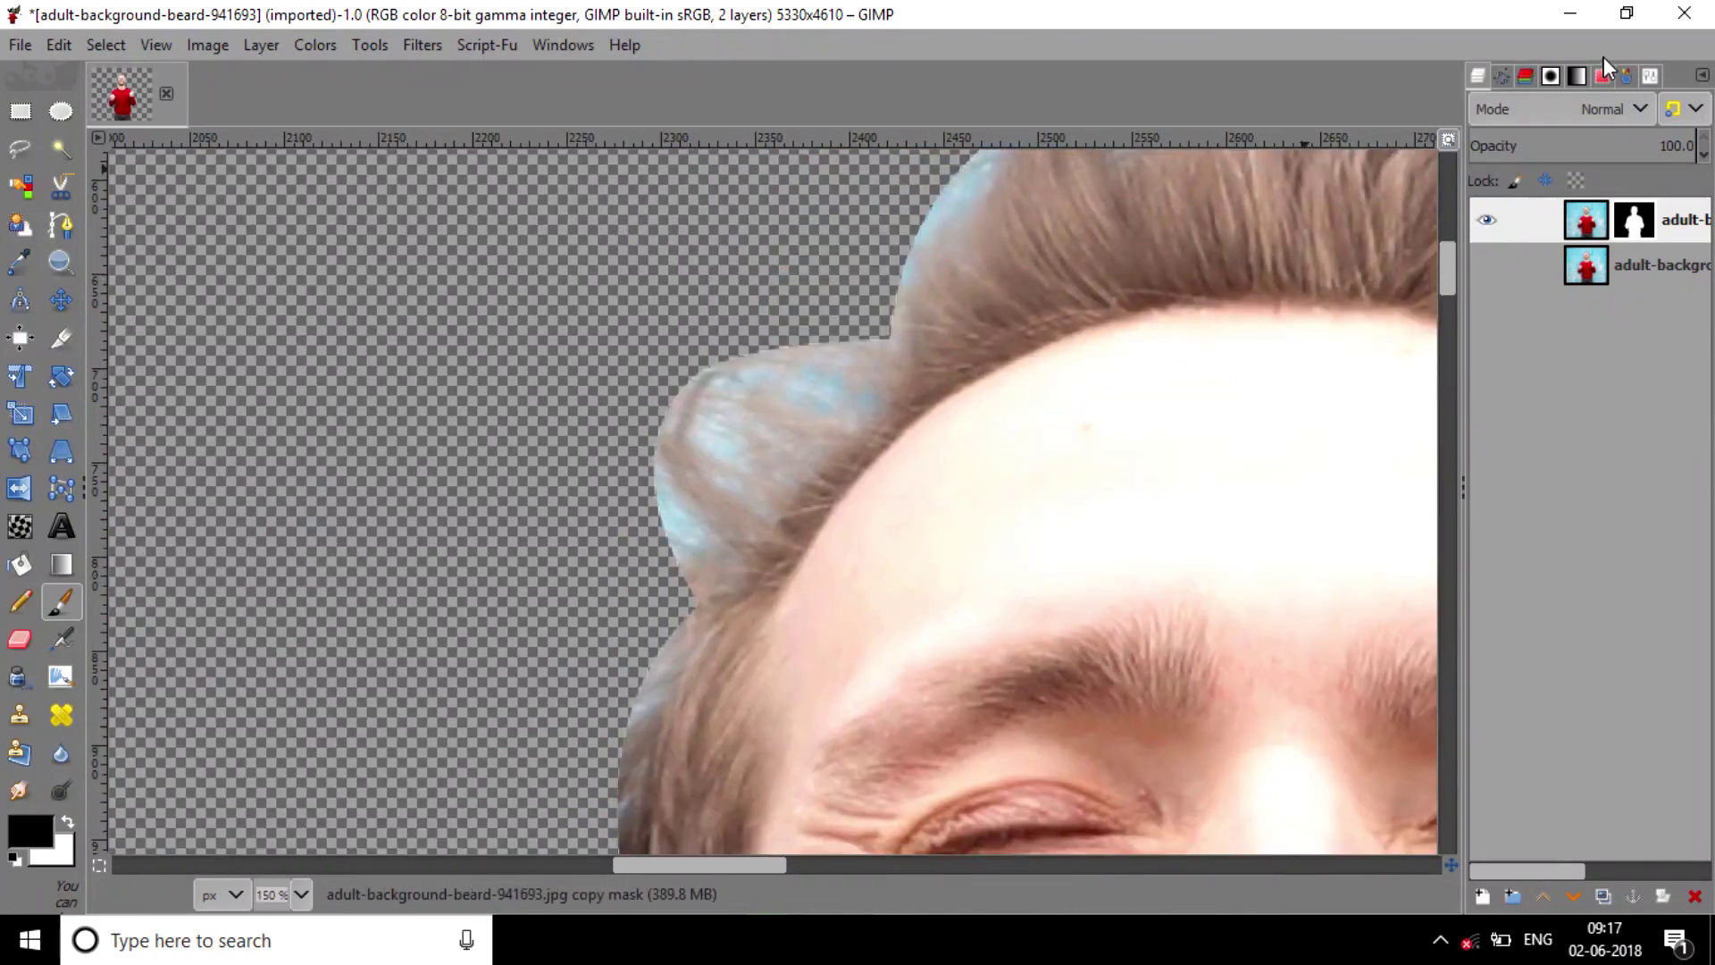
click(1651, 75)
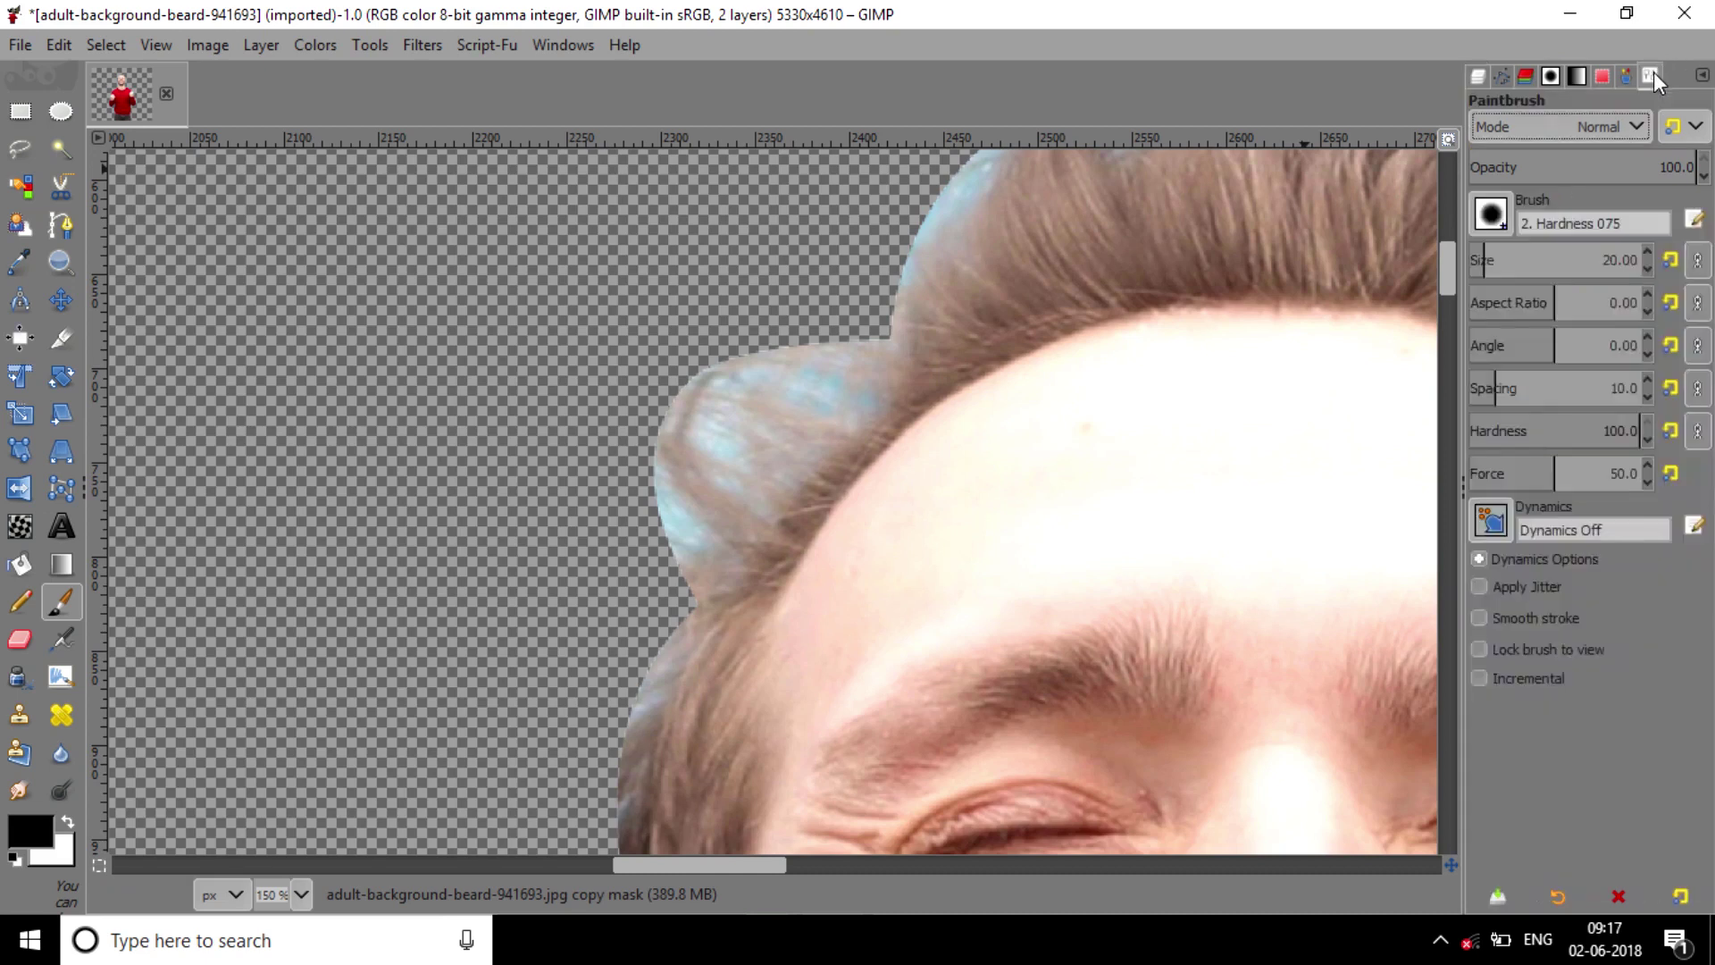
click(1512, 260)
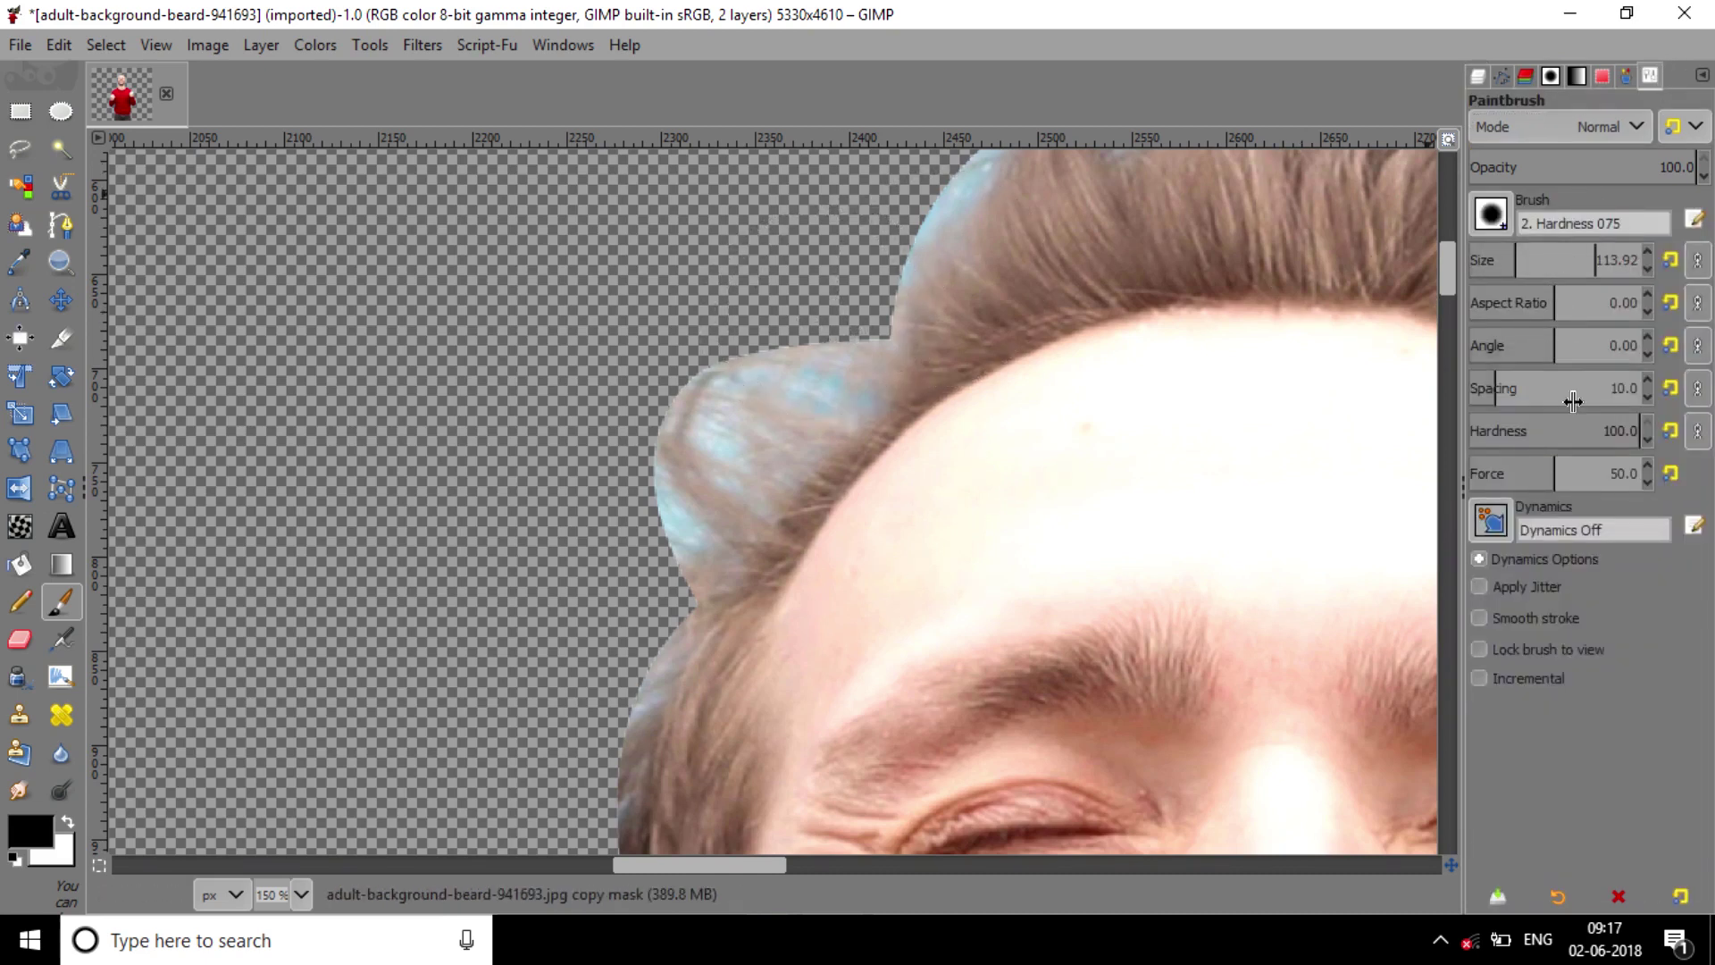
drag(1574, 431, 1492, 430)
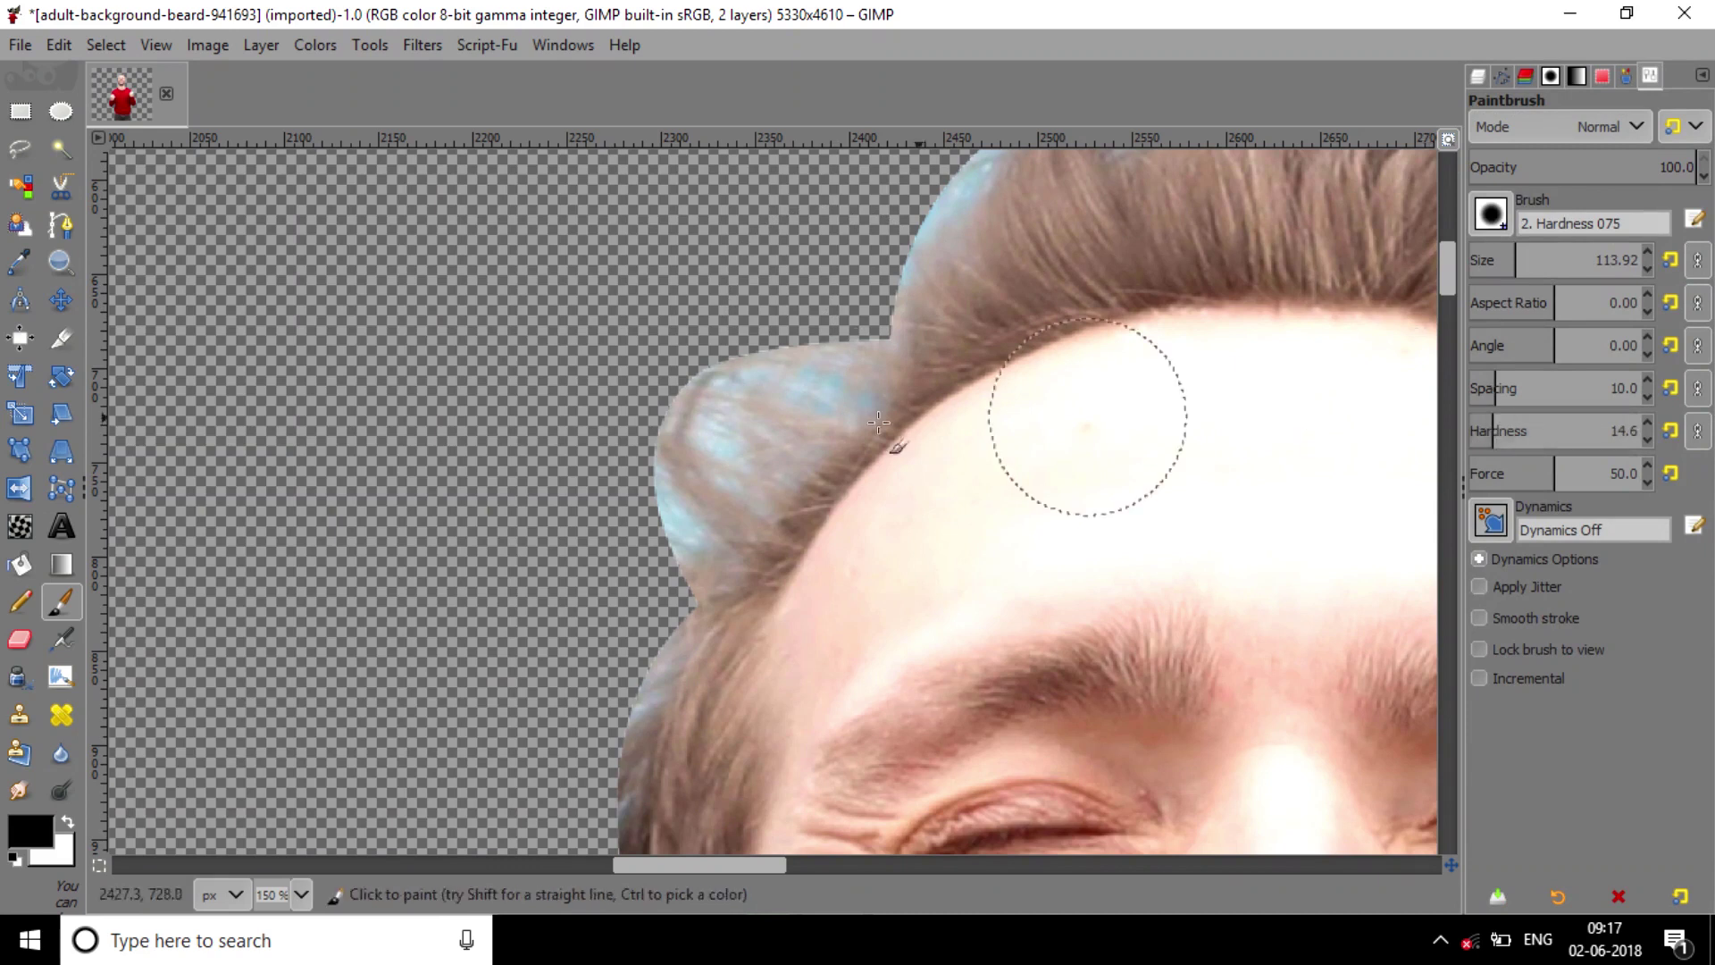
Paint black on the mask along the left and top hair edges to remove the bluish halo
mouse_move(715, 419)
mouse_down()
mouse_move(789, 359)
mouse_move(784, 272)
mouse_move(599, 682)
mouse_up()
scroll(599, 683, down, 5)
drag(599, 259, 558, 706)
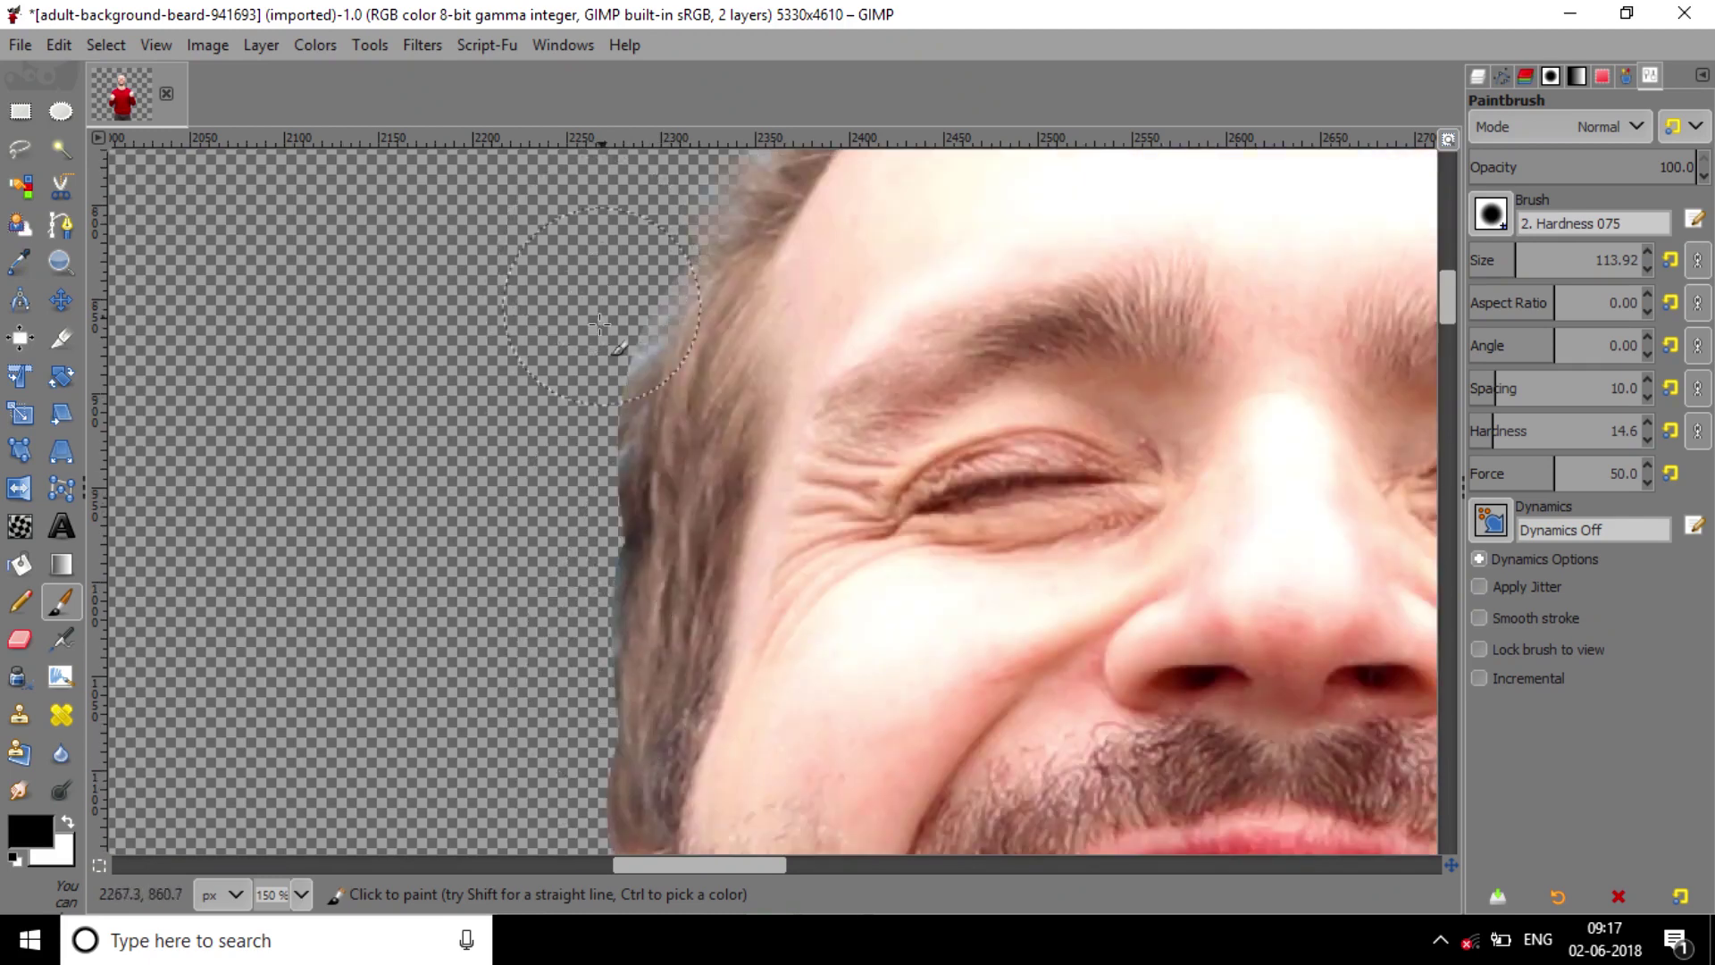
scroll(613, 309, down, 2)
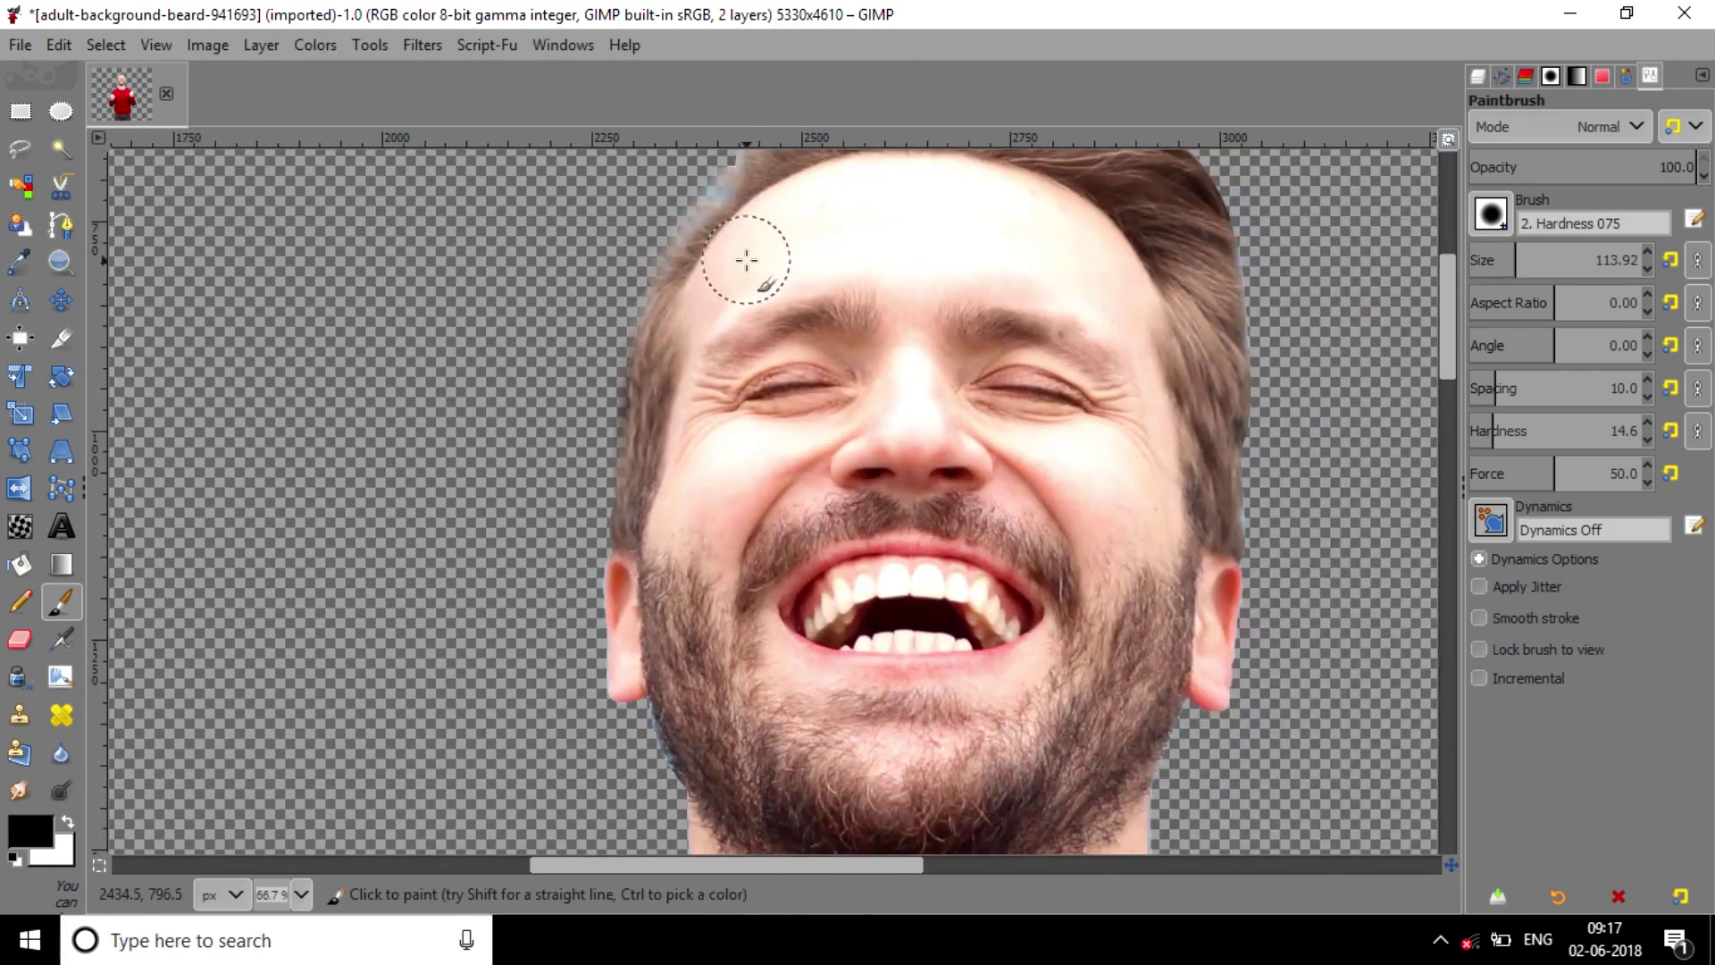
scroll(754, 295, up, 5)
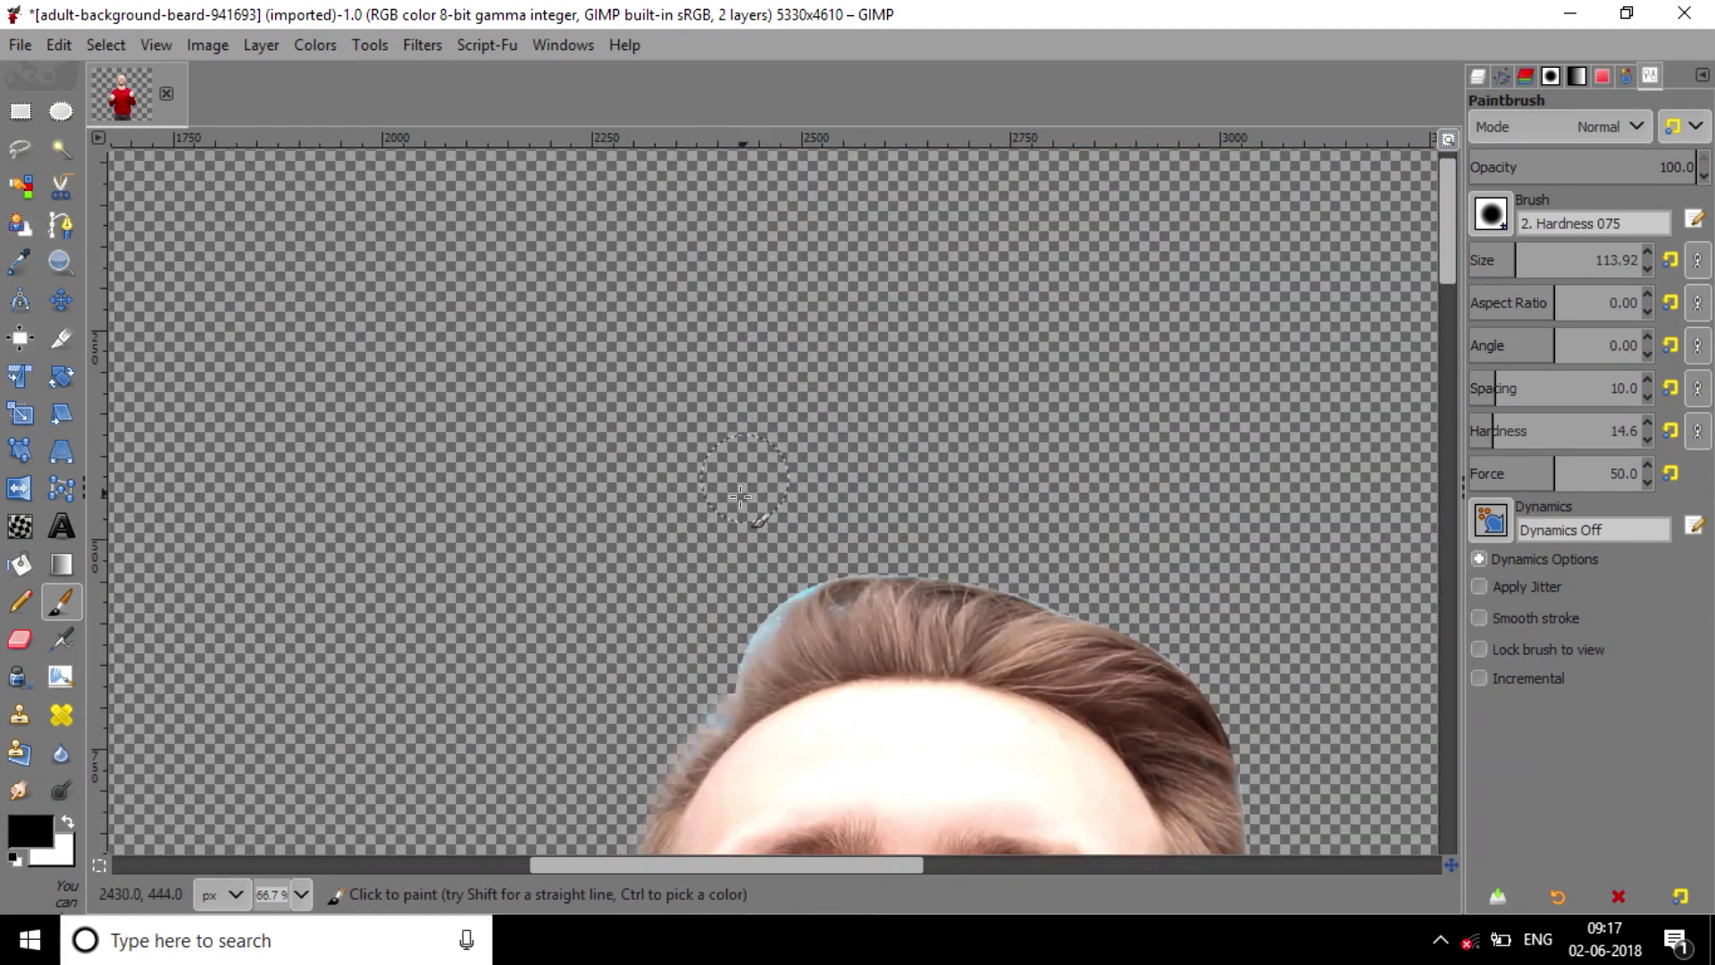
drag(728, 653, 1047, 576)
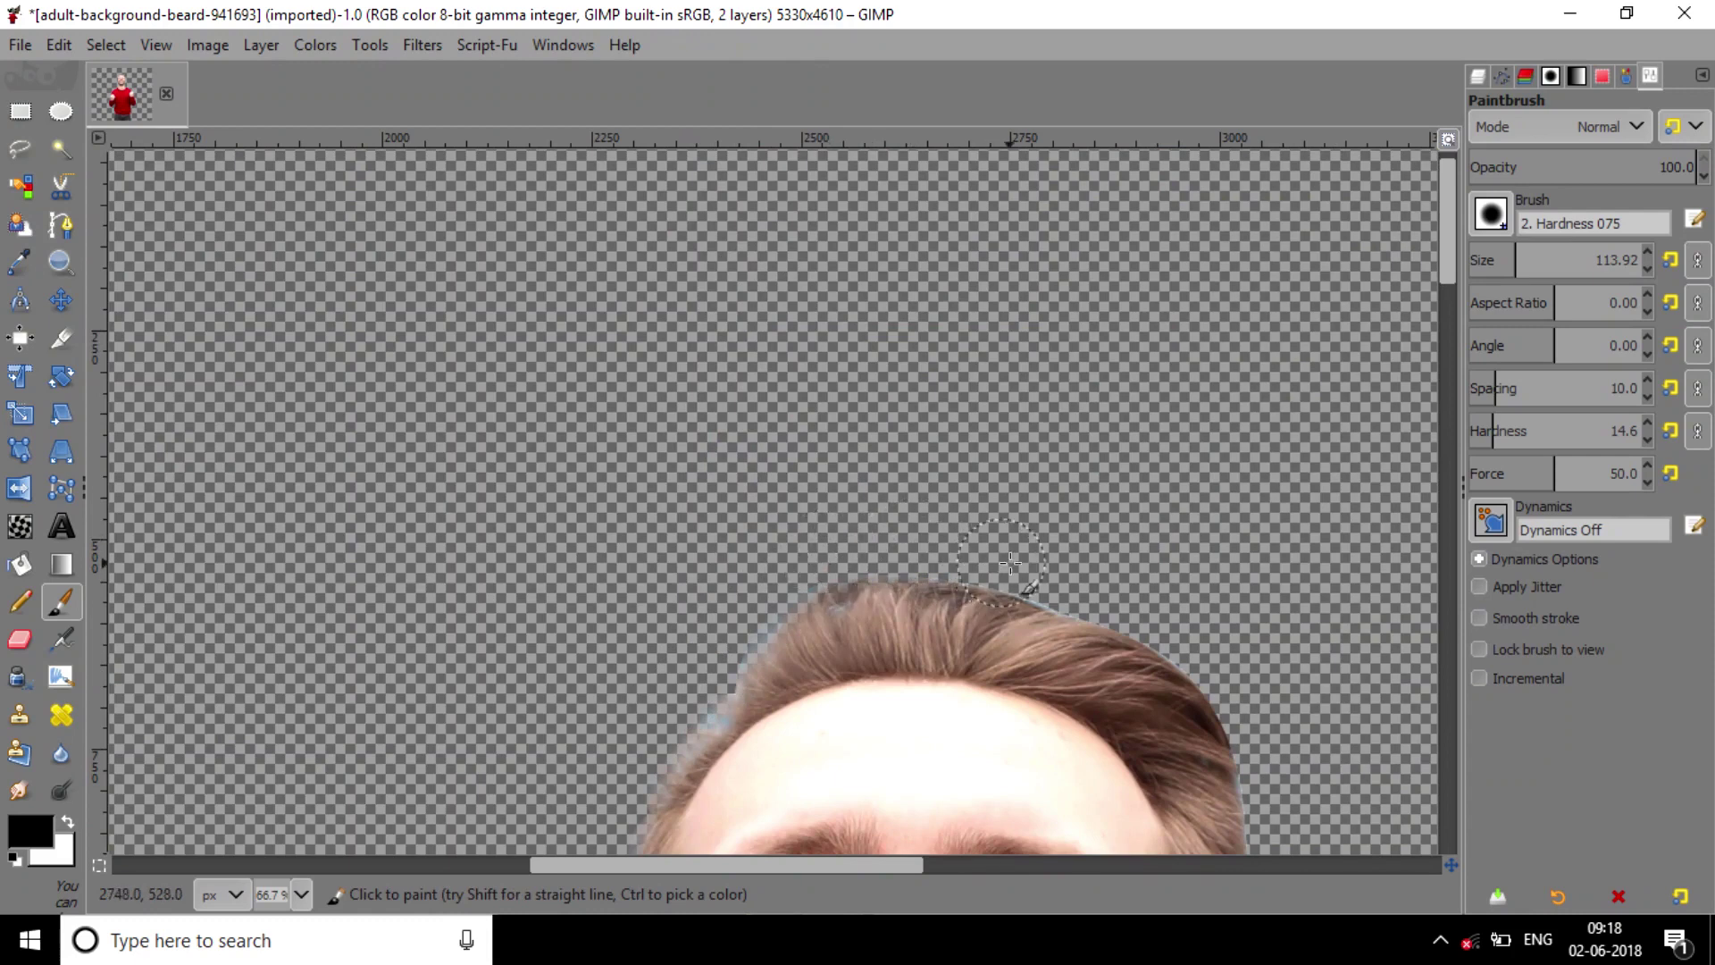
scroll(1117, 545, down, 5)
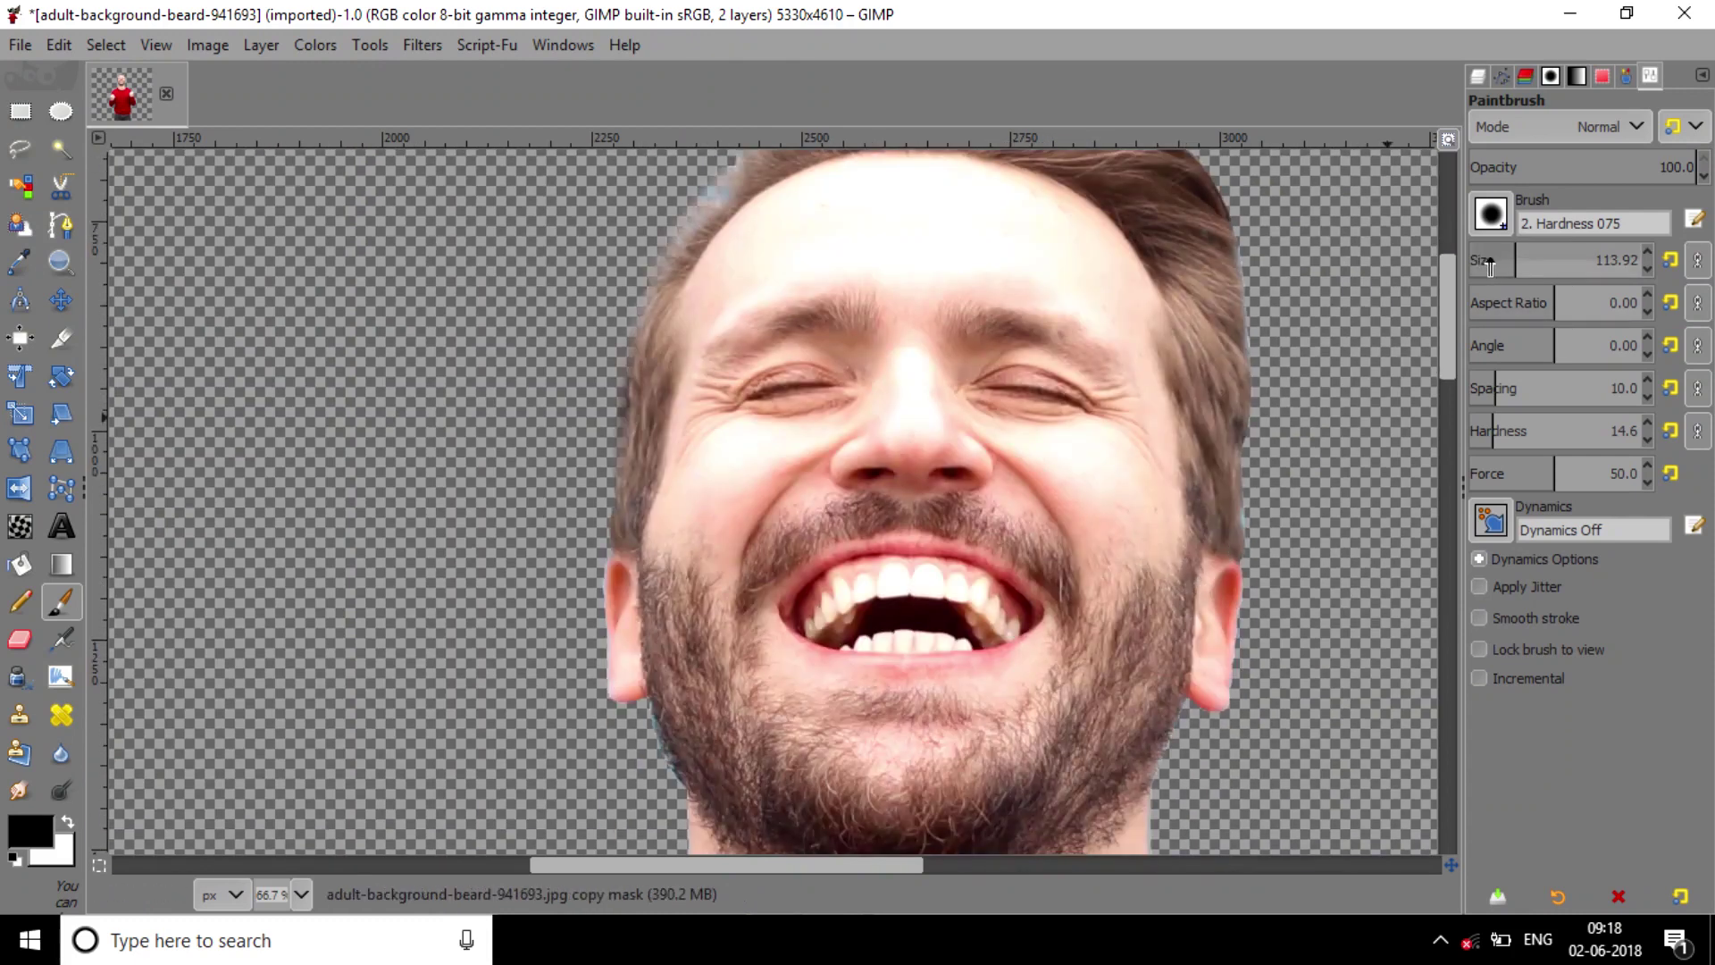
ctrl+scroll(611, 509, up, 4)
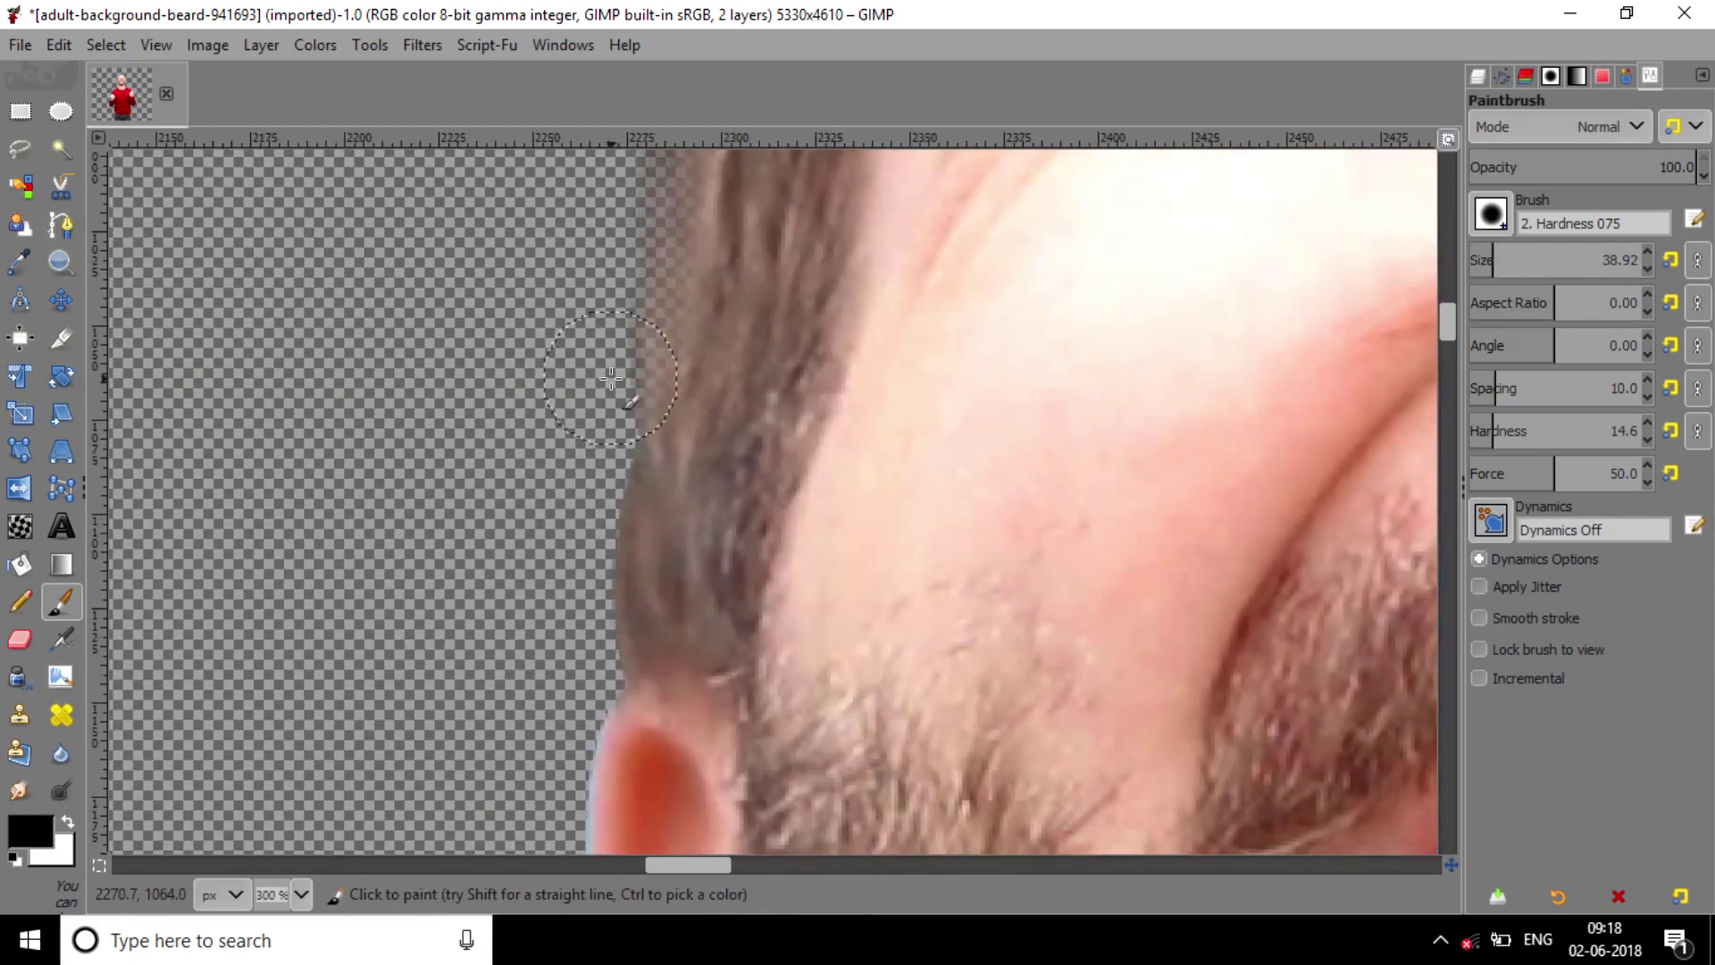
ctrl+scroll(614, 567, down, 3)
ctrl+scroll(804, 536, down, 3)
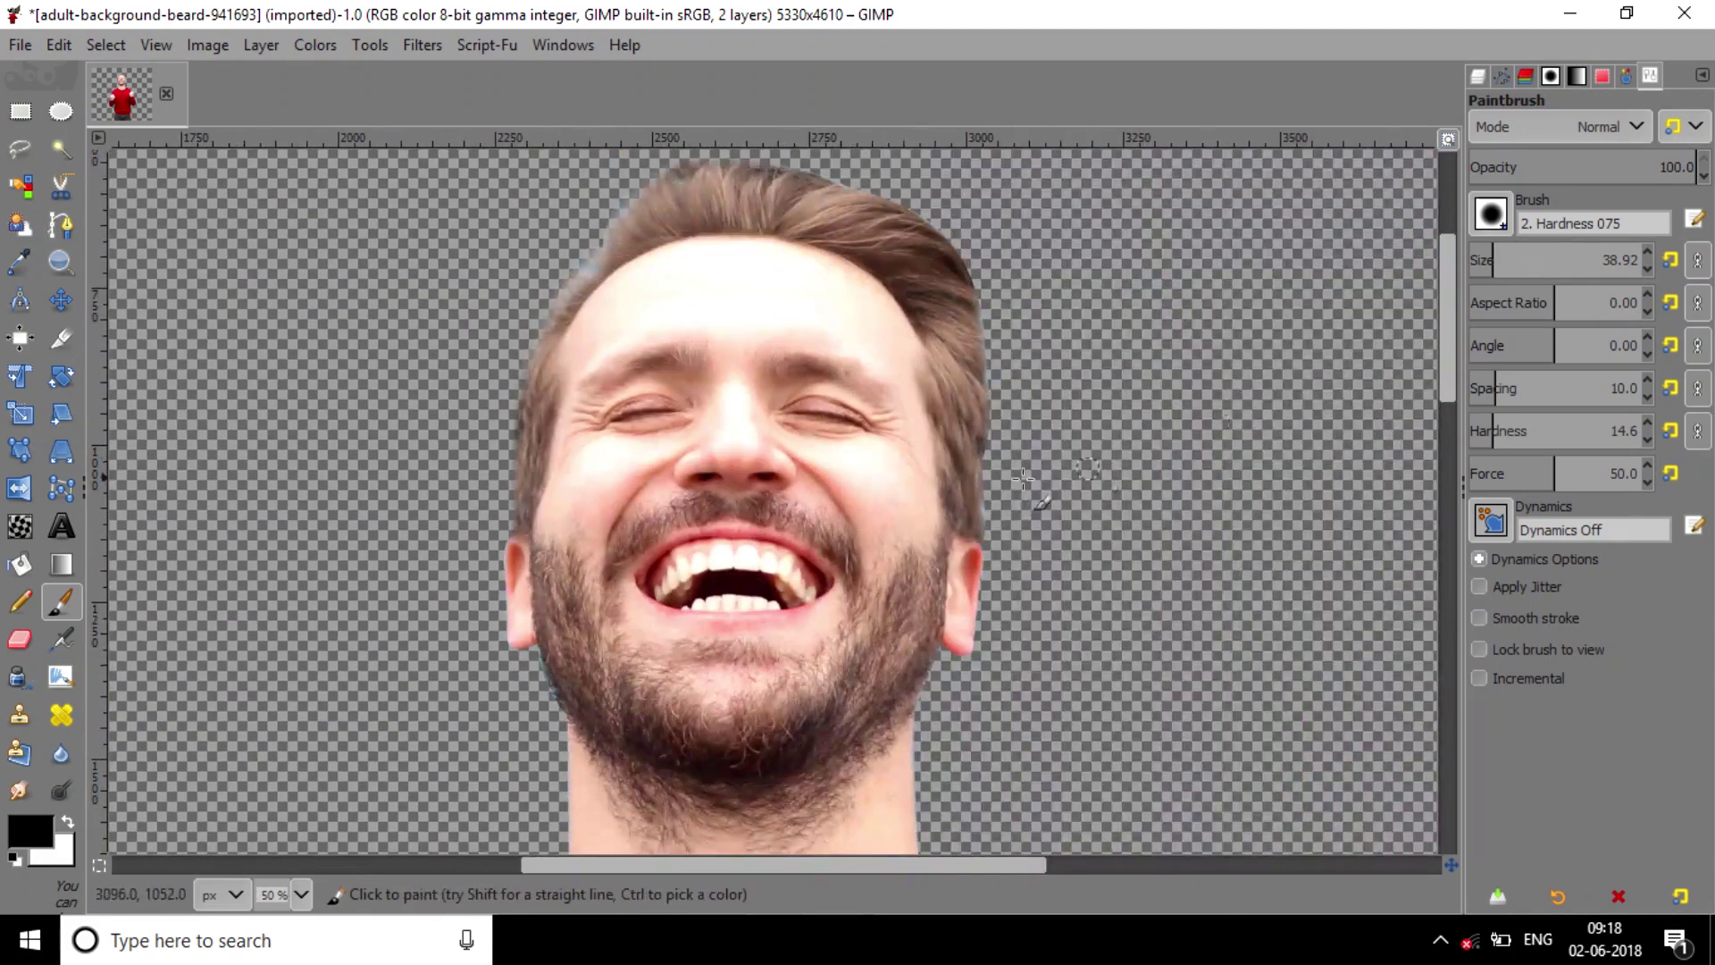
ctrl+scroll(1082, 487, up, 3)
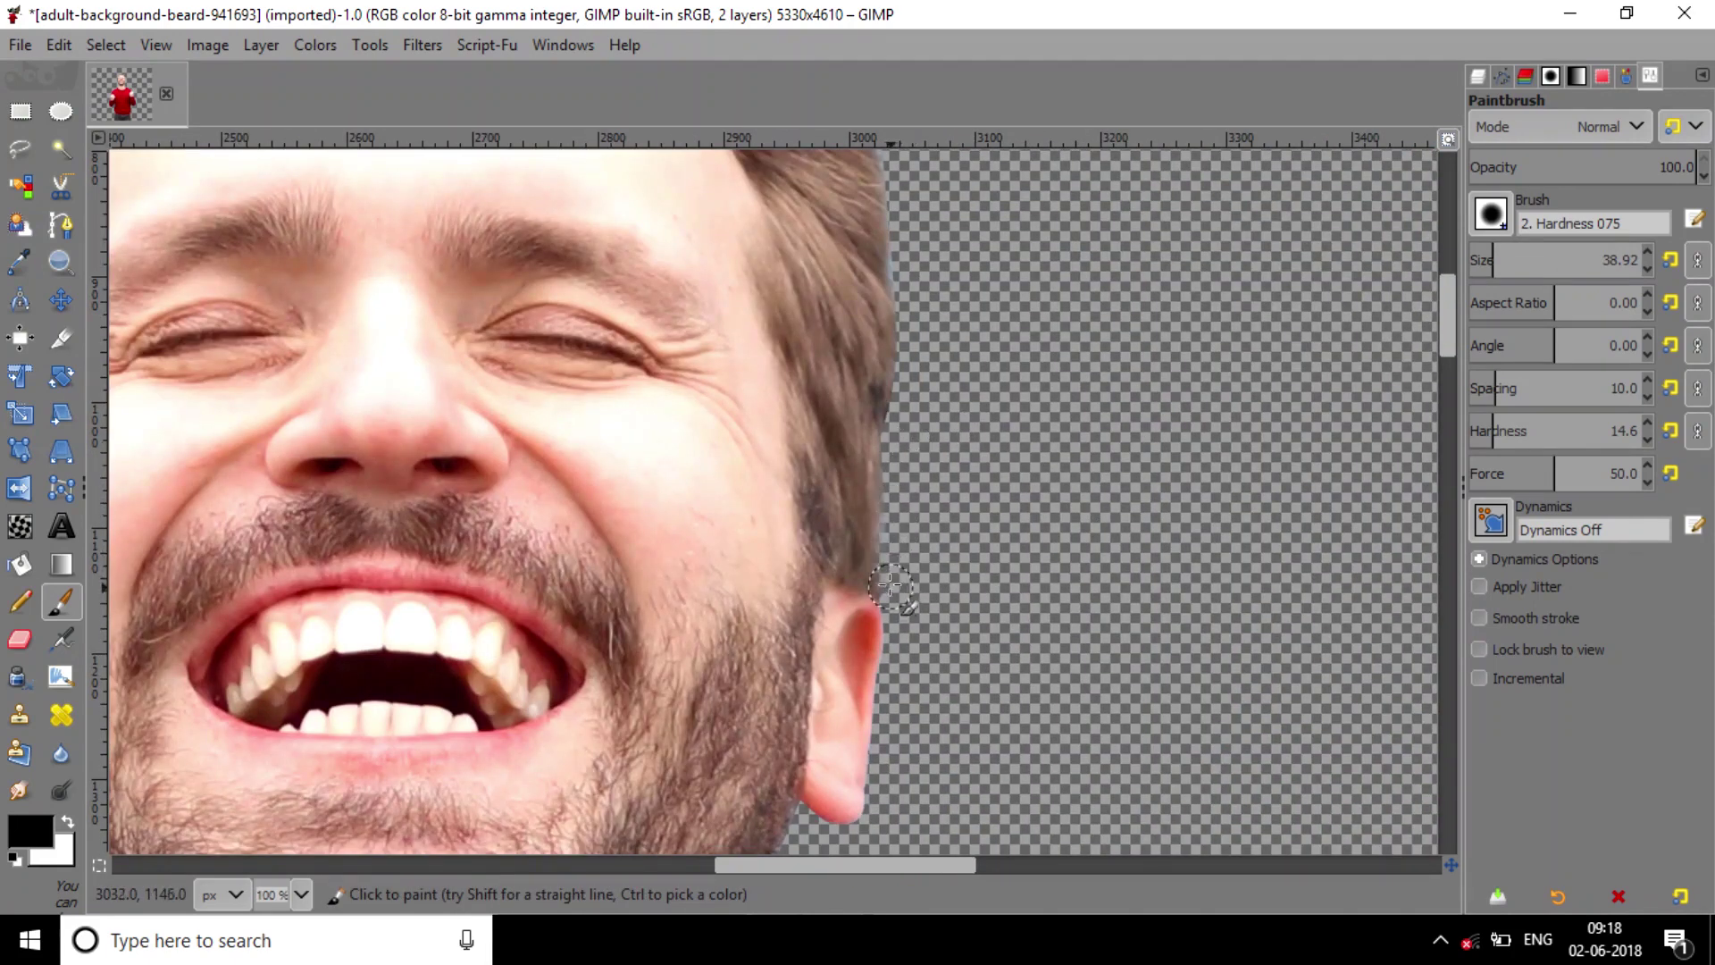
ctrl+scroll(1037, 635, down, 3)
ctrl+scroll(1036, 636, down, 2)
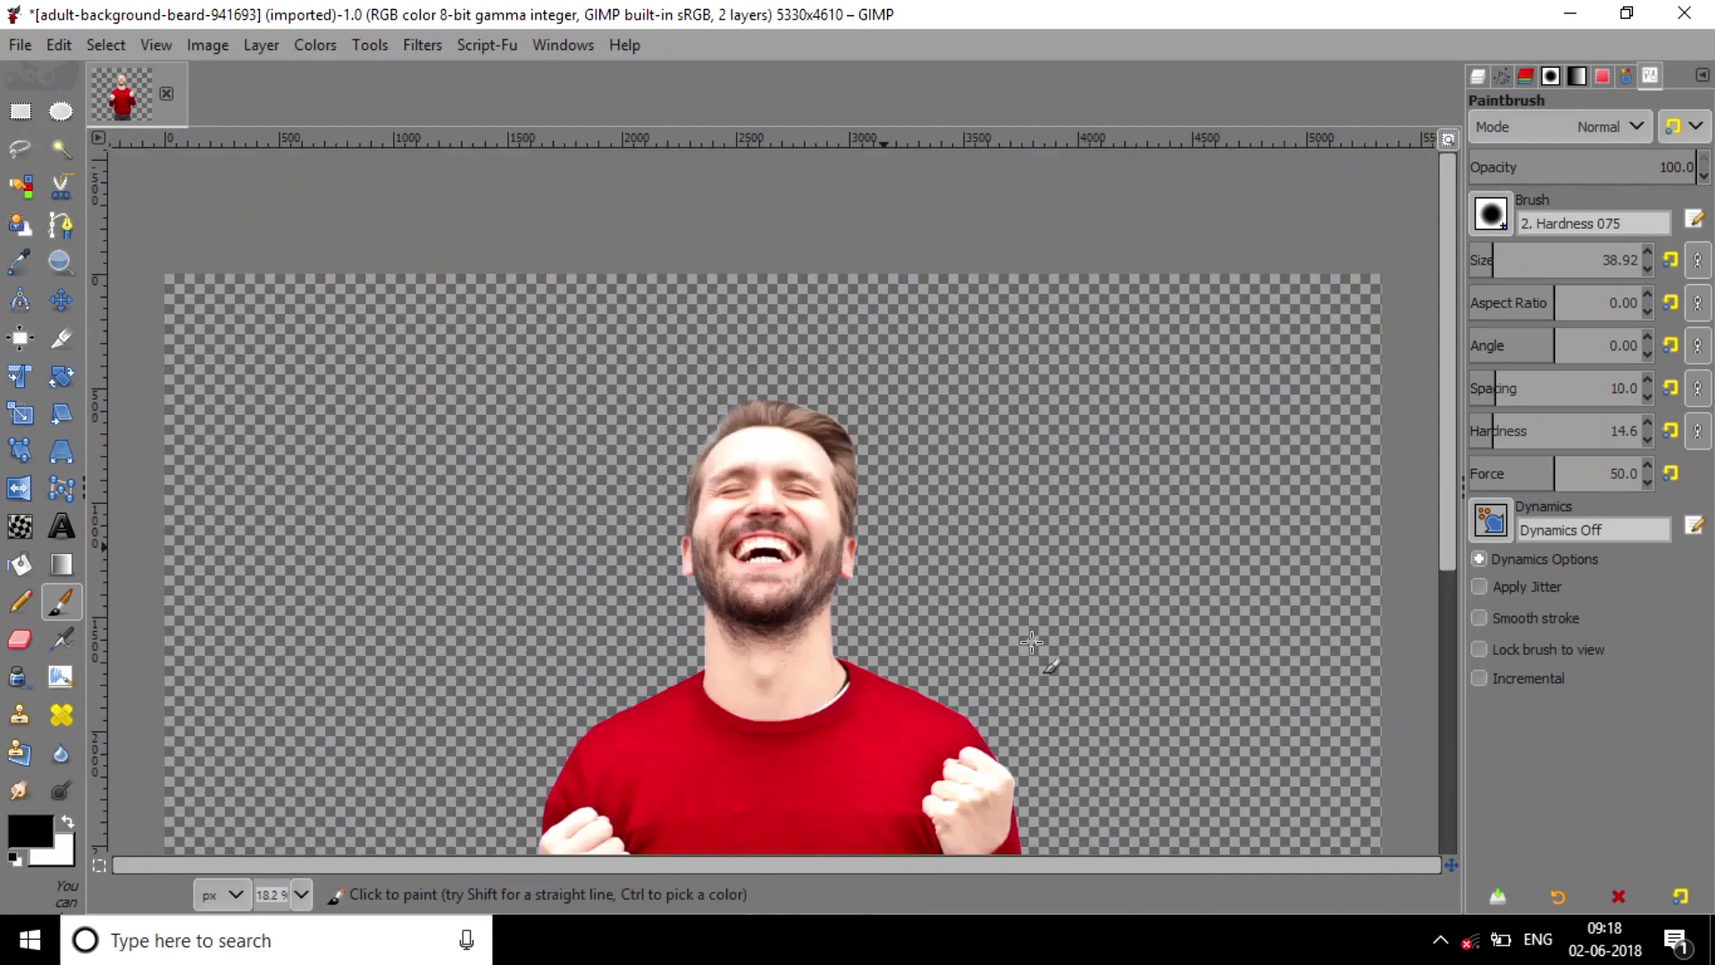
ctrl+scroll(1032, 642, down, 4)
Apply the layer mask, duplicate the cutout layer, and hide the middle copy
click(1449, 138)
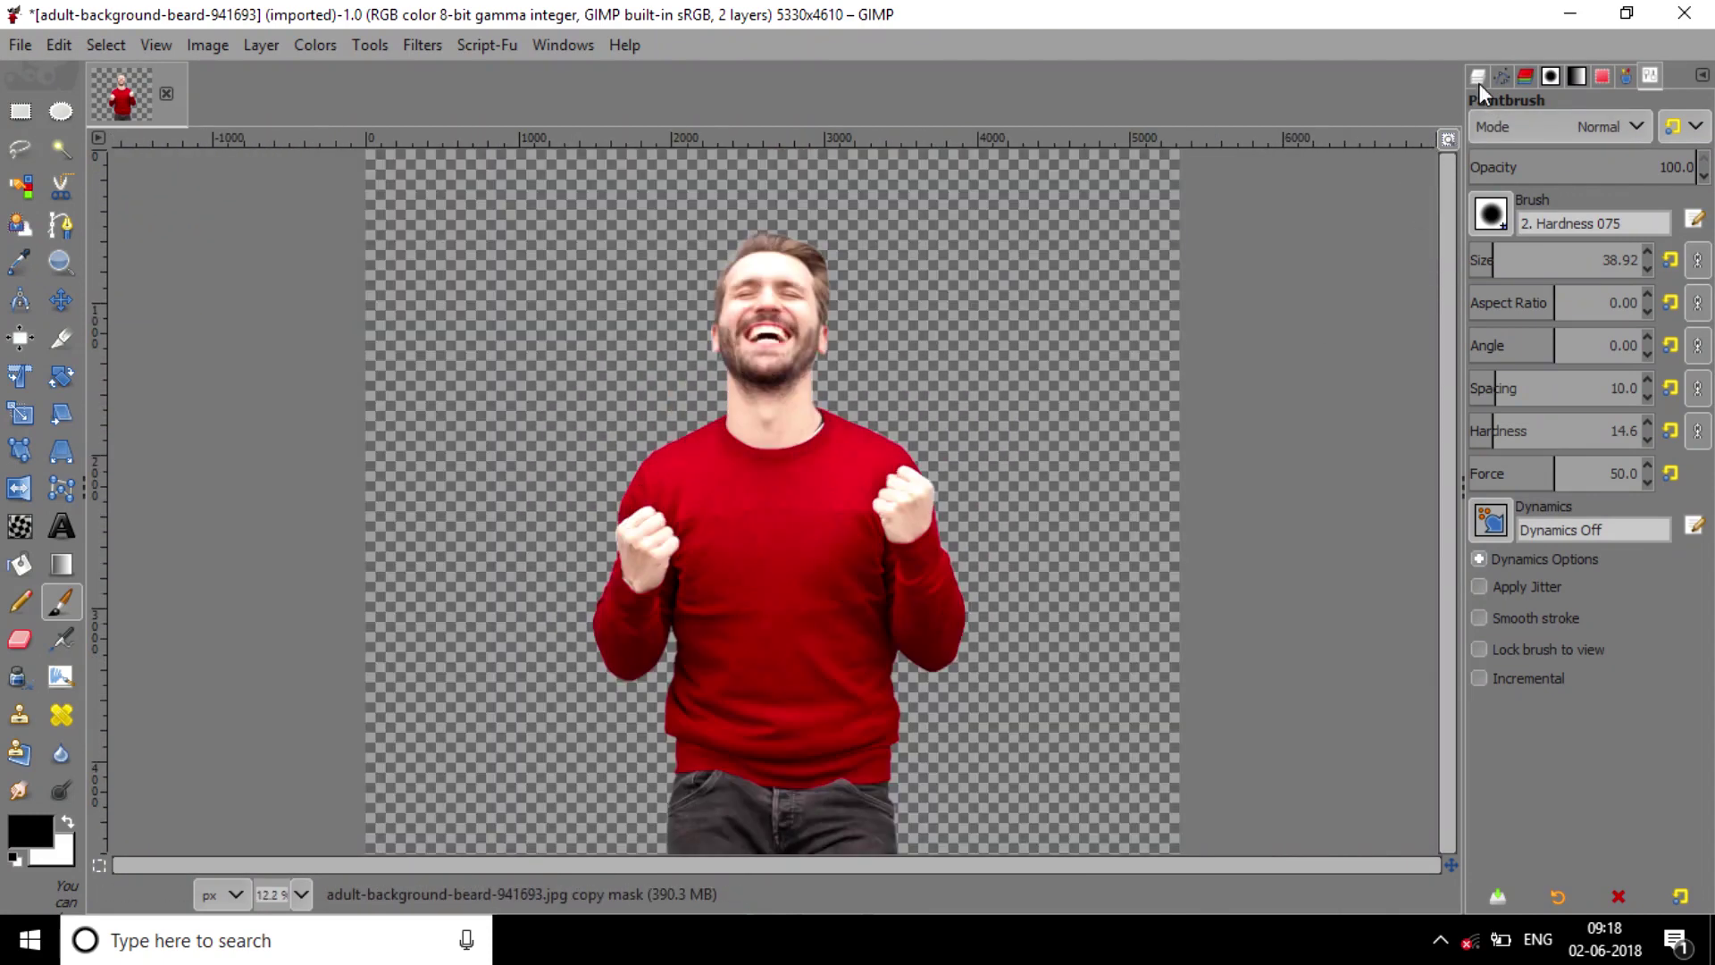
click(1476, 75)
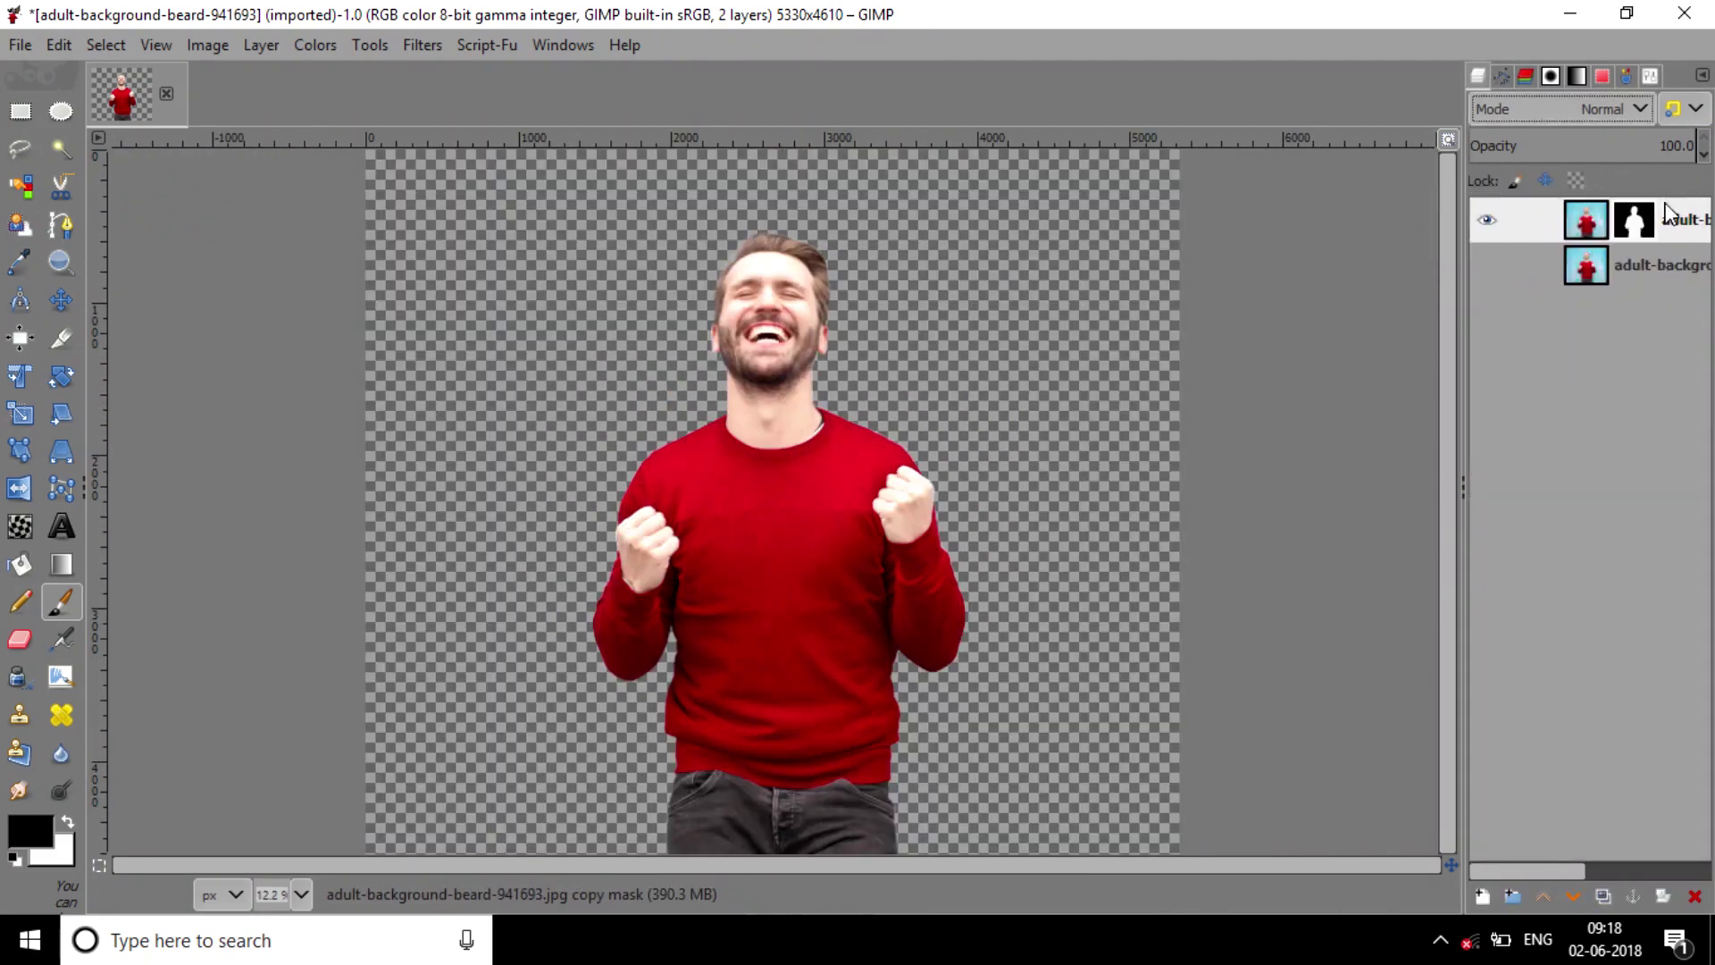
right_click(1646, 224)
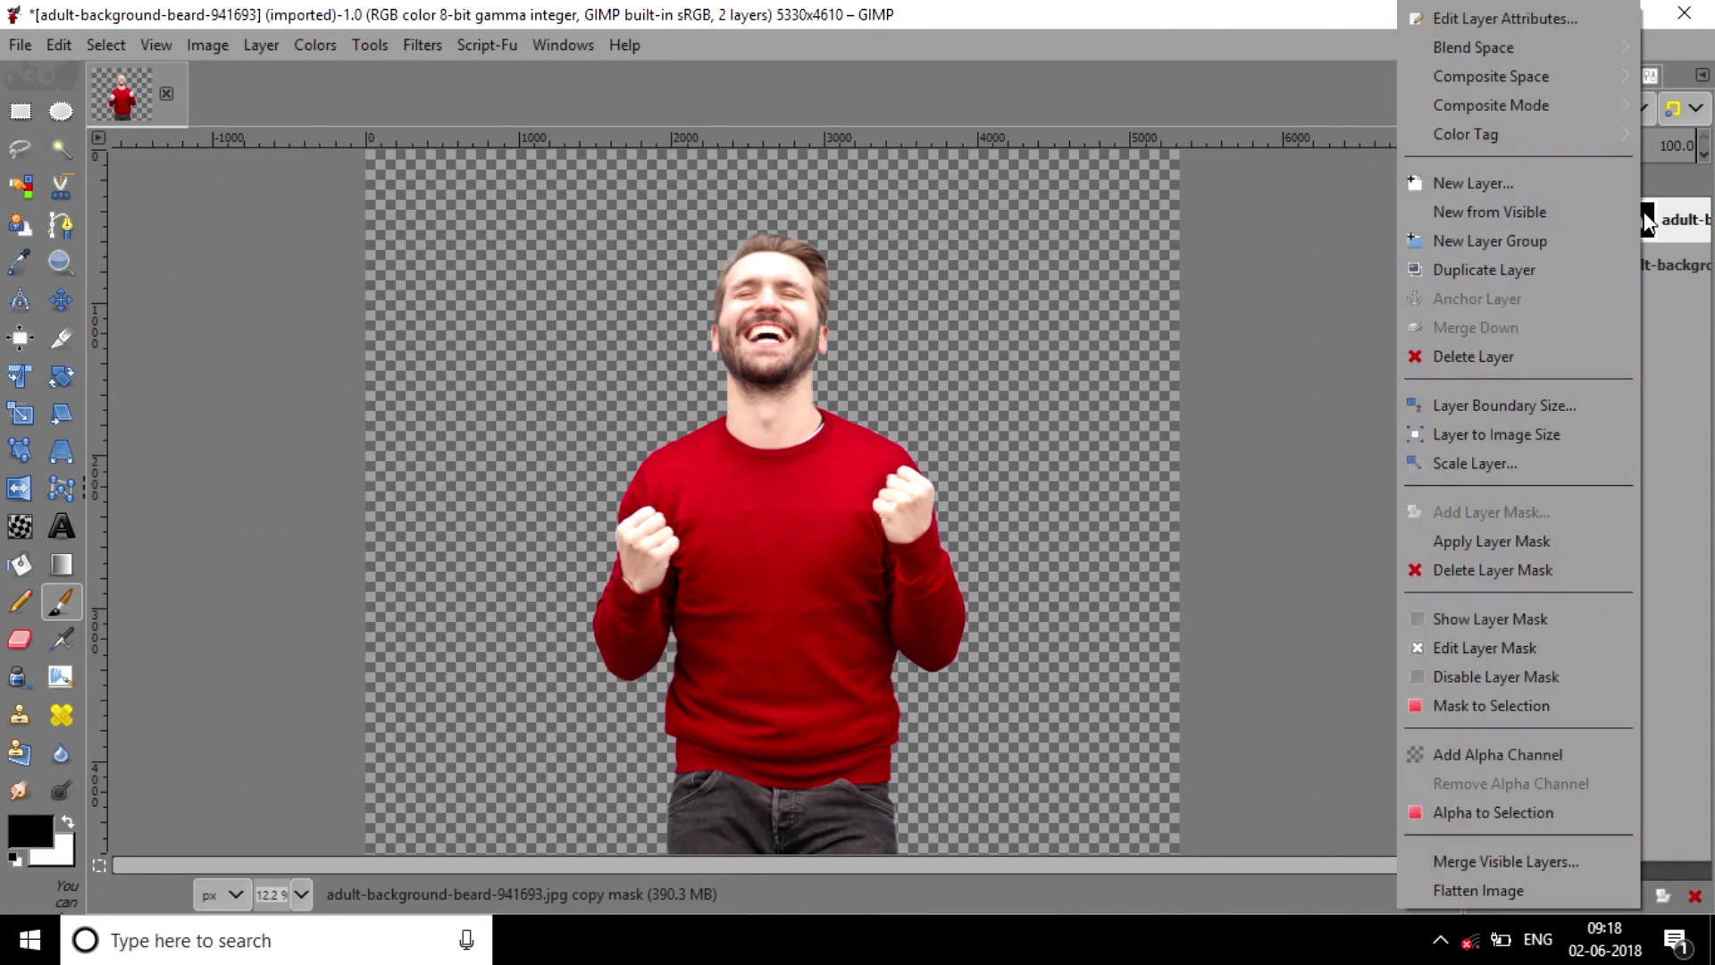
click(1590, 534)
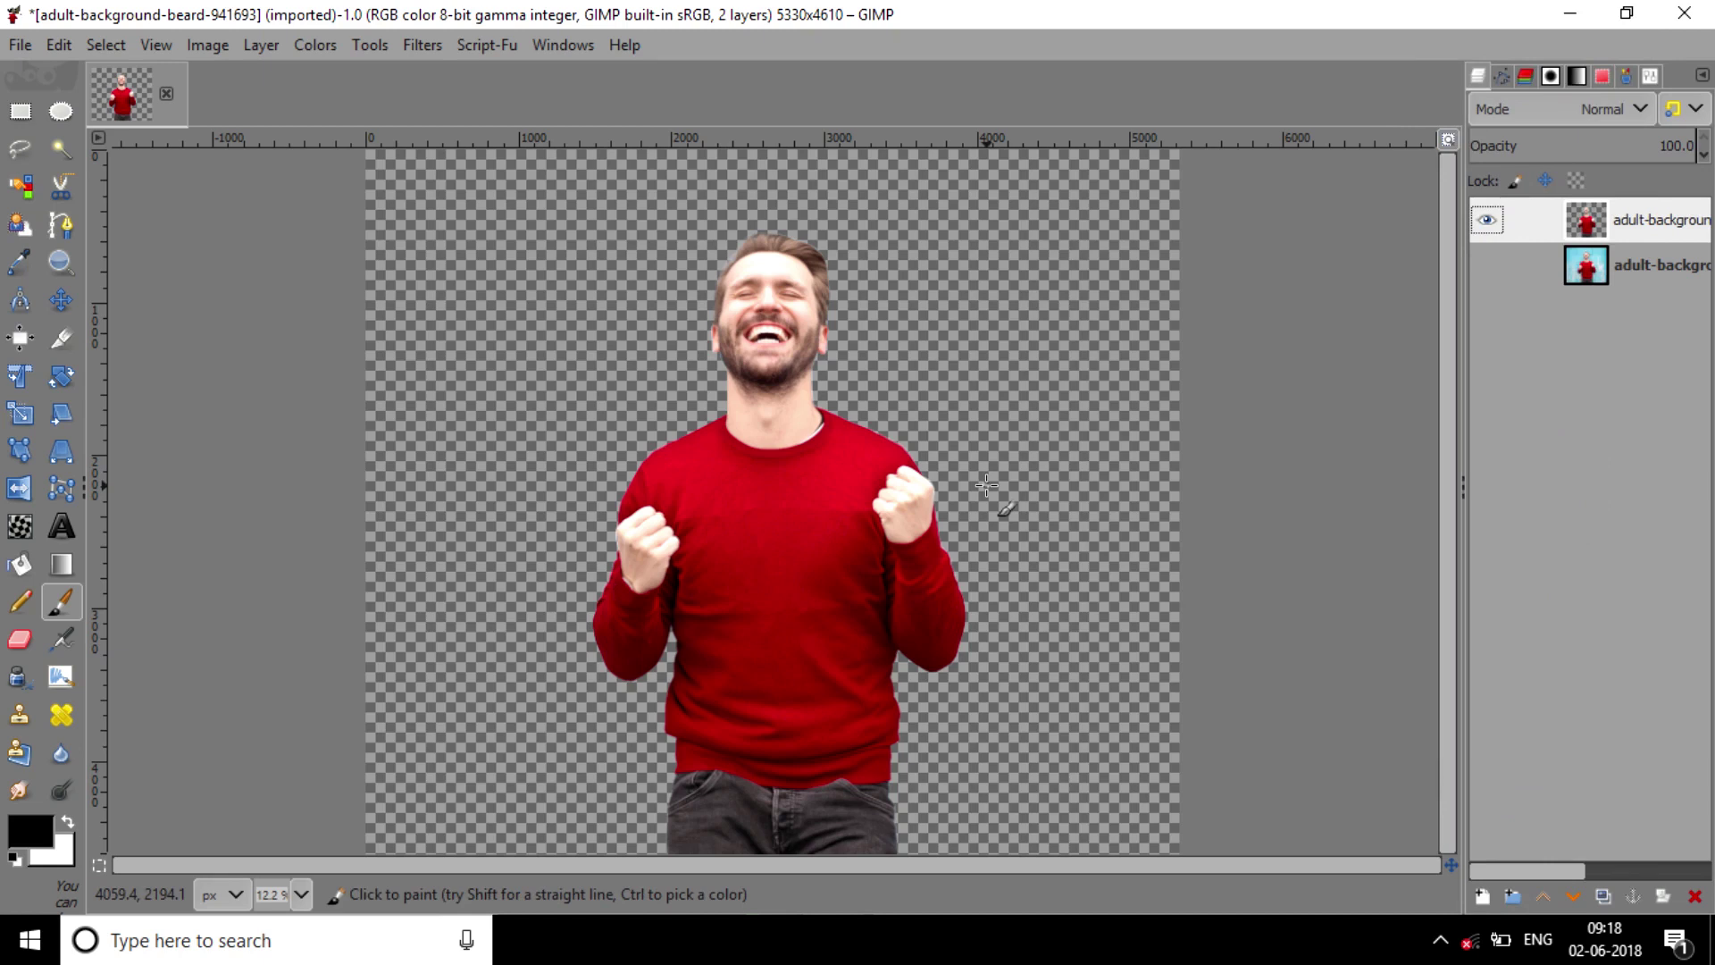
click(1605, 897)
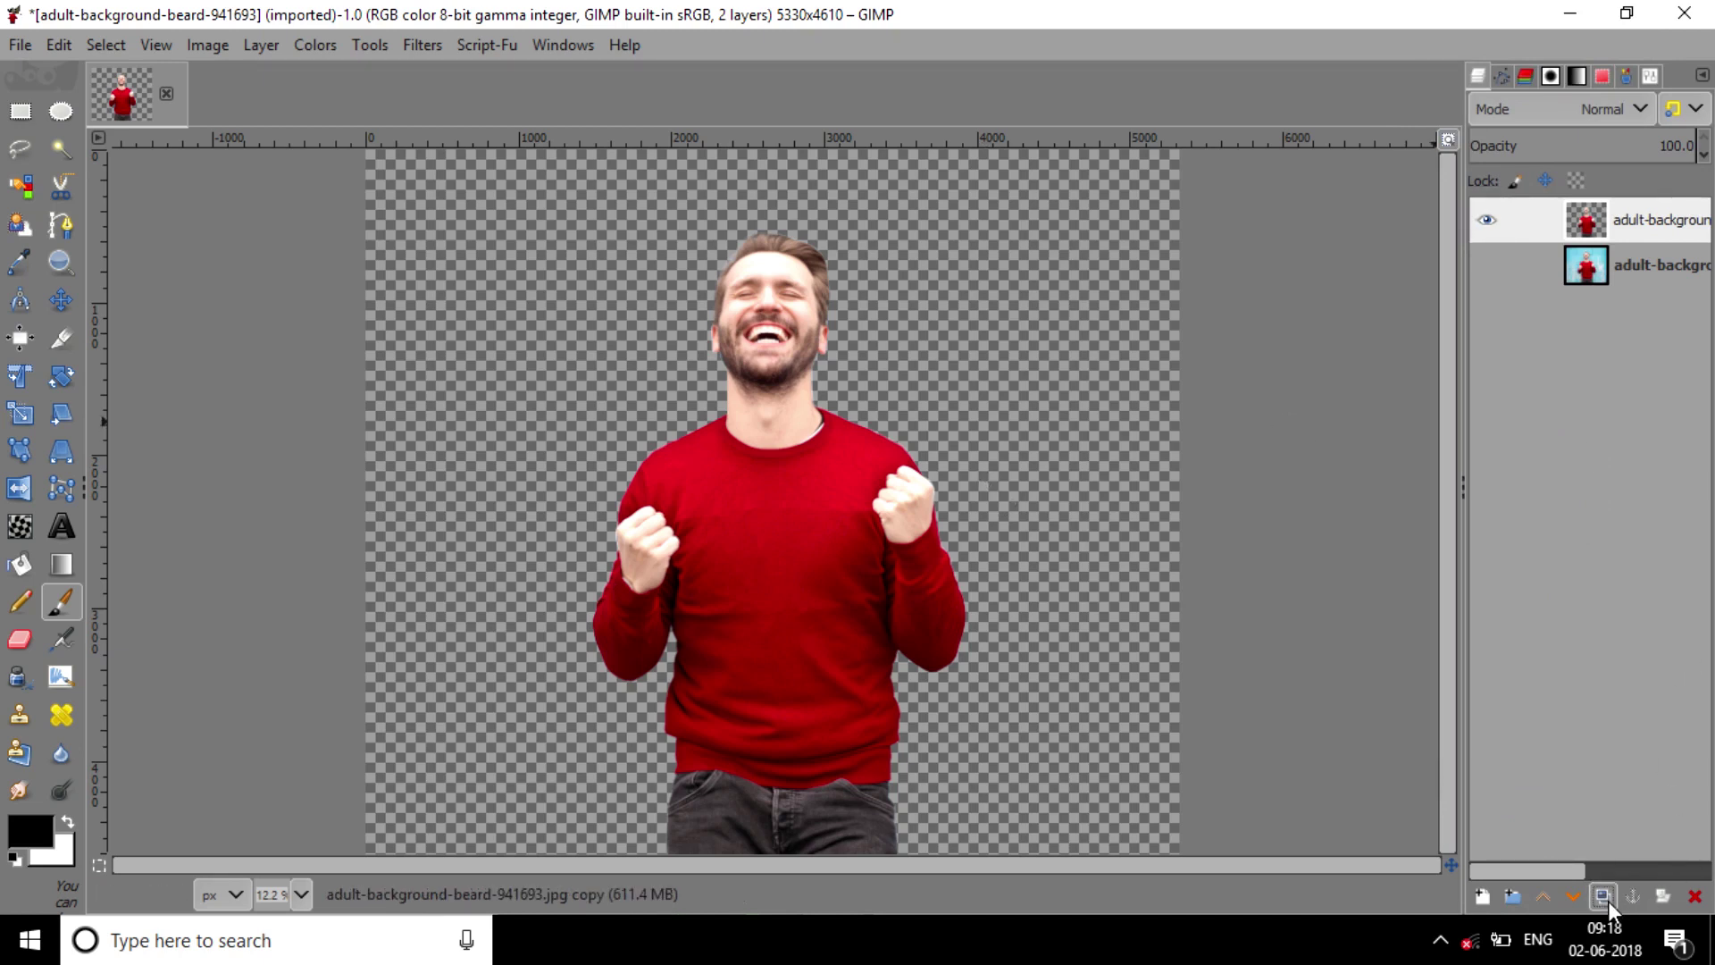
click(1489, 263)
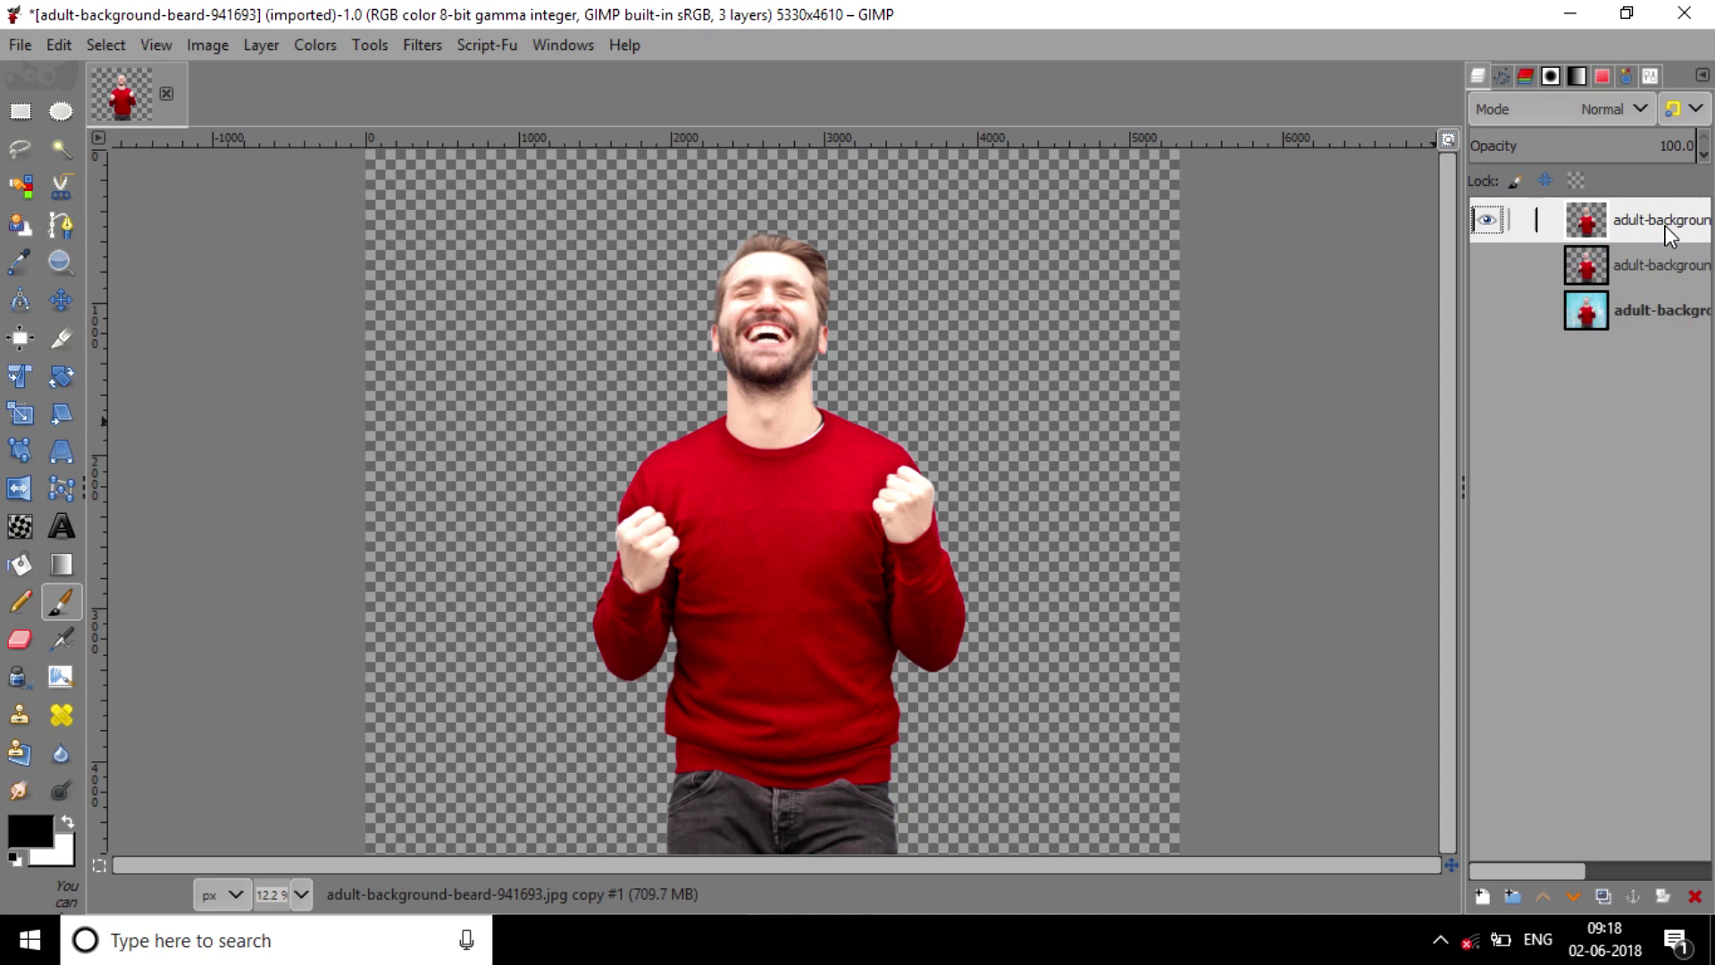
Warp both sweater sleeve cuffs downward into red drips
click(27, 529)
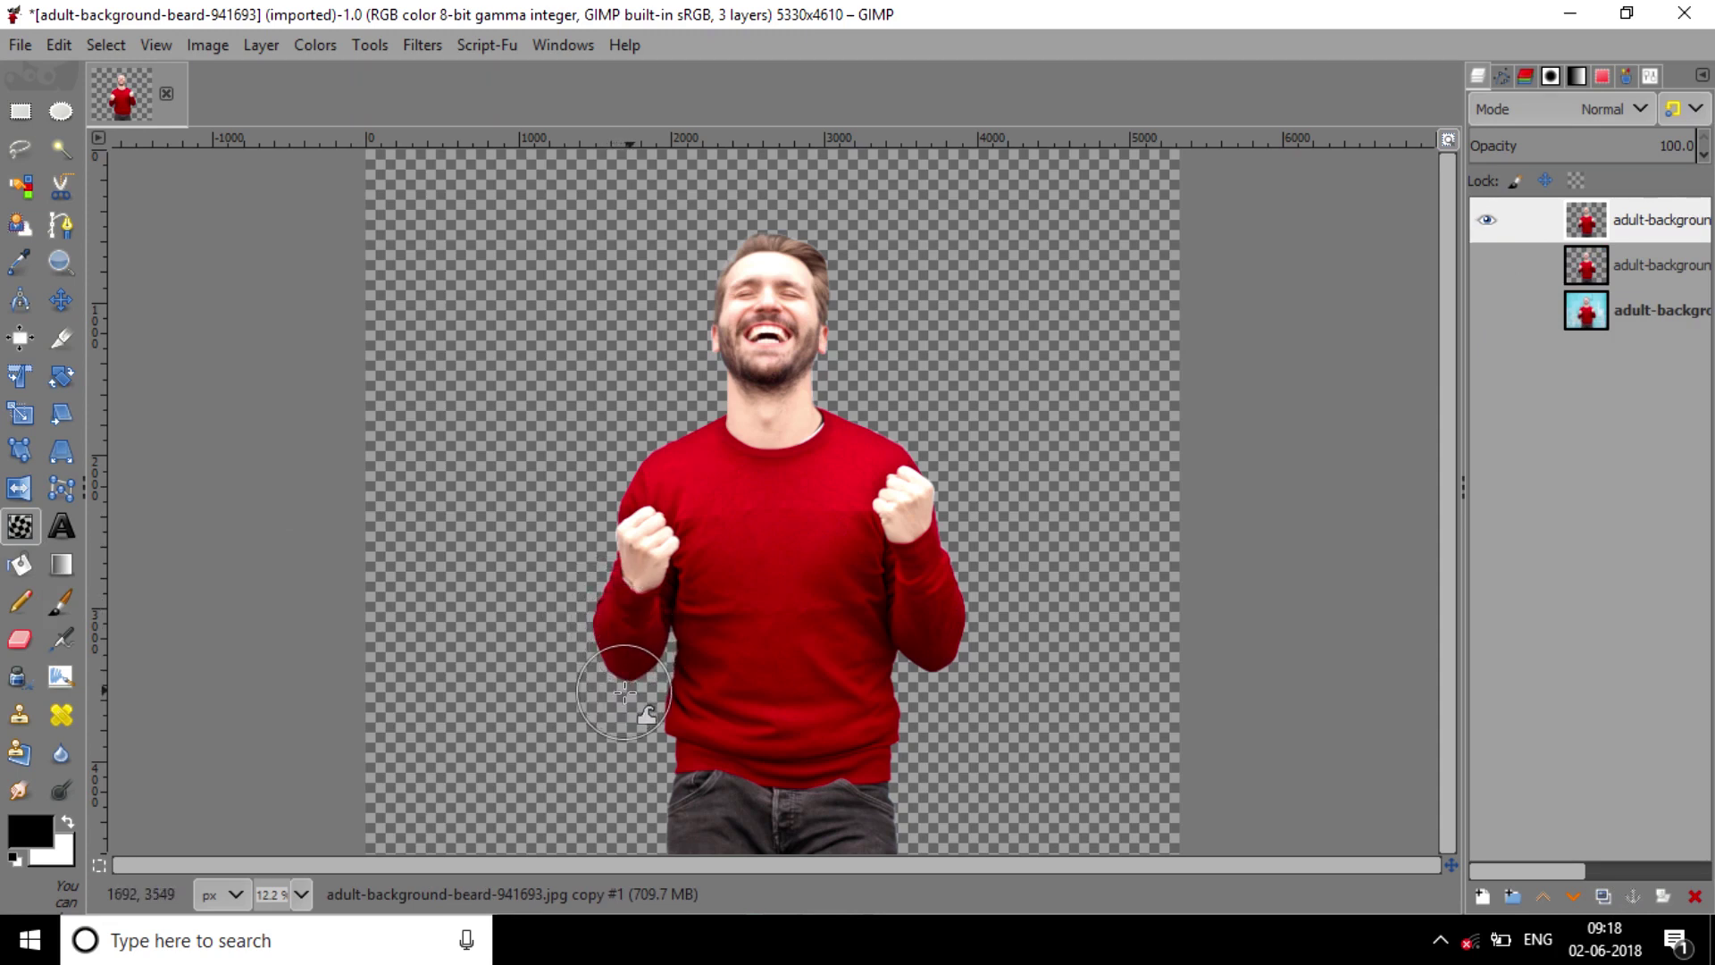
drag(625, 690, 623, 720)
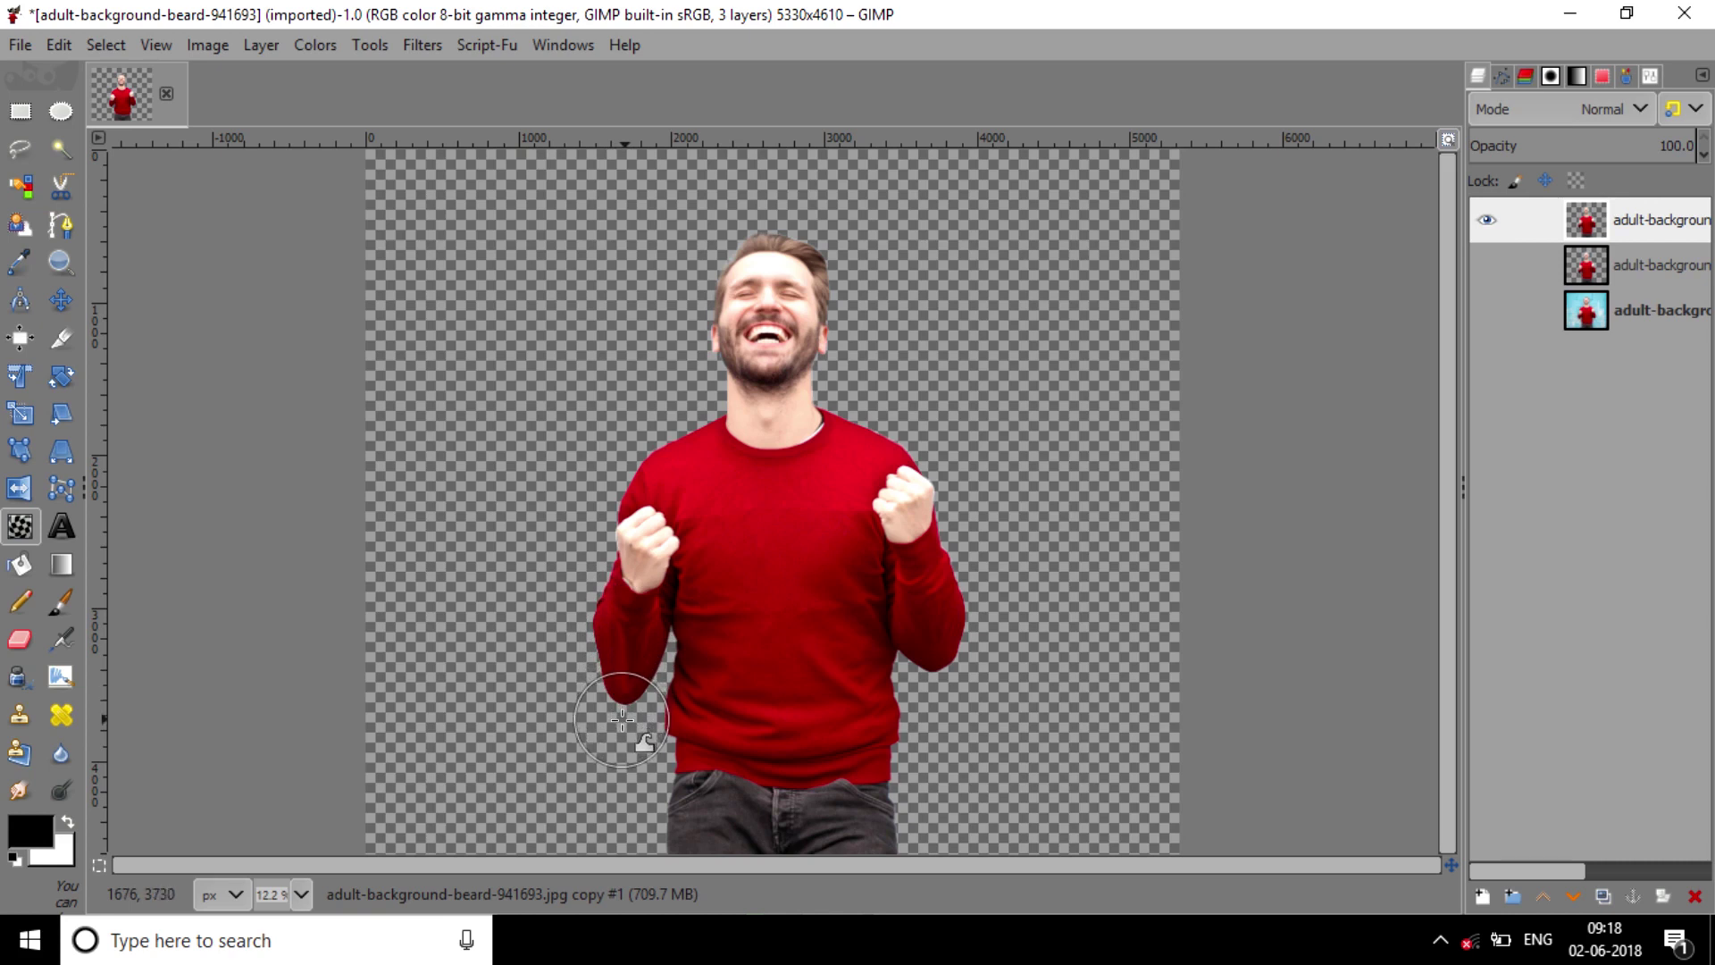
drag(623, 720, 630, 750)
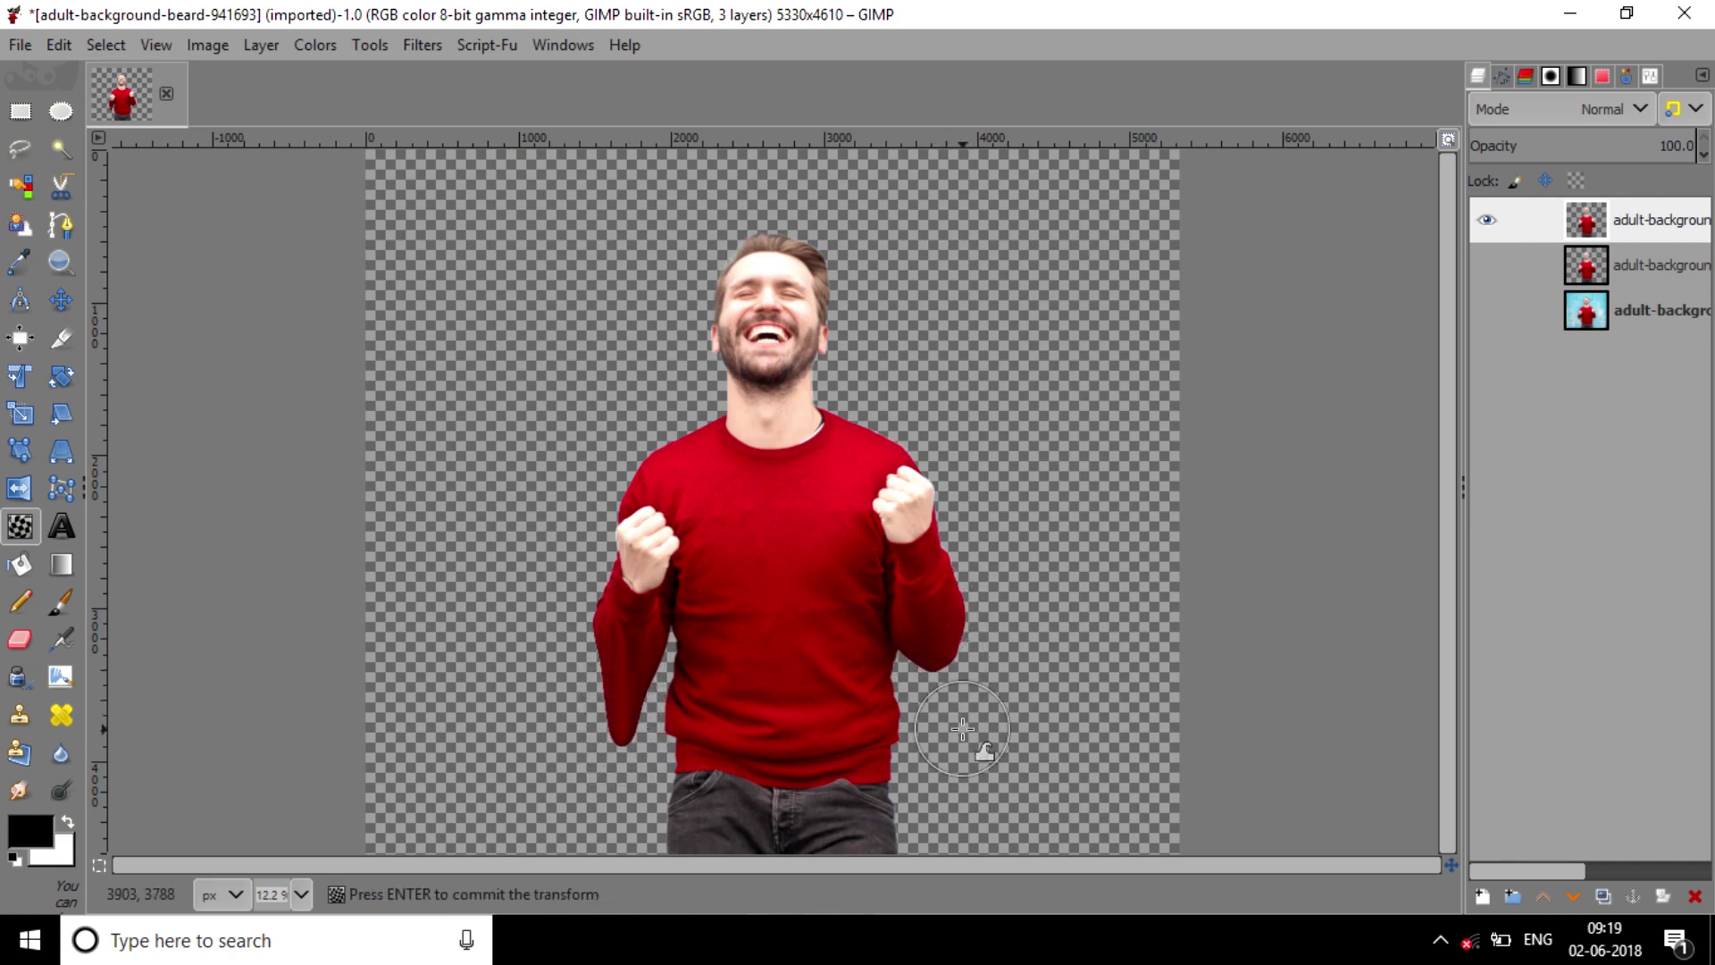
drag(943, 661, 961, 733)
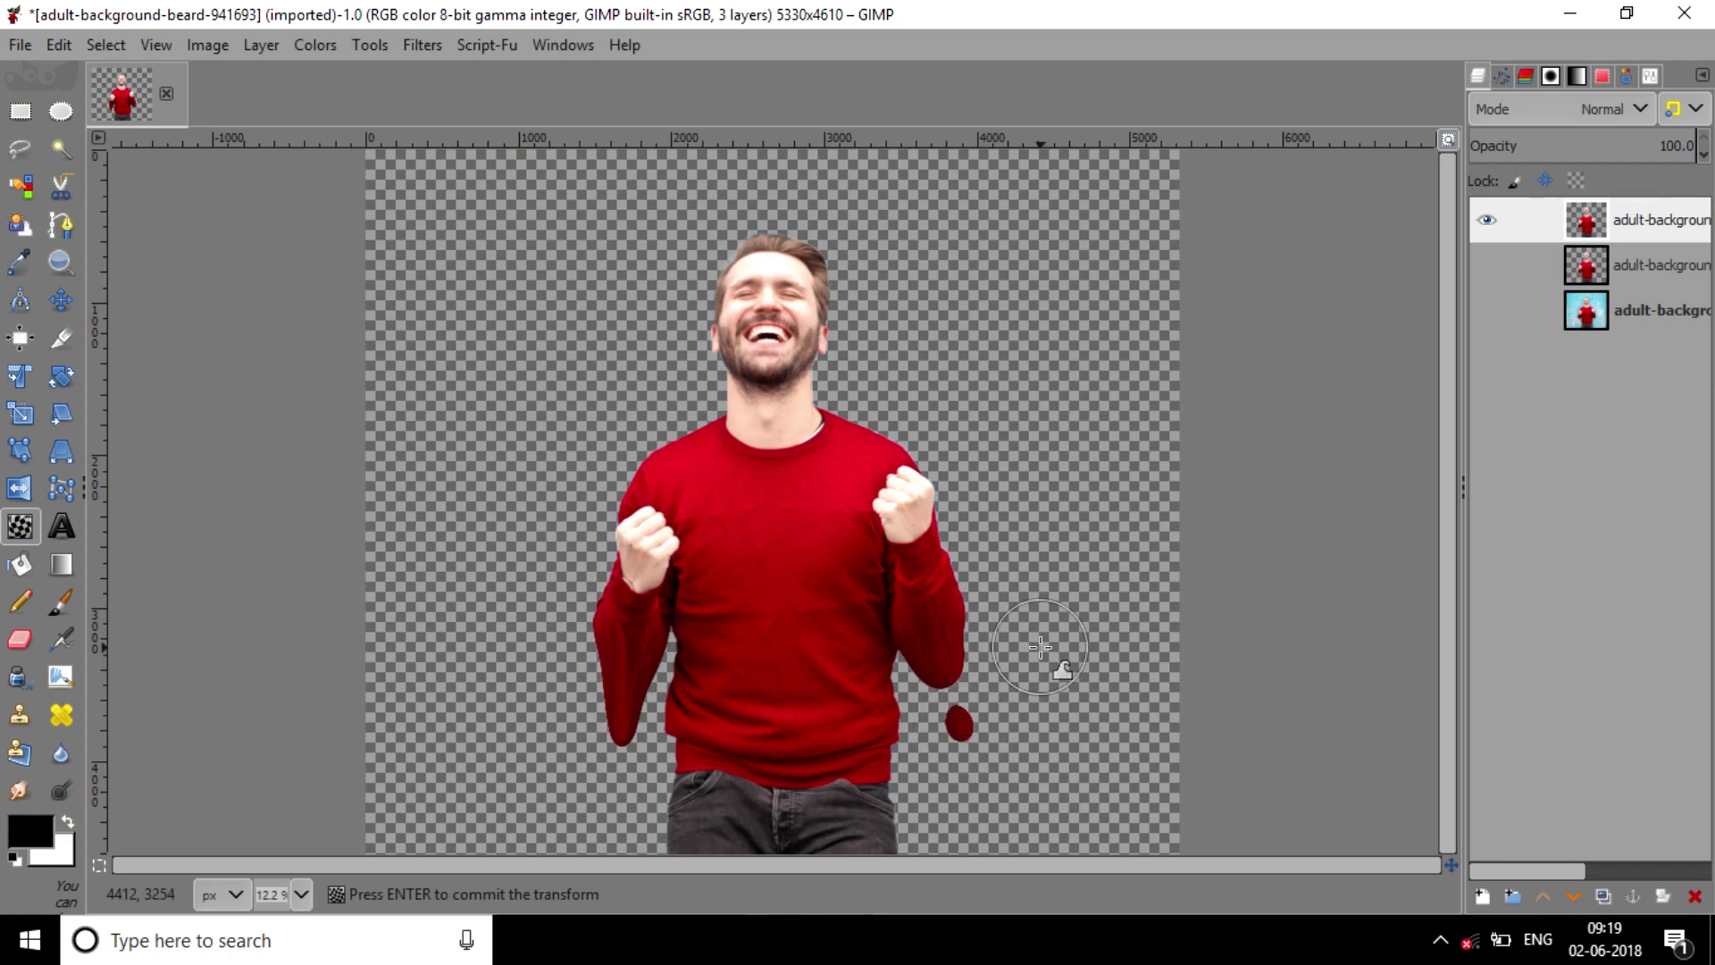
key(ctrl+z)
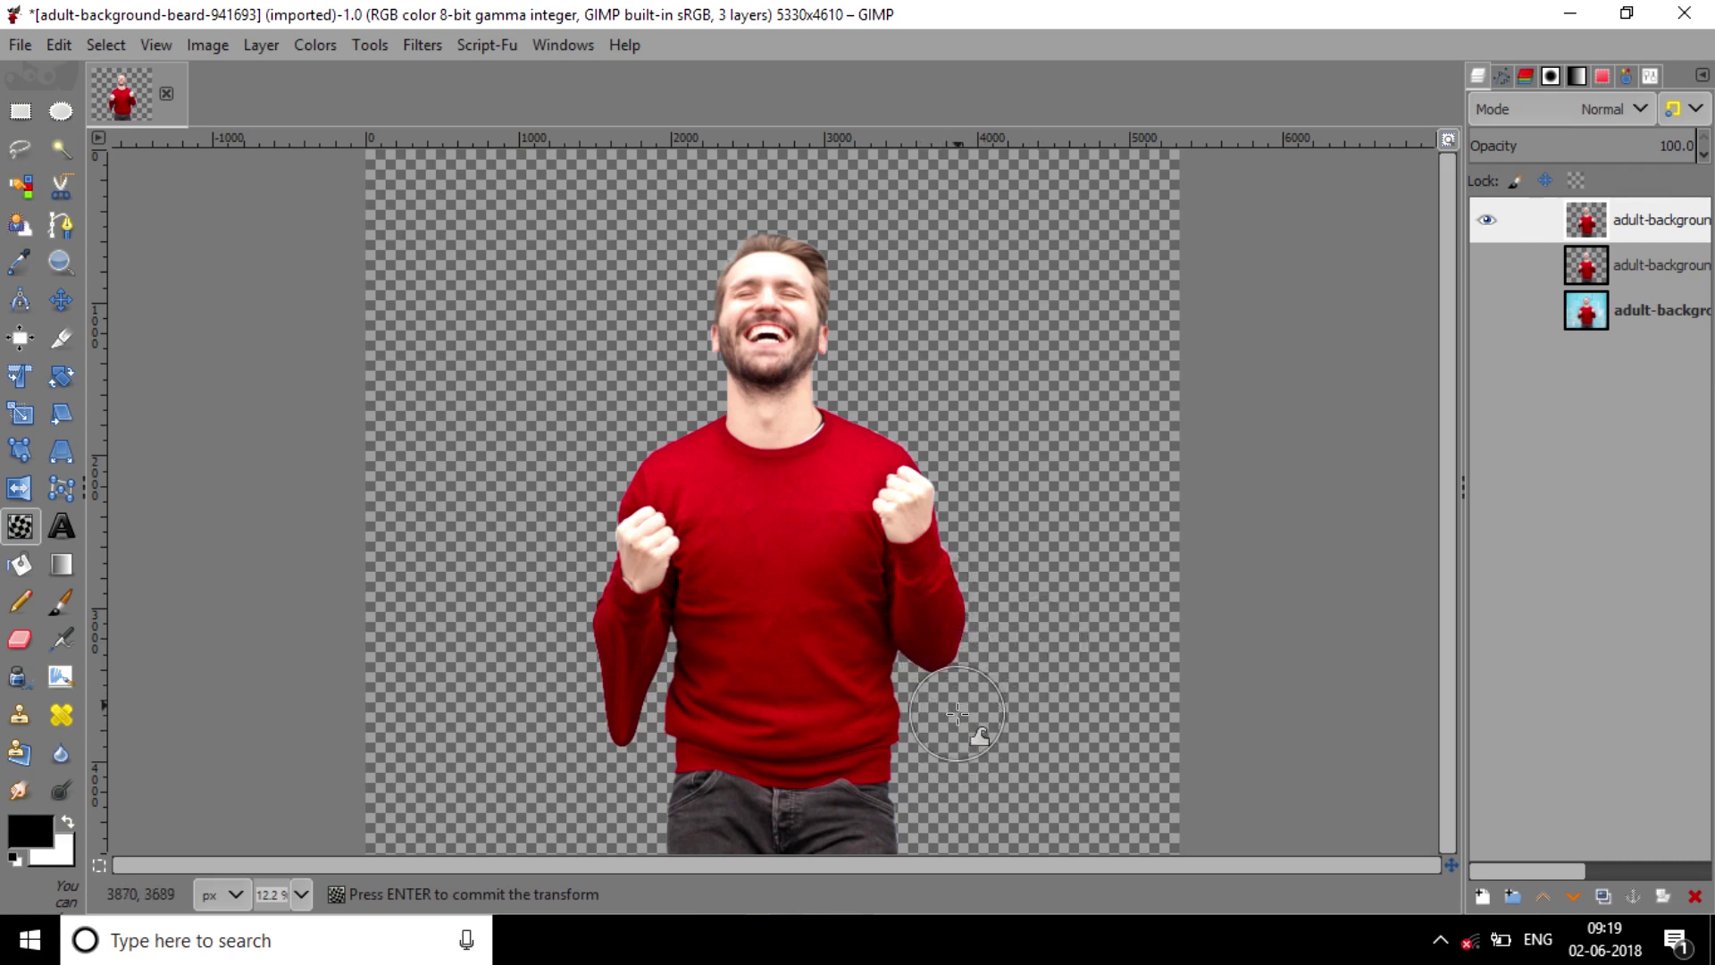
drag(952, 661, 960, 723)
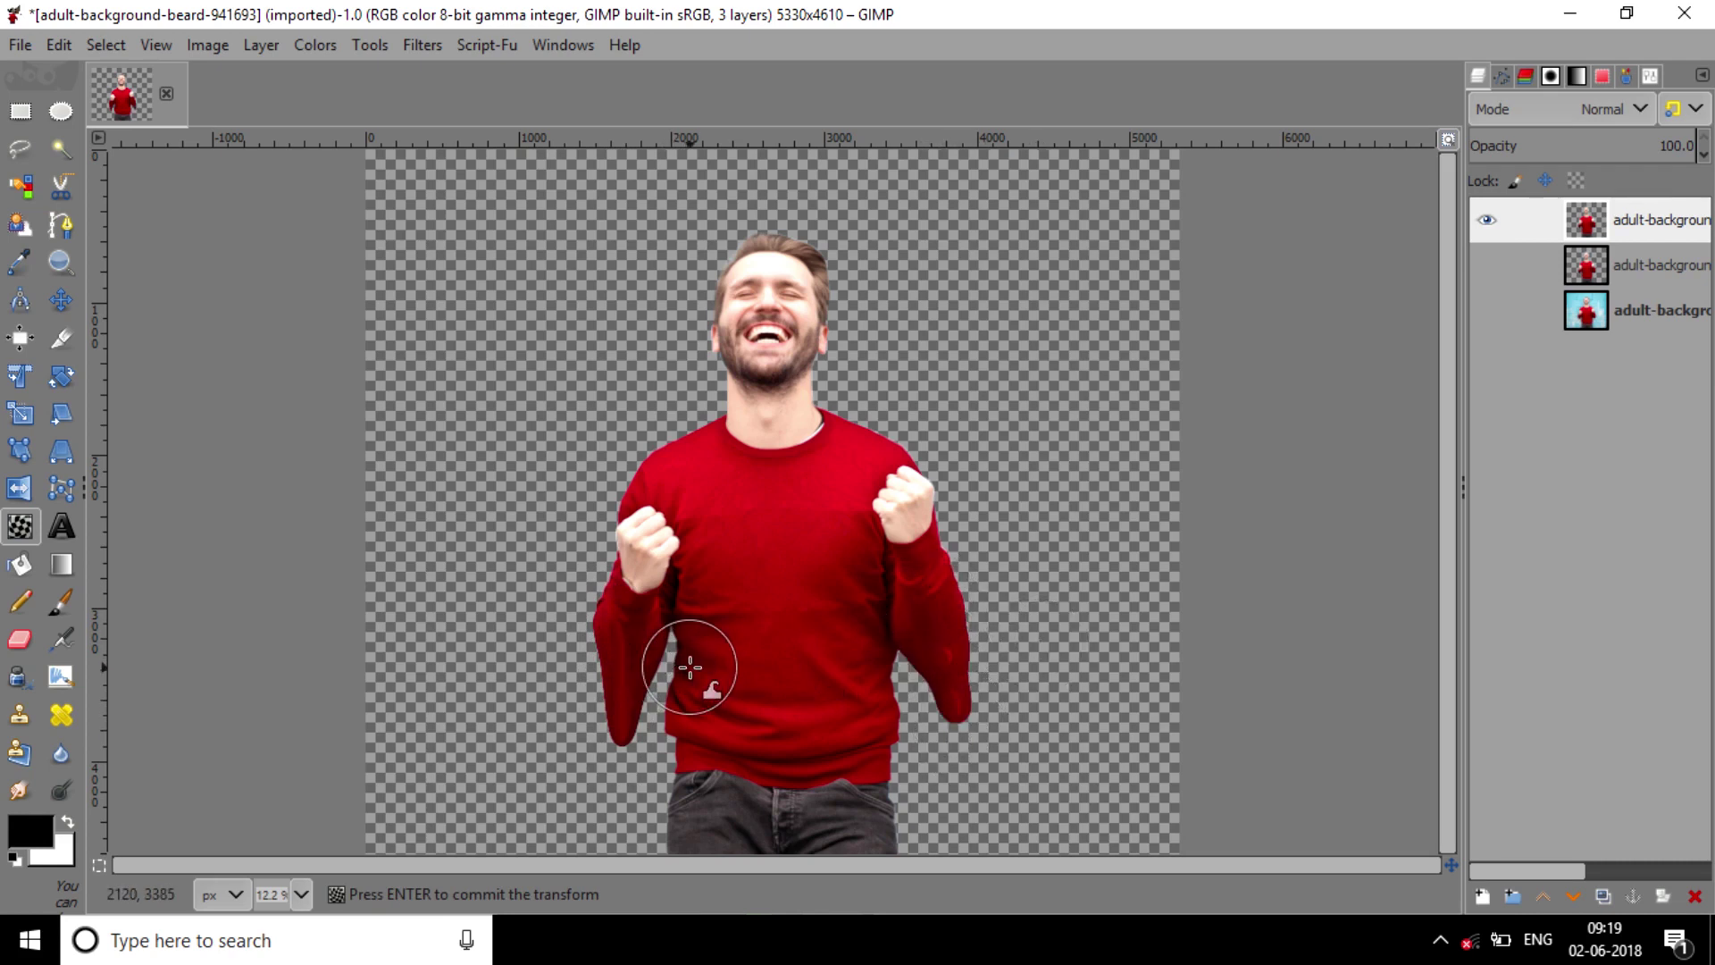
Smear the sweater hem and torso sides down over the jeans
drag(690, 666, 672, 802)
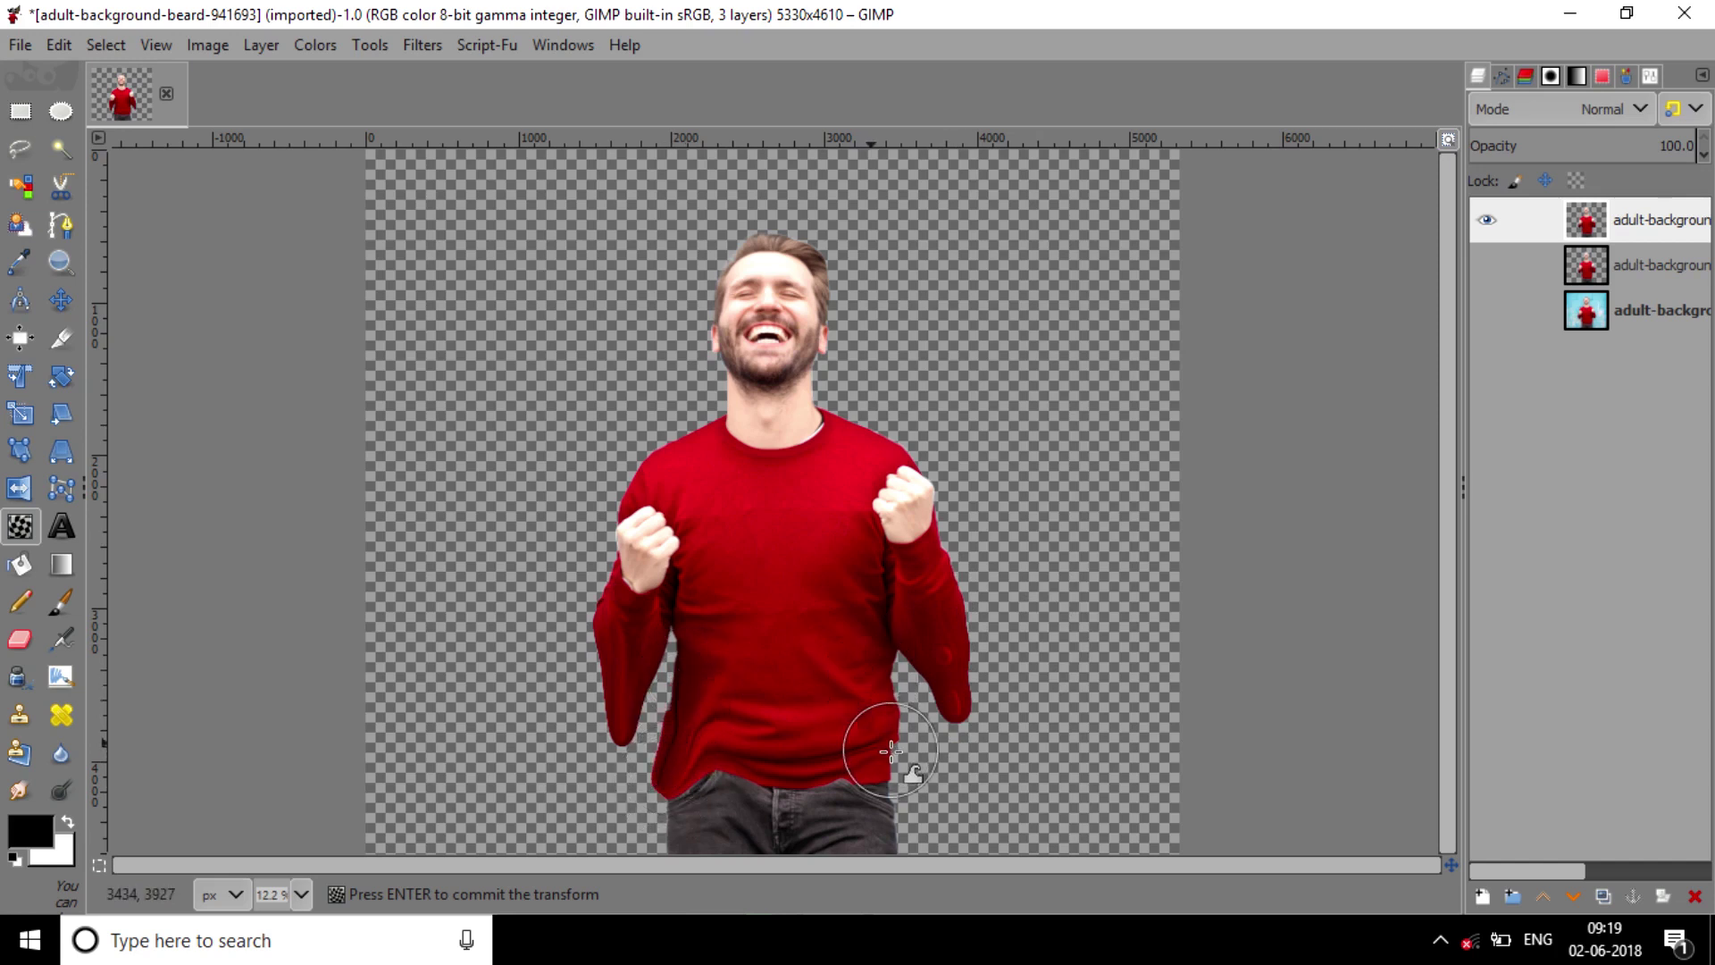
drag(891, 750, 896, 775)
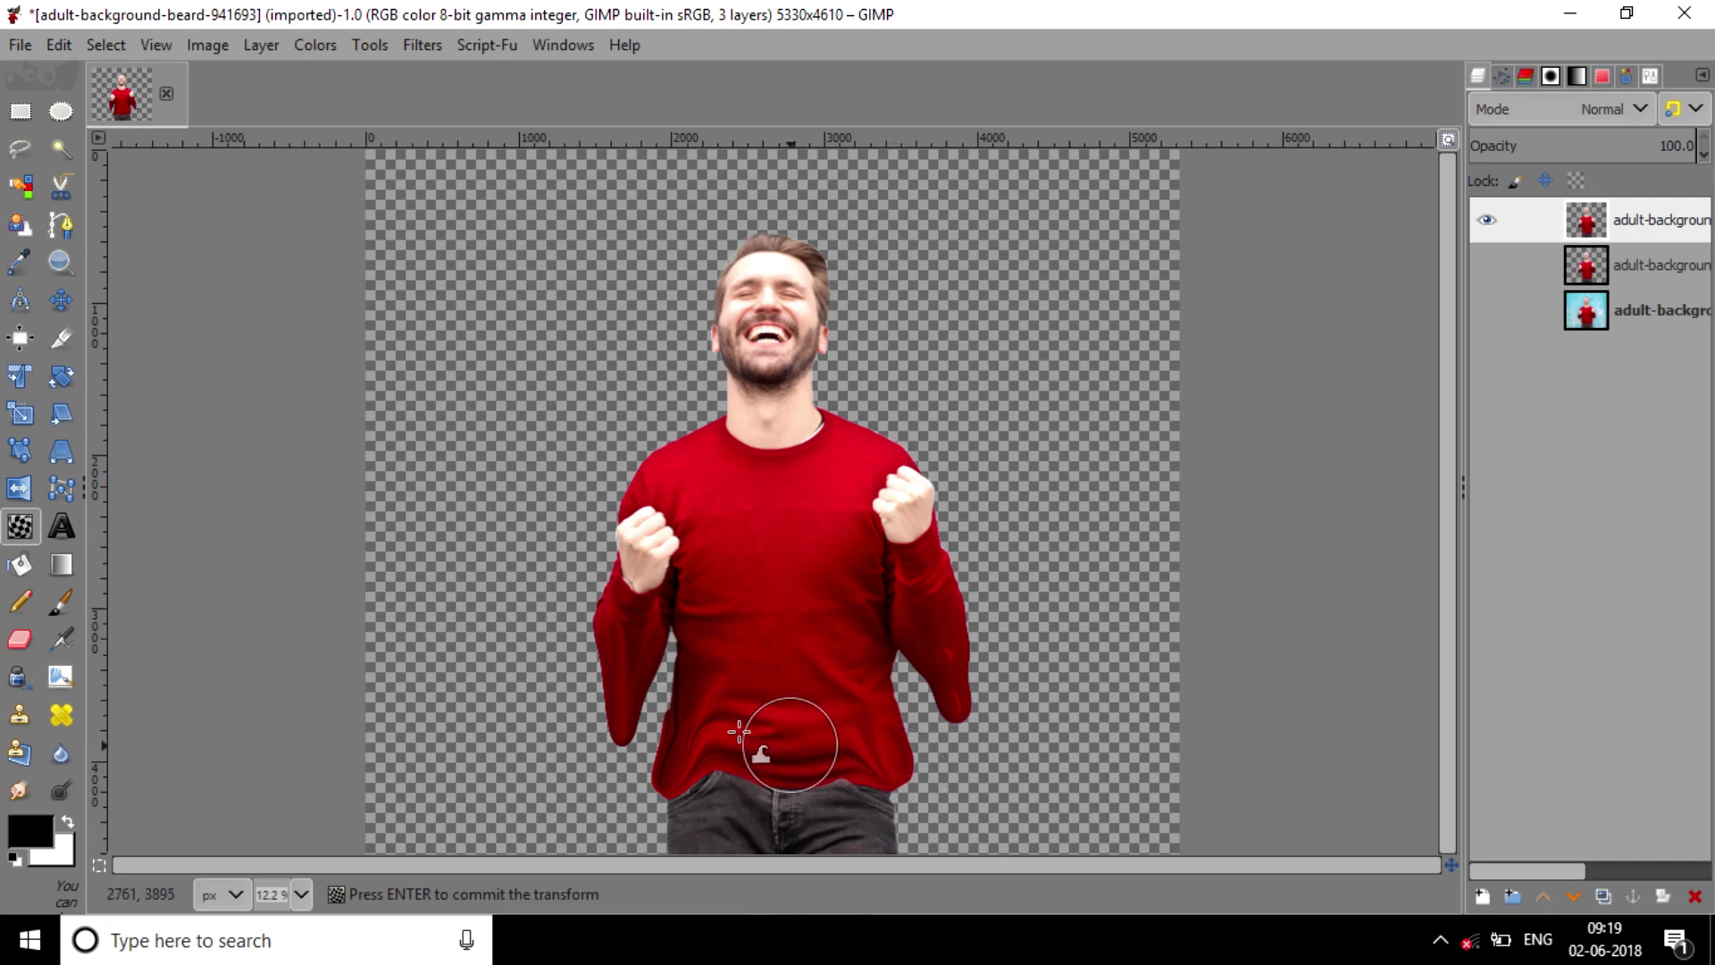
drag(739, 731, 729, 800)
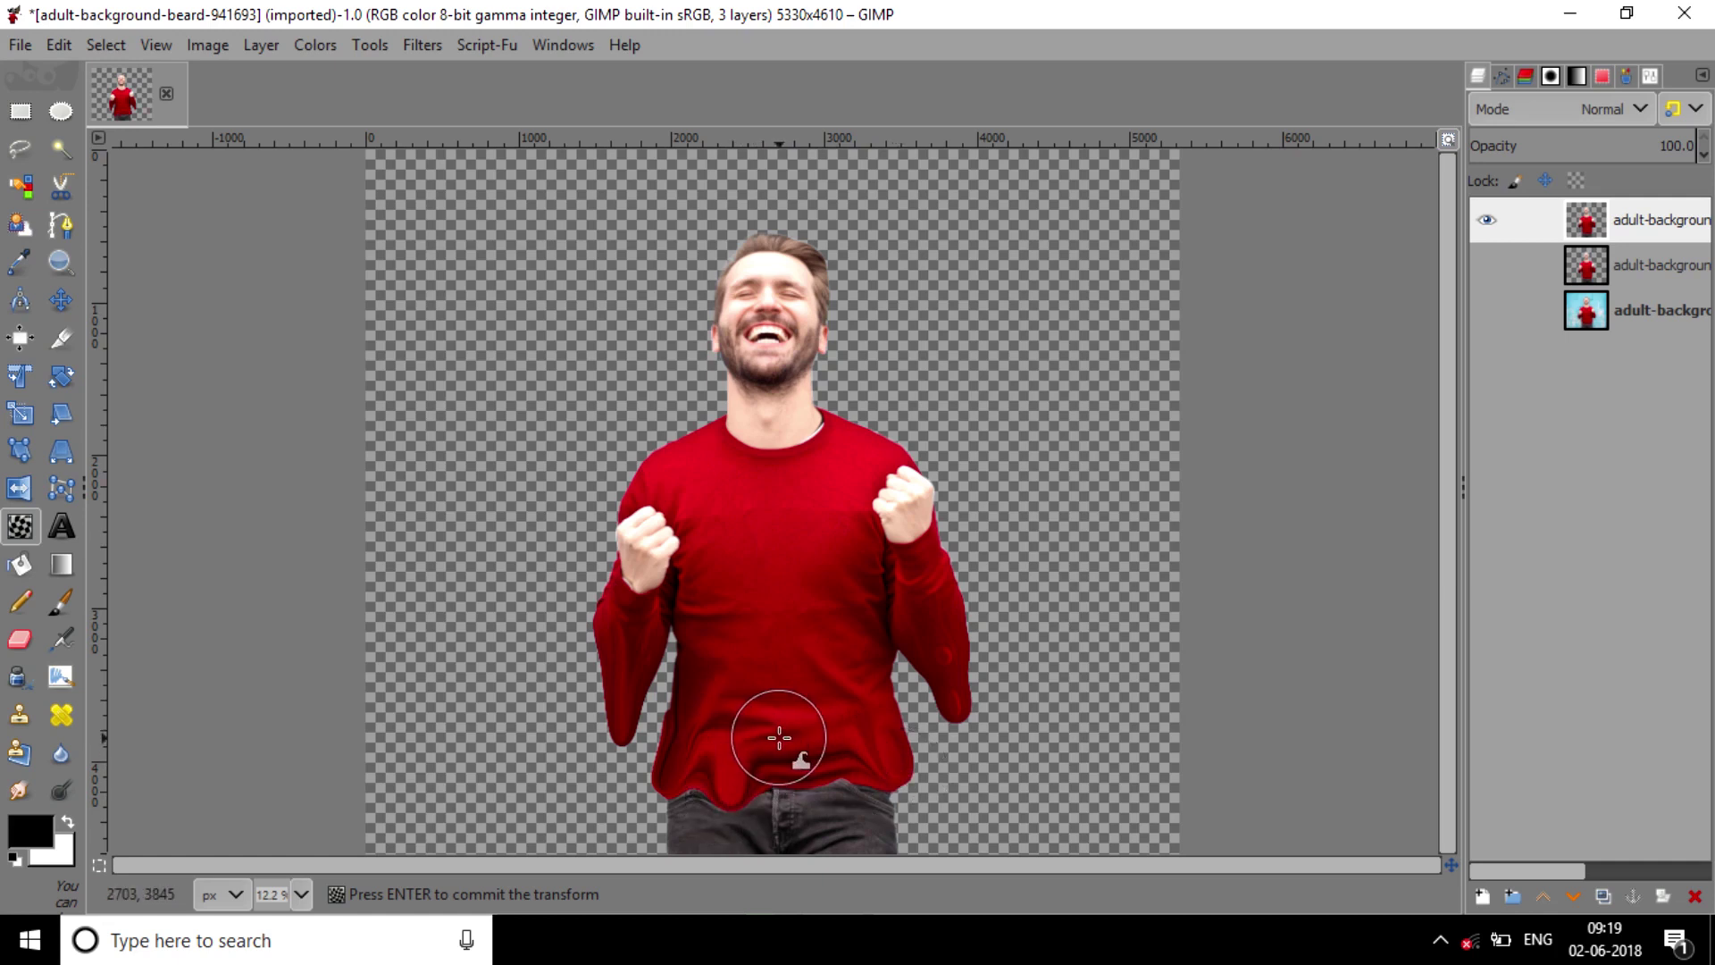
drag(779, 737, 784, 811)
mouse_move(811, 754)
mouse_down()
mouse_move(824, 788)
mouse_move(720, 820)
mouse_move(713, 843)
mouse_move(689, 813)
mouse_up()
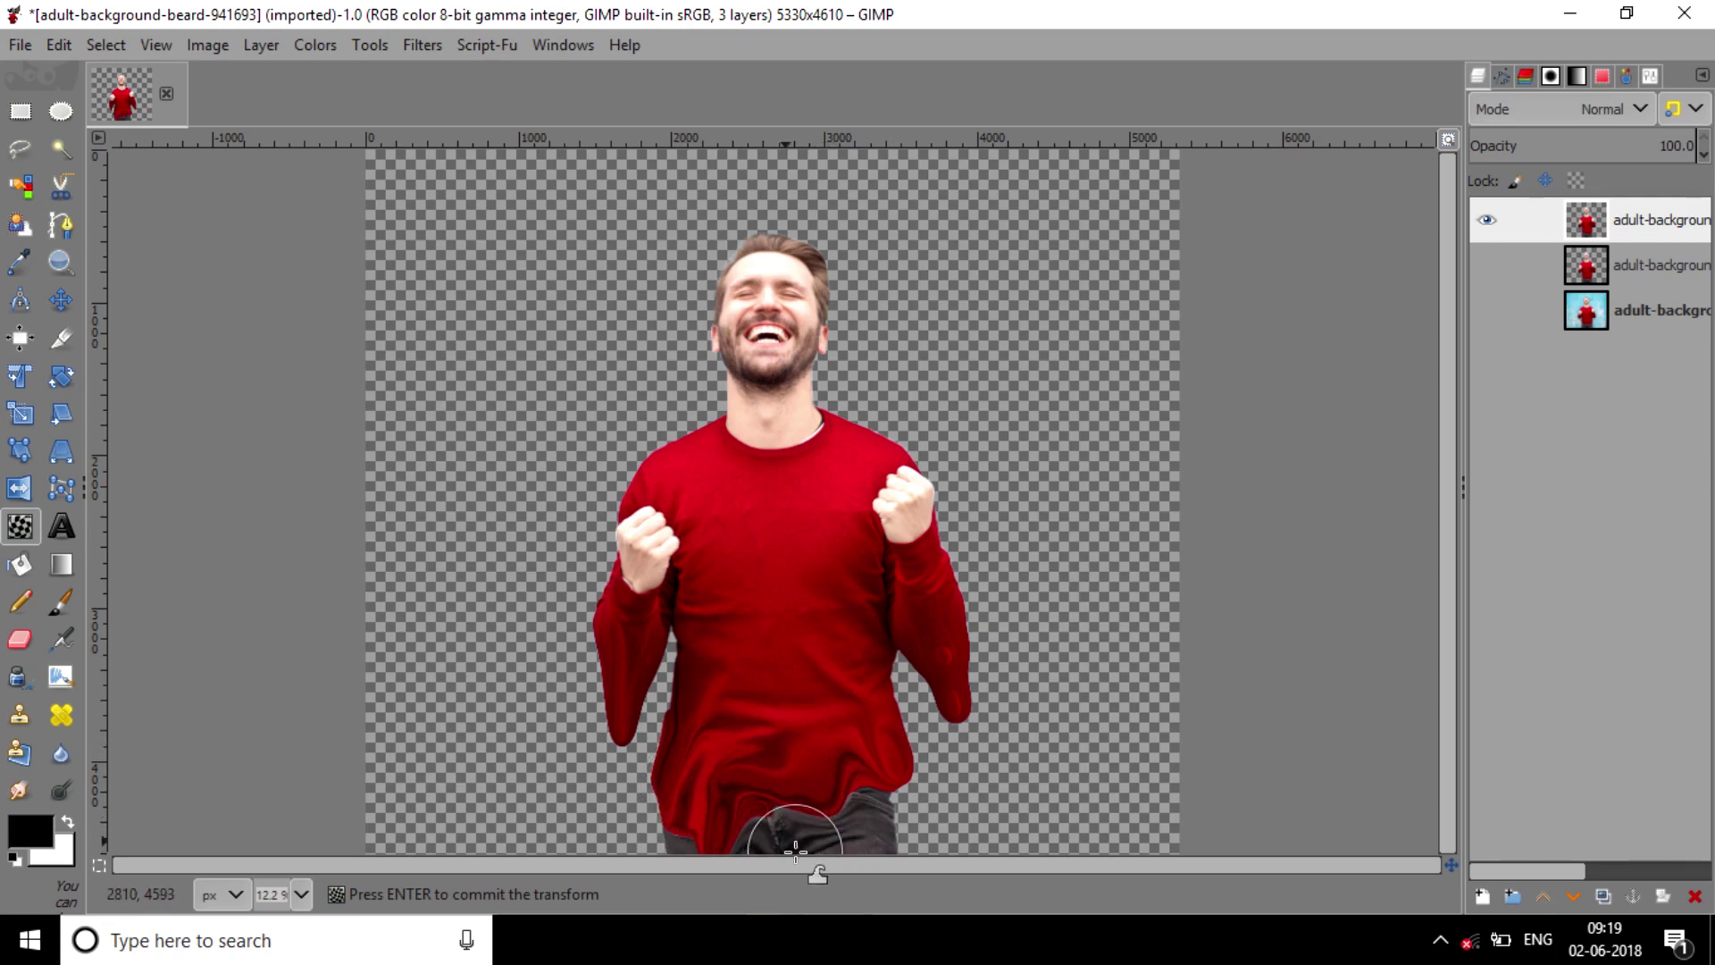
drag(800, 786, 795, 849)
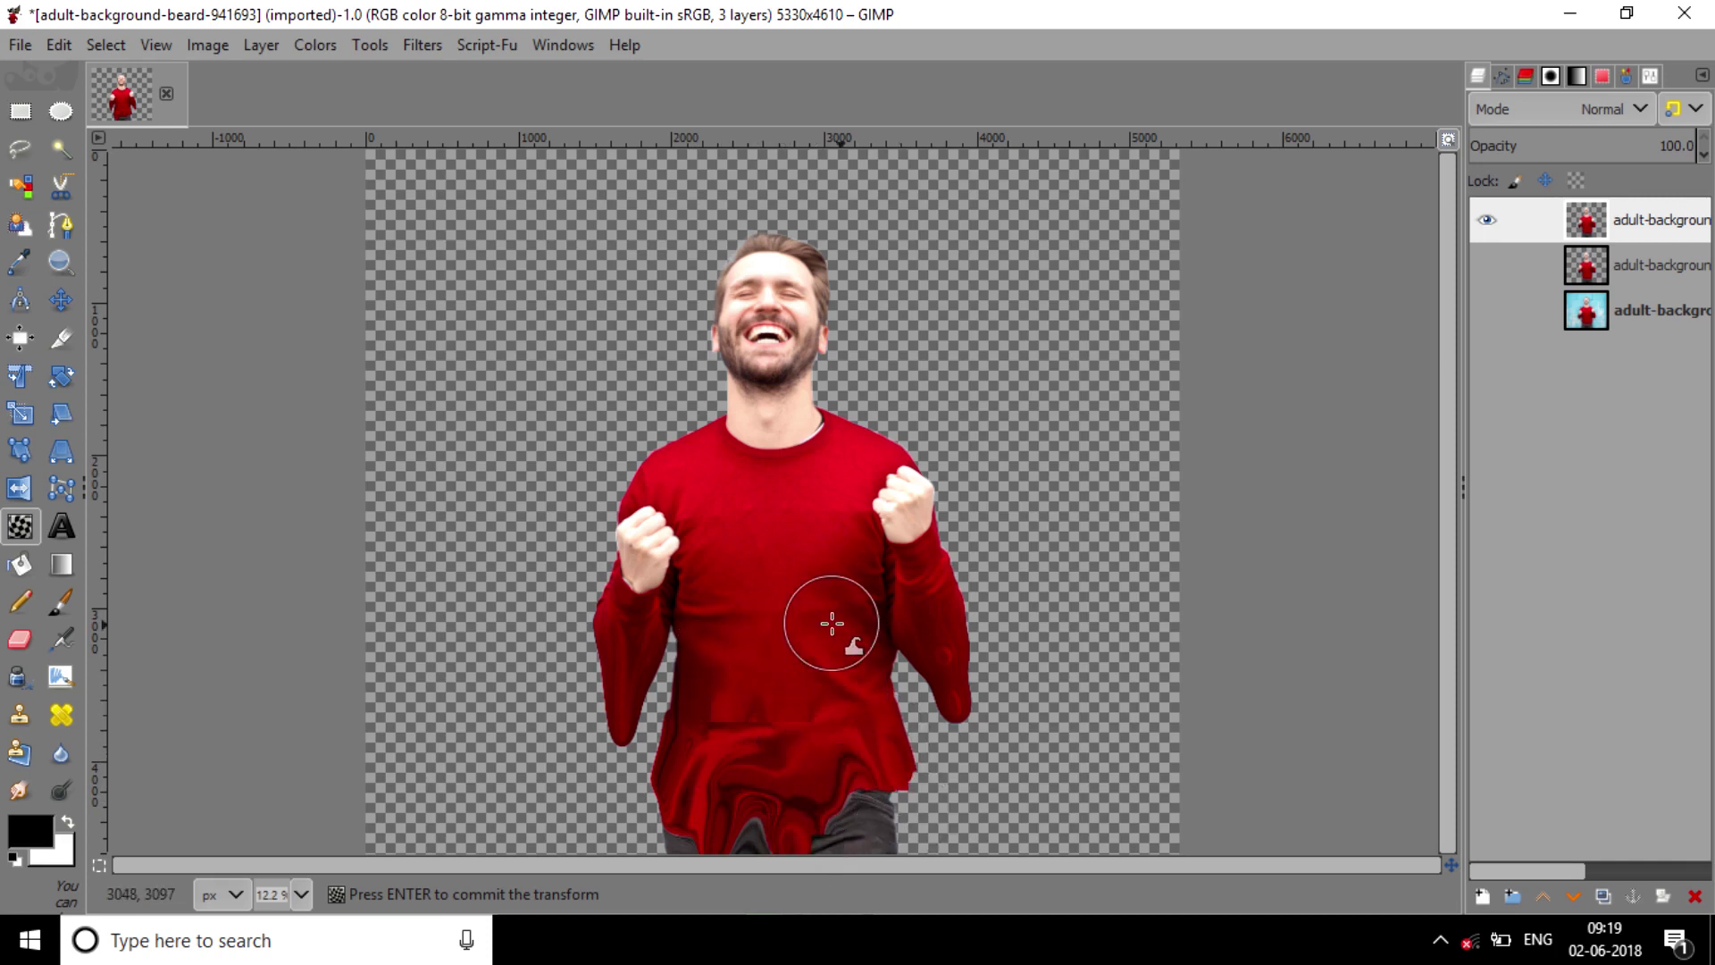
drag(832, 623, 892, 779)
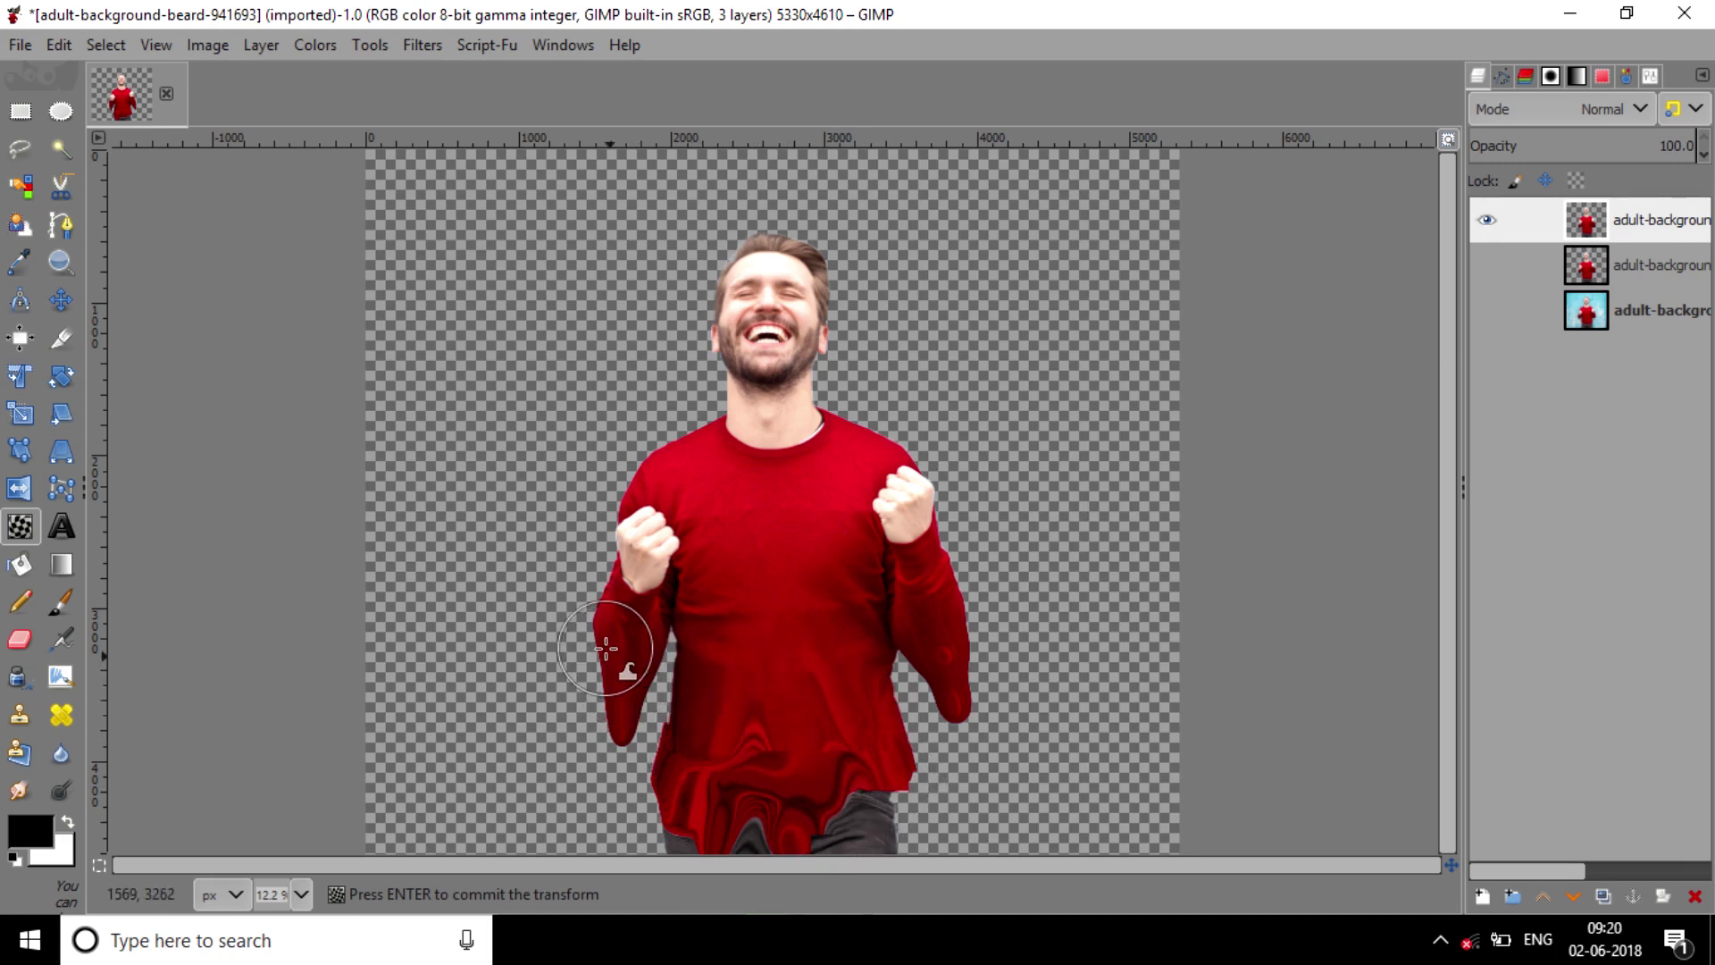
Bulge both sleeves outward, cover the remaining trousers with red swirls, and commit the warp
mouse_move(607, 648)
mouse_down()
mouse_move(586, 711)
mouse_move(654, 656)
mouse_move(652, 696)
mouse_up()
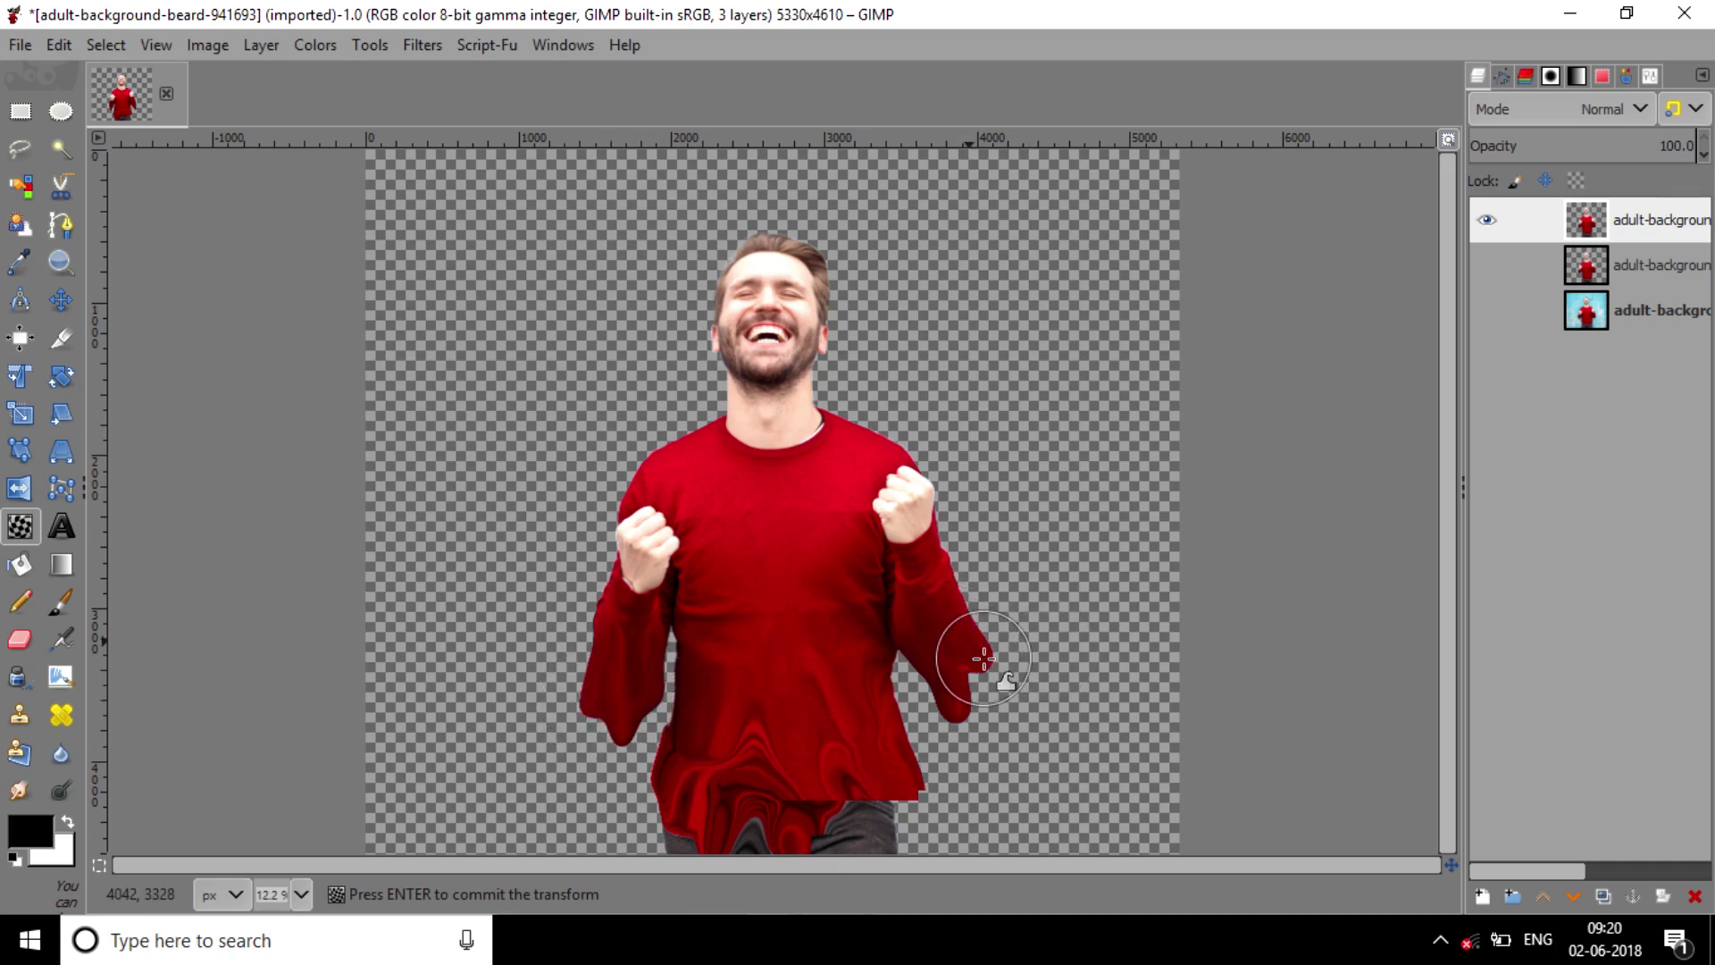
mouse_move(984, 658)
mouse_down()
mouse_move(930, 659)
mouse_move(924, 712)
mouse_up()
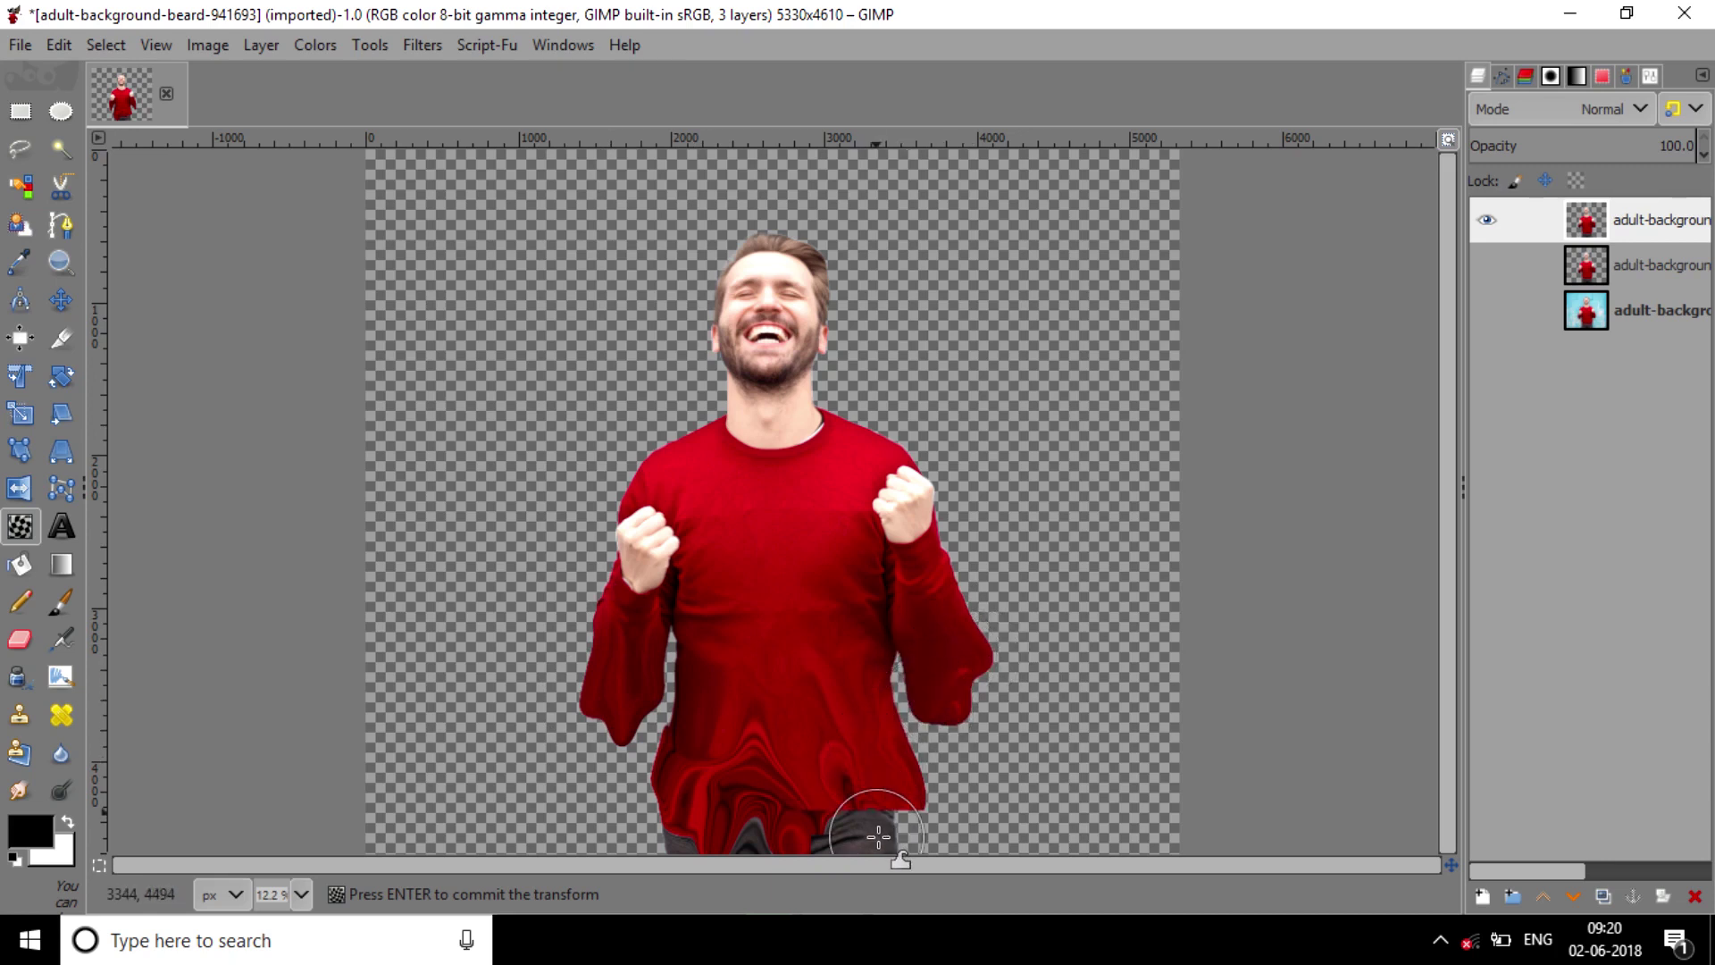
drag(879, 837, 877, 865)
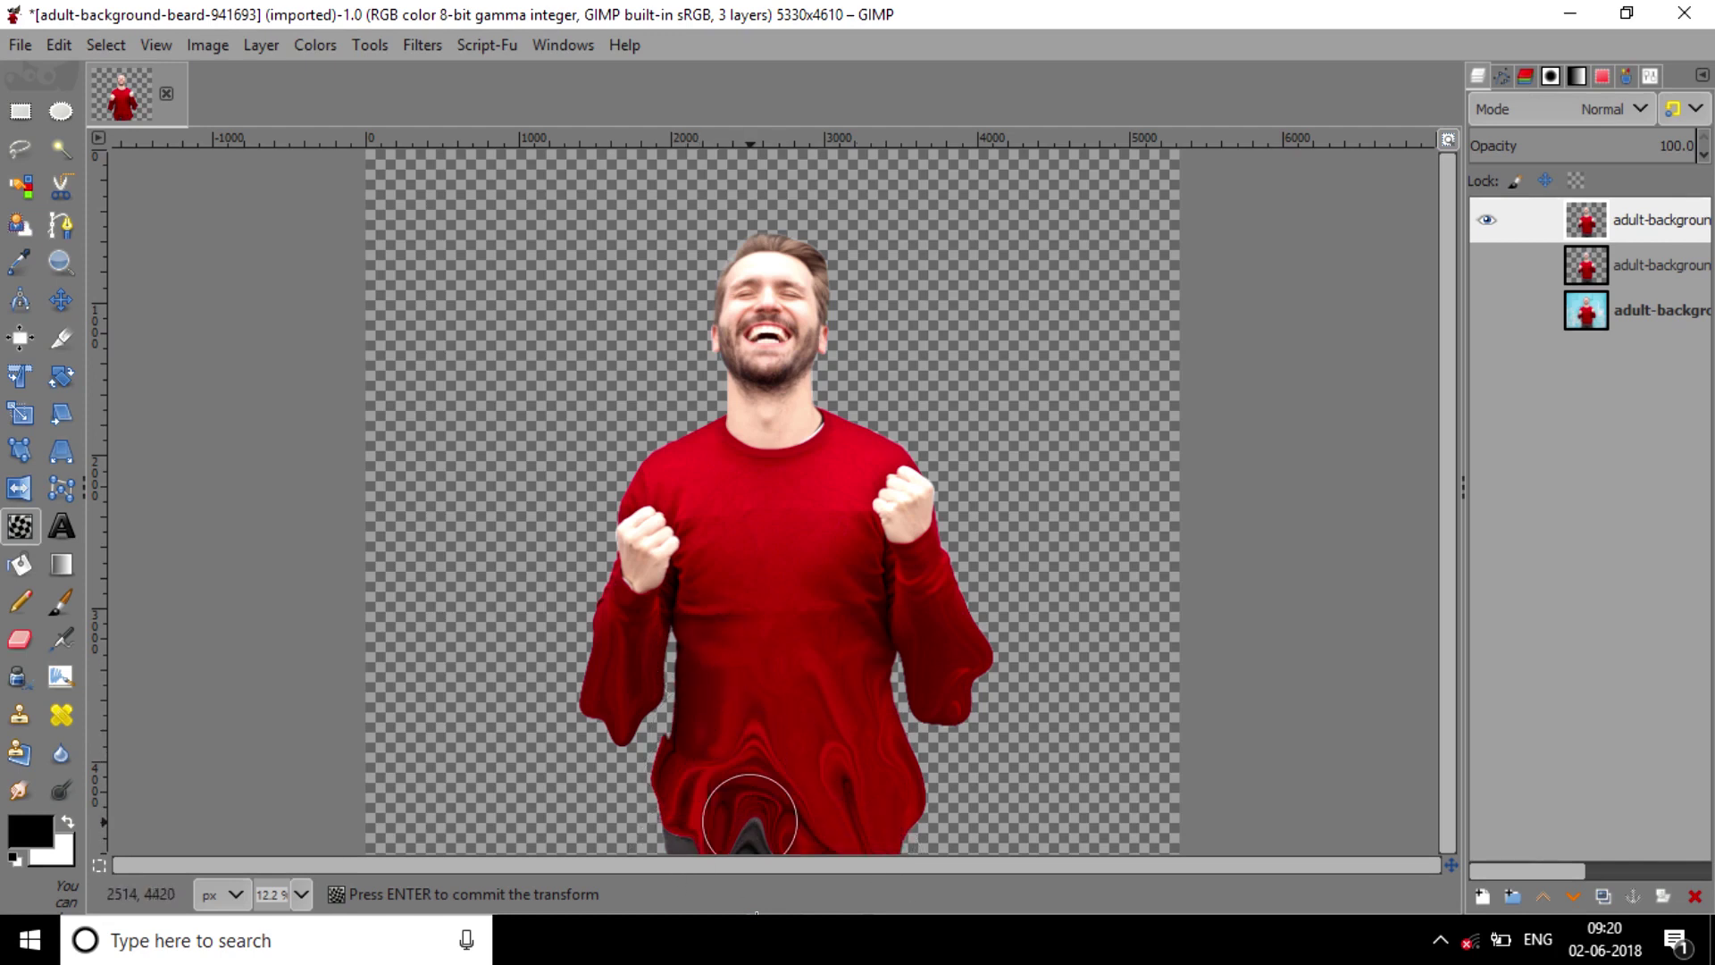
drag(749, 819, 785, 720)
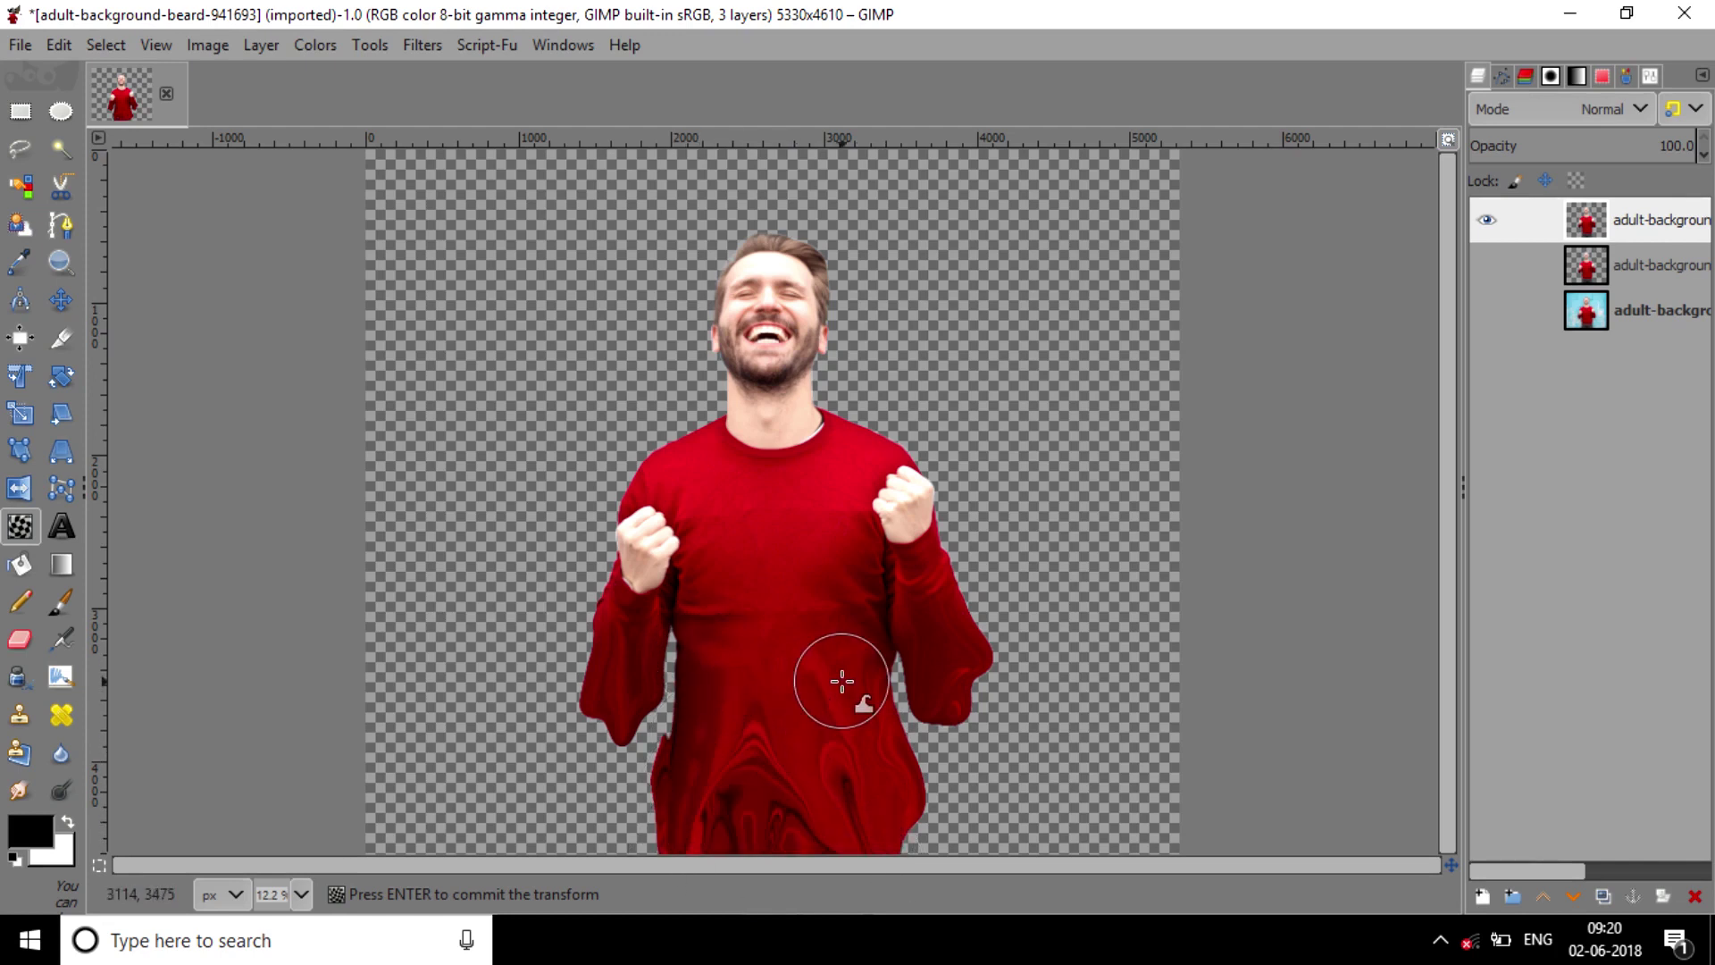
key(Return)
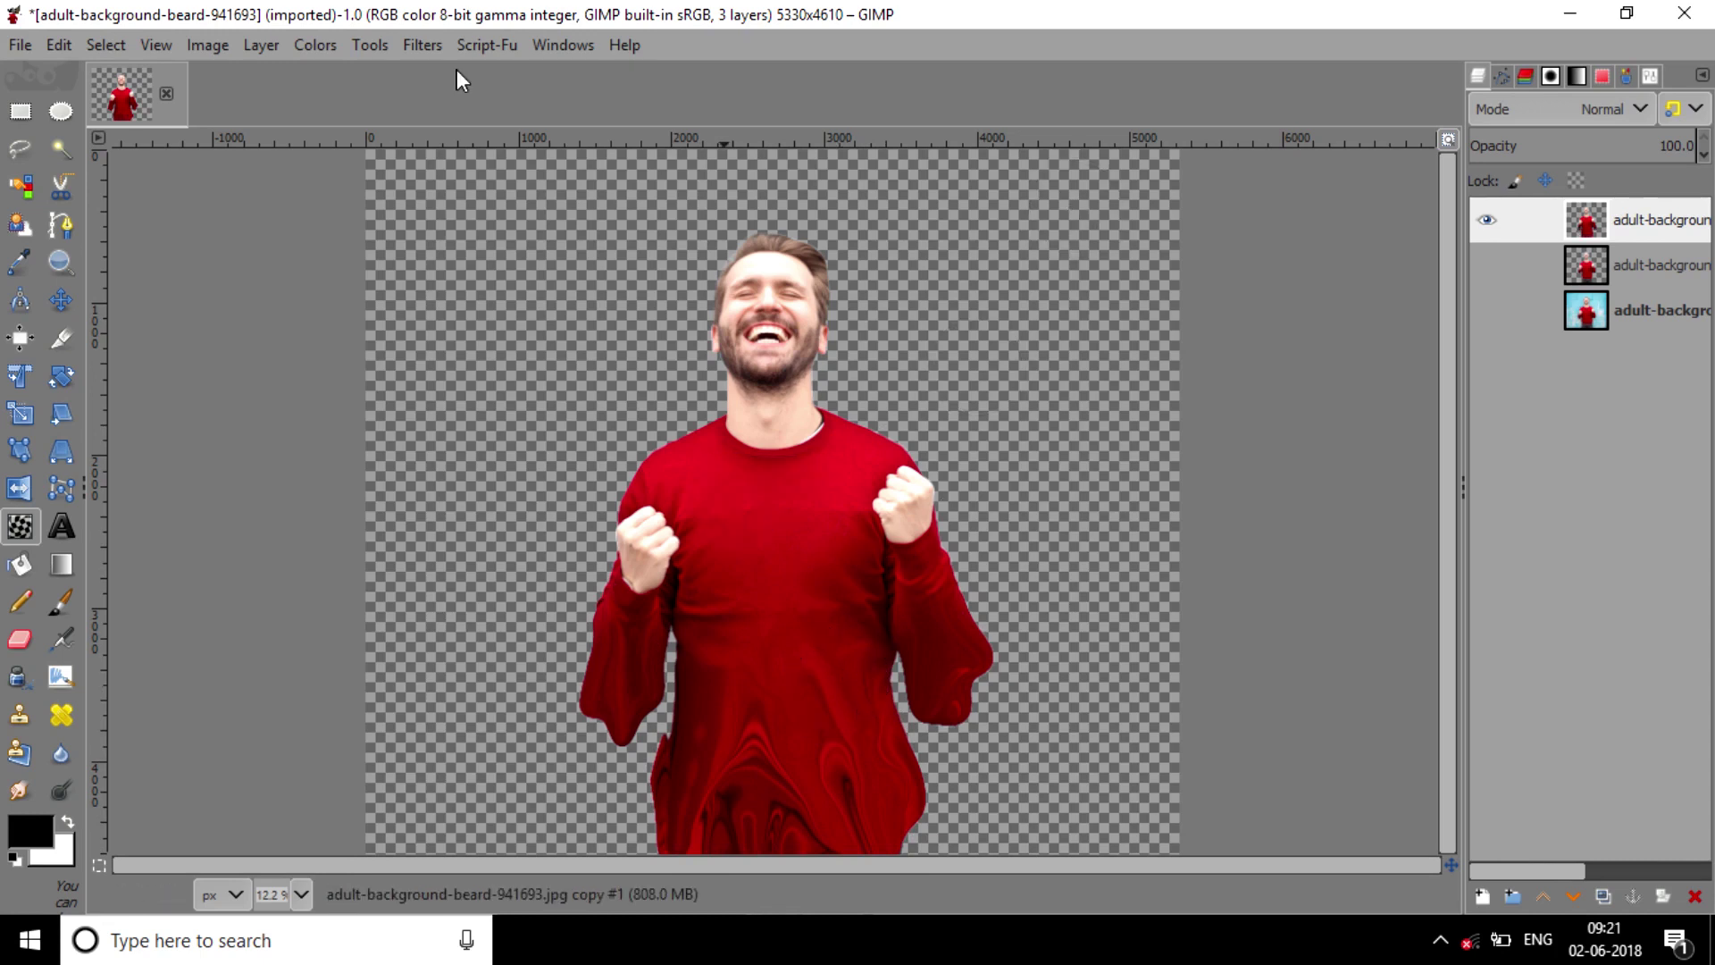
Drag the warped man layer about 427 pixels up the canvas
click(59, 301)
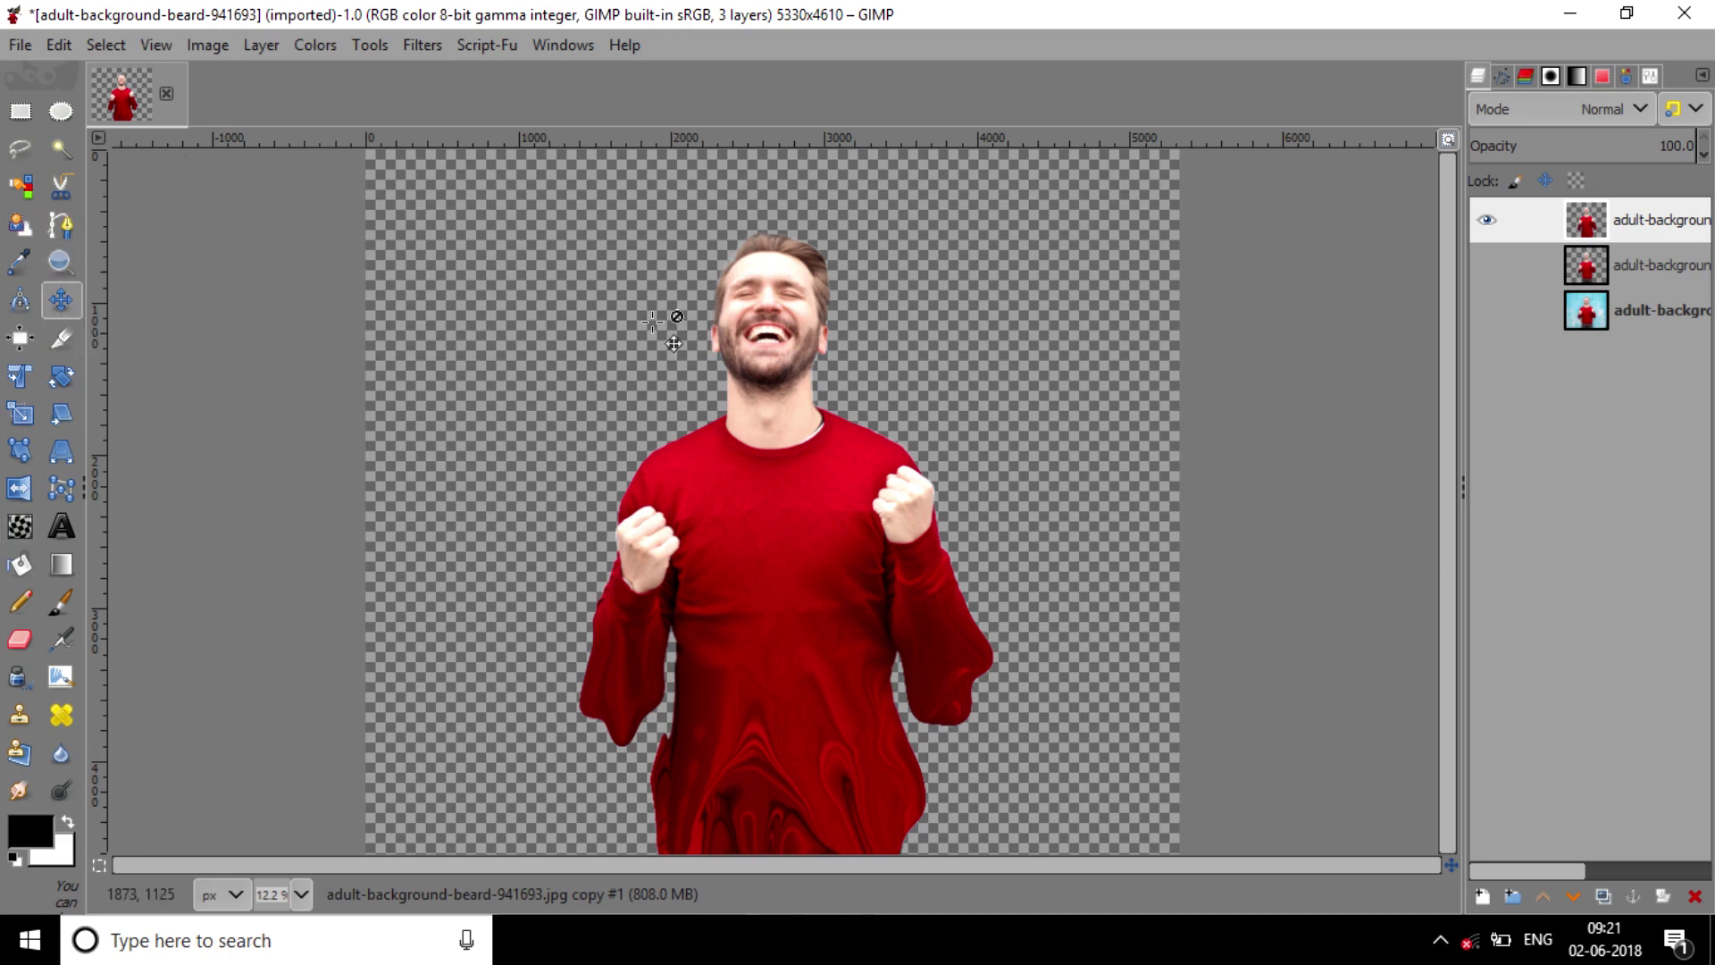
click(785, 320)
drag(784, 320, 782, 259)
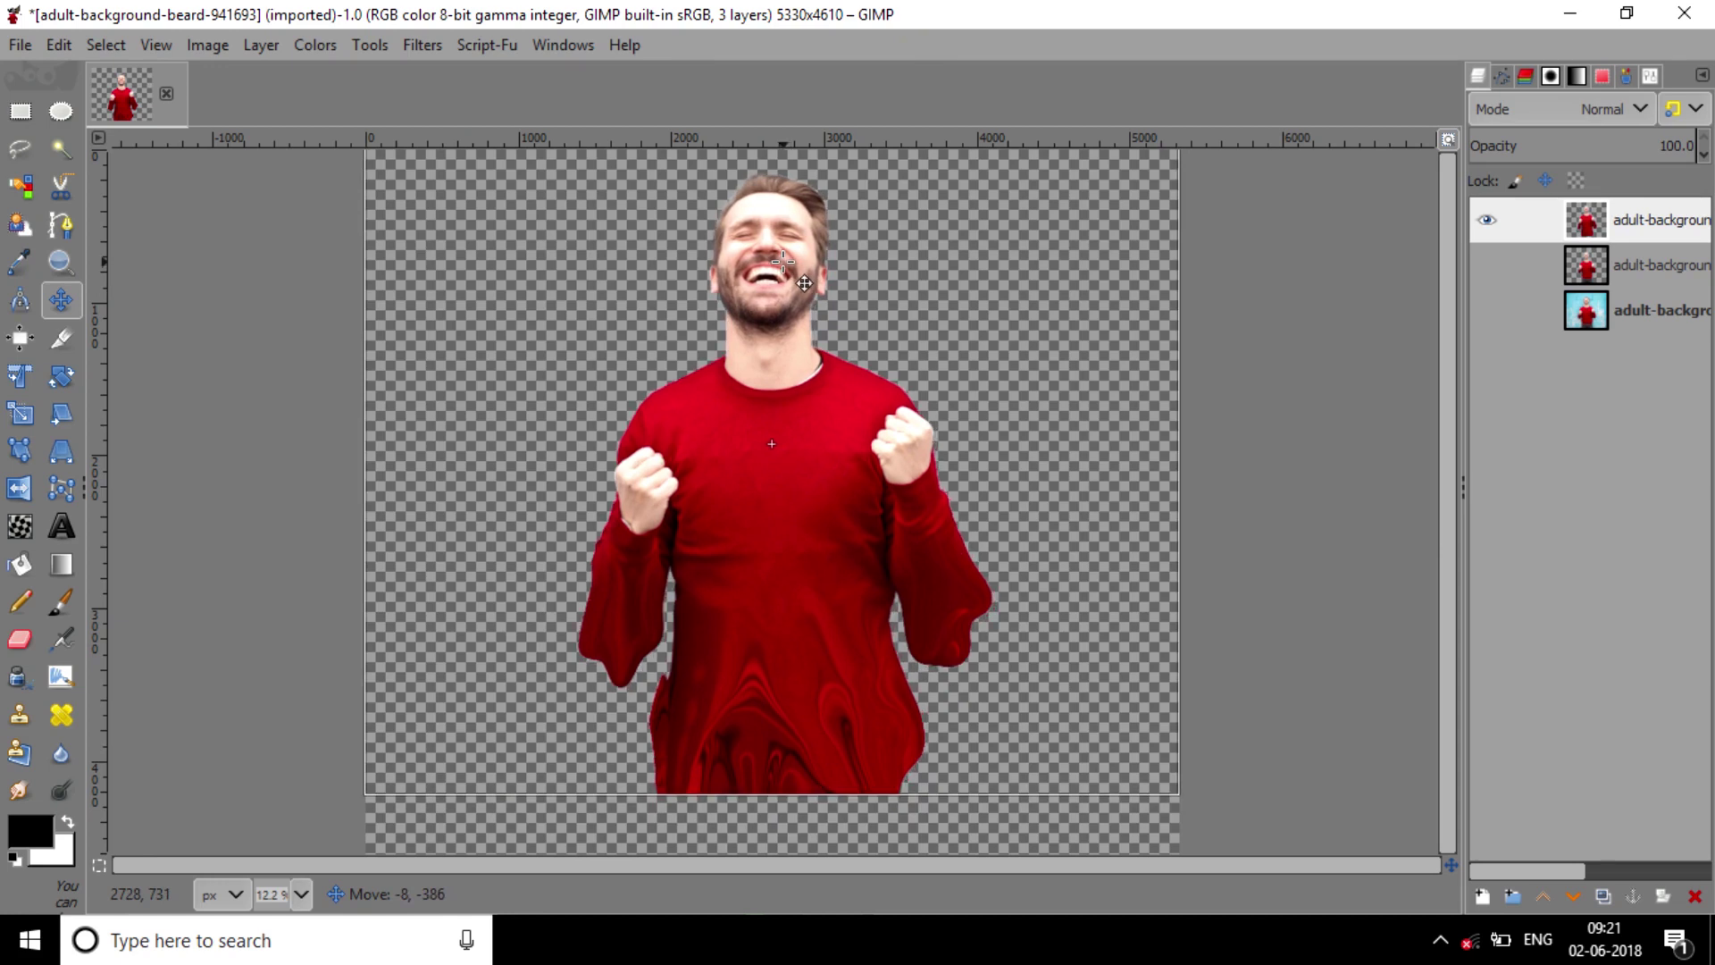
drag(783, 260, 783, 254)
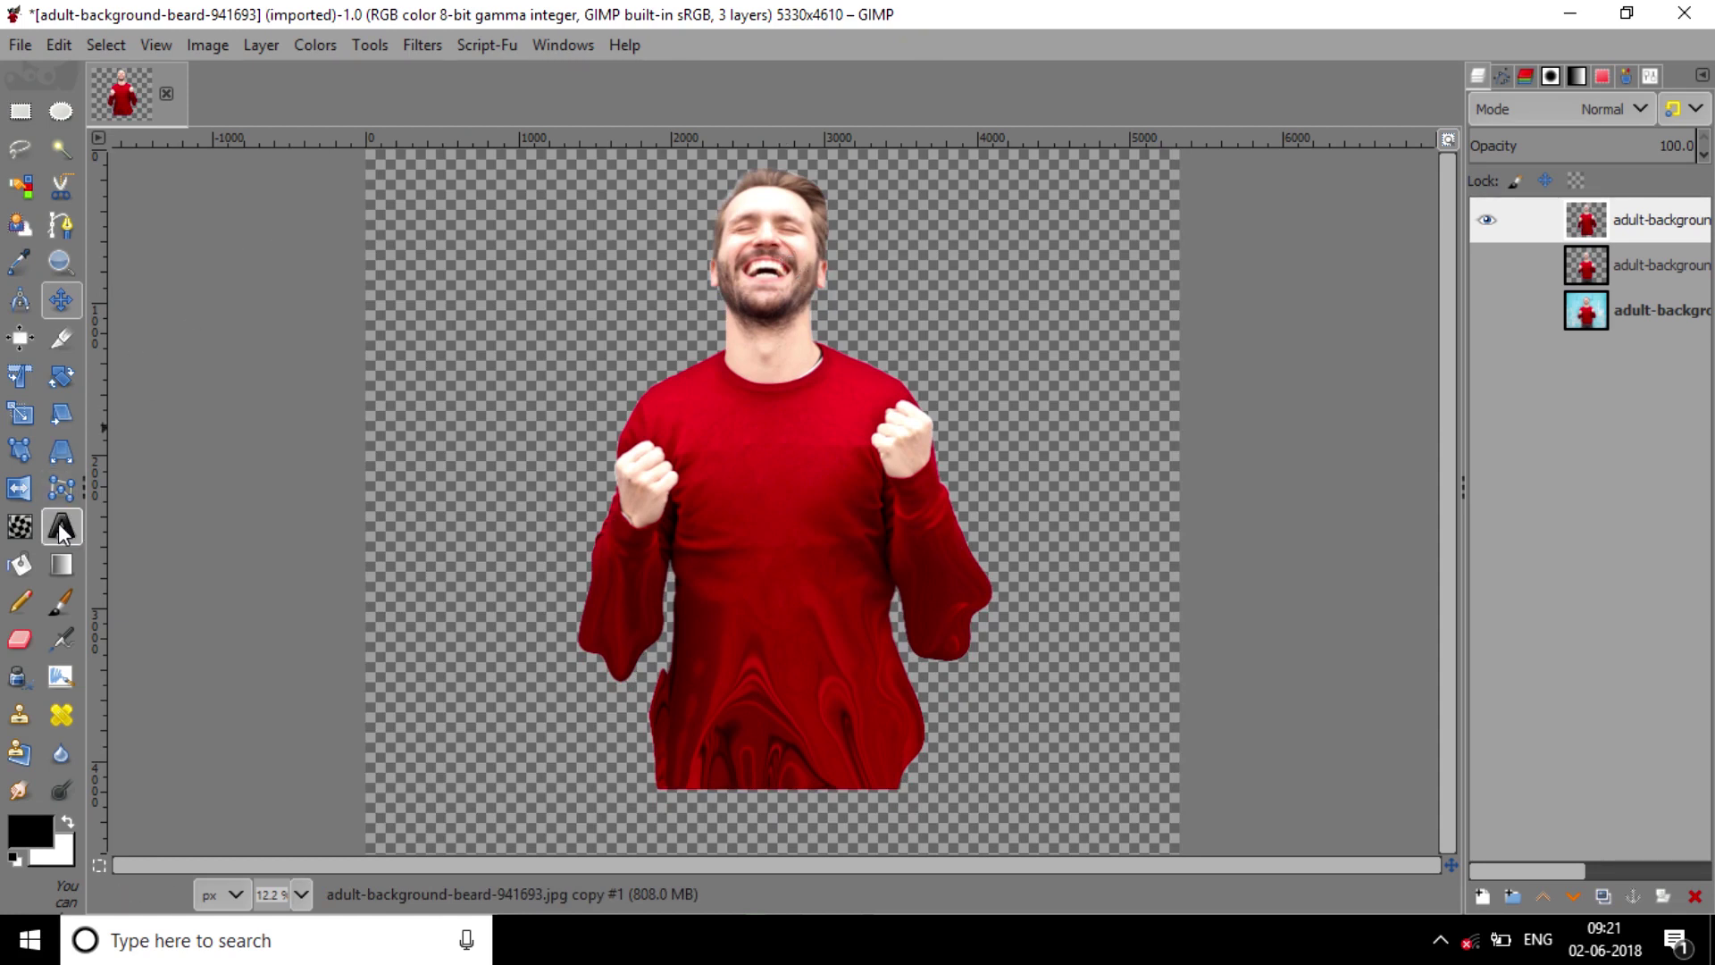
Create a white layer named BG and place it at the bottom of the layer stack
click(61, 604)
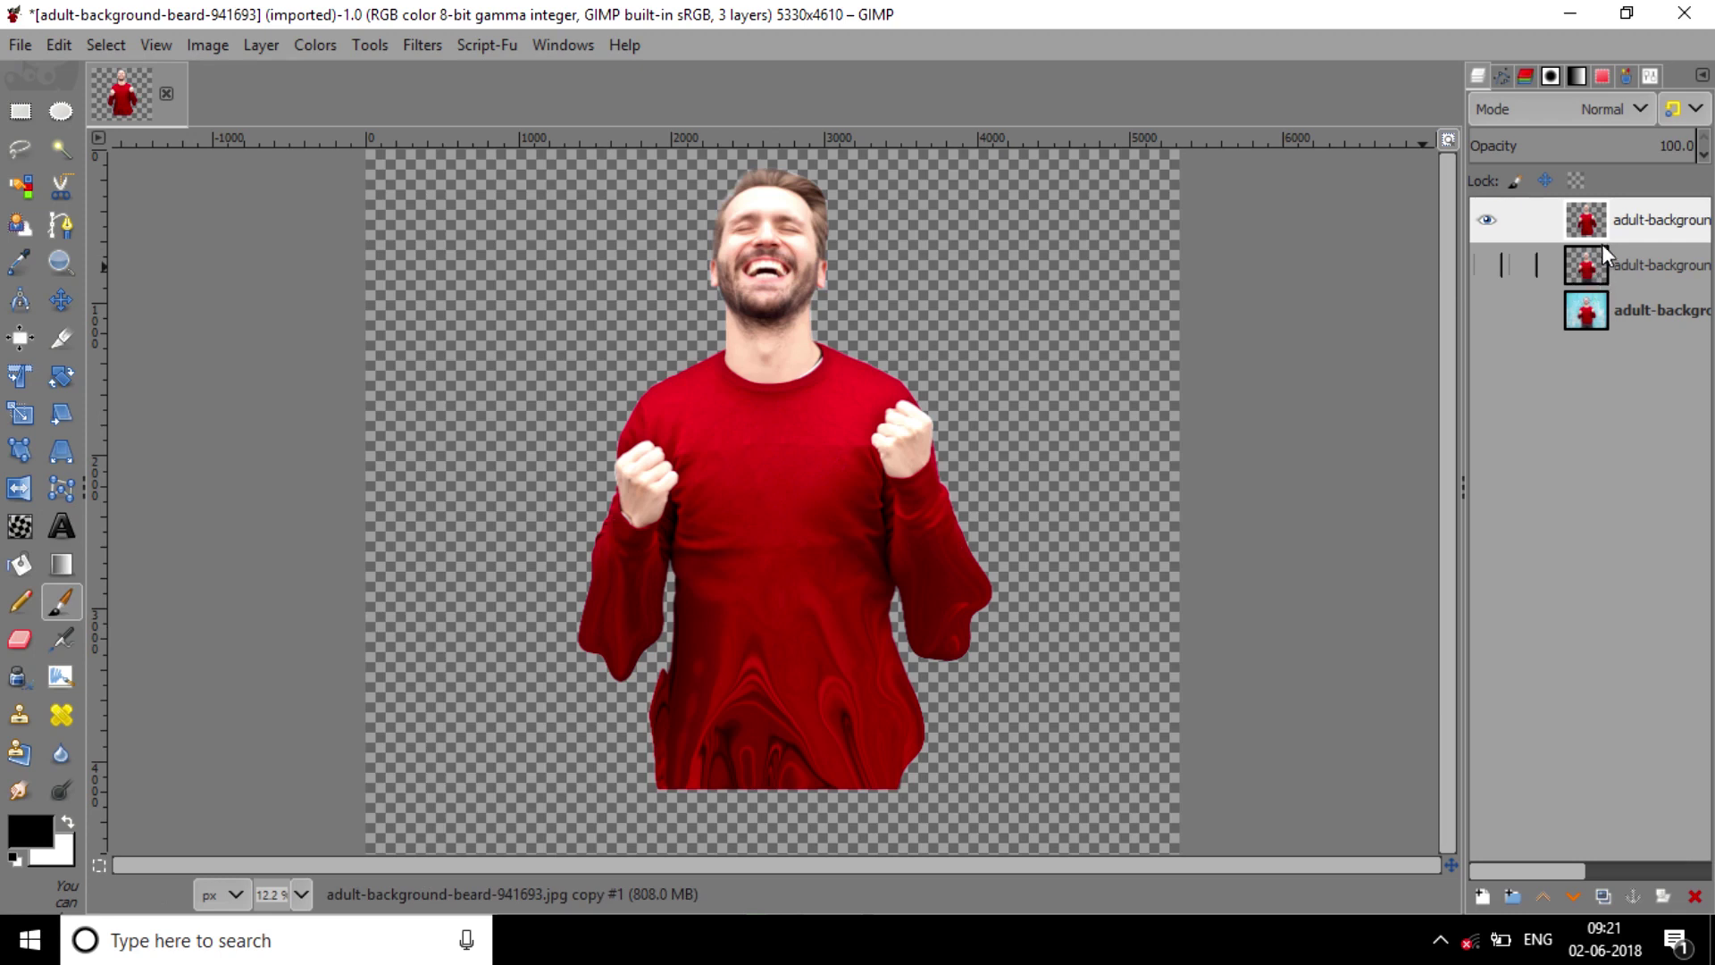
click(1482, 896)
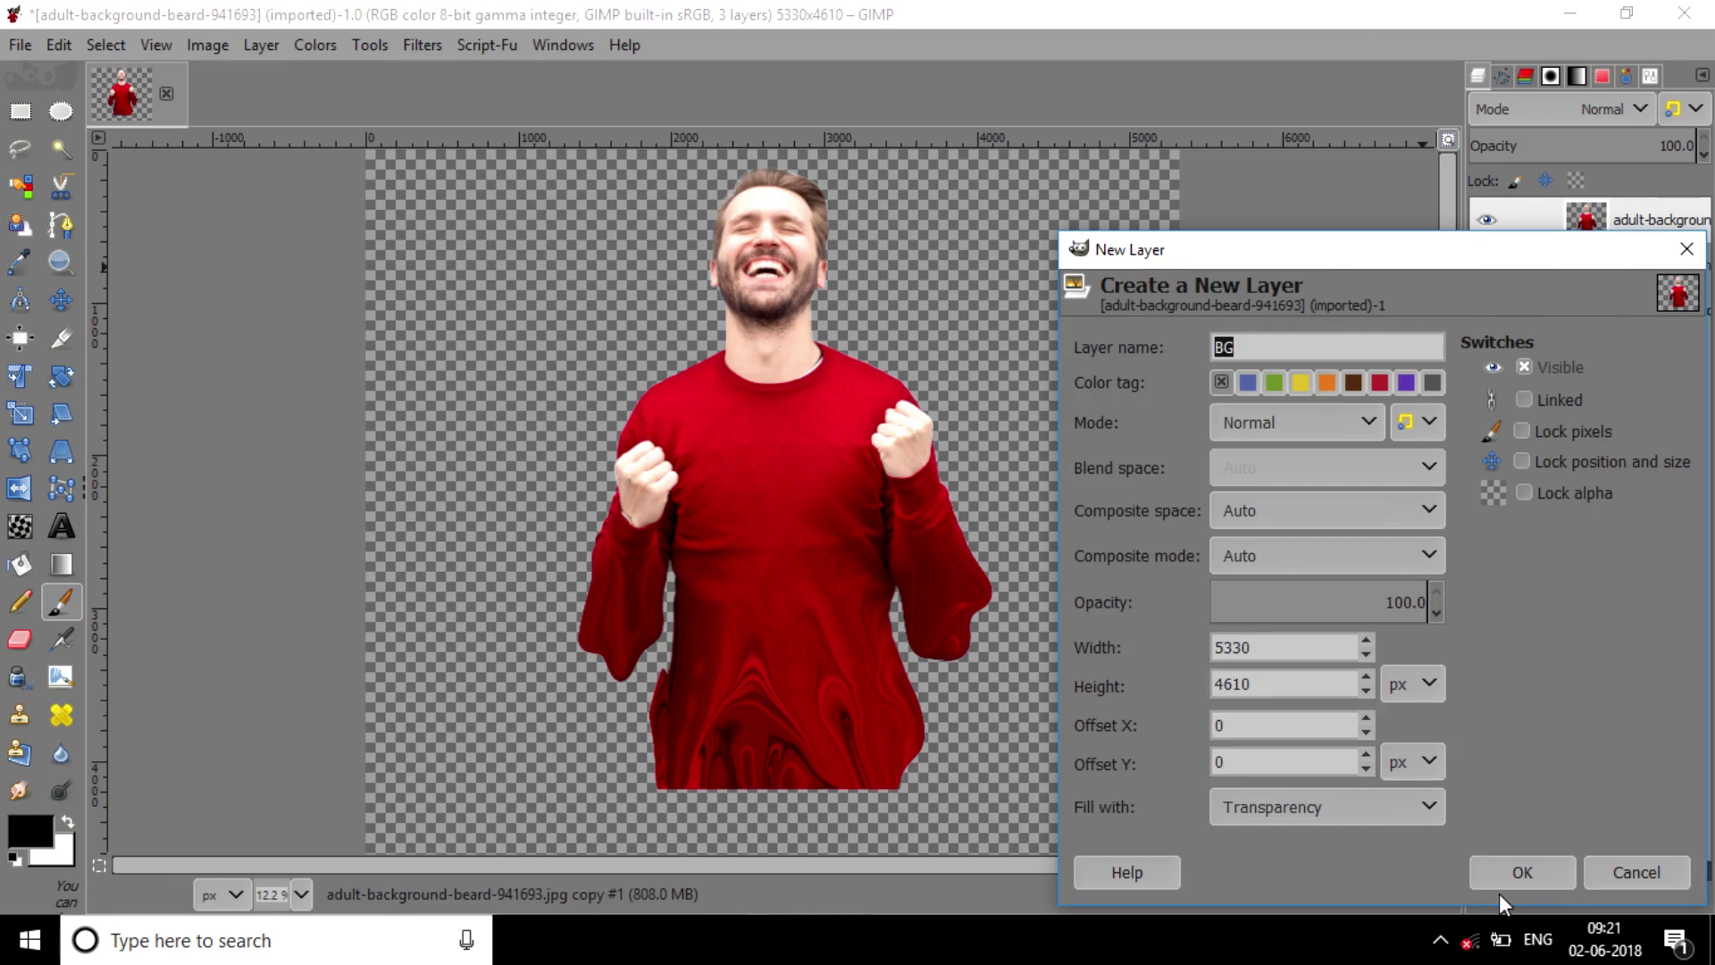
click(1530, 881)
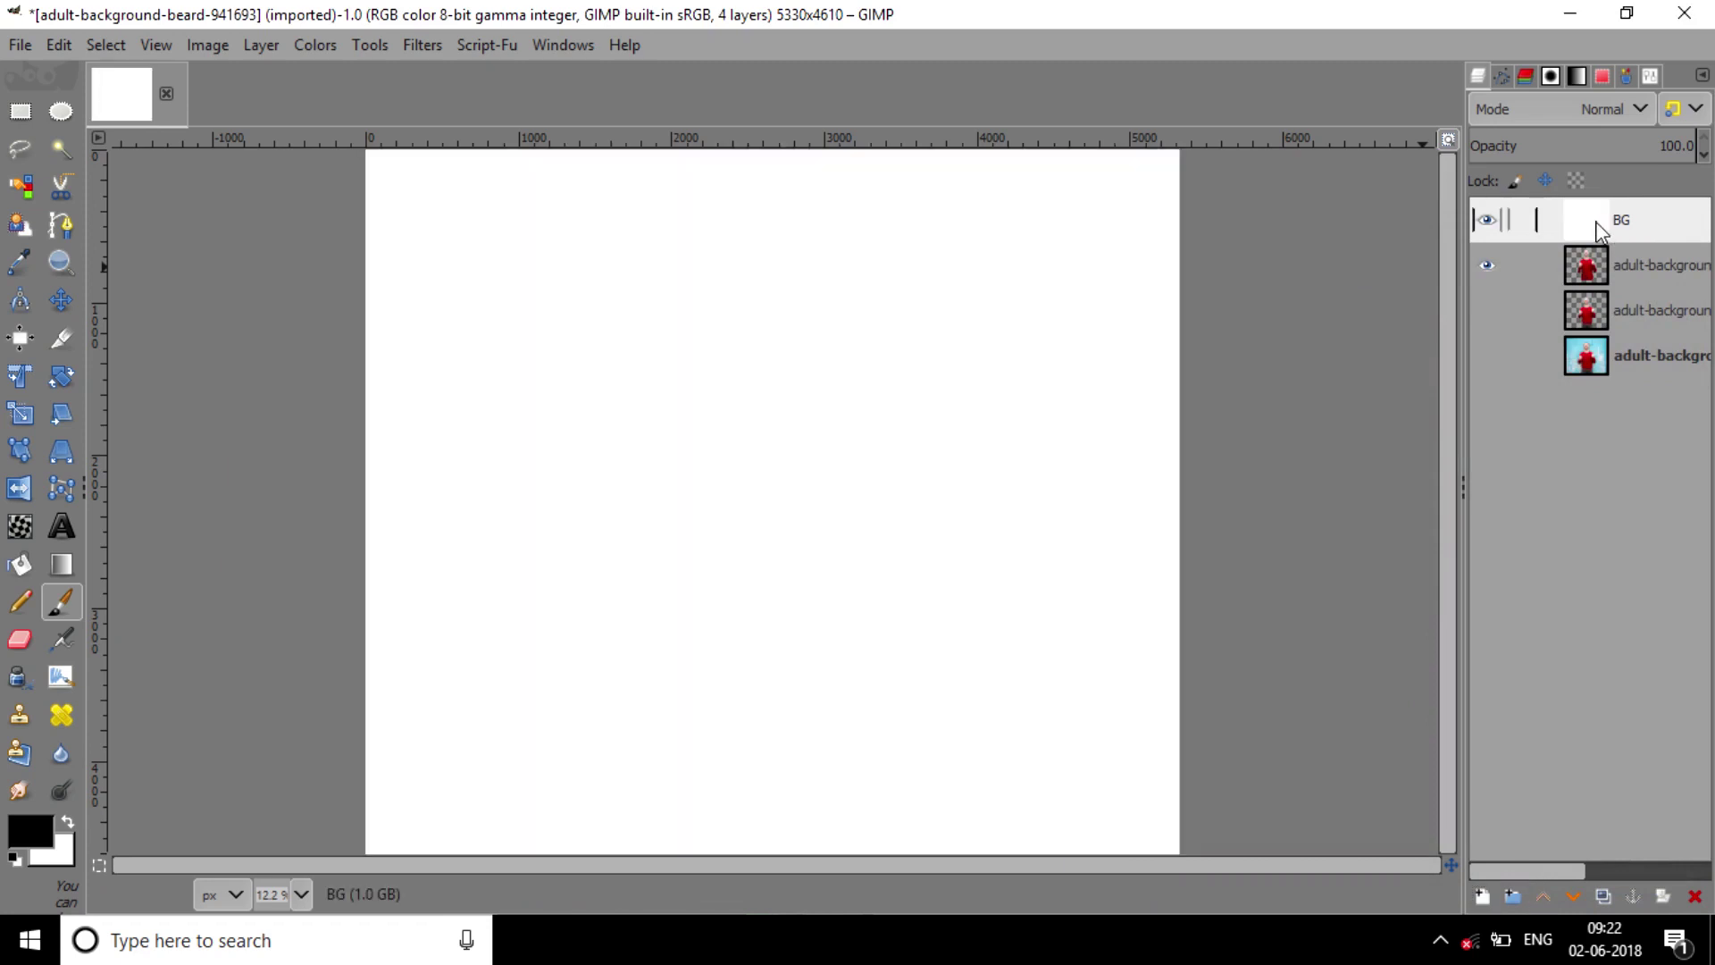
drag(1600, 231, 1599, 362)
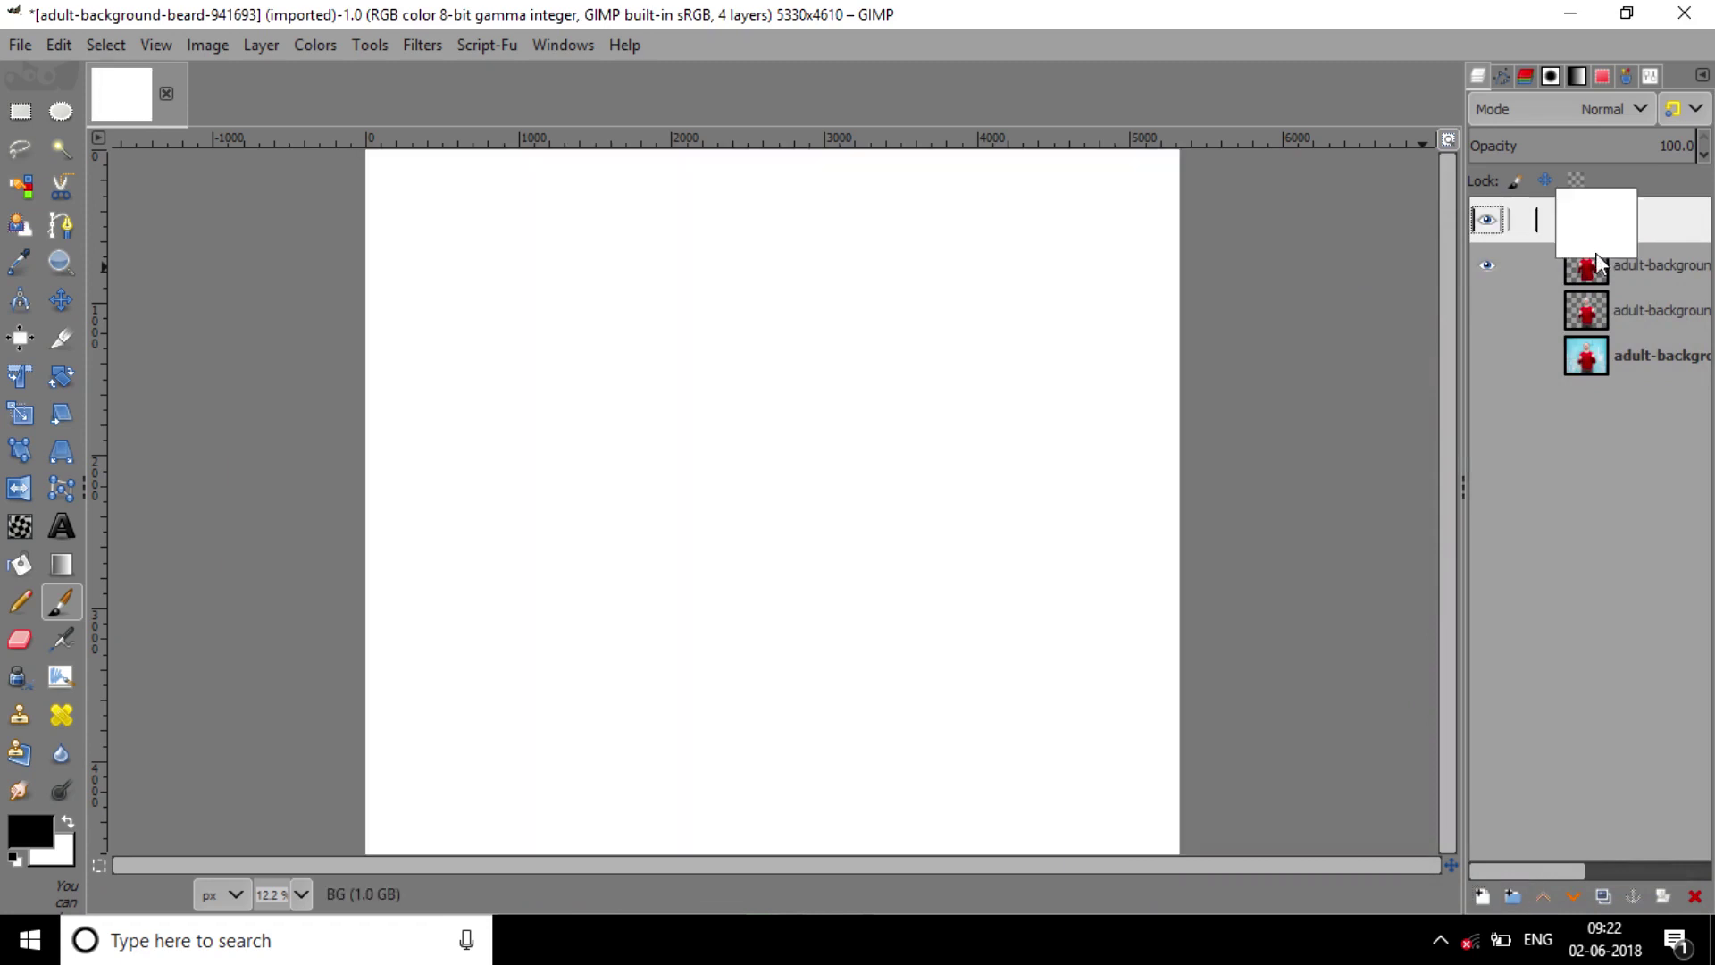
click(1615, 218)
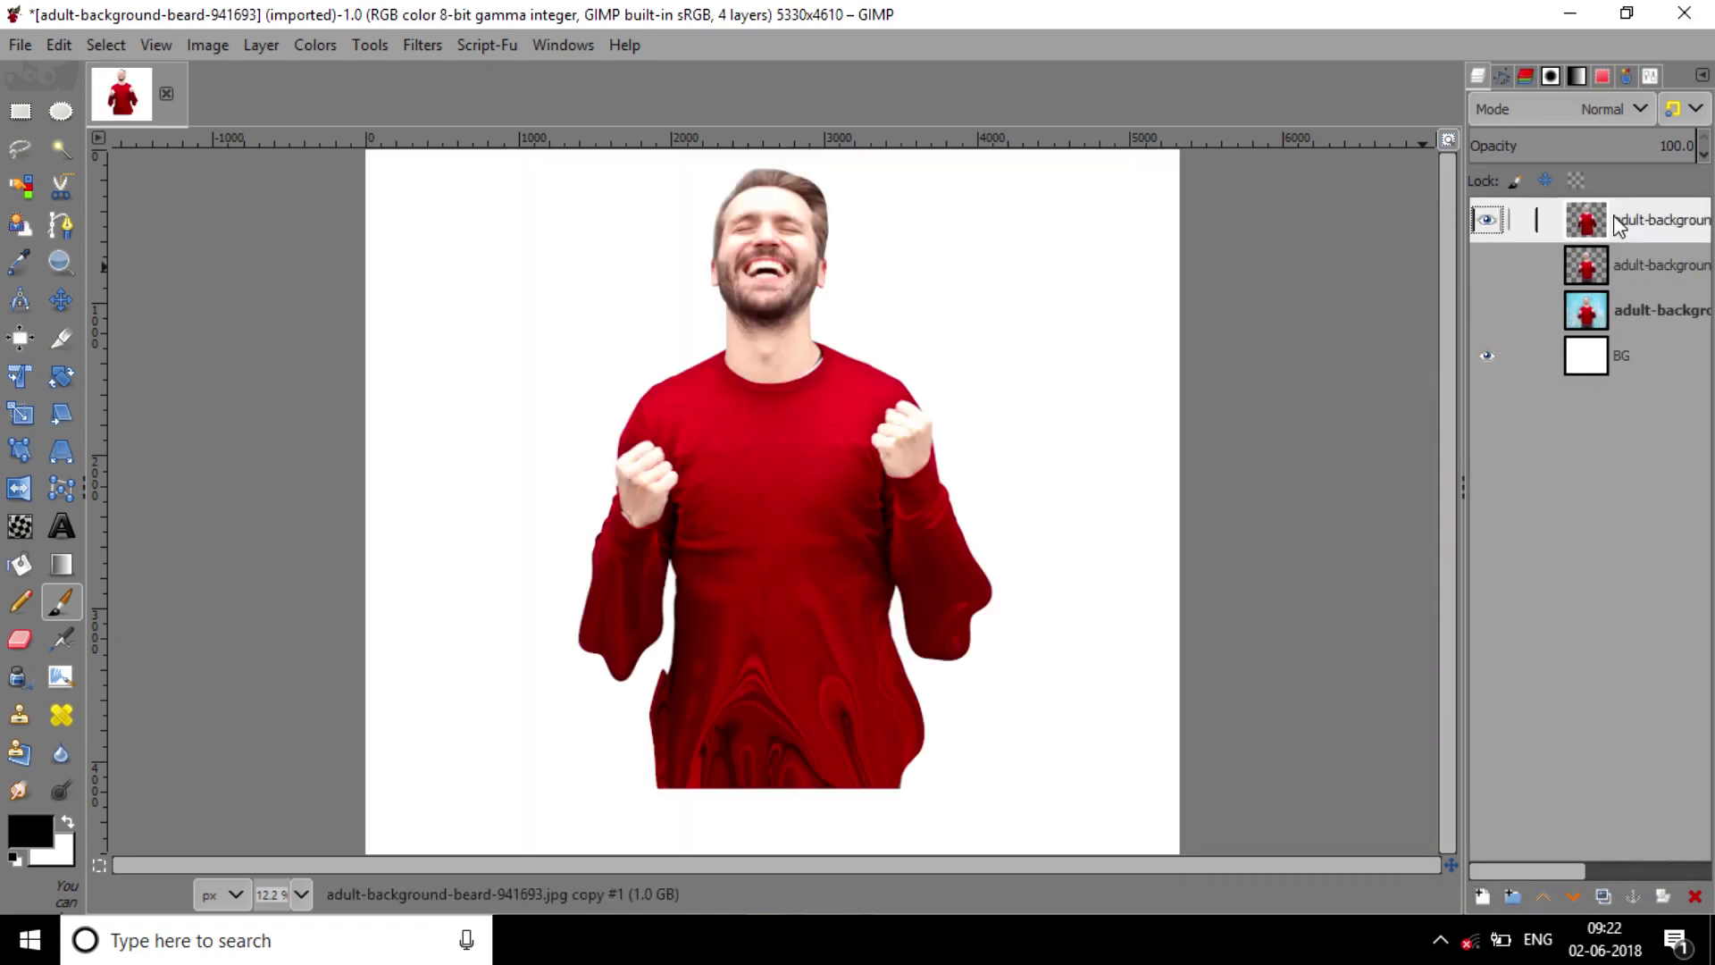
right_click(1615, 218)
Add a white mask to the top man layer and select the drip brush from 20 Spray Brushes.abr
click(1477, 516)
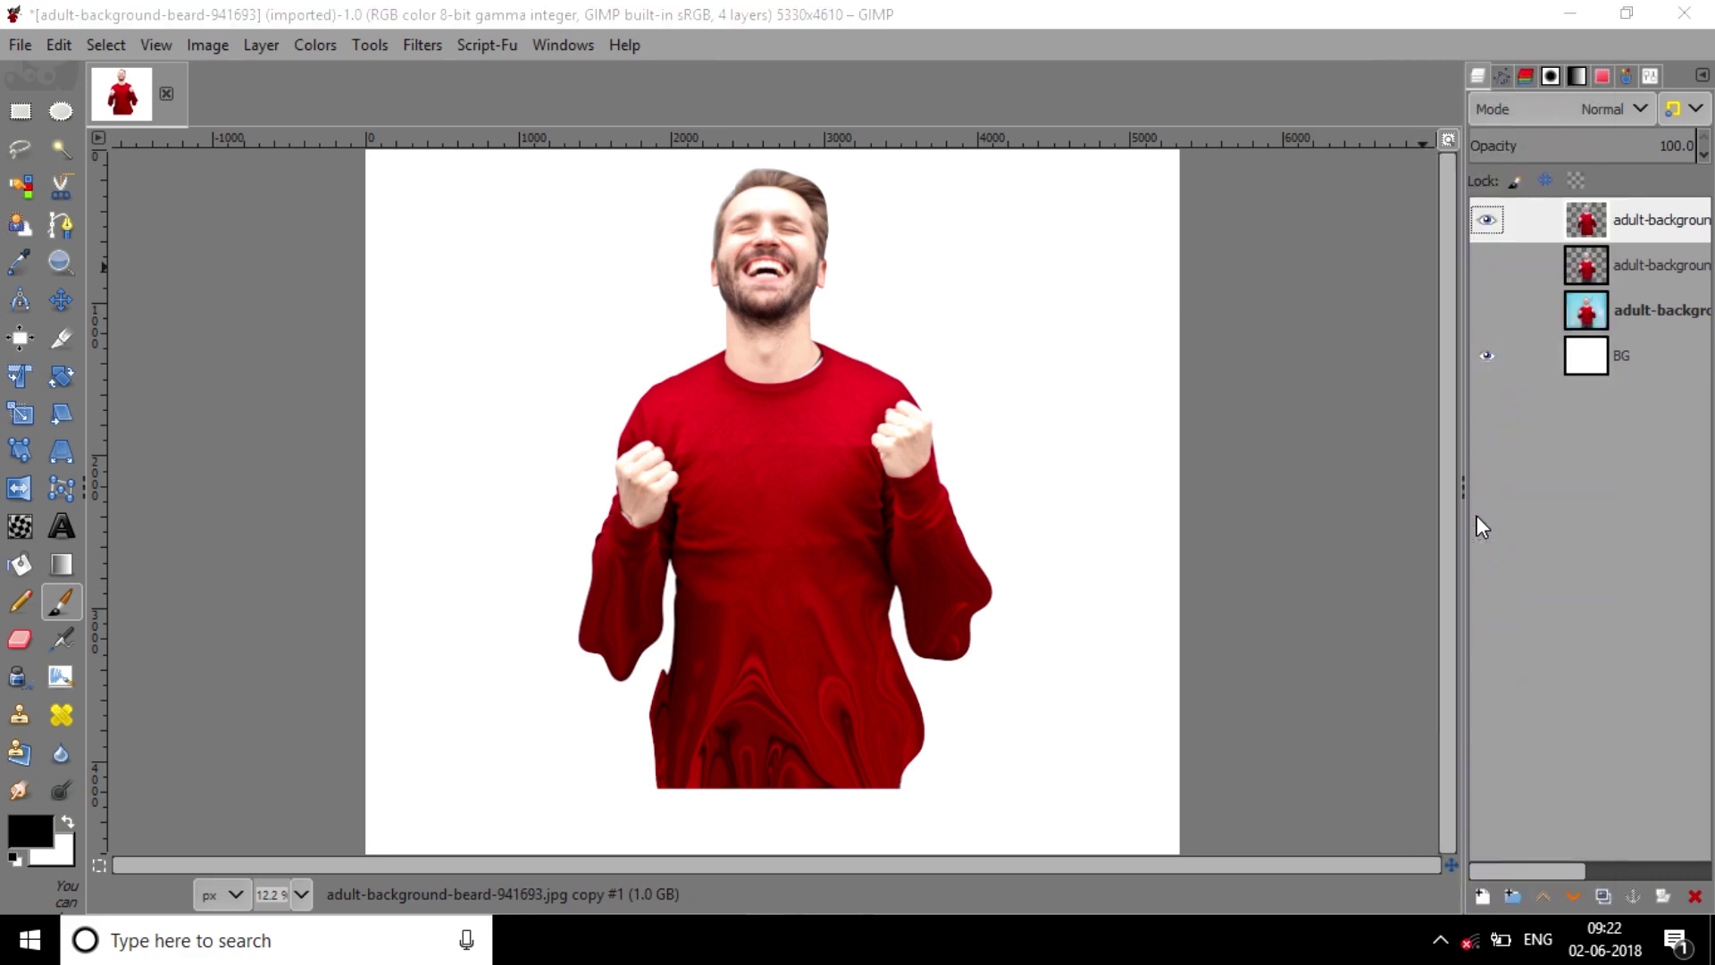
click(1505, 721)
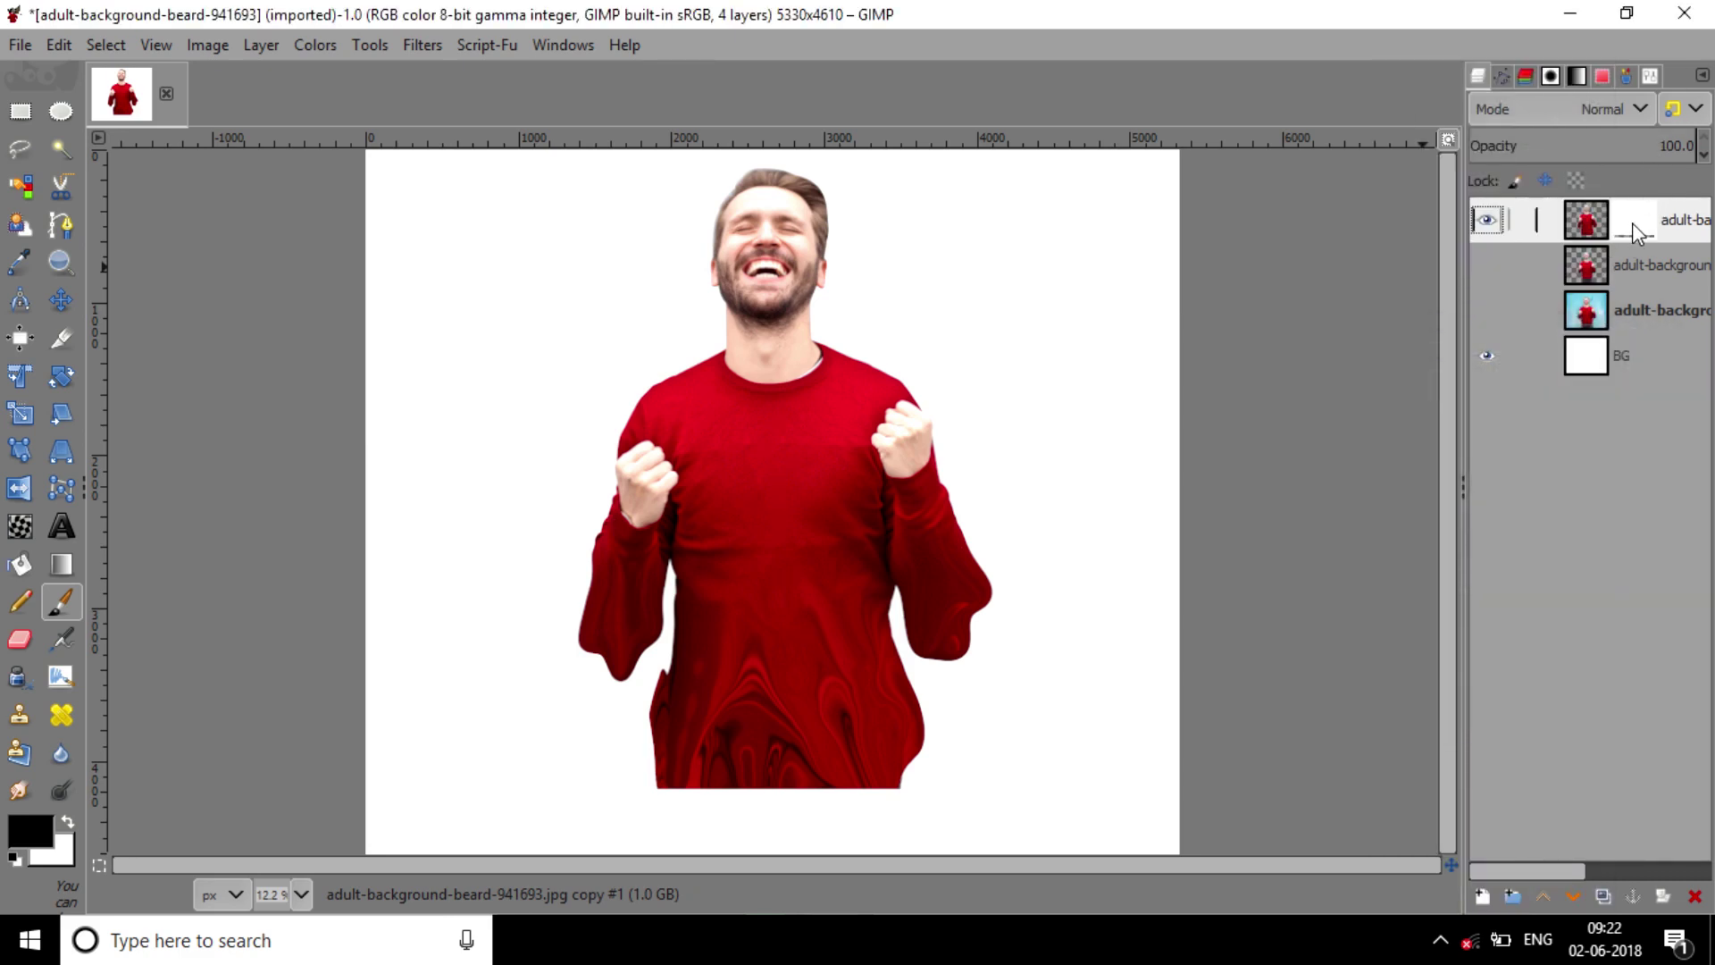
click(1549, 77)
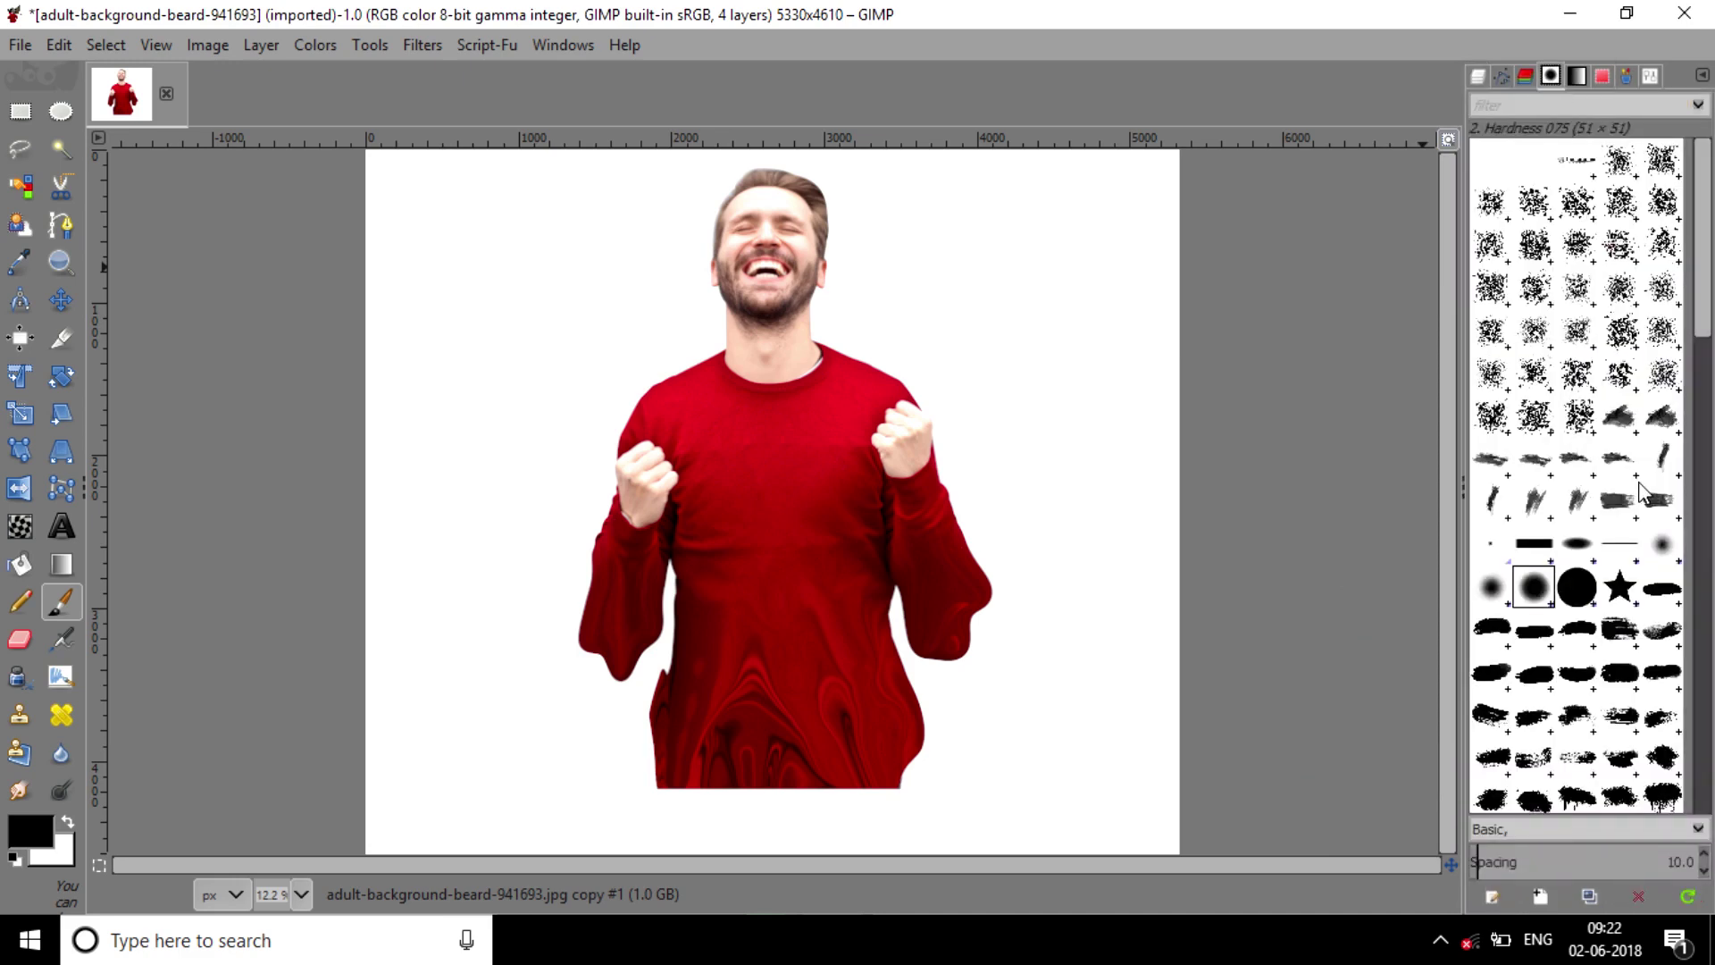
scroll(1642, 490, down, 2)
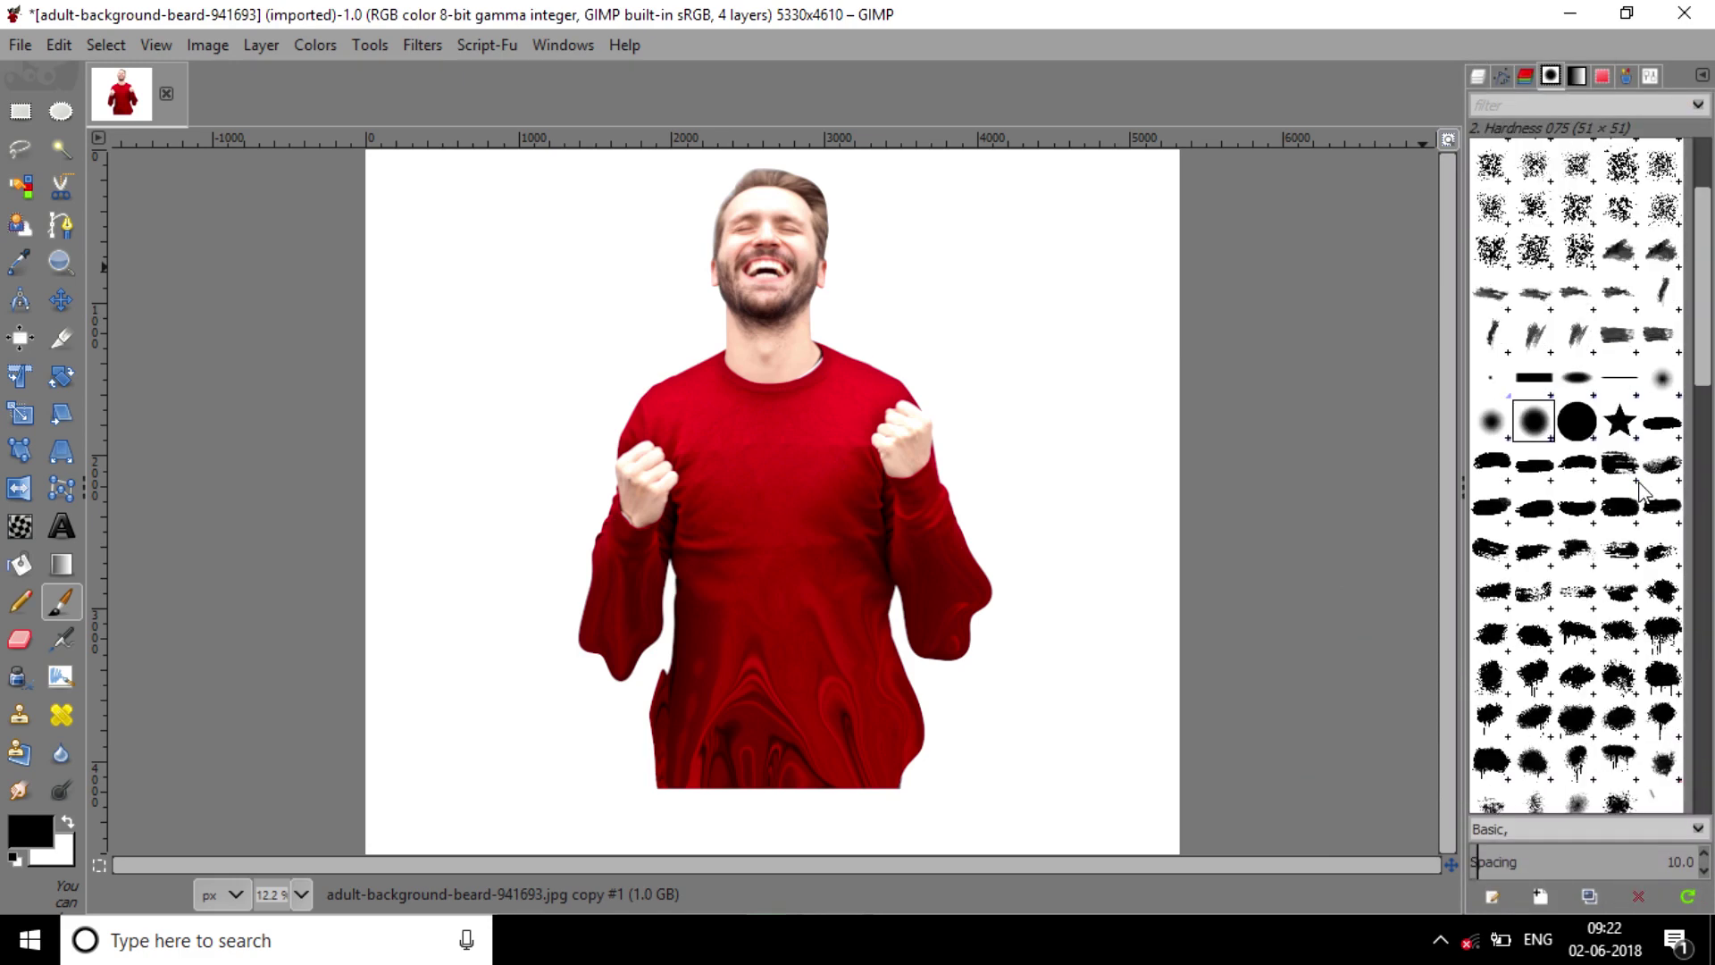
scroll(1642, 489, down, 2)
scroll(1643, 492, down, 1)
scroll(1642, 490, down, 1)
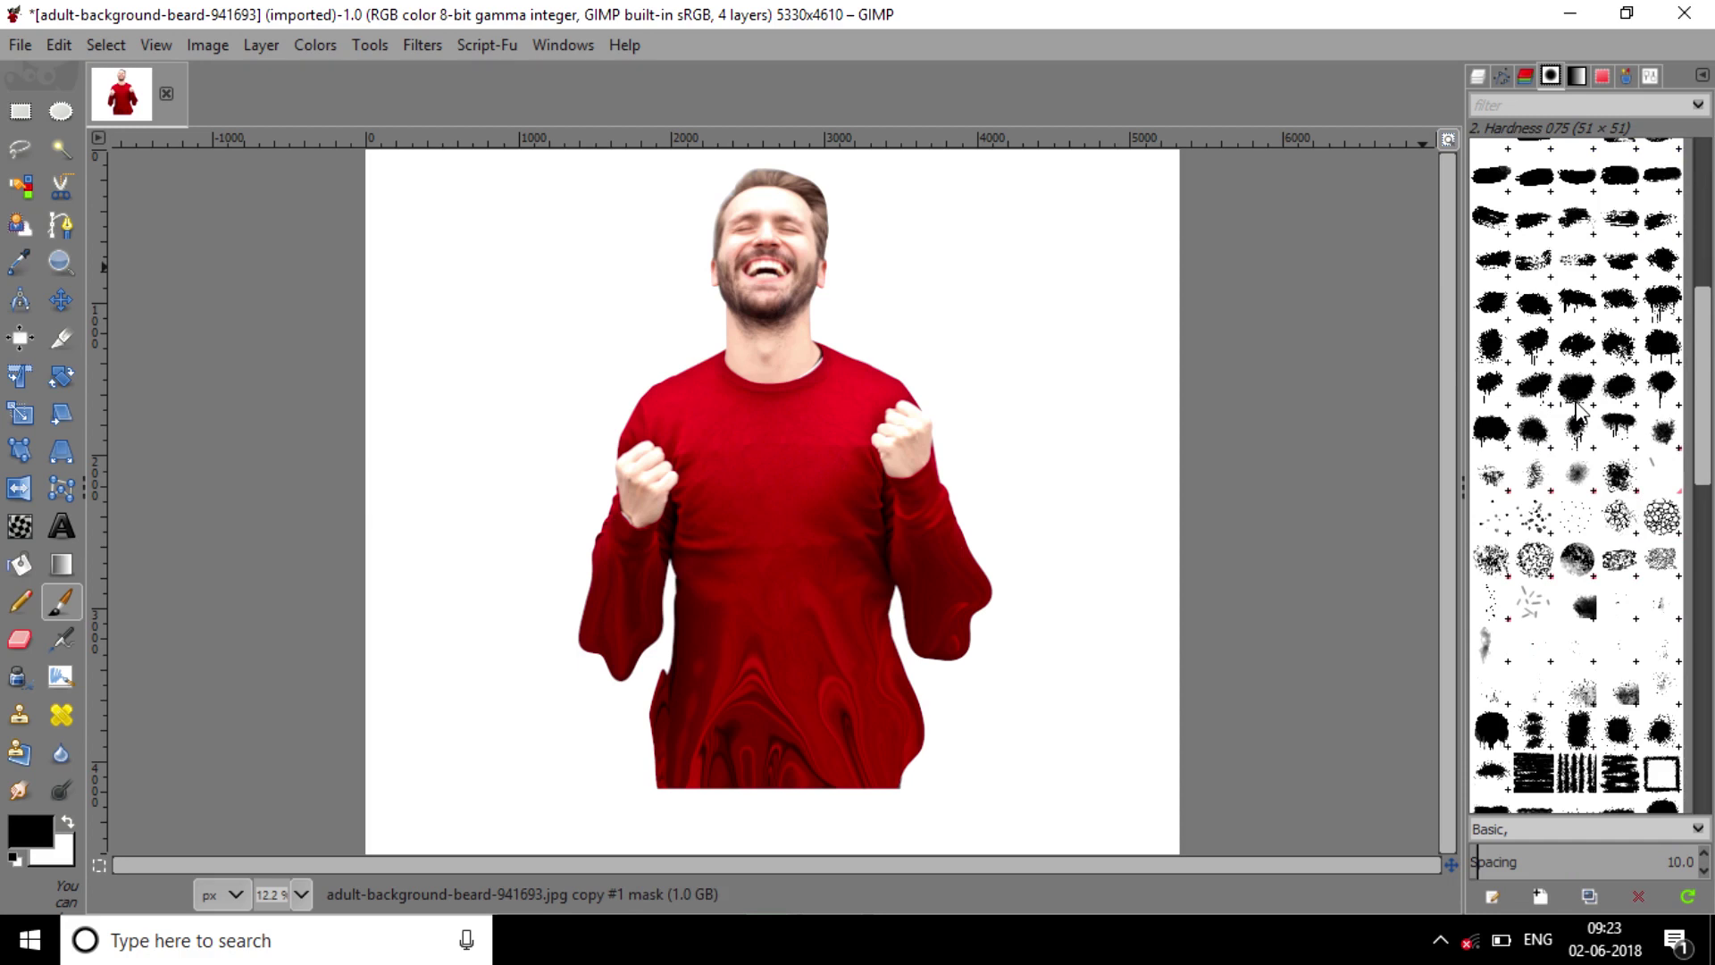
click(1580, 305)
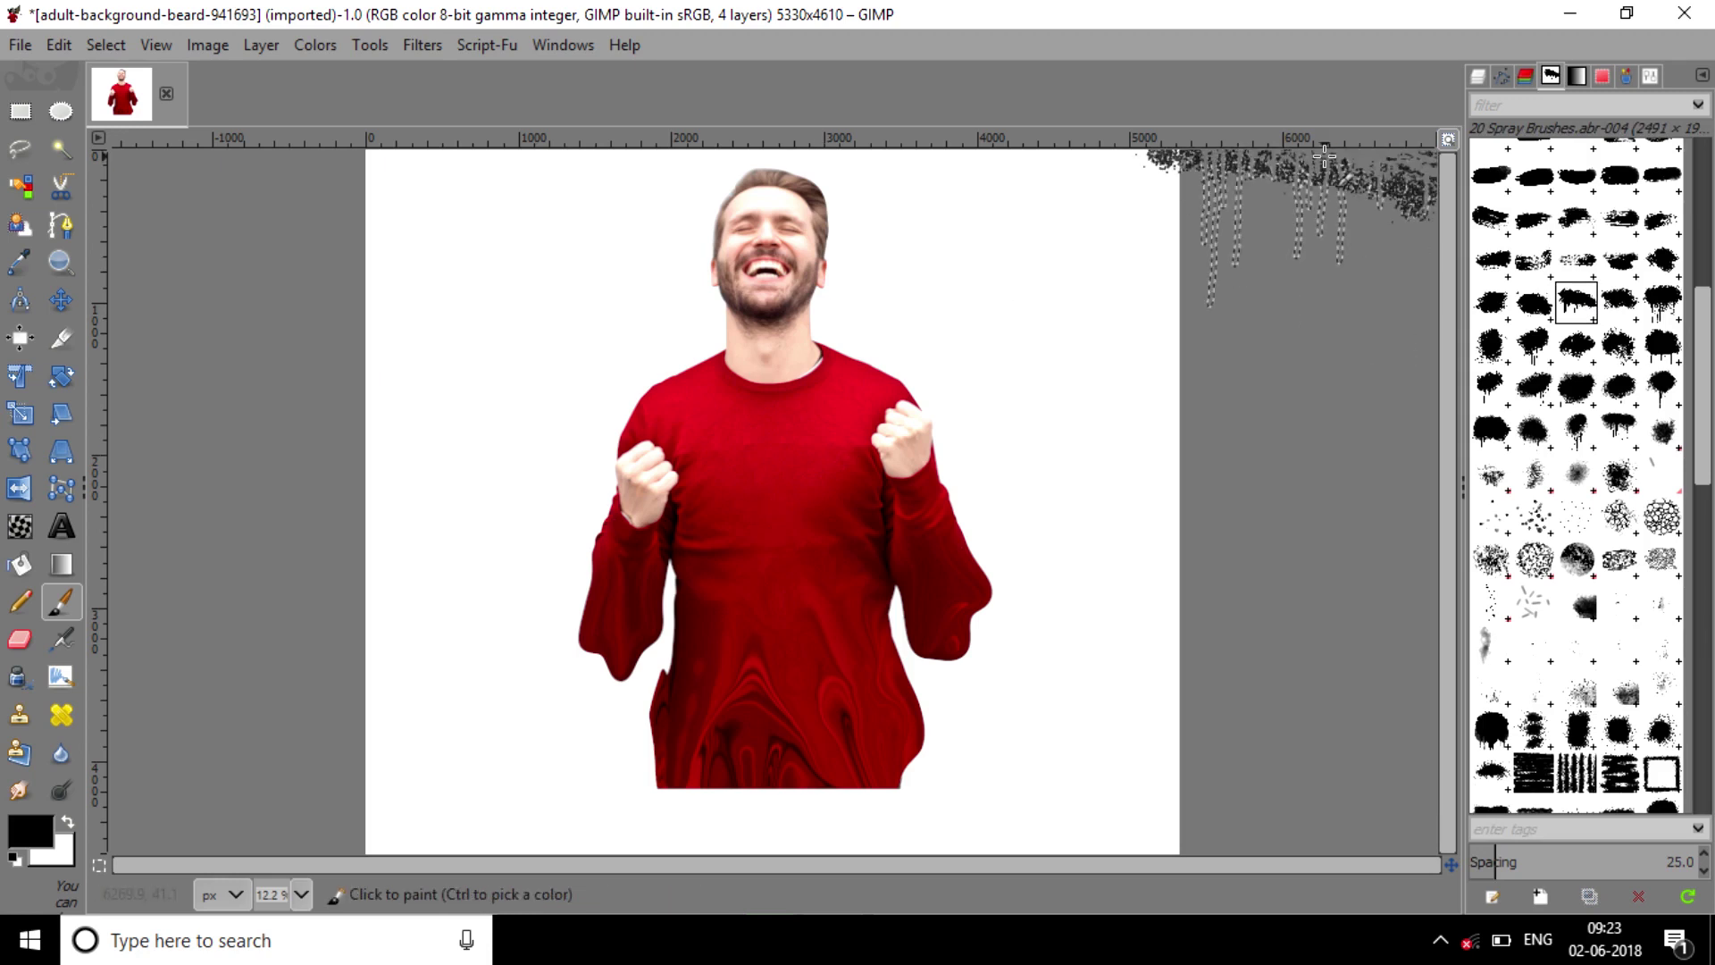
Select the top layer's mask and fill it with black to hide the red-sweater figure
click(1477, 72)
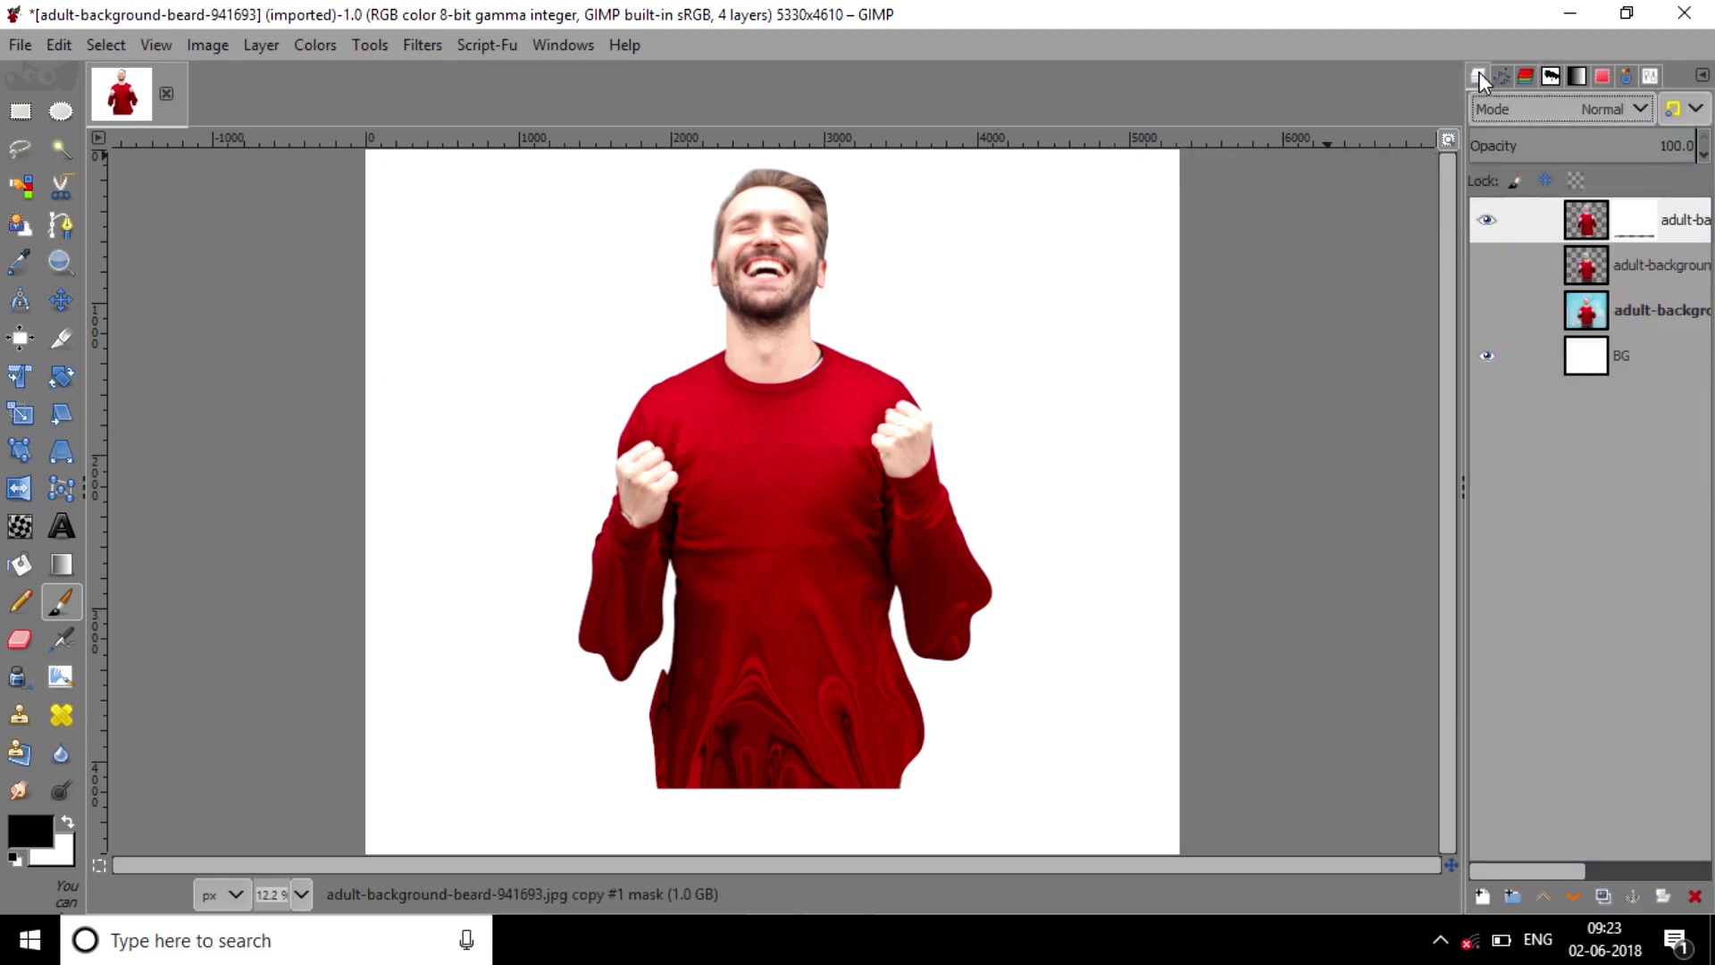
click(1638, 220)
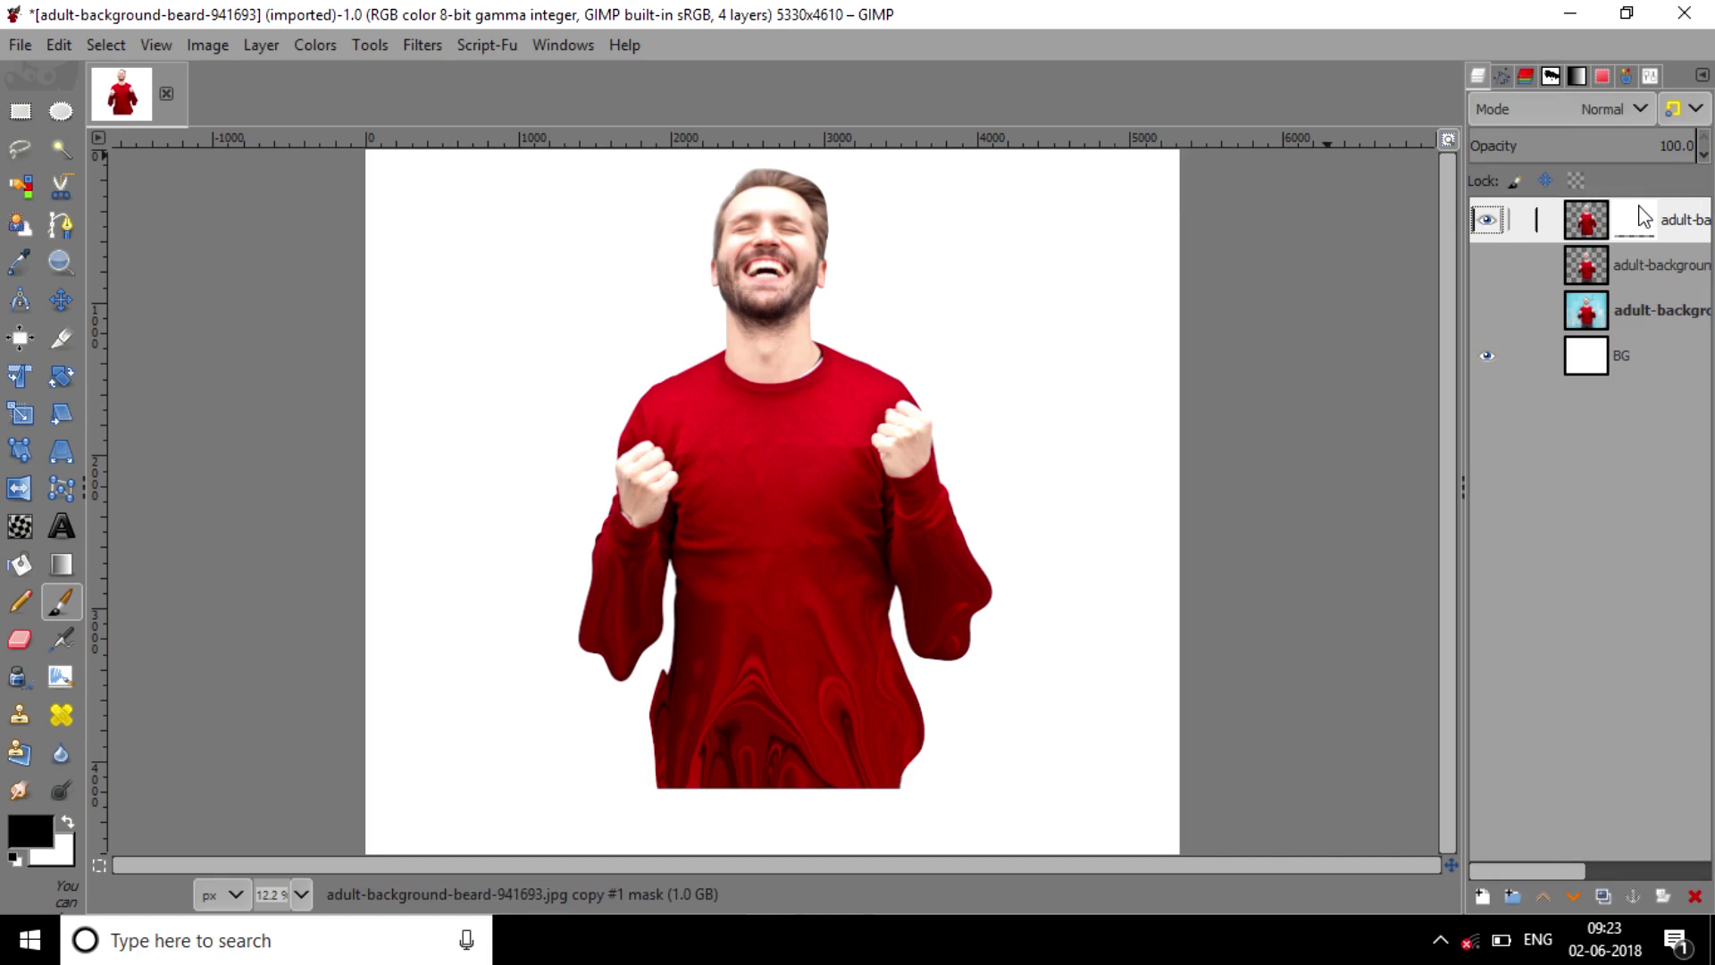
key(ctrl+i)
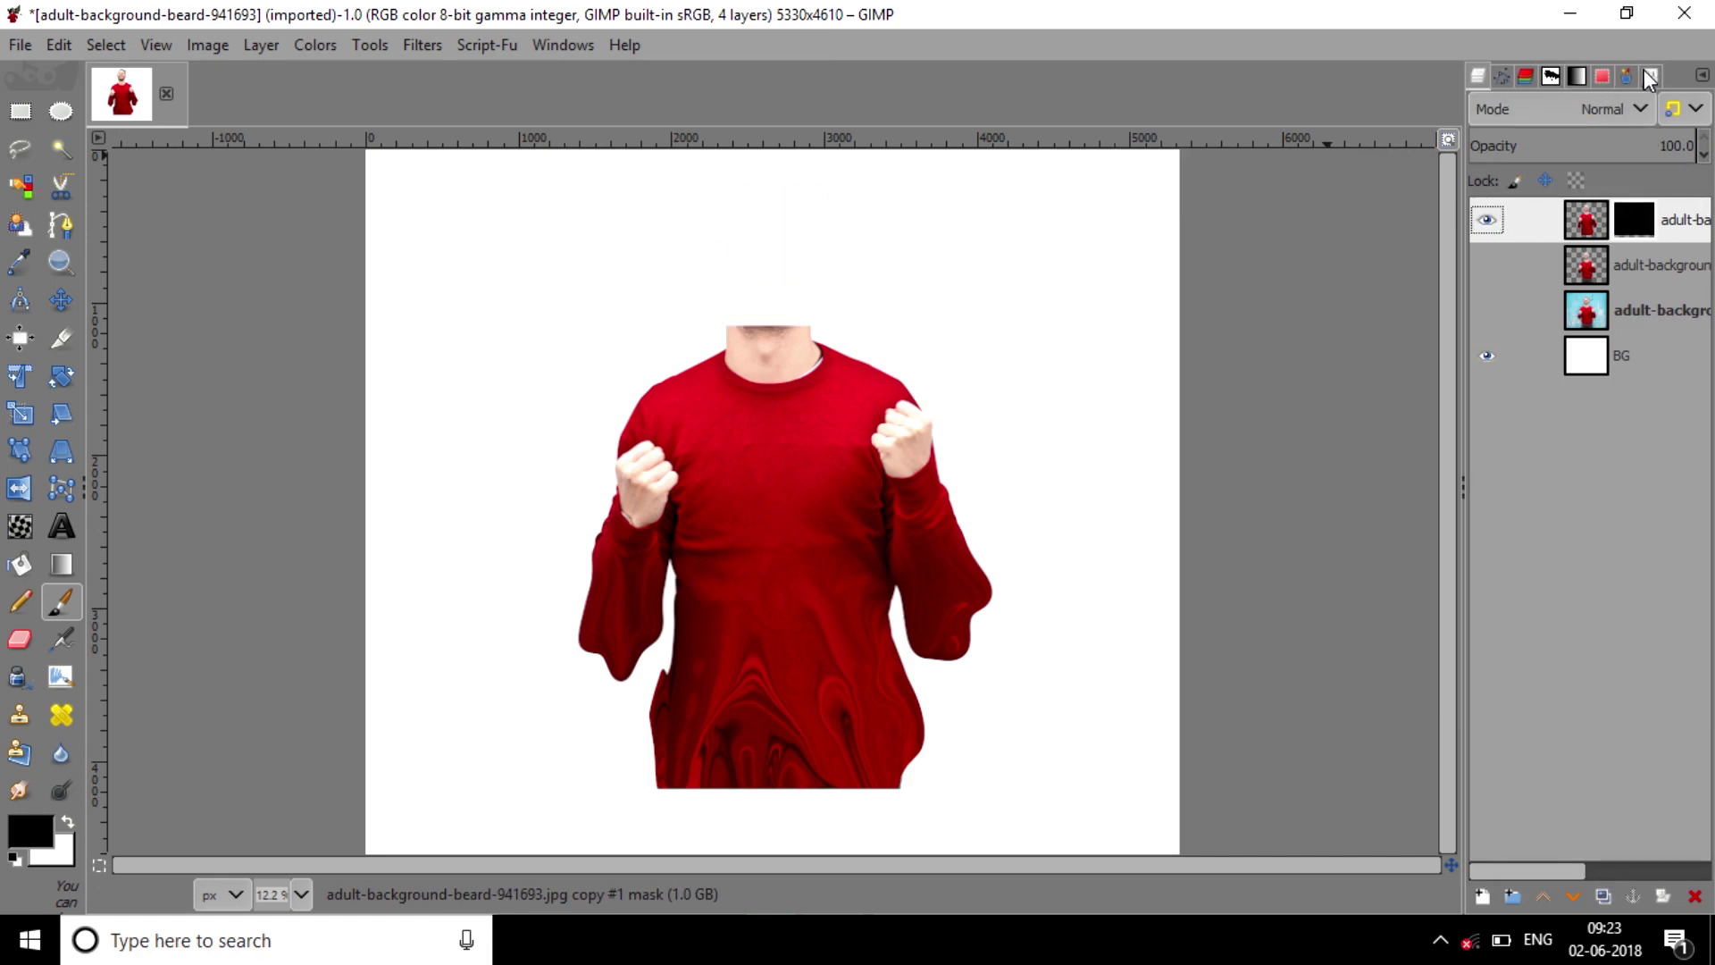
click(1644, 70)
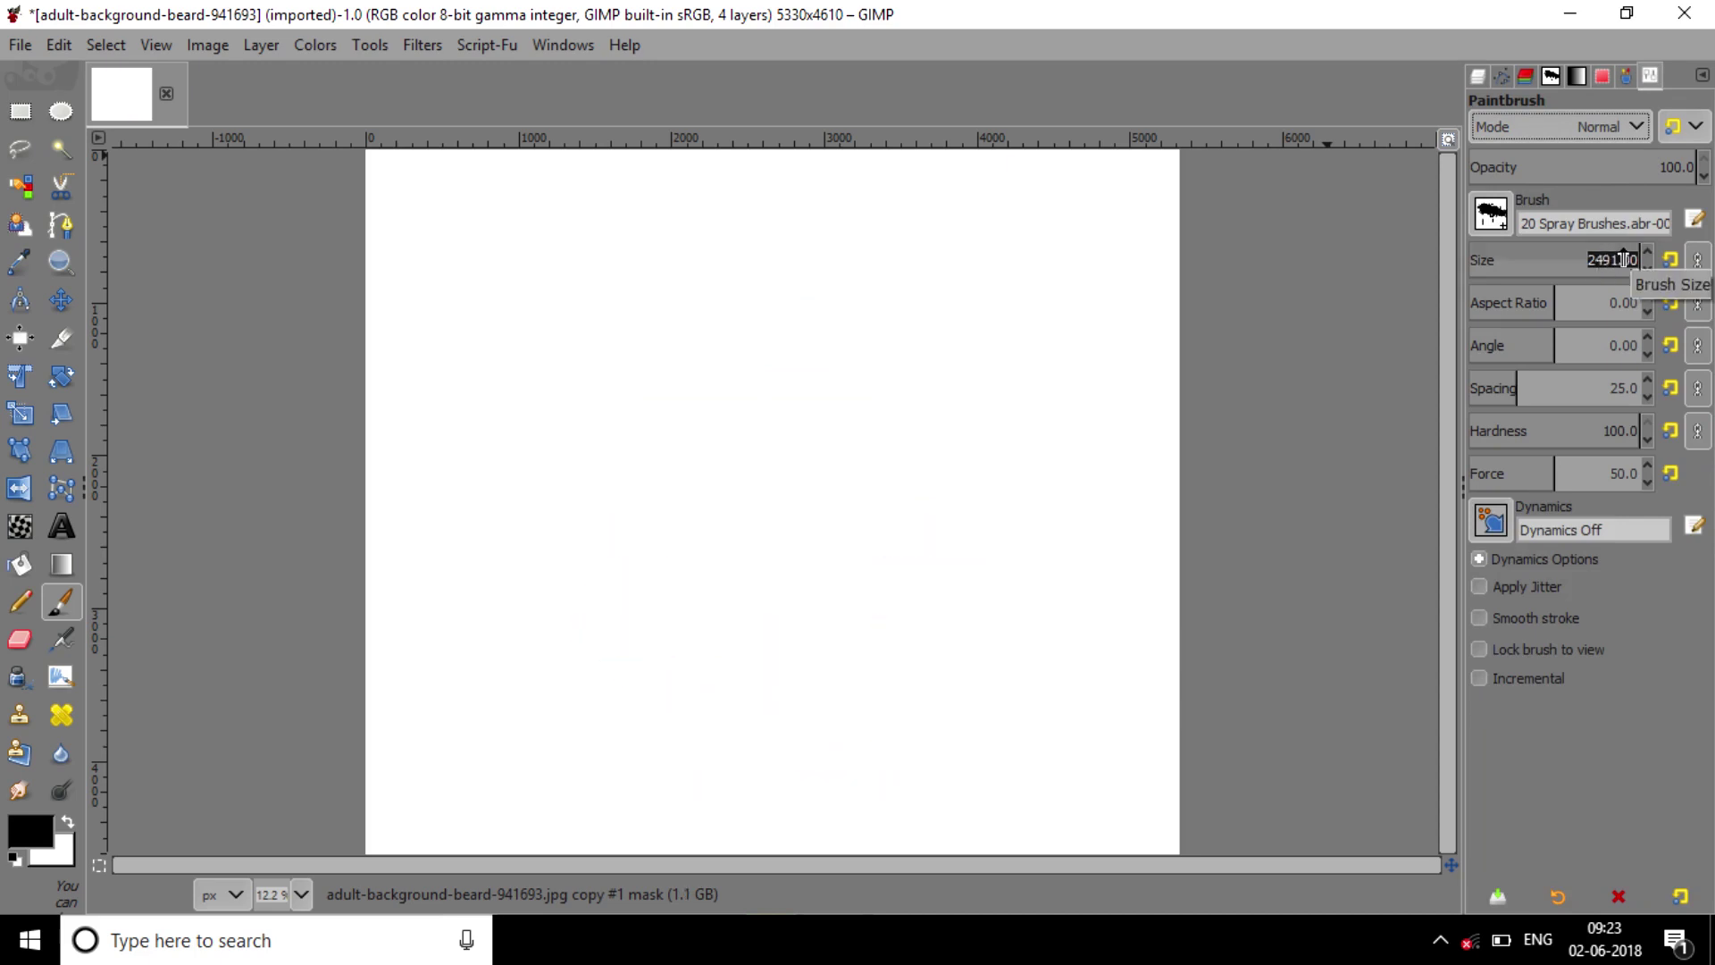
Set the spray brush size to about 950 pixels and undo the accidental test stroke
click(1595, 254)
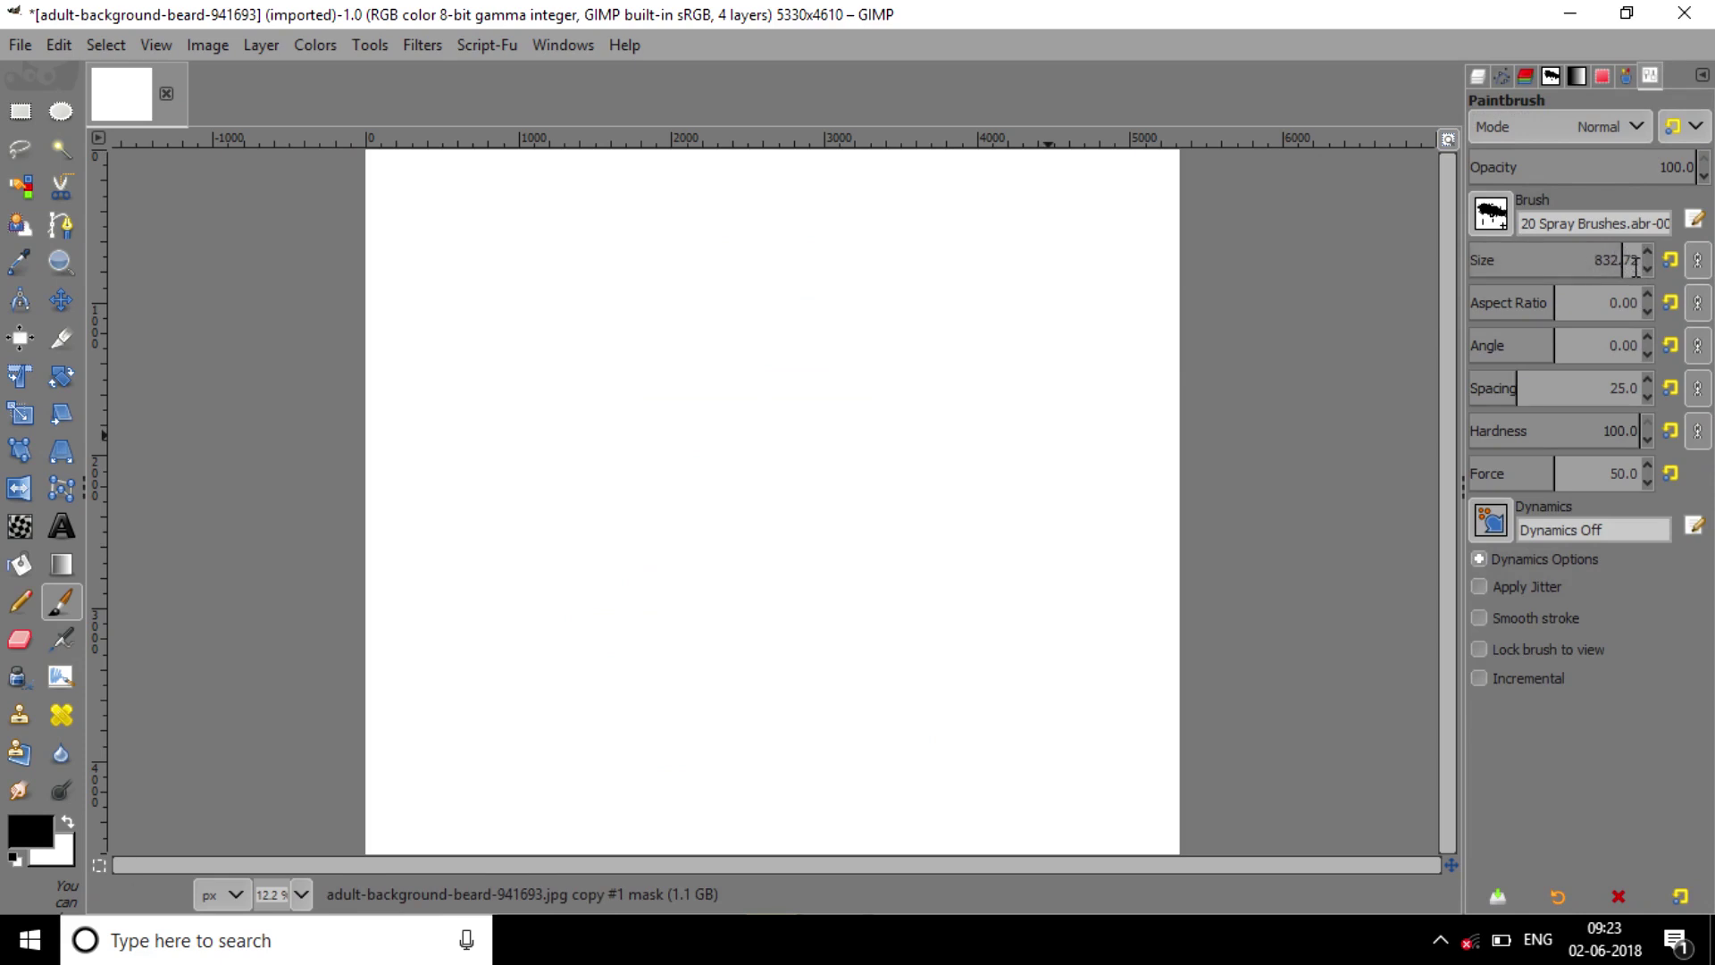
click(1636, 259)
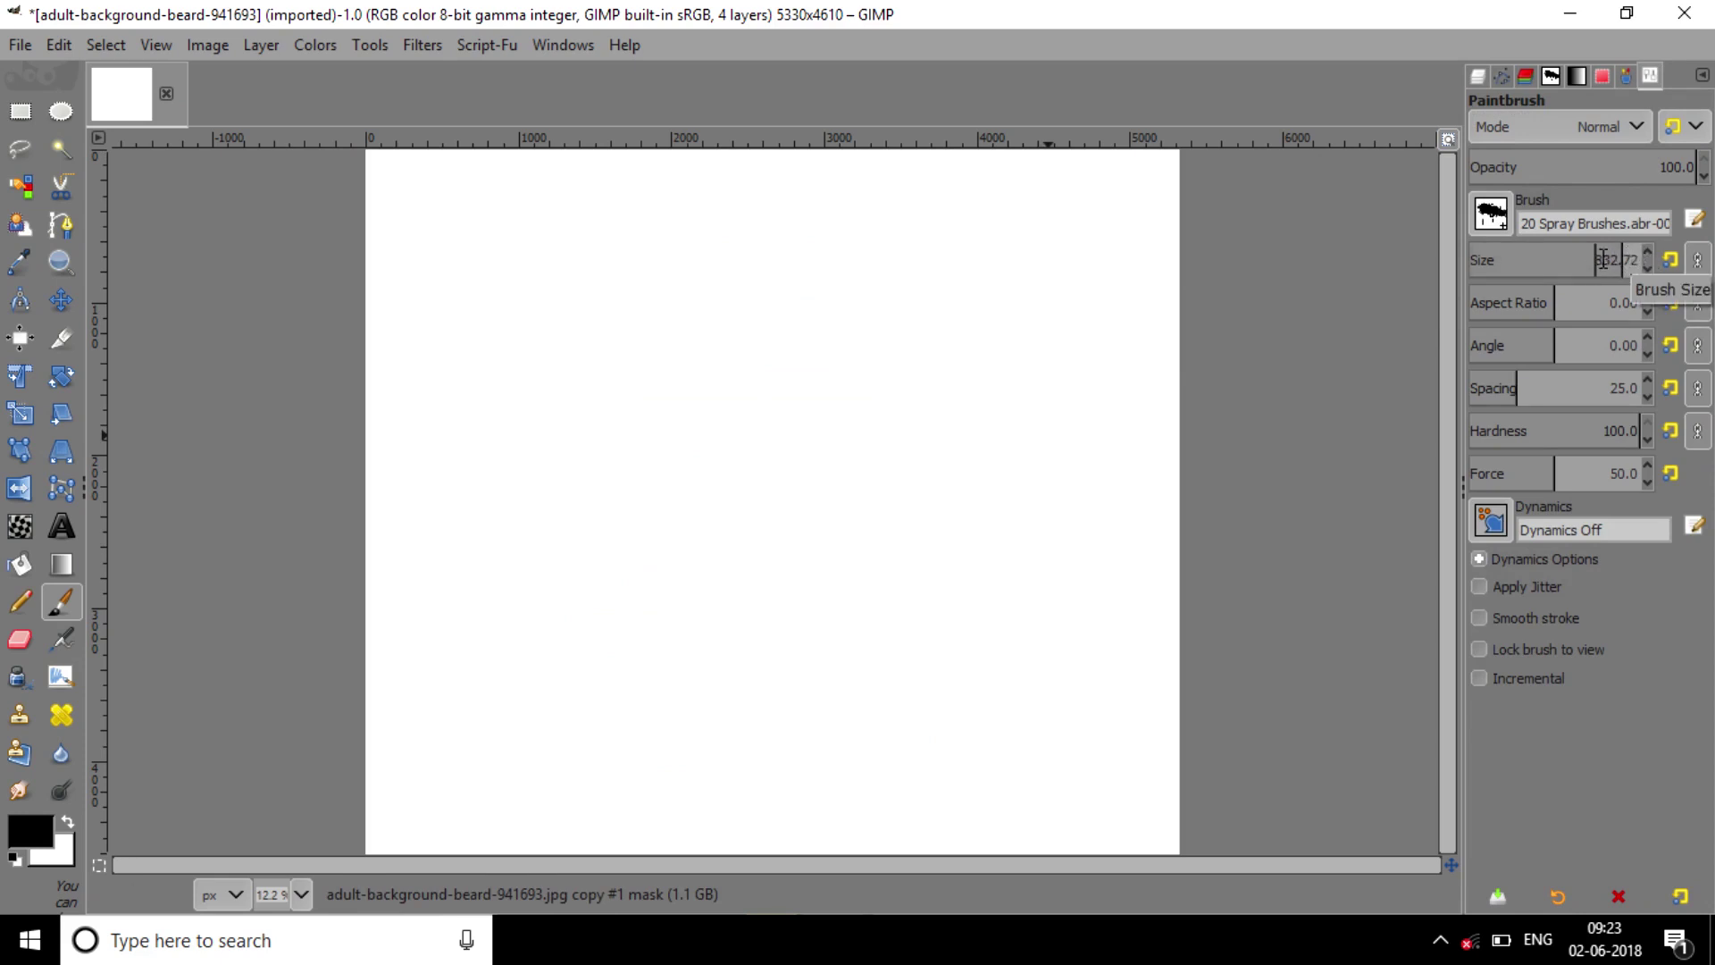
drag(1579, 259, 1617, 259)
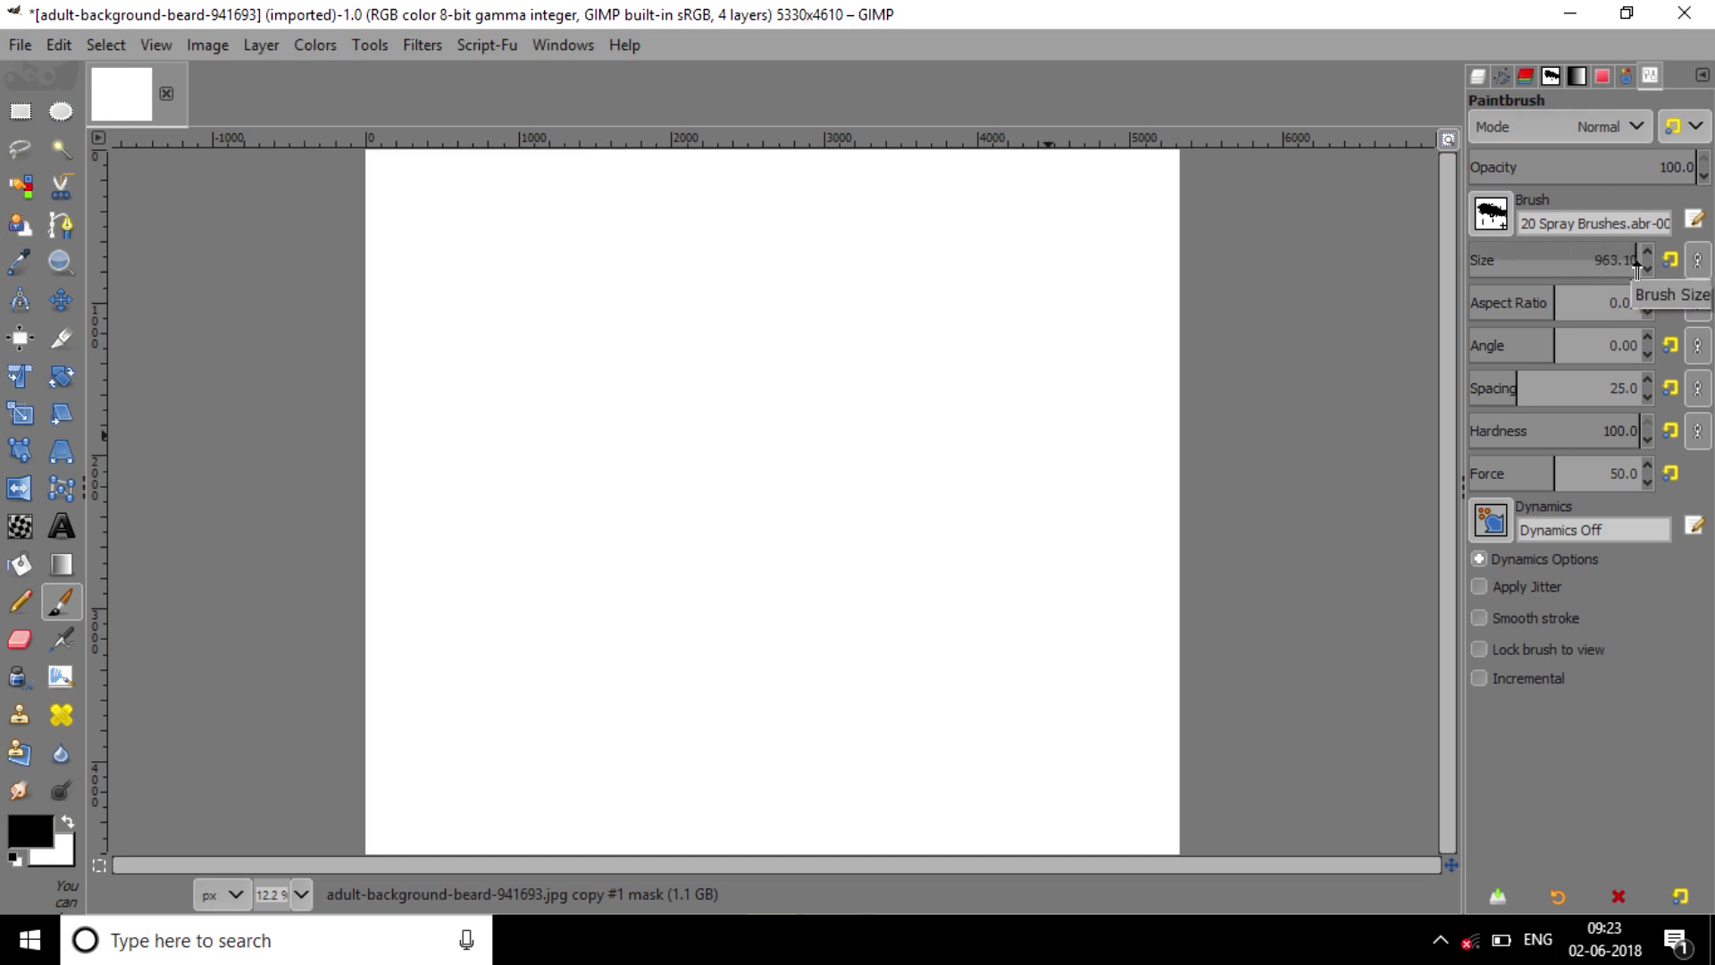
drag(920, 420, 994, 492)
key(ctrl+z)
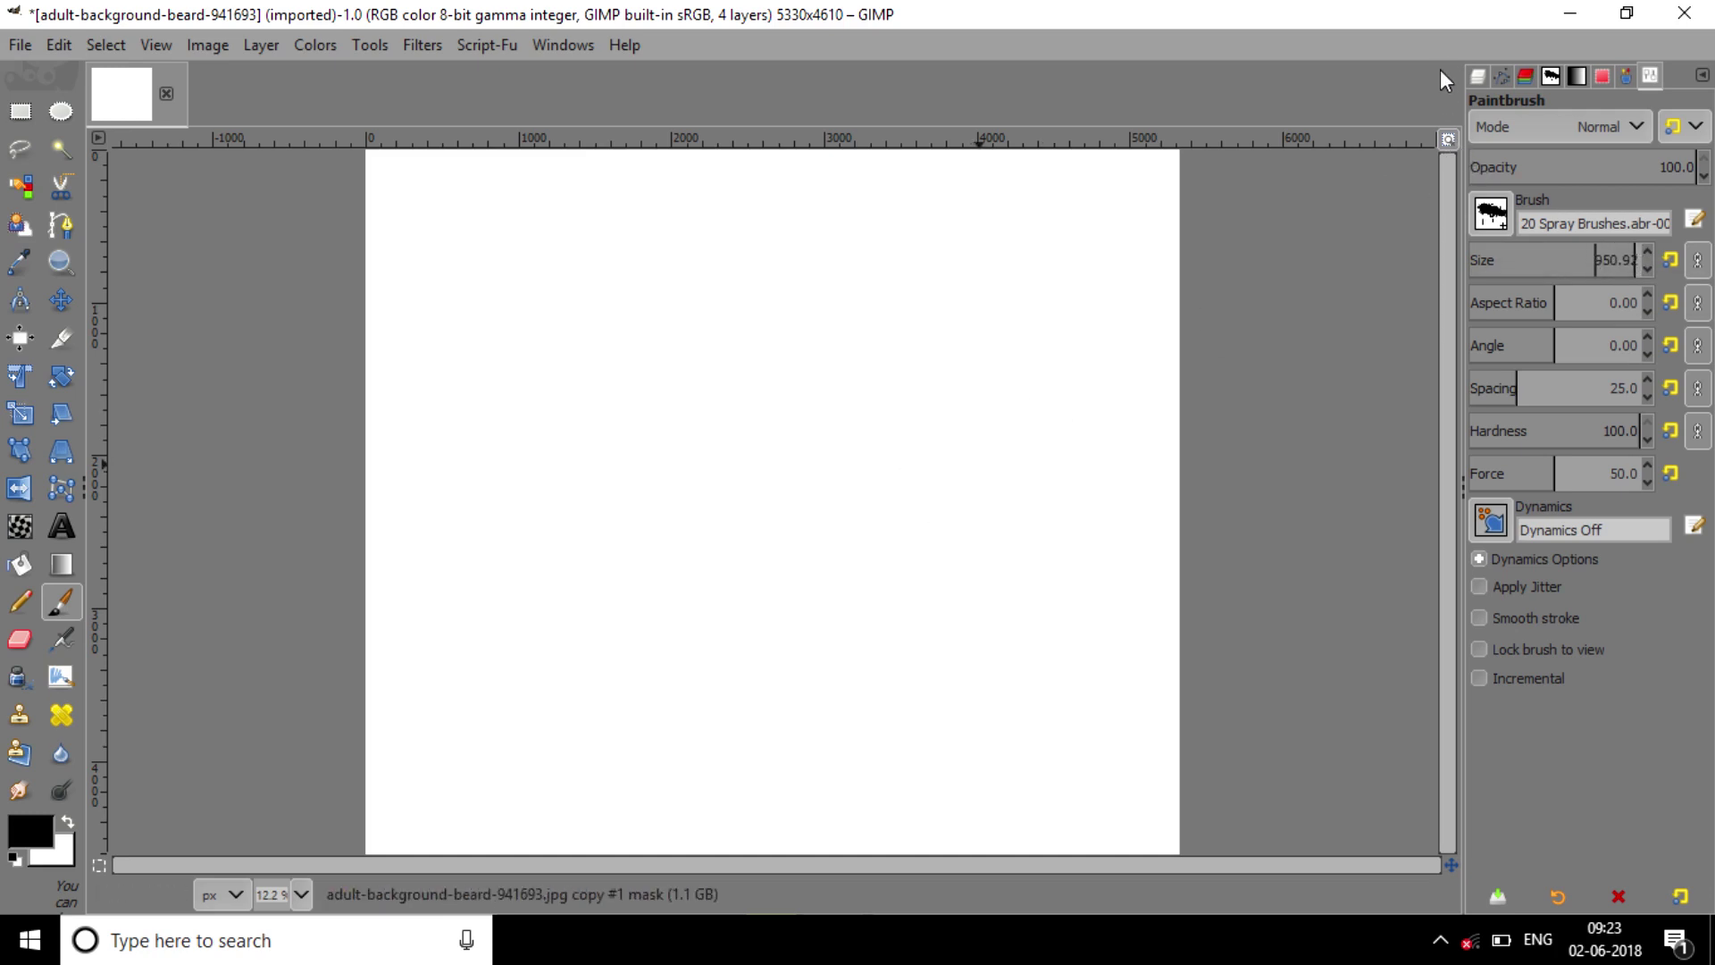
click(1472, 73)
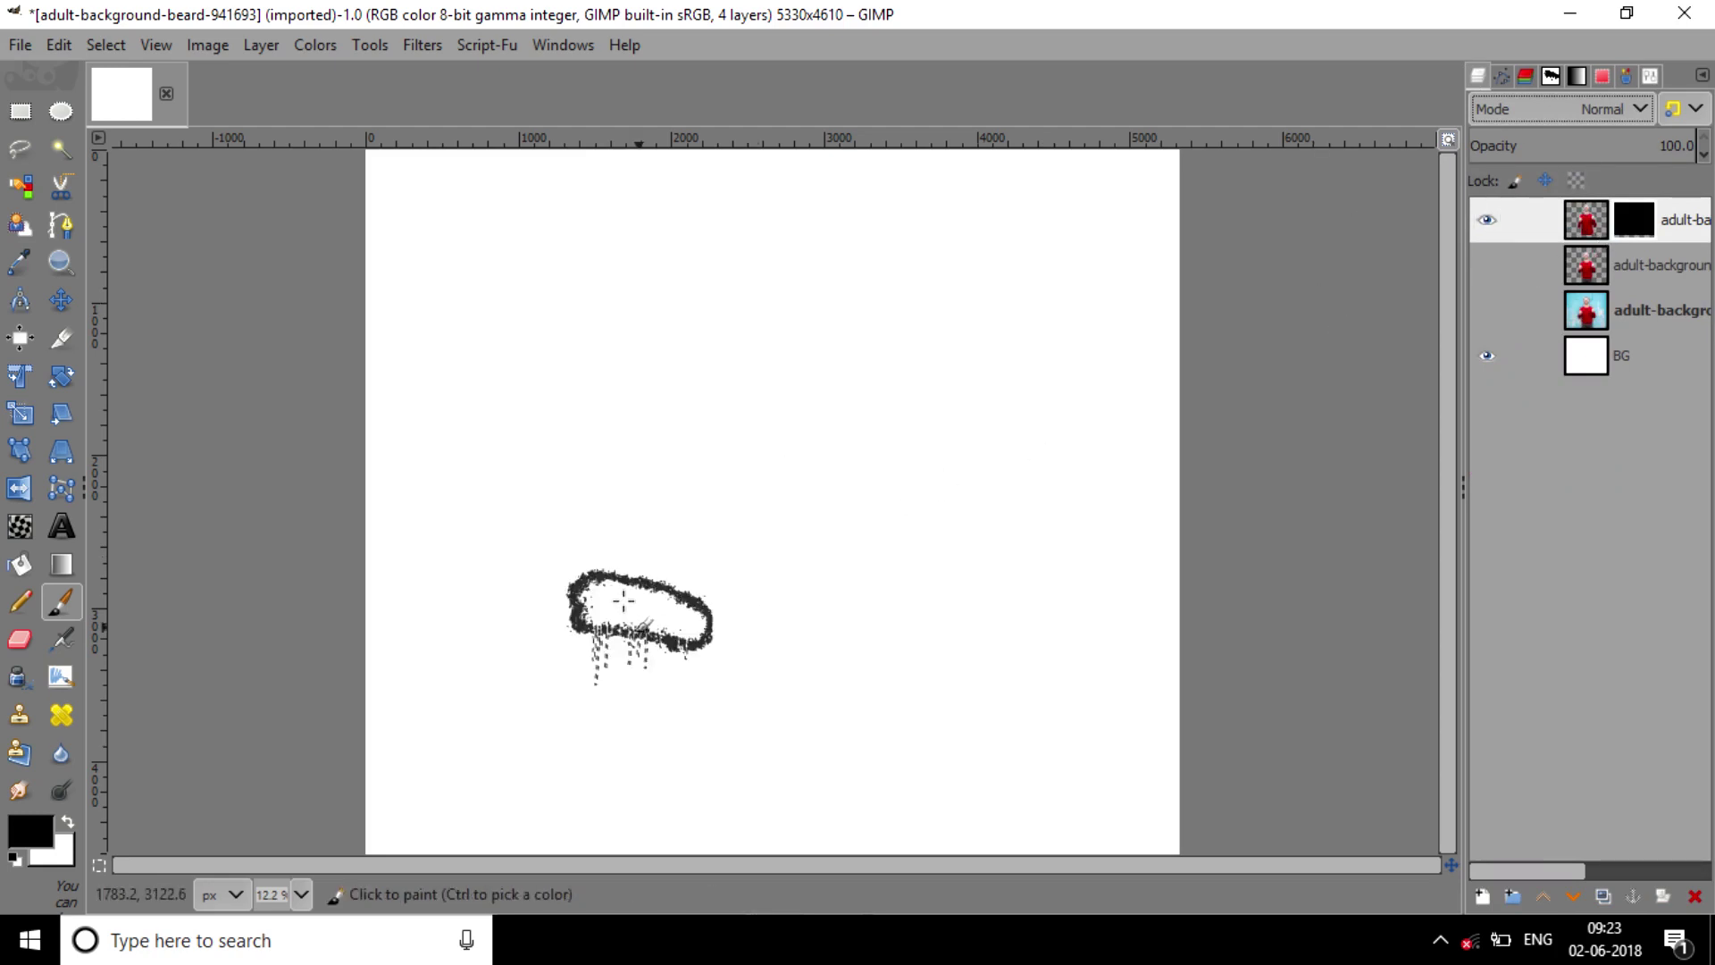
With white as the foreground, spray the mask to reveal the fist and a dripping red sleeve
click(588, 558)
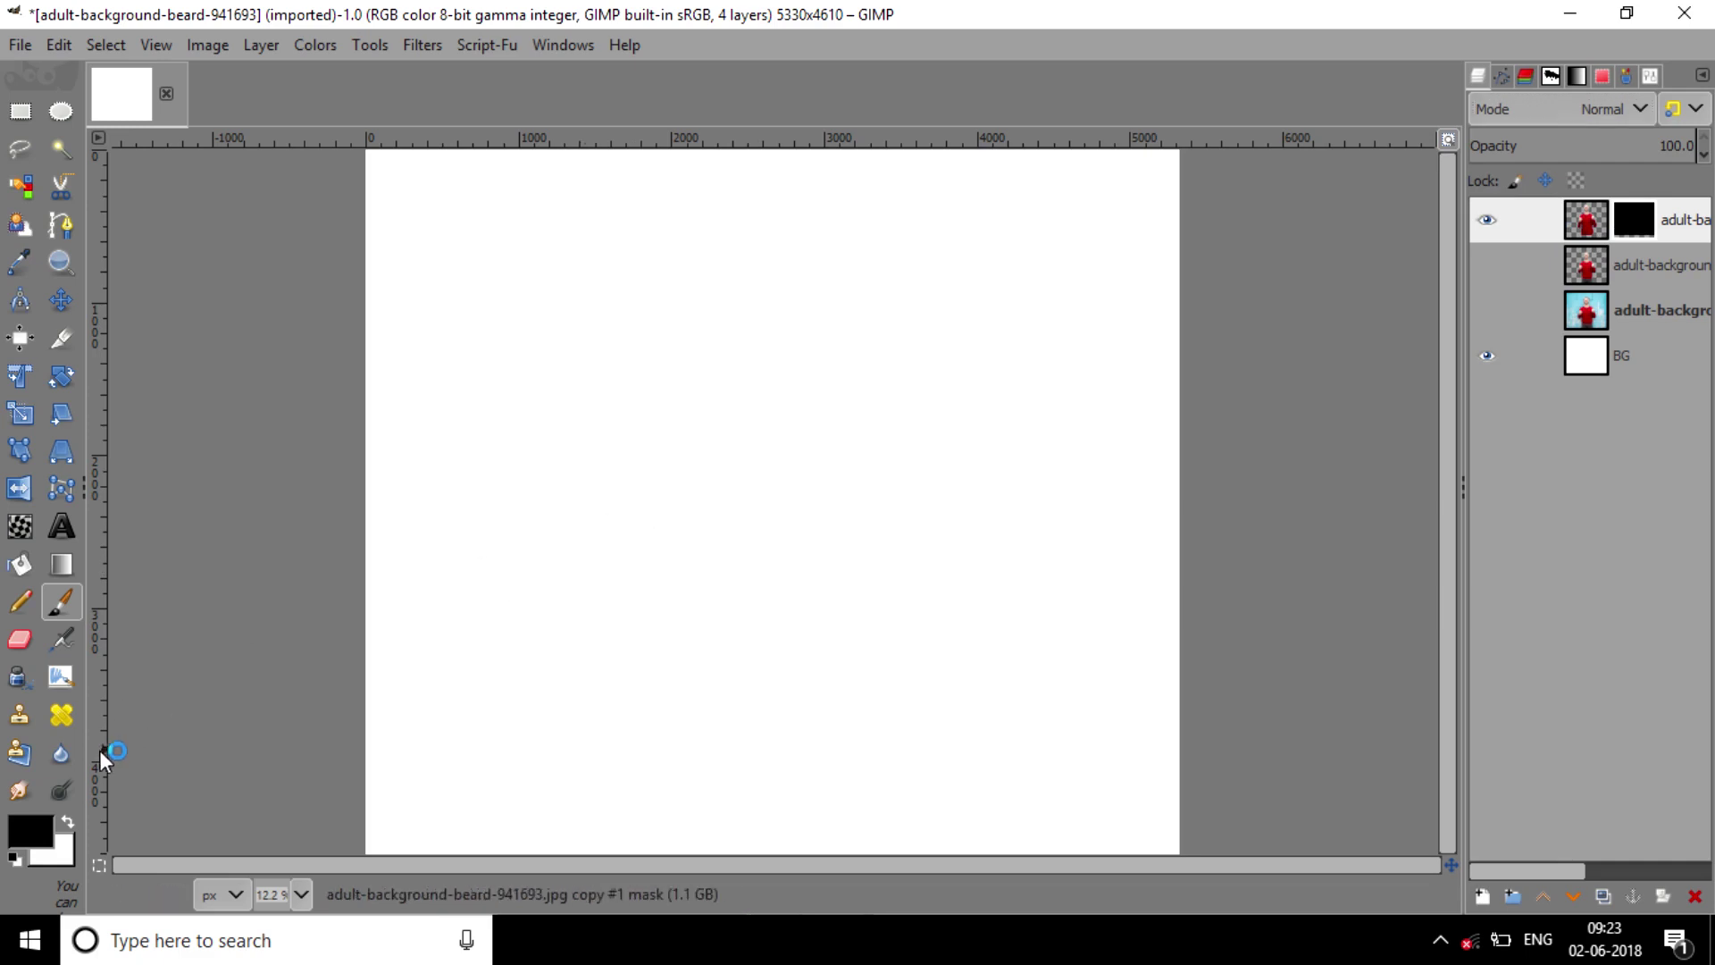
click(71, 817)
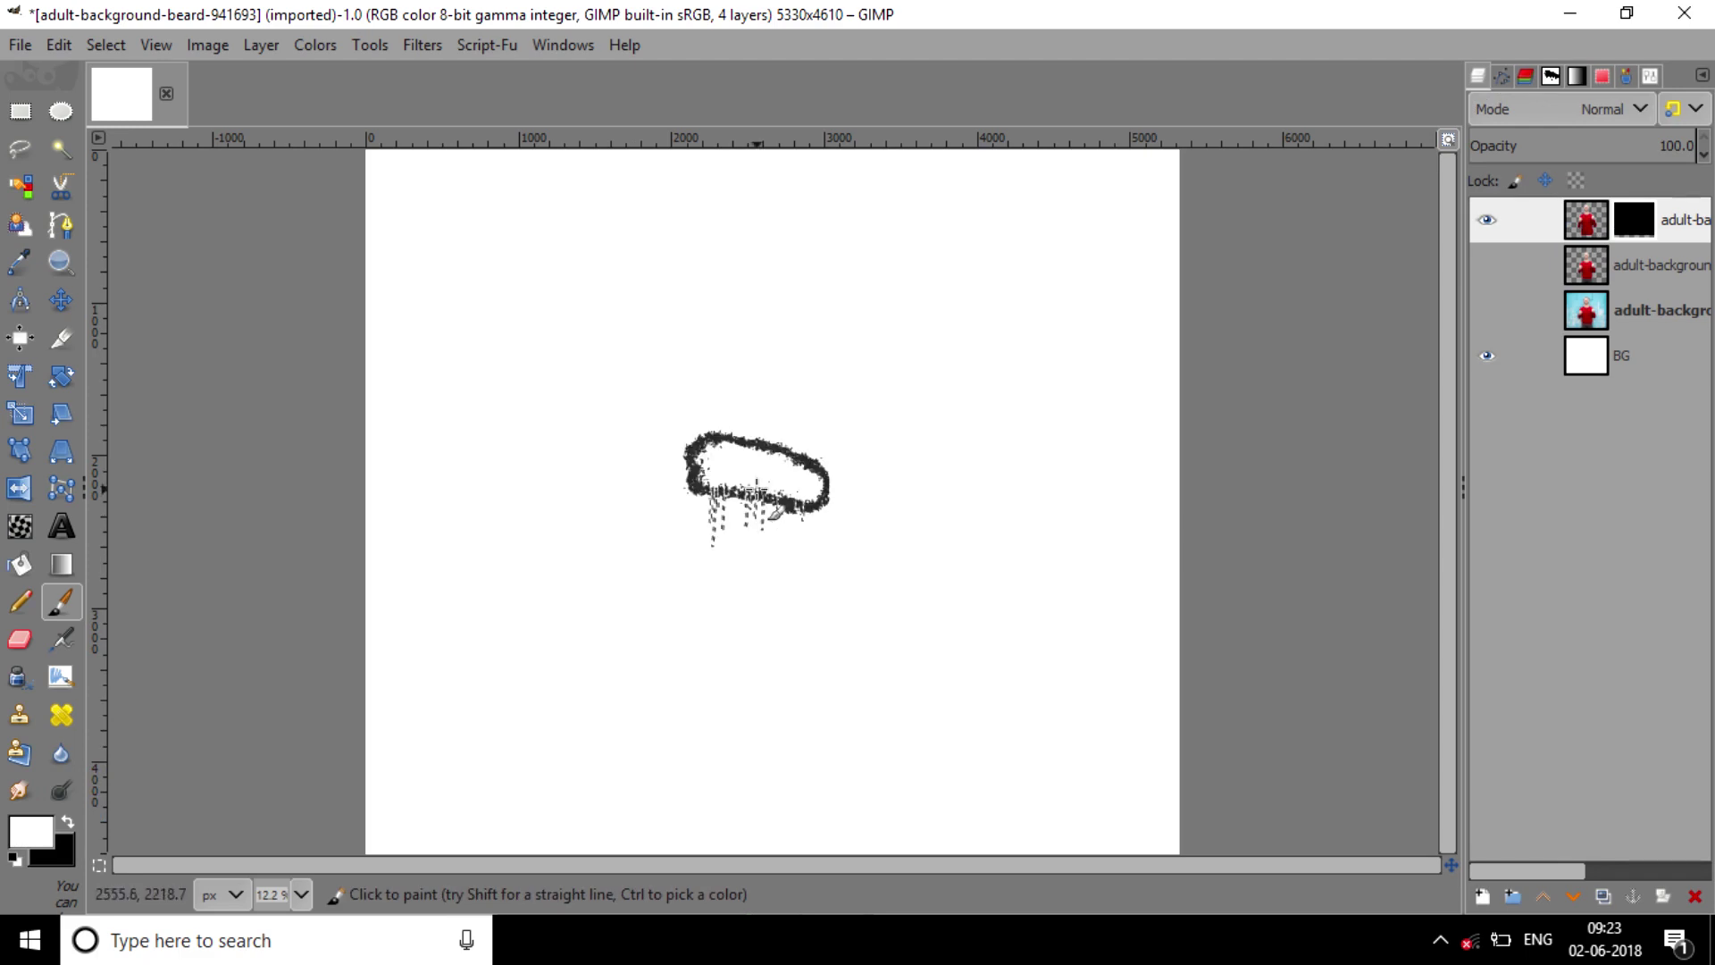
click(757, 489)
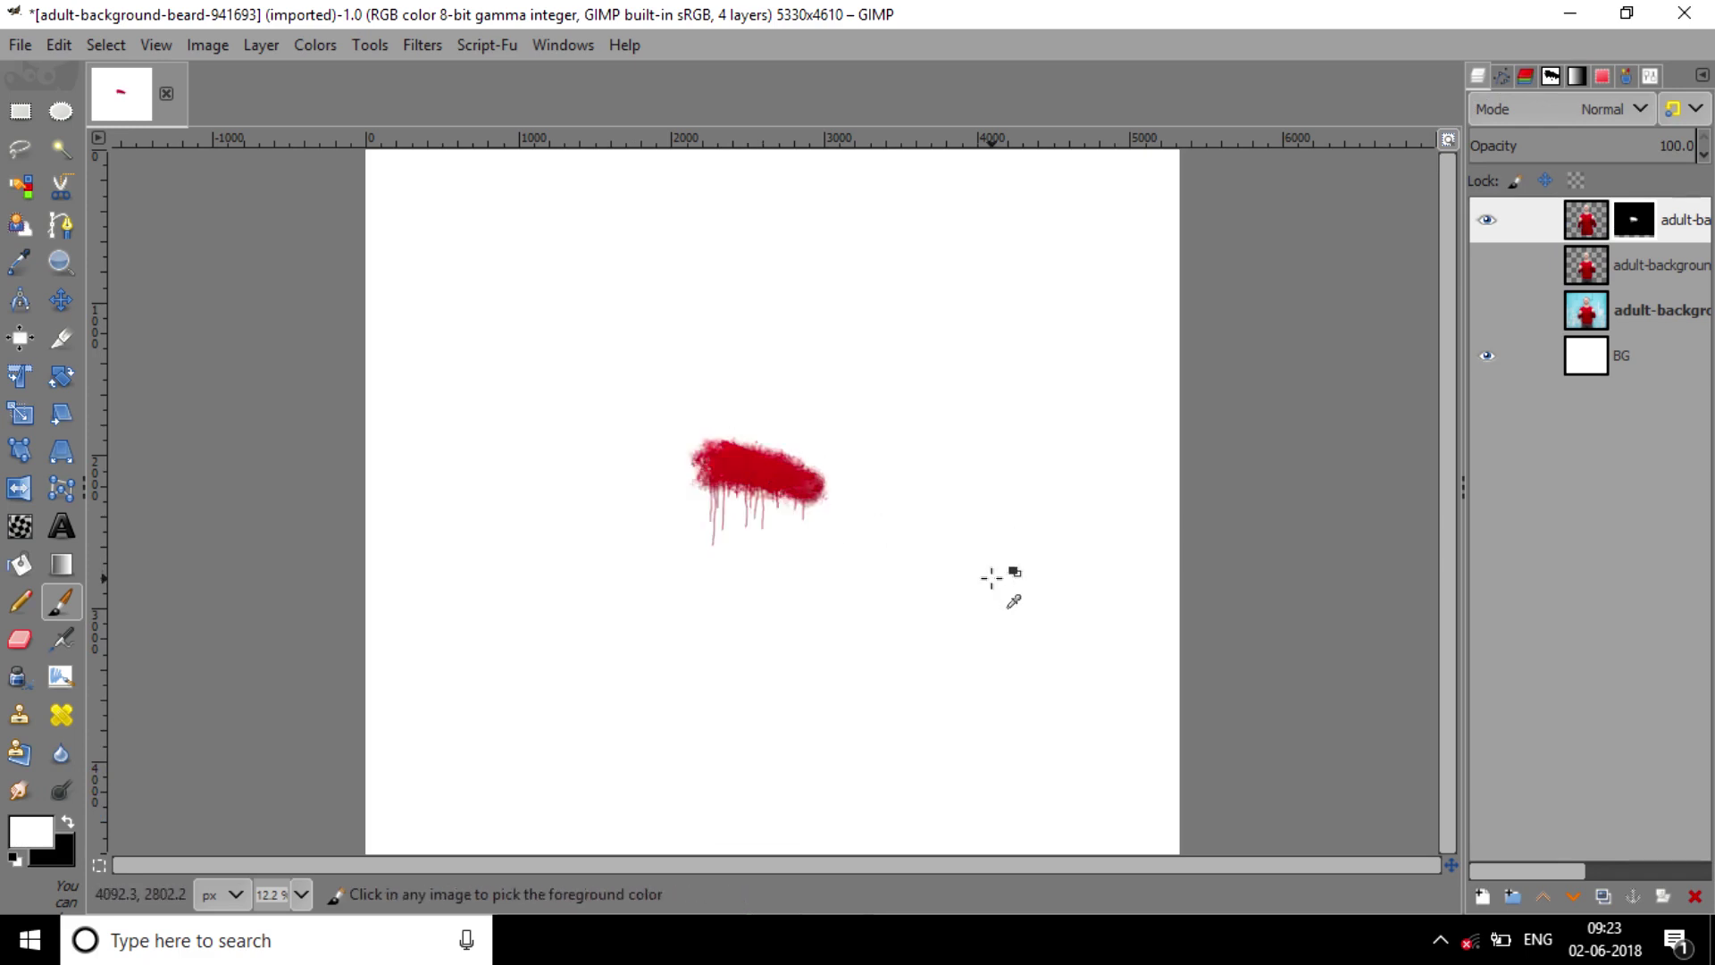
key(ctrl+z)
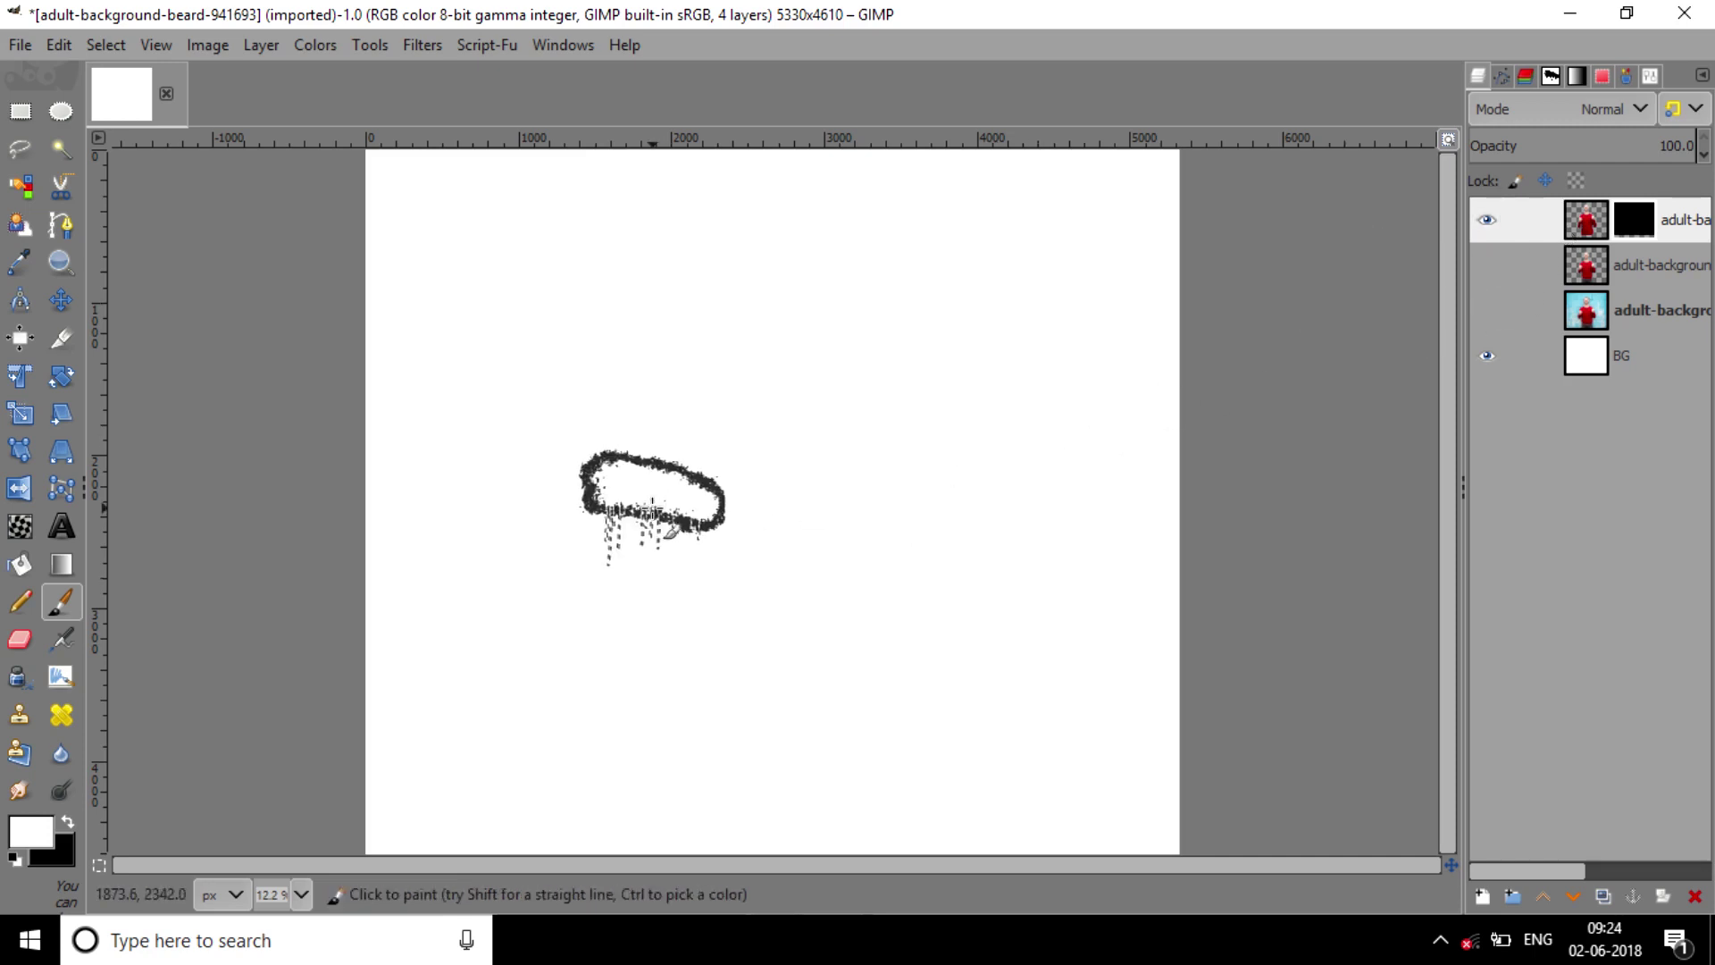
click(652, 509)
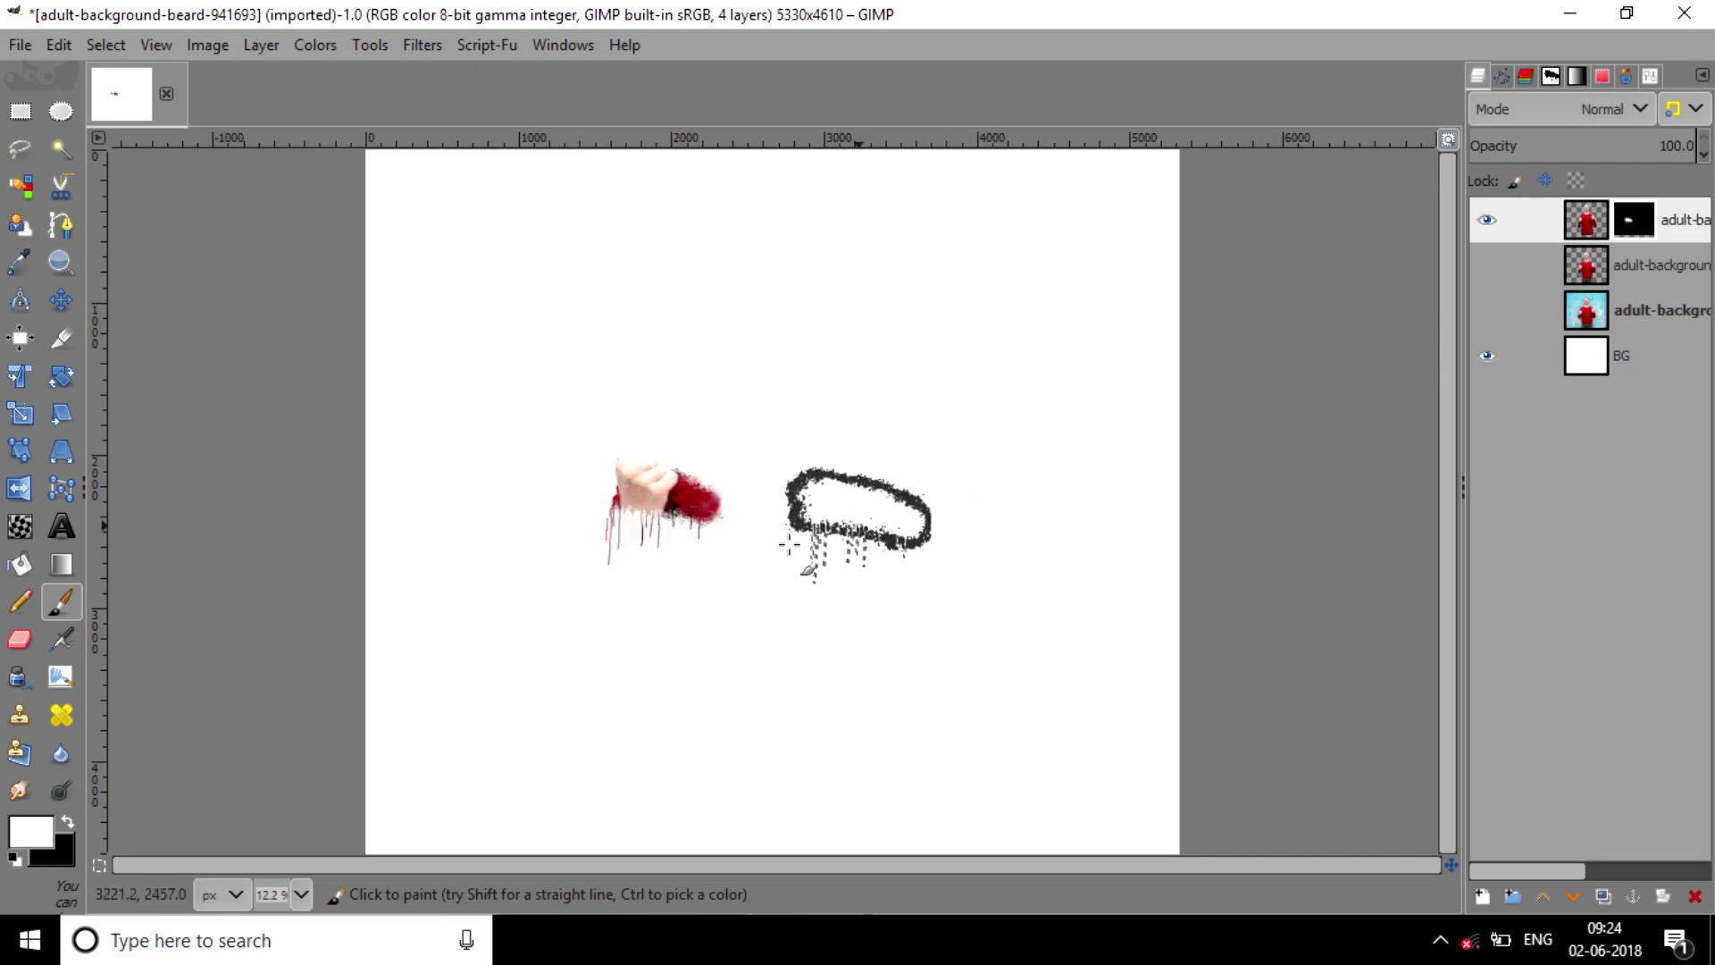
click(740, 559)
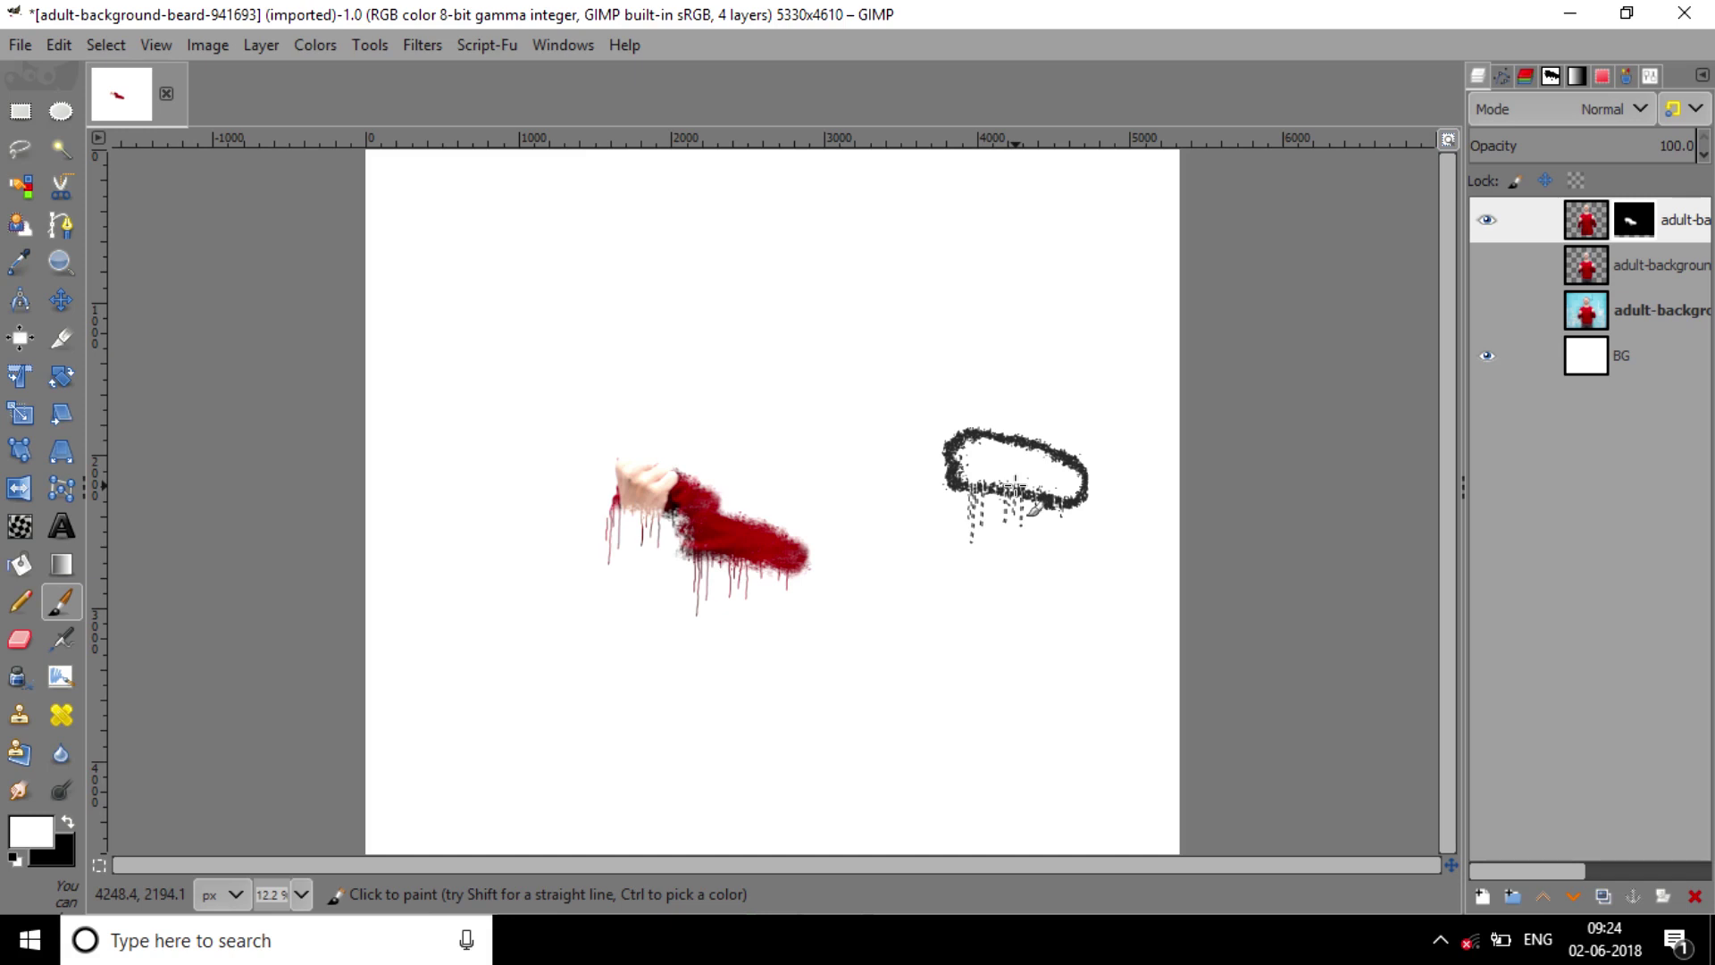
Switch to a larger cloud-shaped spray brush set to size 1500
key(ctrl+z)
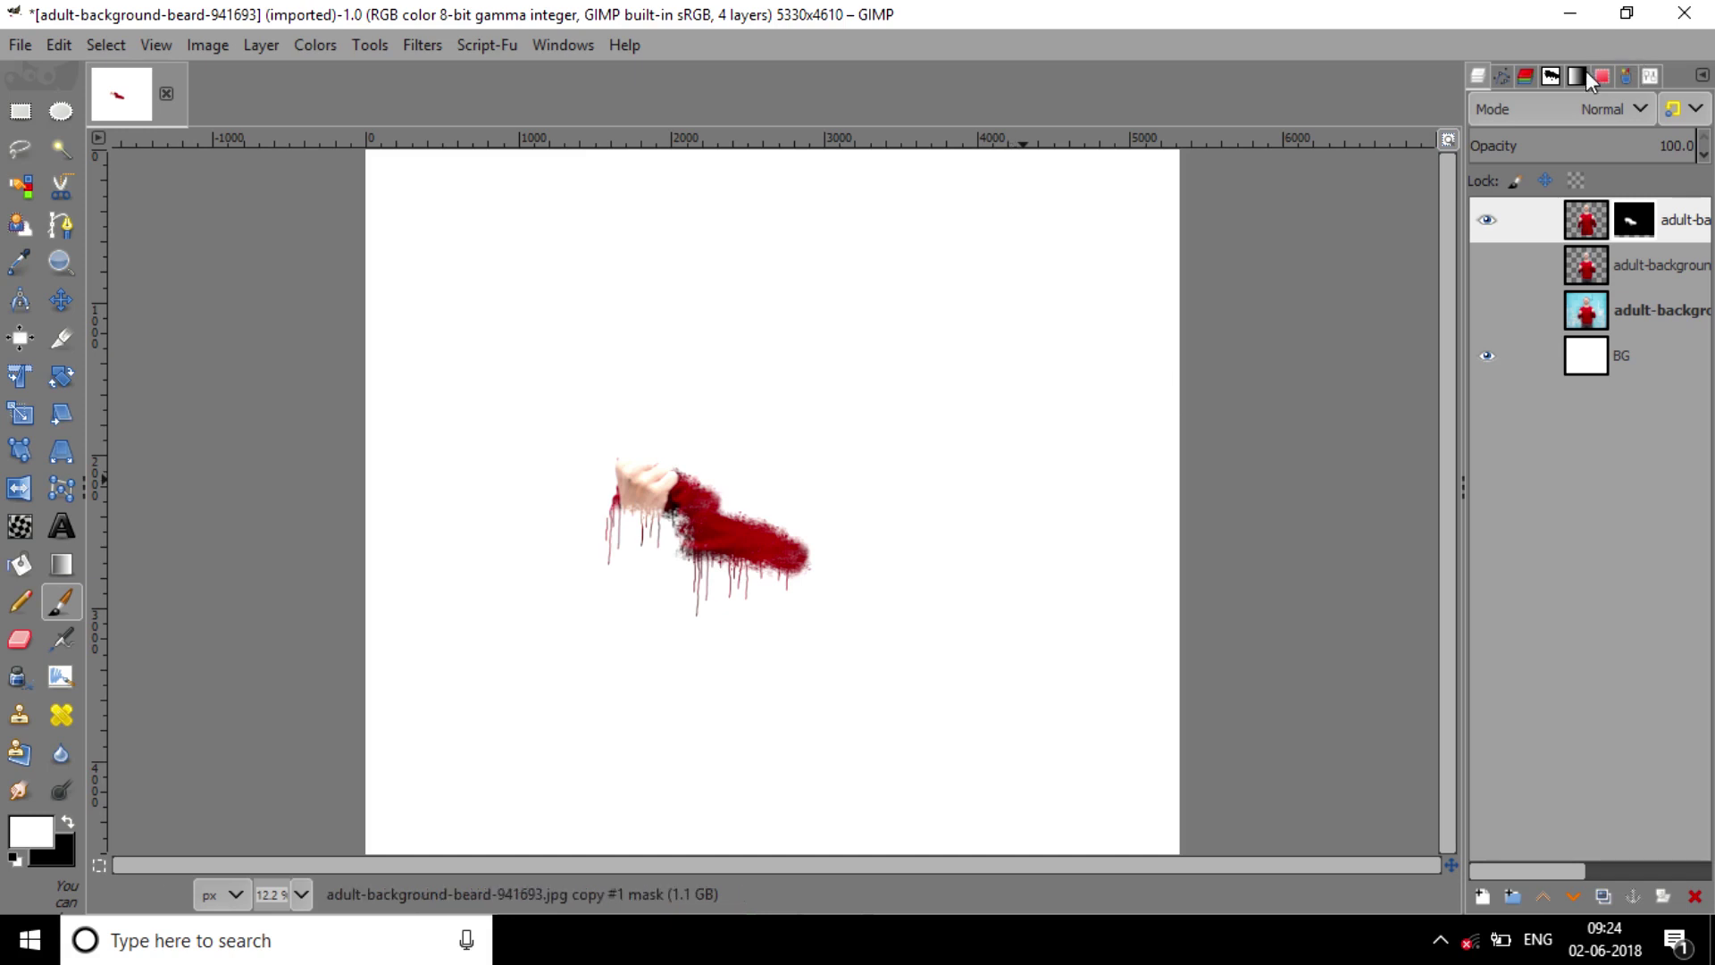
click(1551, 76)
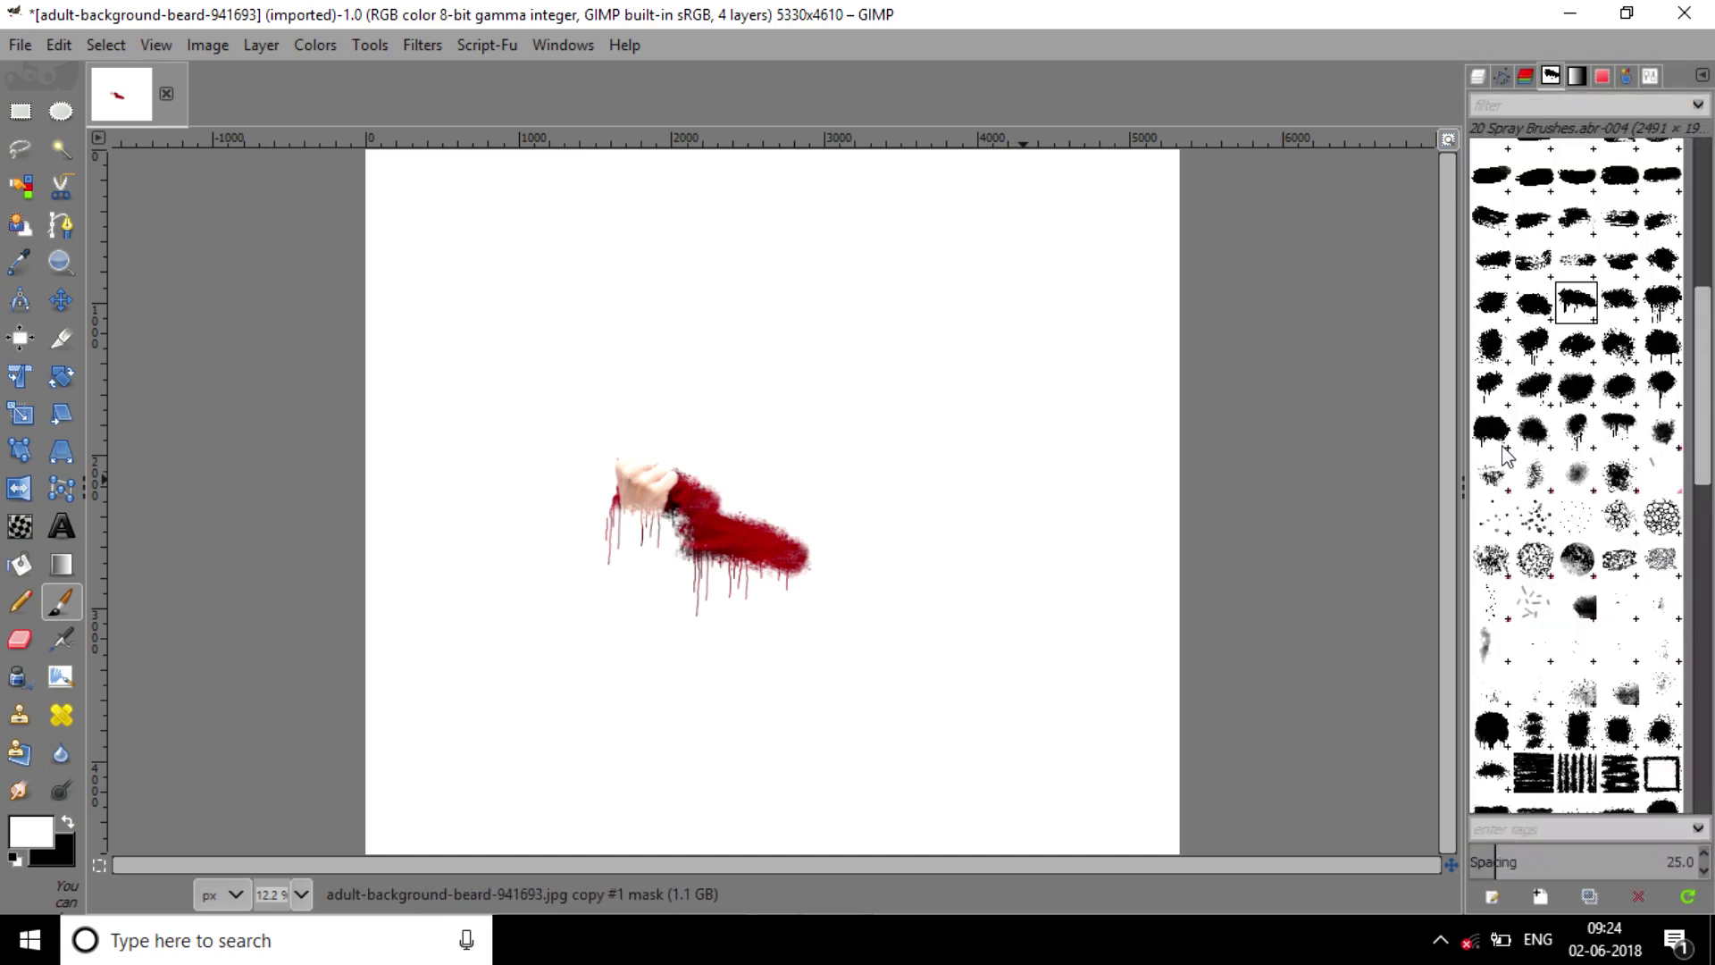
click(1507, 451)
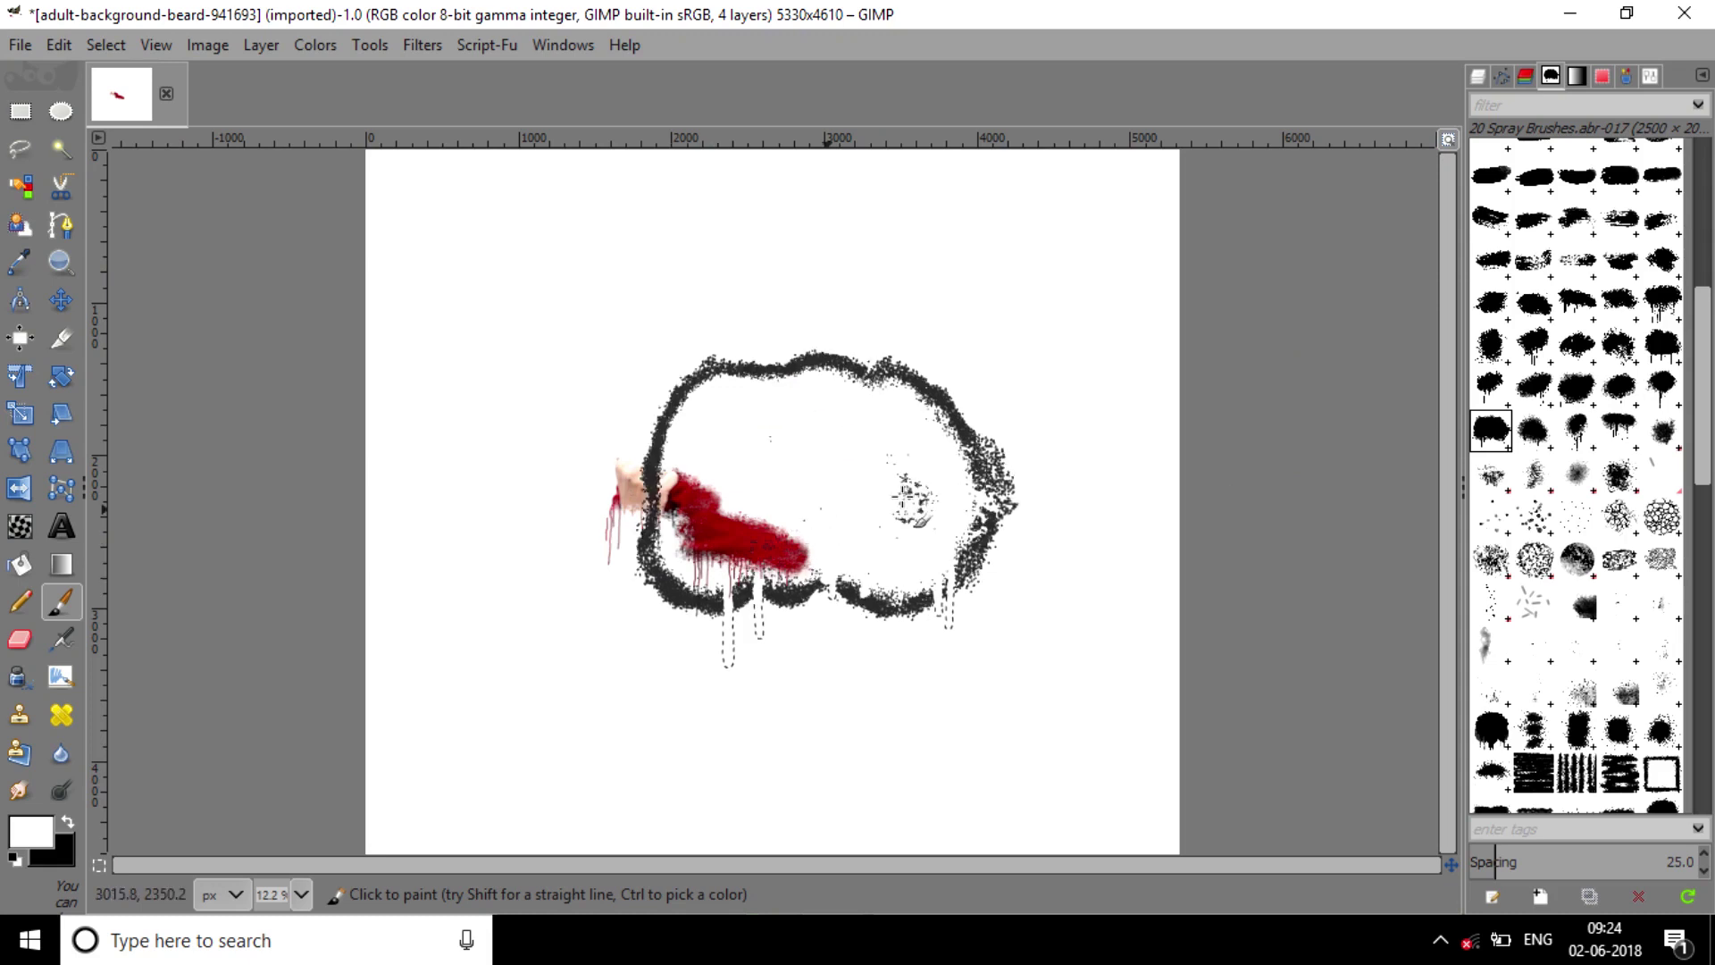
click(1650, 75)
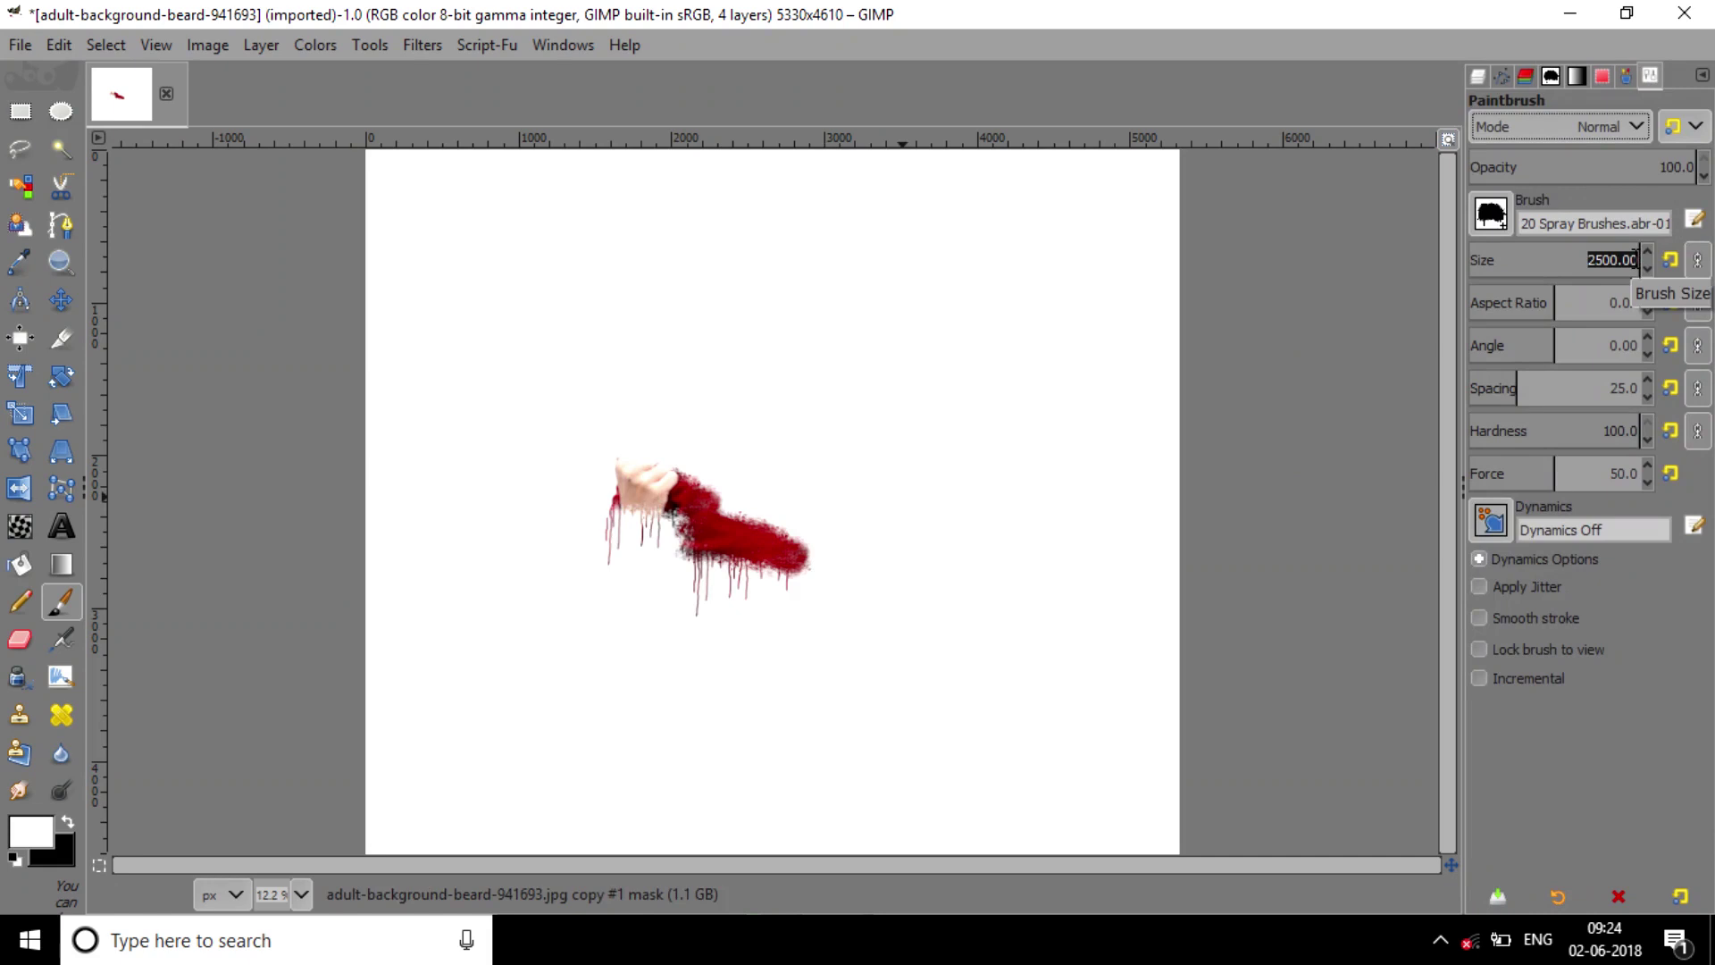
text(1)
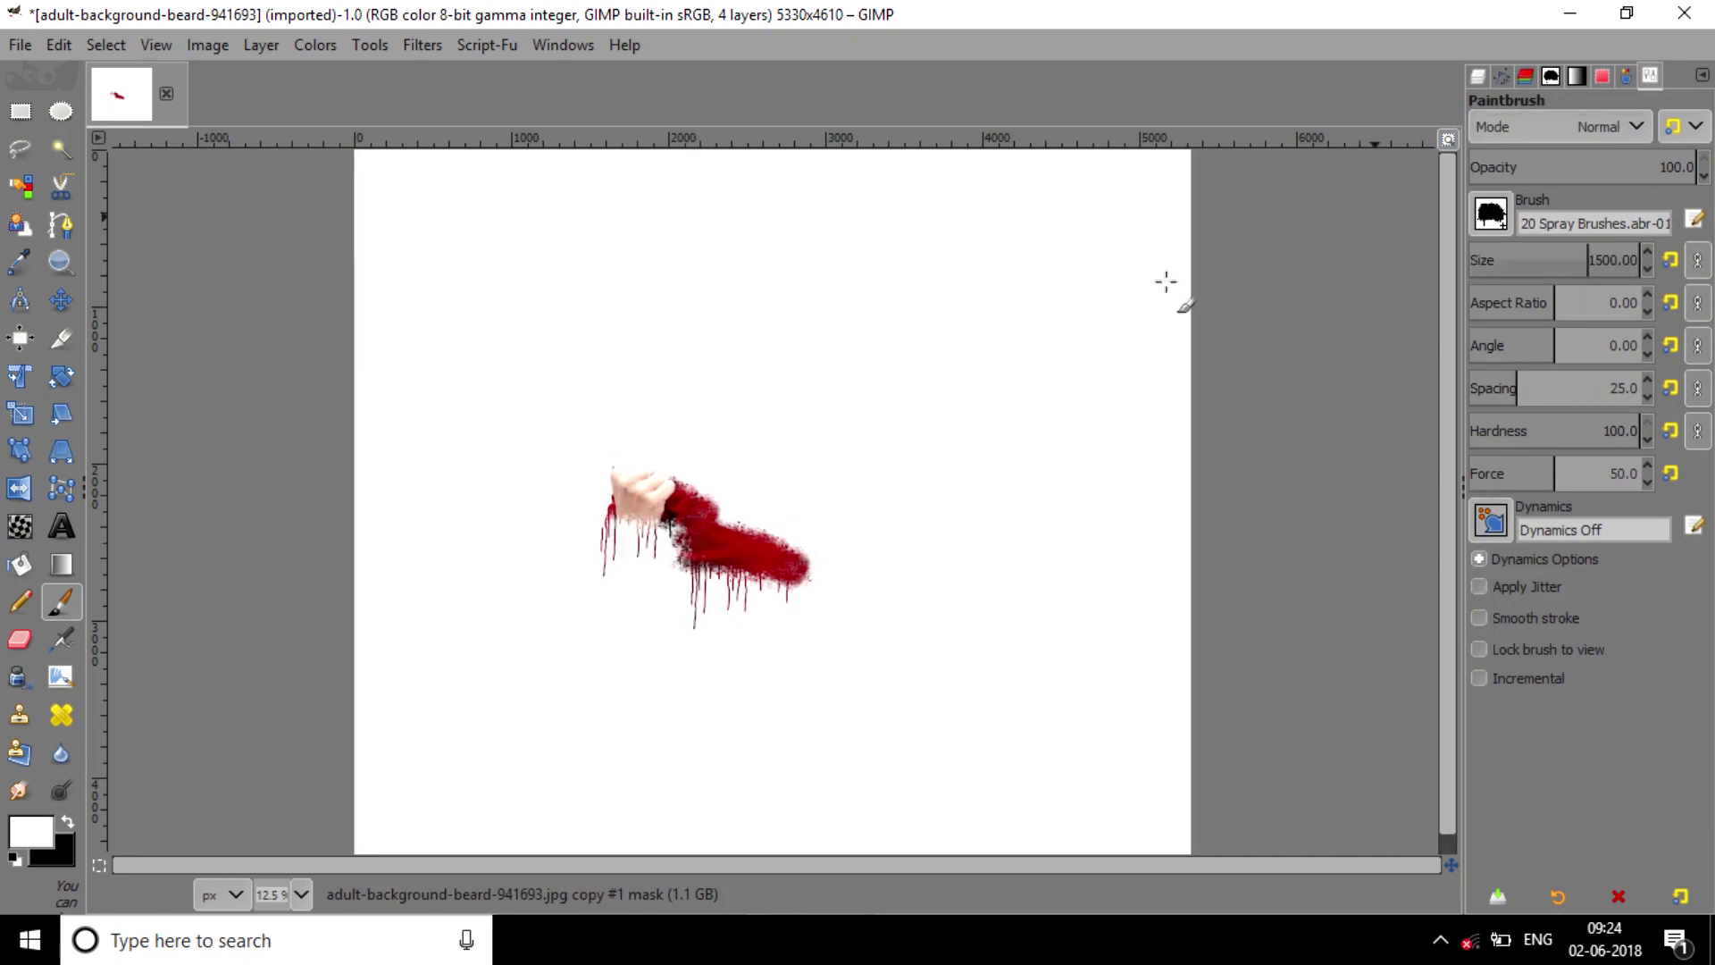
click(851, 486)
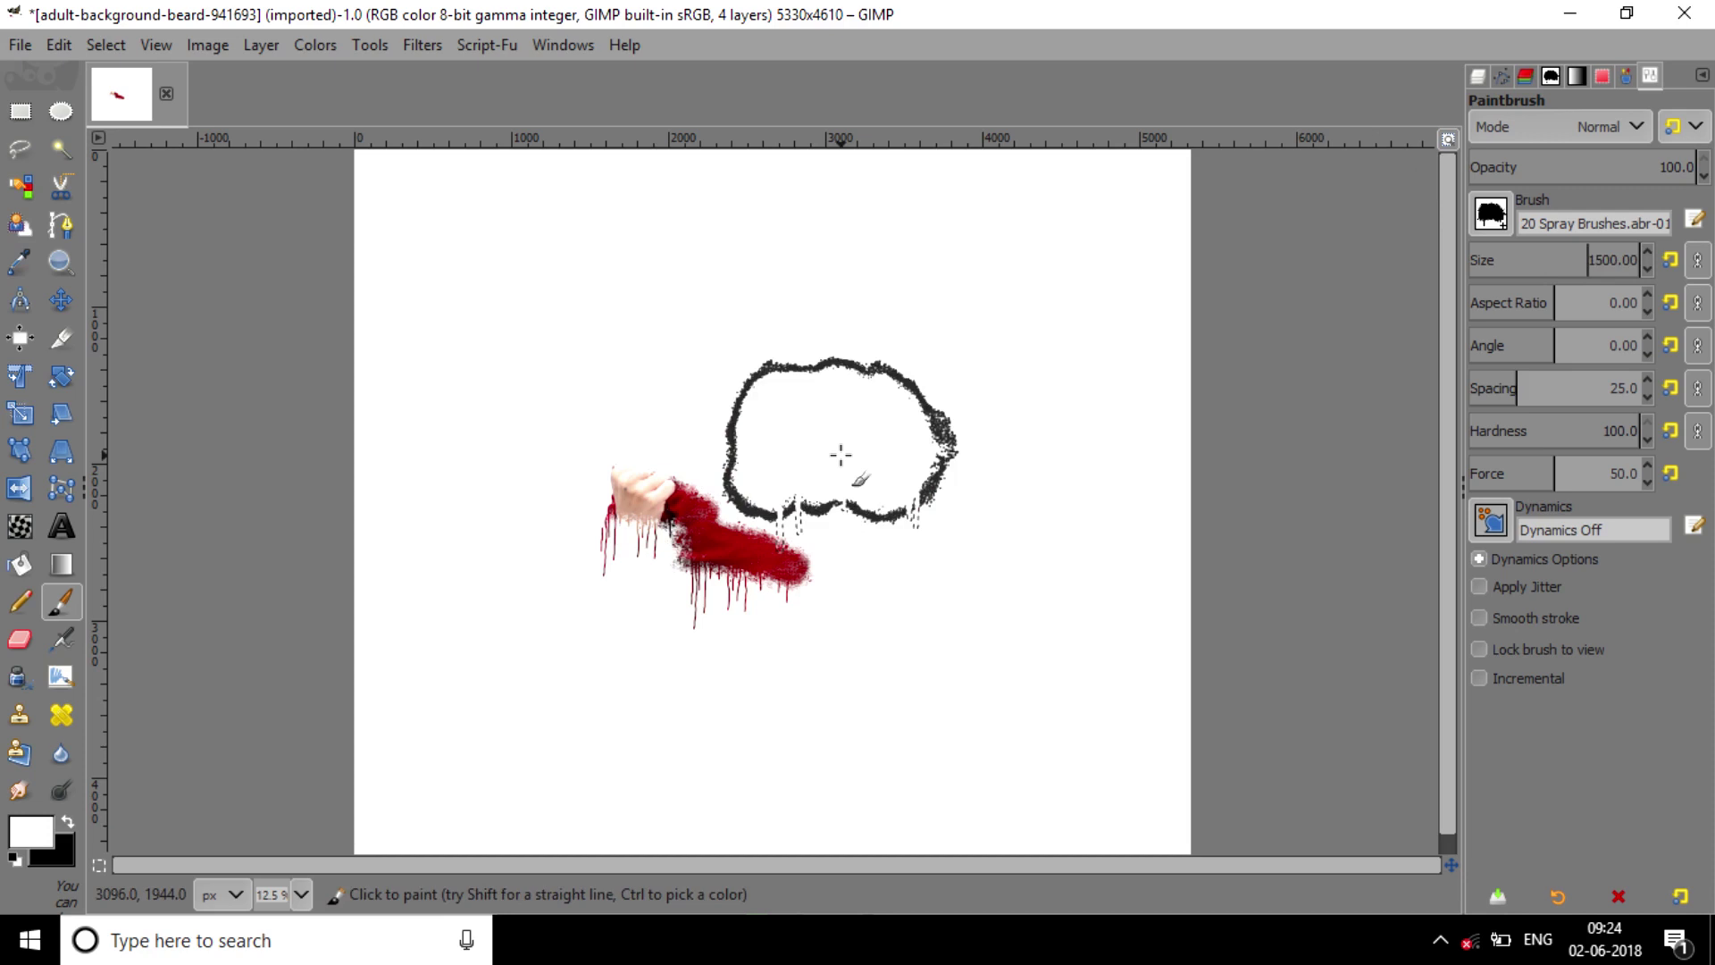
Spray the mask to reveal a large dripping patch of sweater above the fist
click(806, 539)
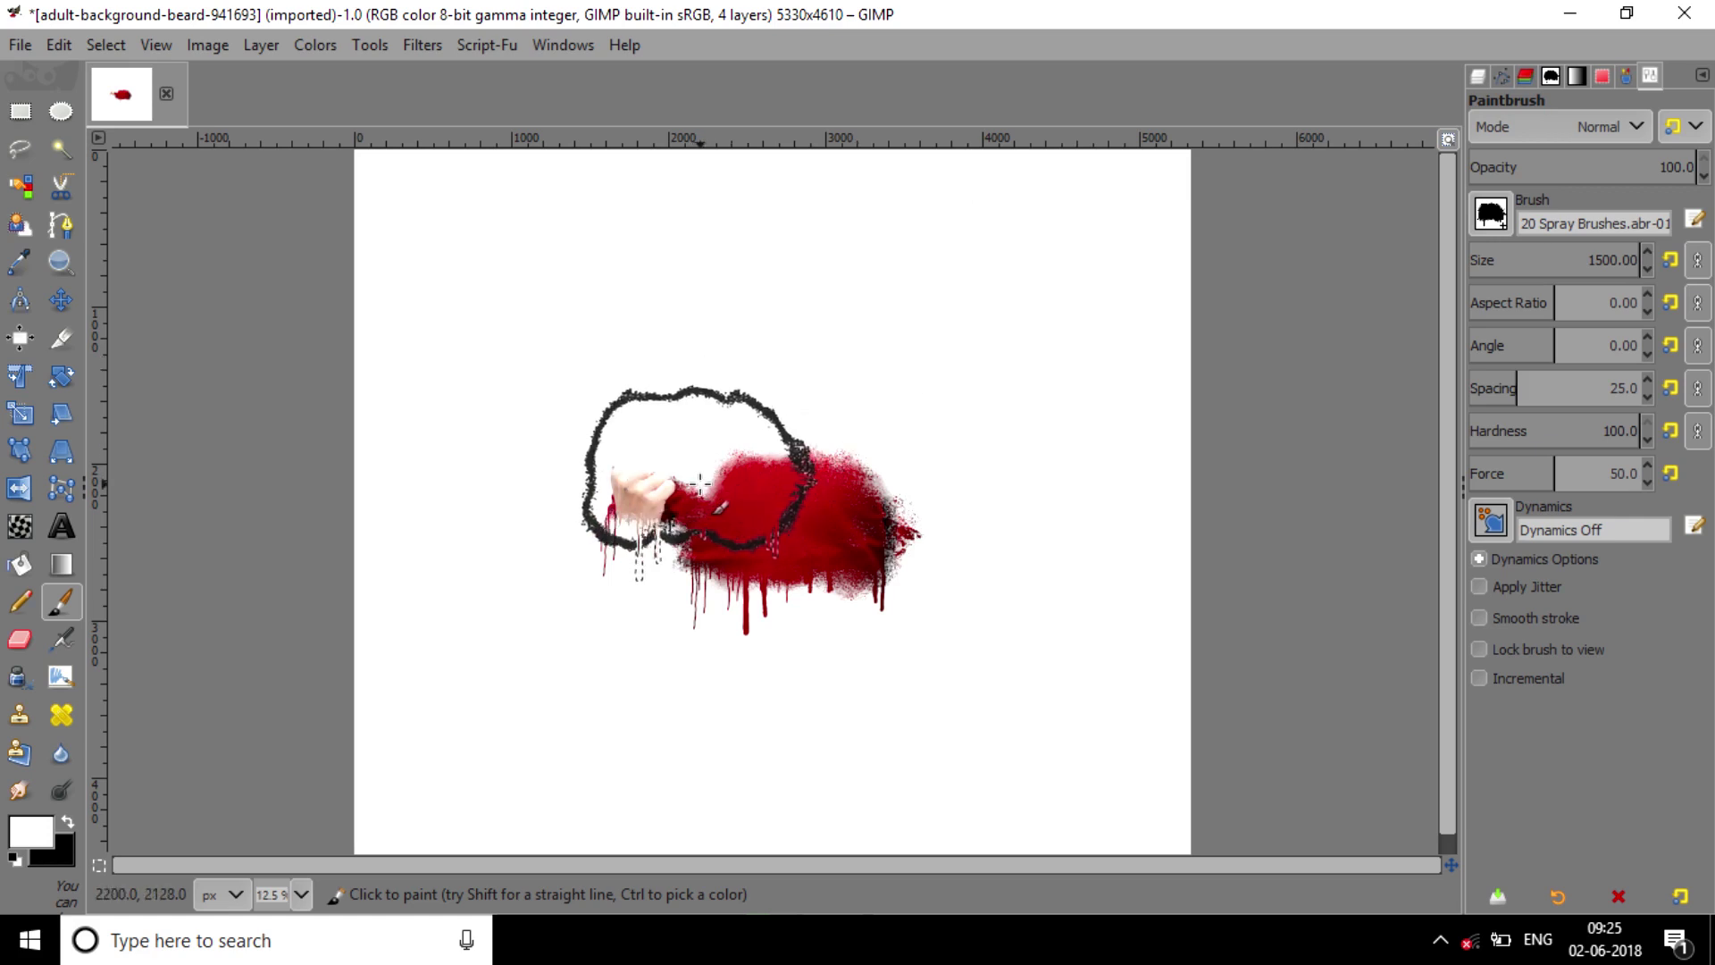
click(699, 484)
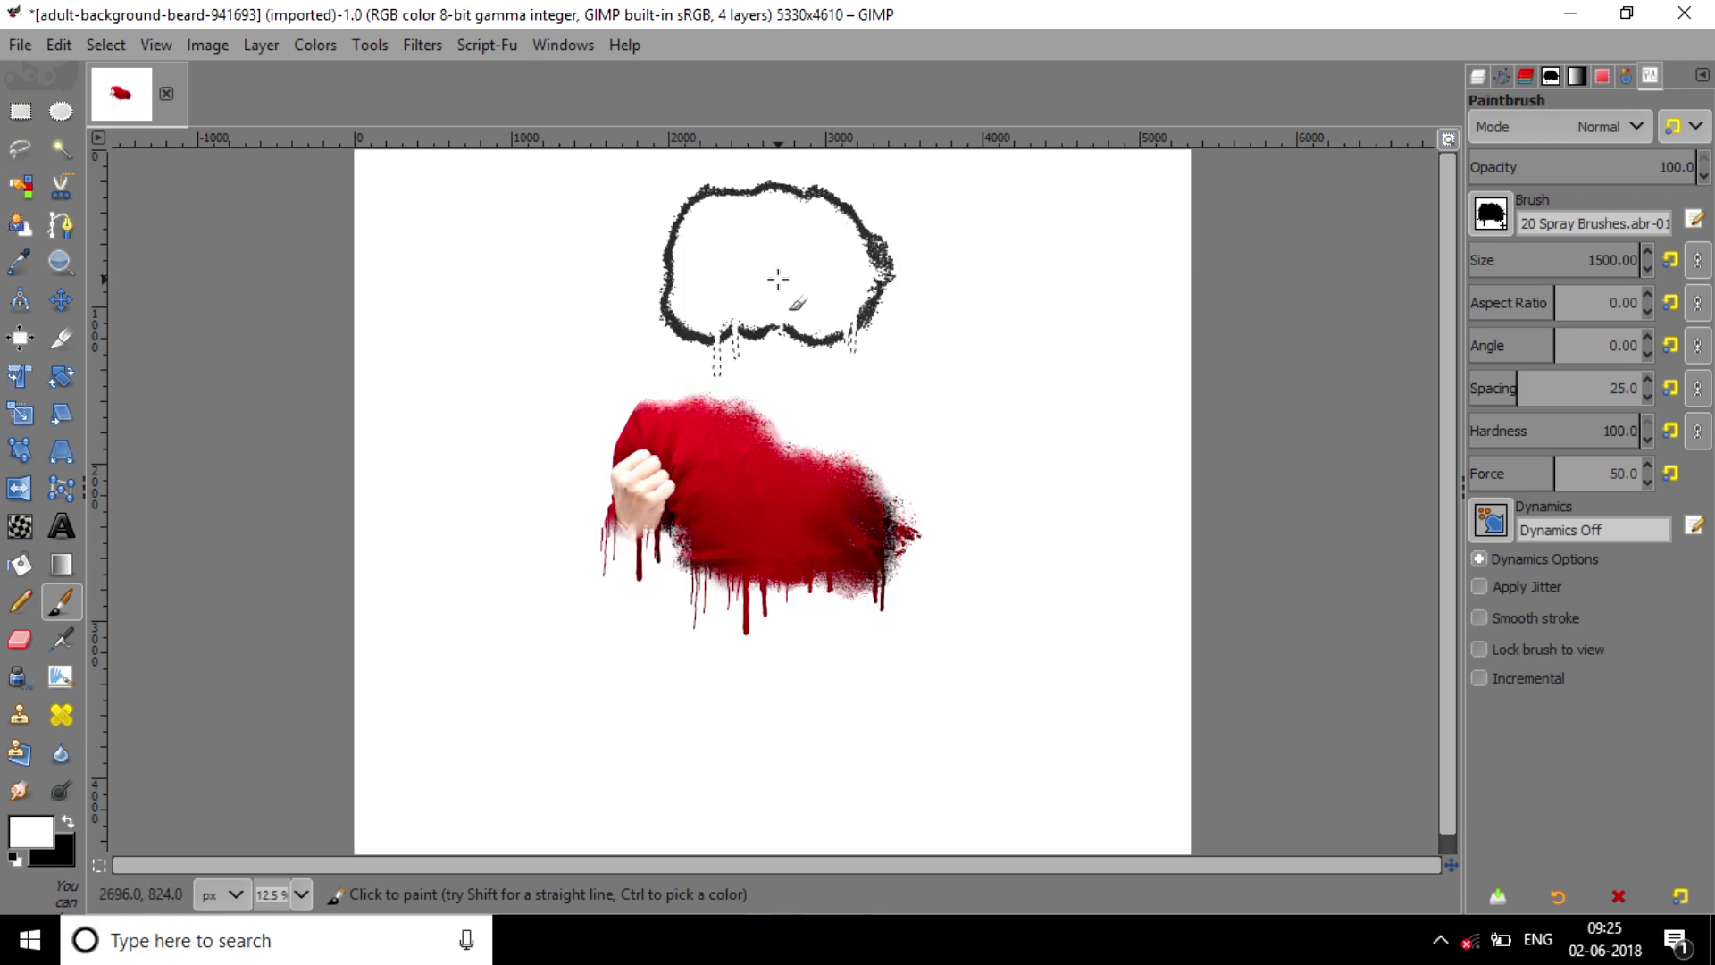
key(ctrl+z)
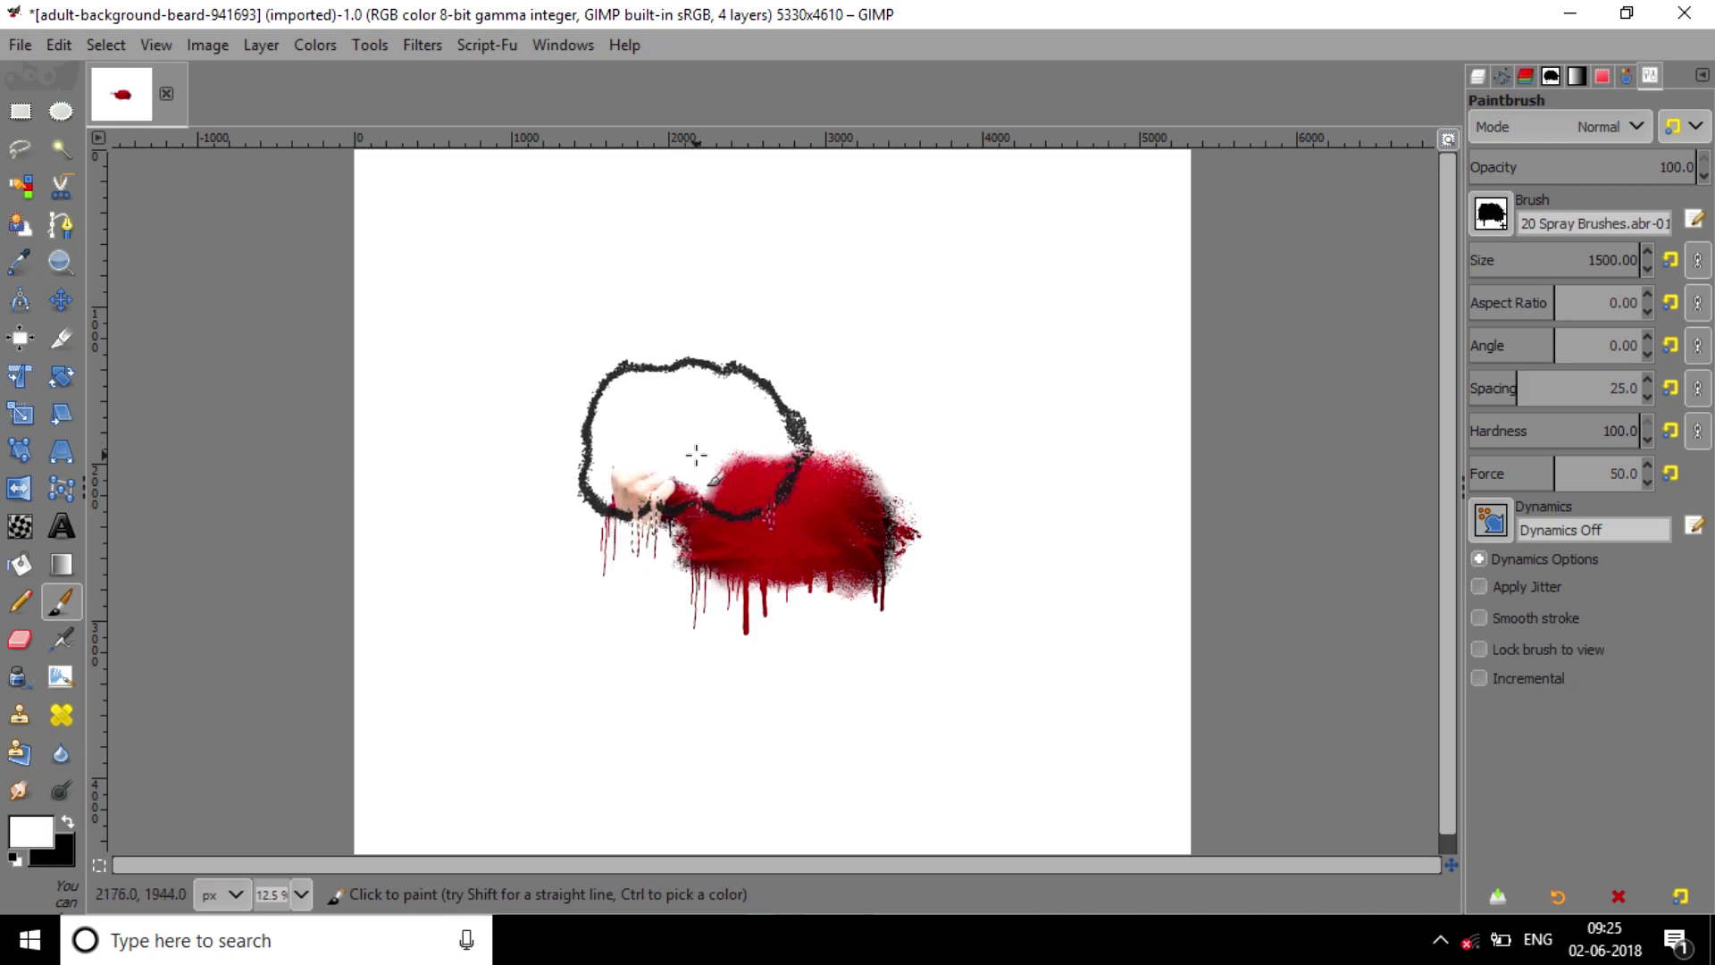
click(695, 456)
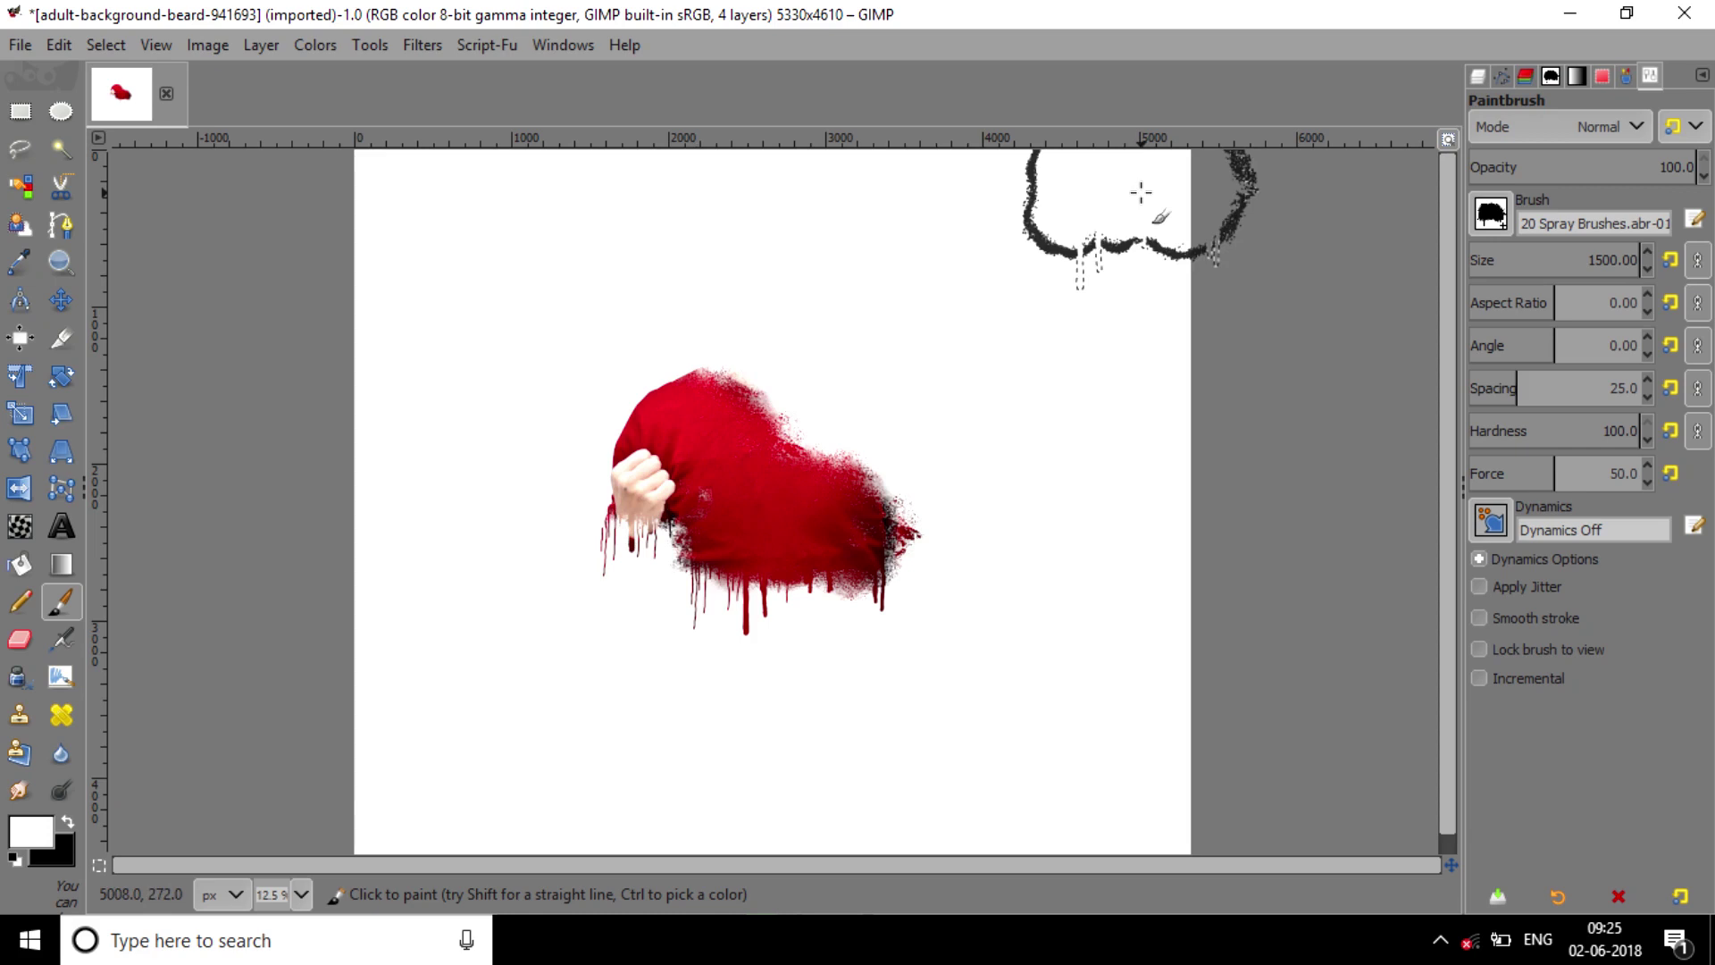
Try other spray brush shapes and stamp a dripping reveal on the sweater
click(1548, 75)
click(1660, 347)
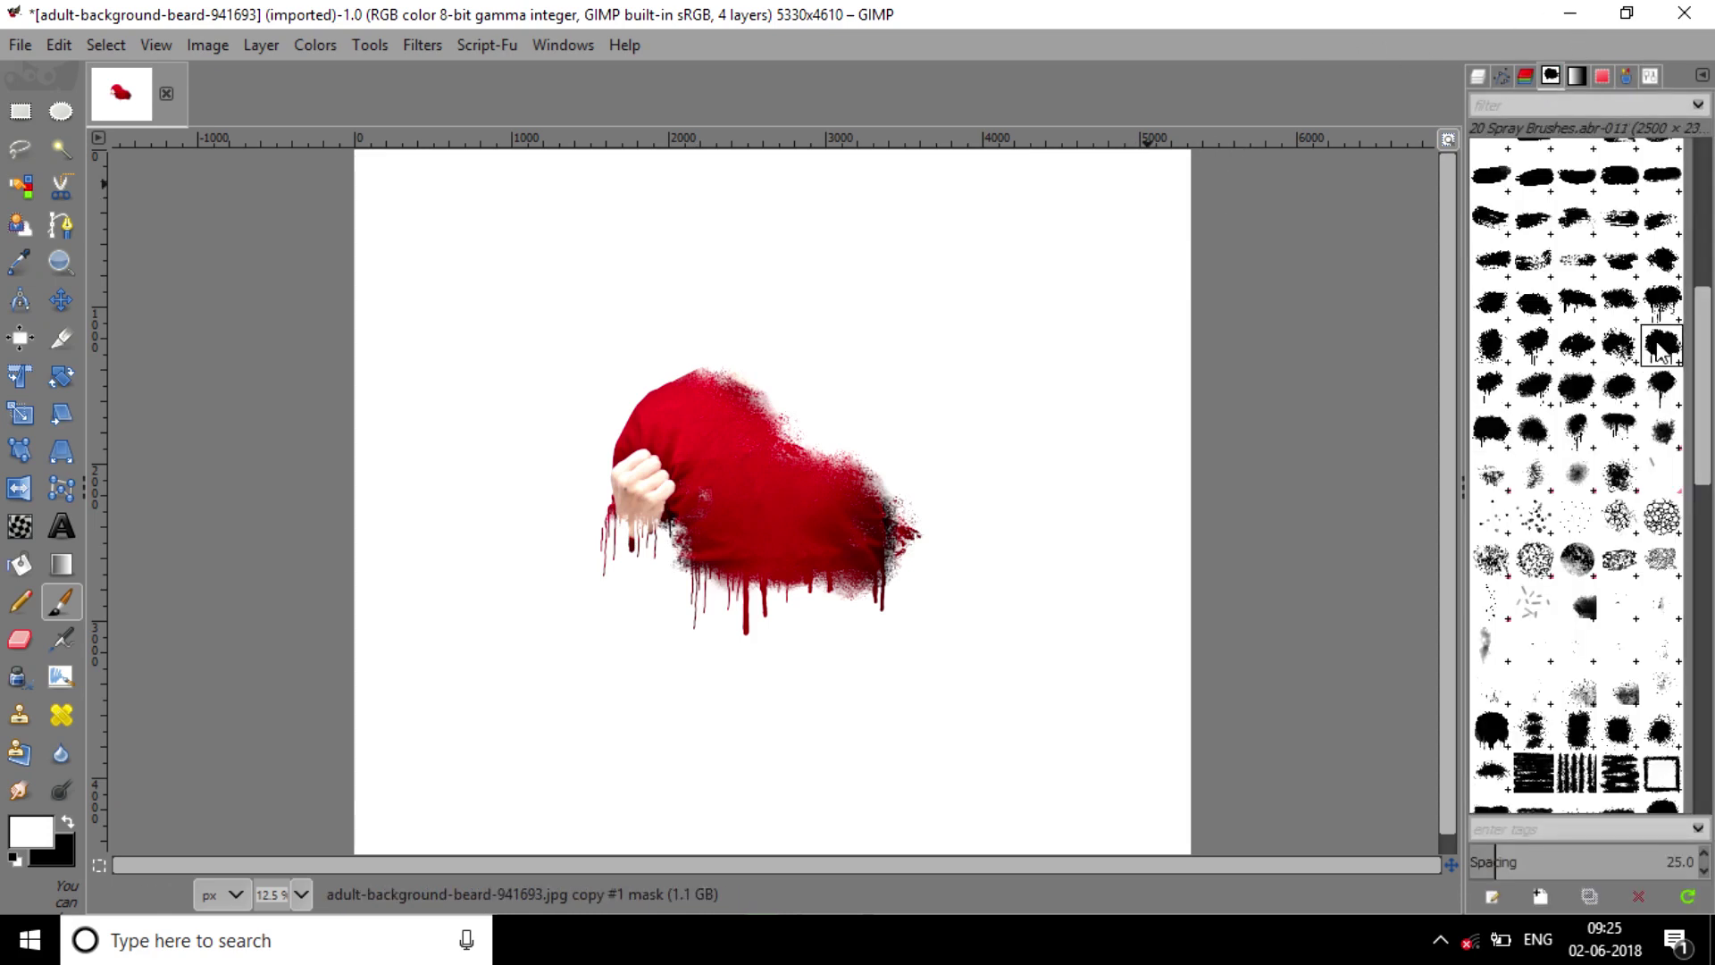
click(1649, 77)
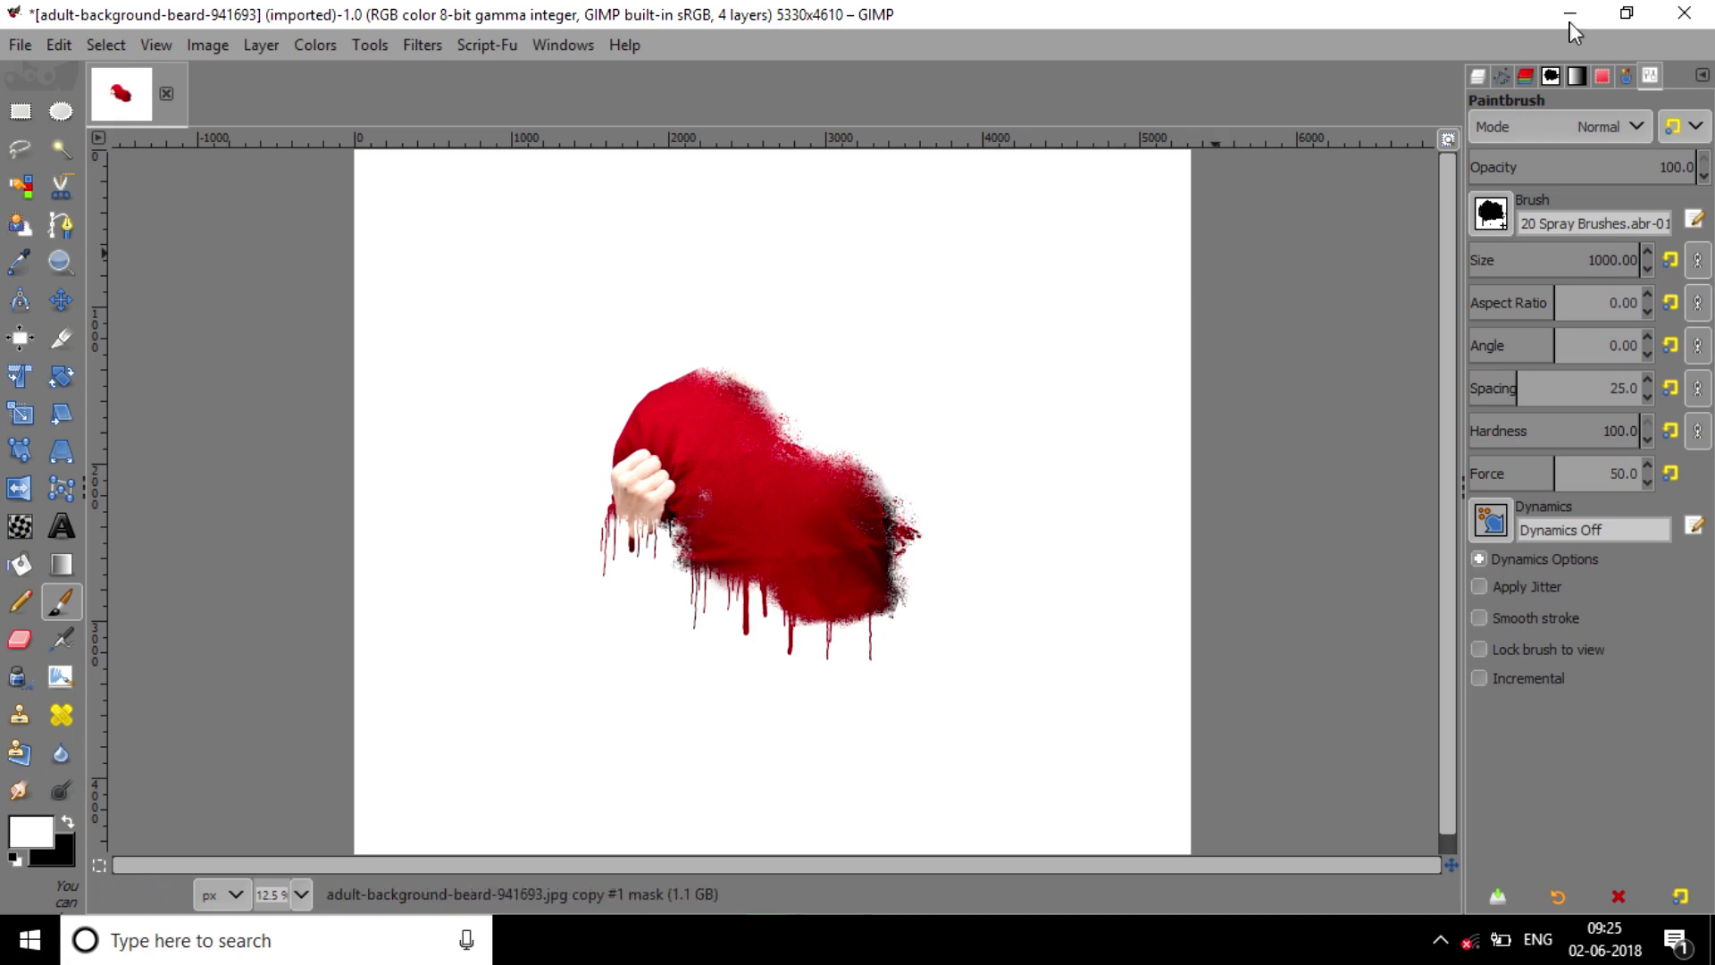
click(1551, 76)
click(1663, 387)
click(1651, 77)
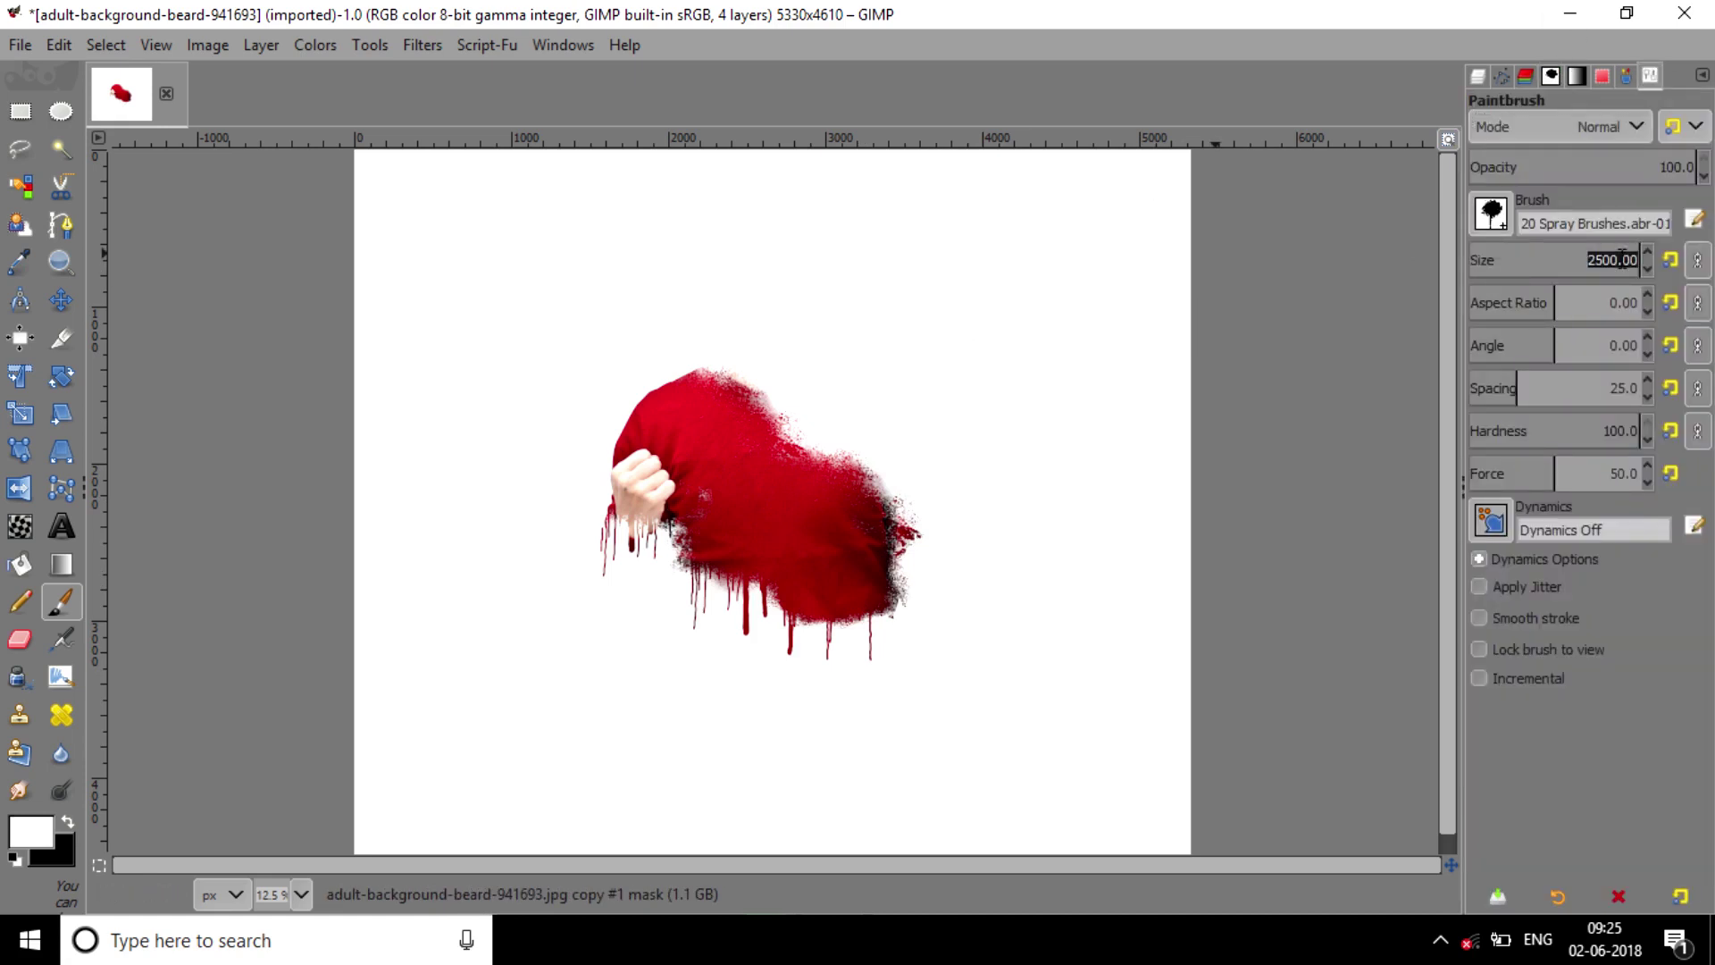
click(850, 583)
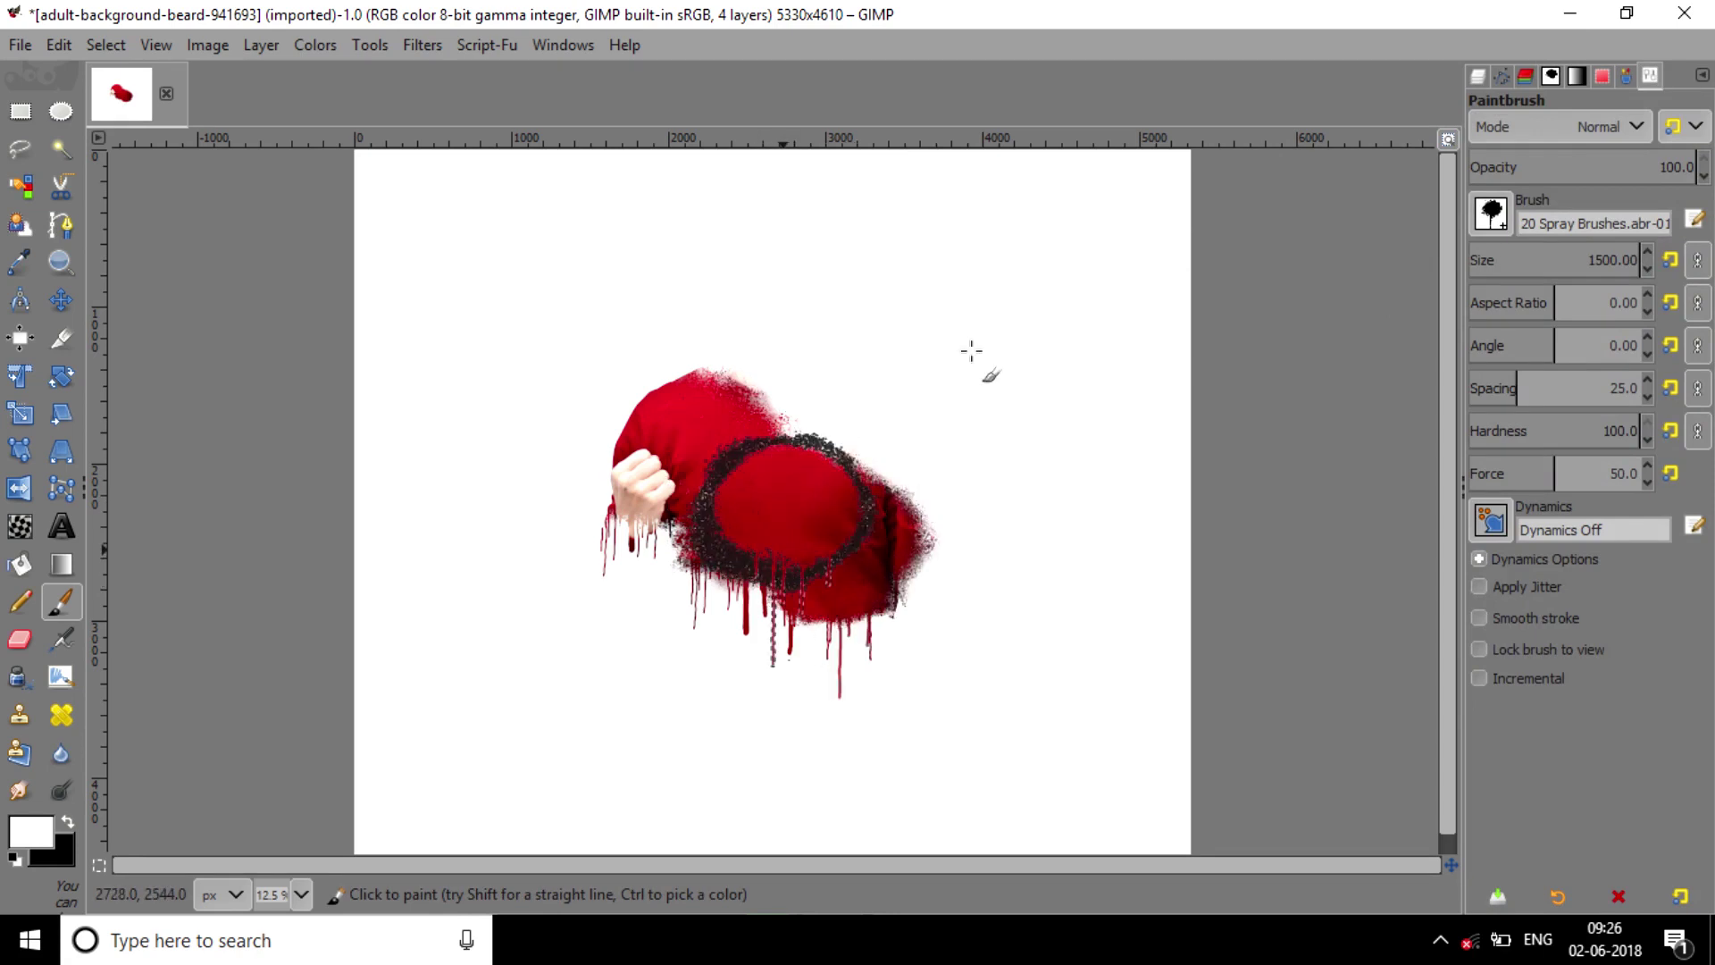
Return to the dripping spray brush, spray along the right sleeve, then undo those strokes
click(1552, 77)
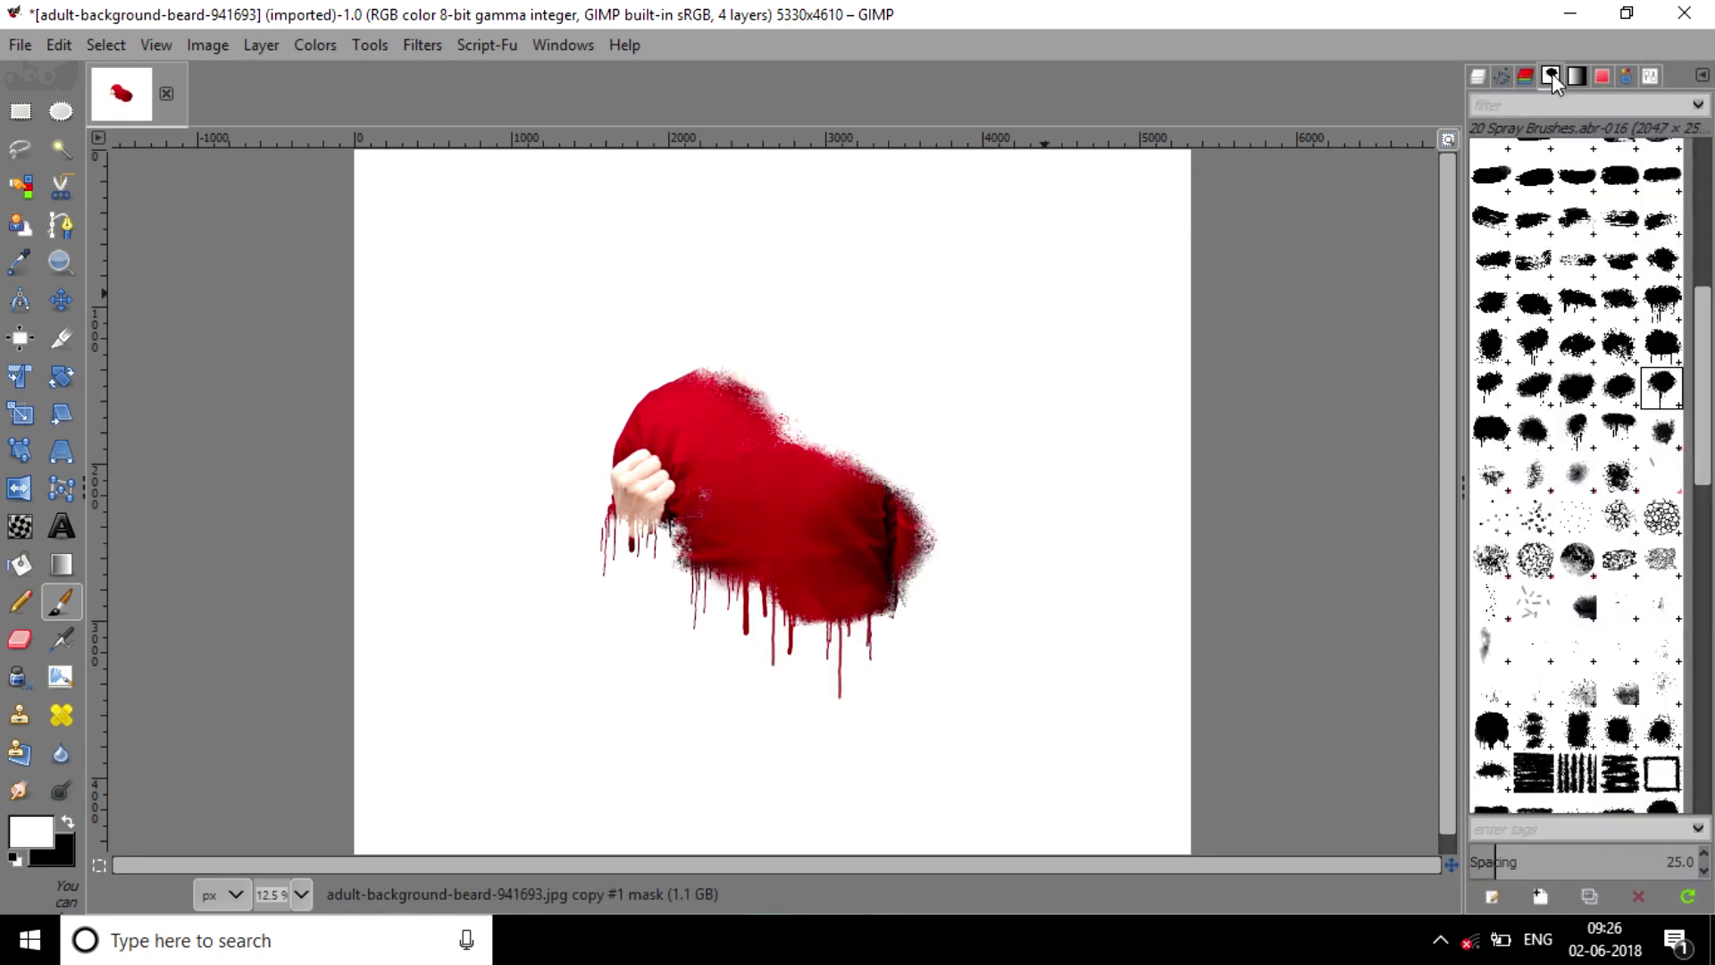
click(1663, 301)
click(1650, 75)
text(1000.00)
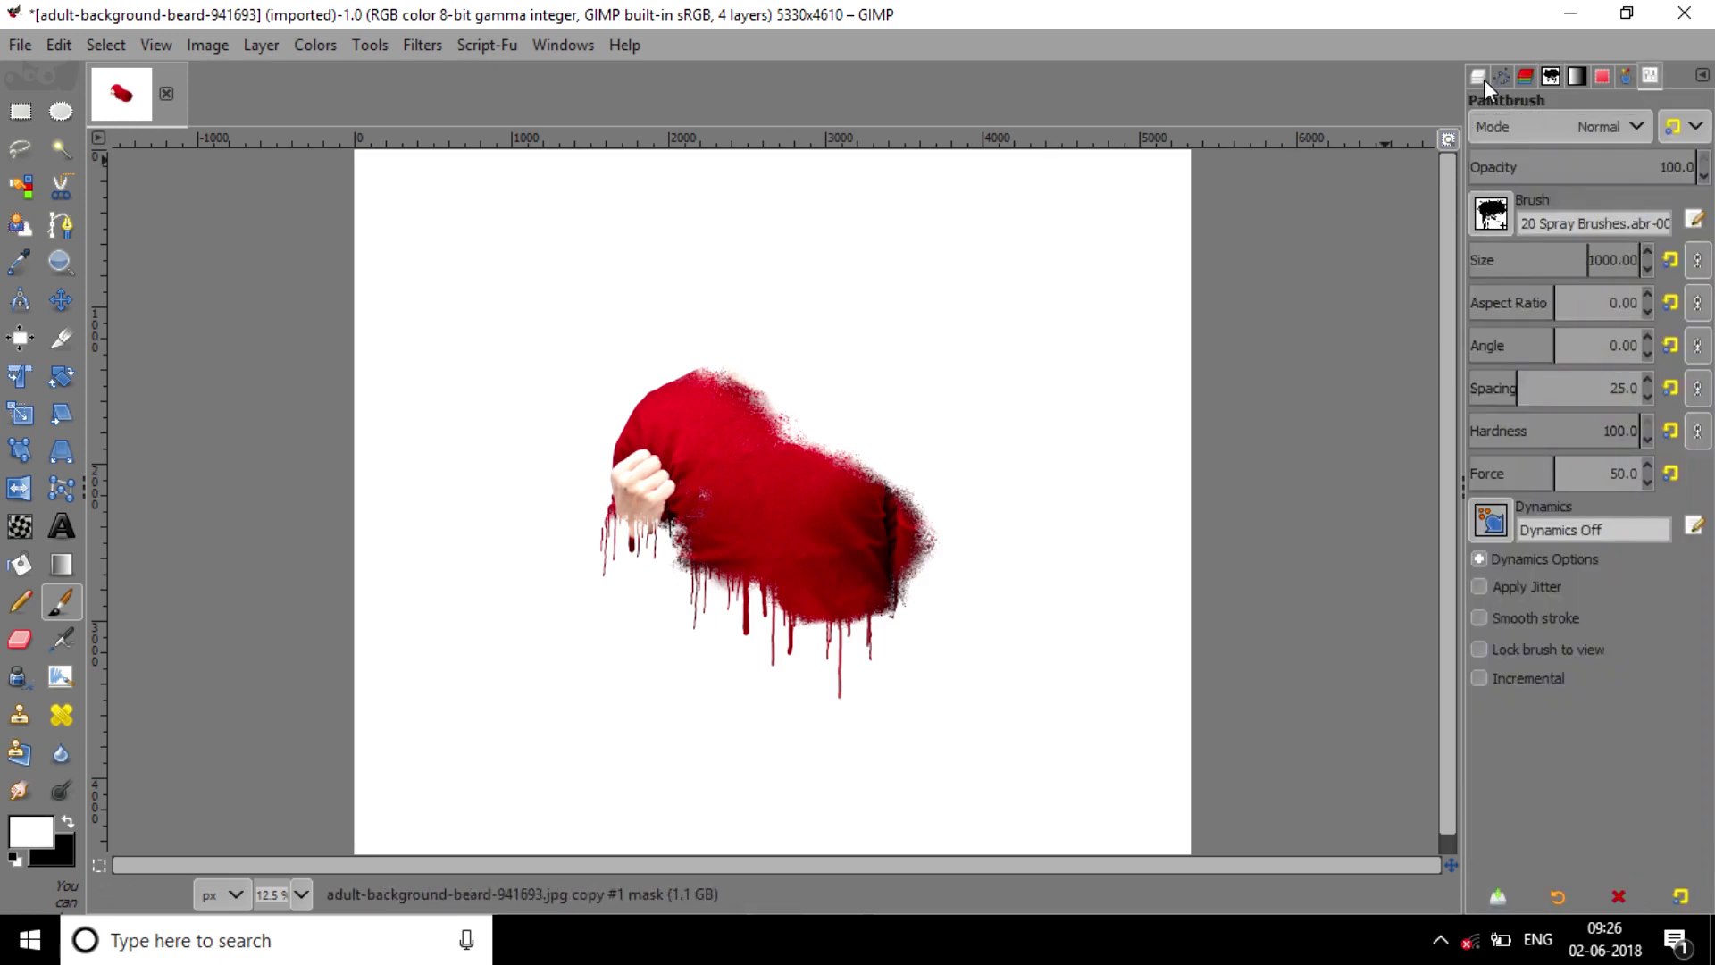
click(1480, 76)
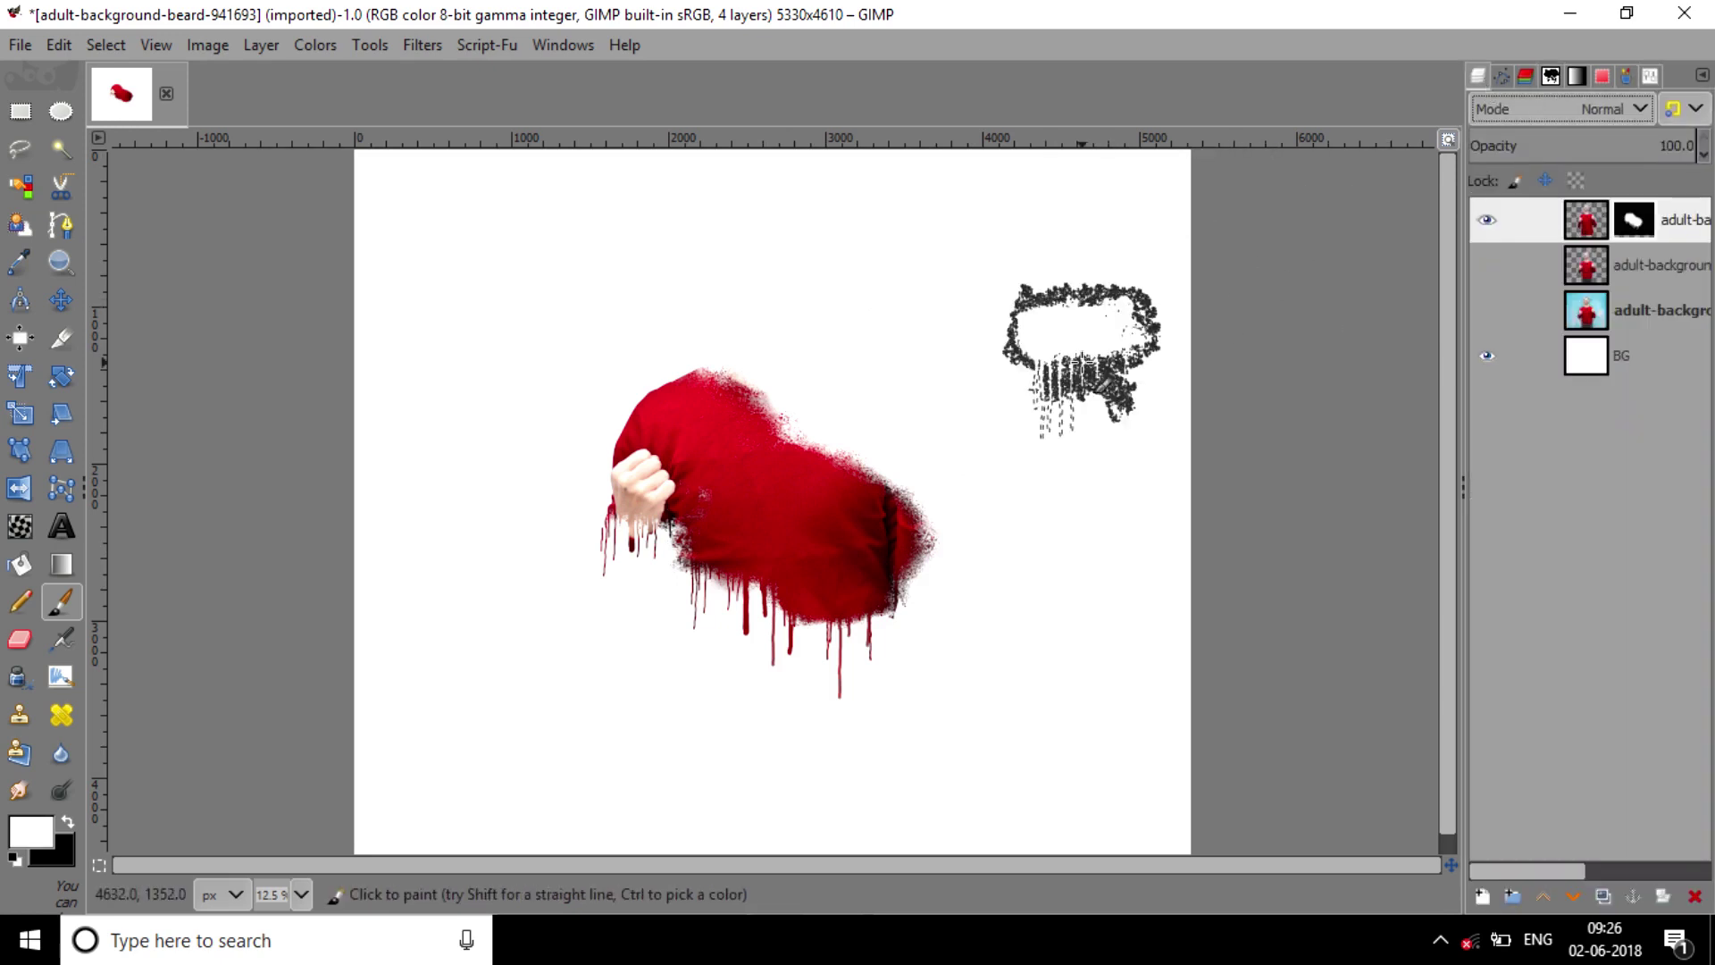
click(945, 517)
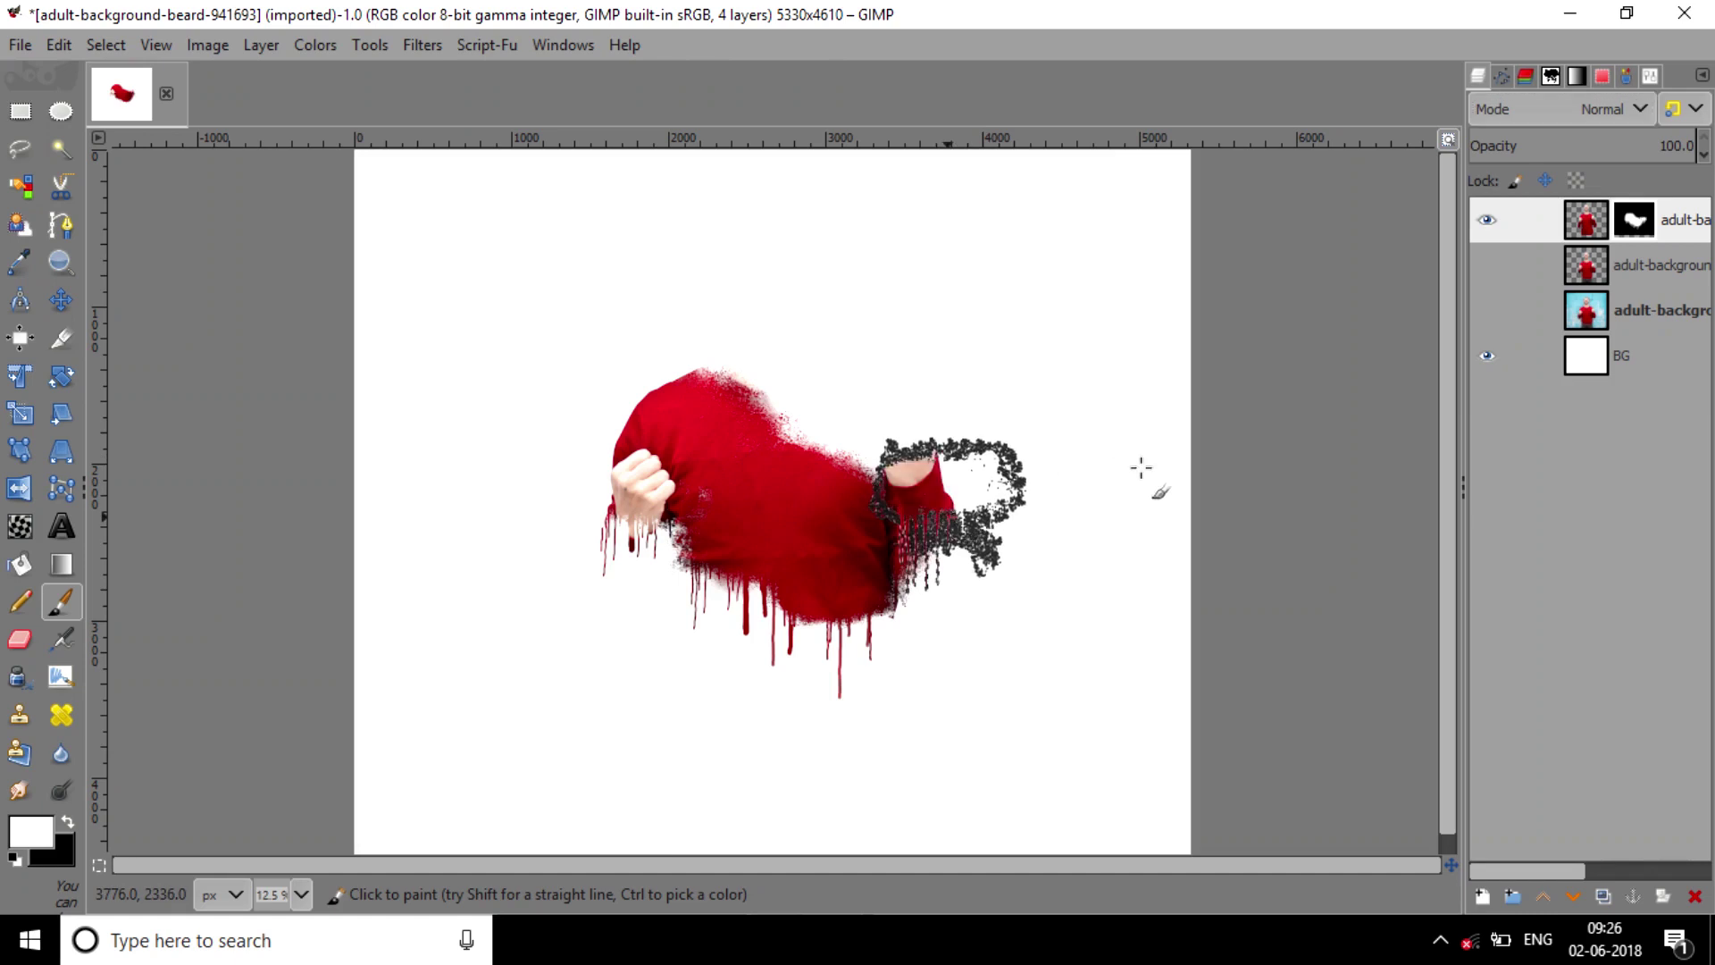
click(942, 547)
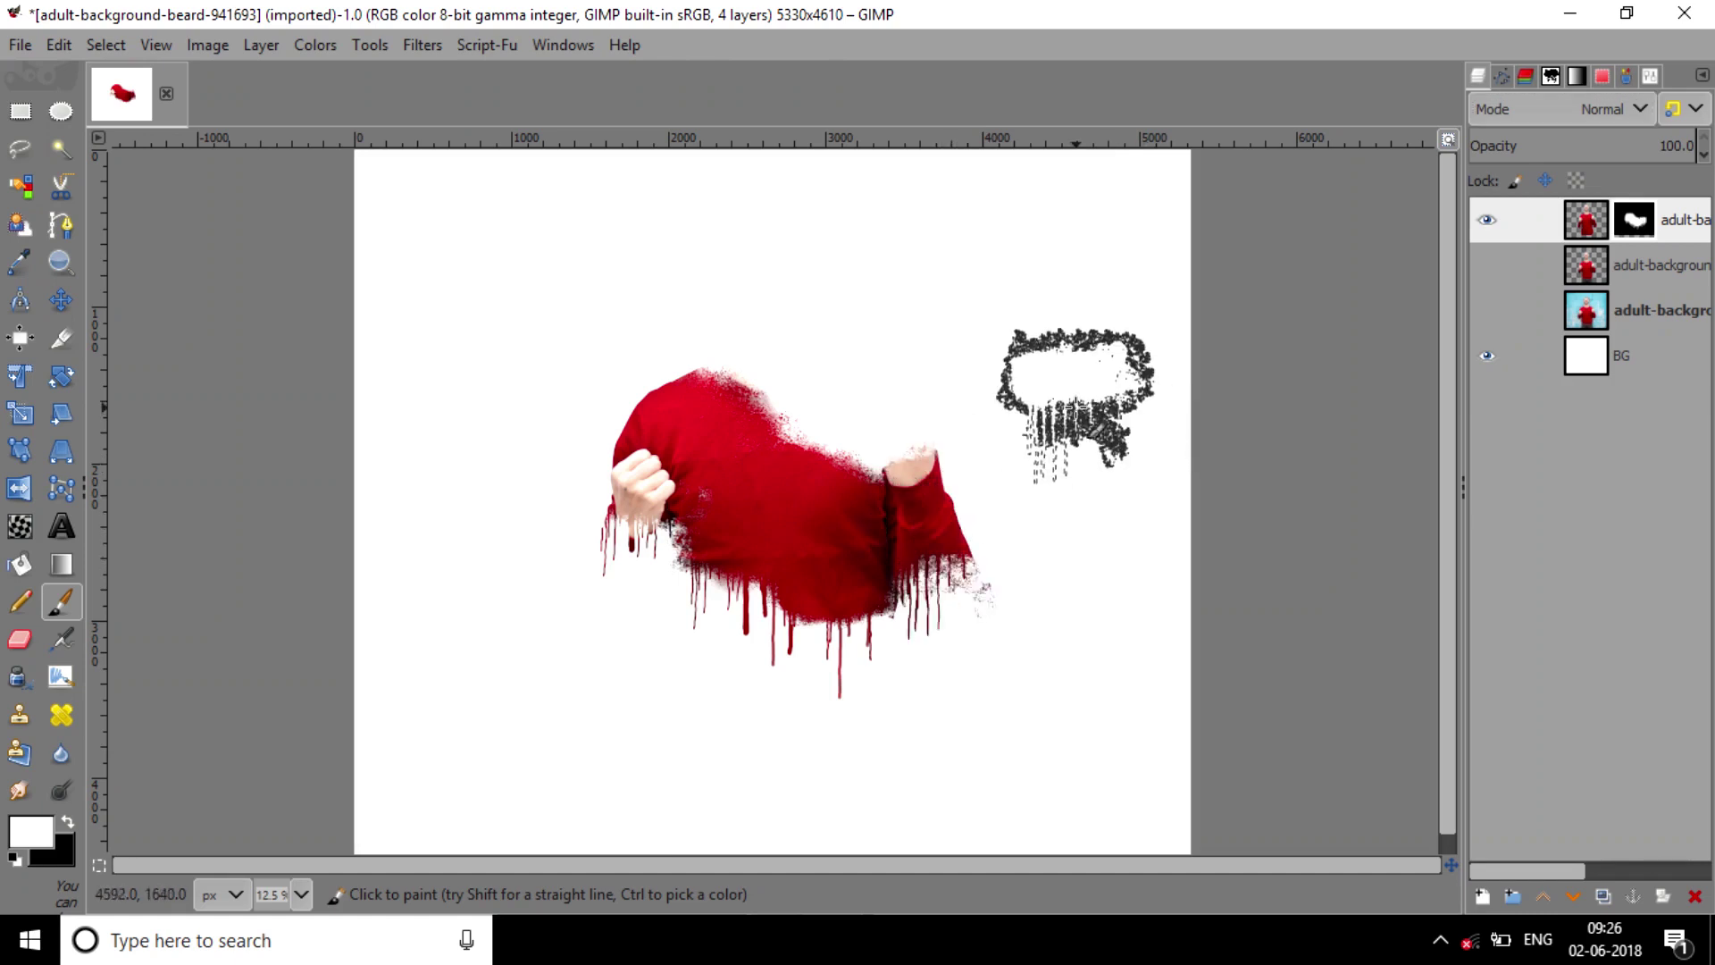
key(ctrl+z)
key(ctrl+z)
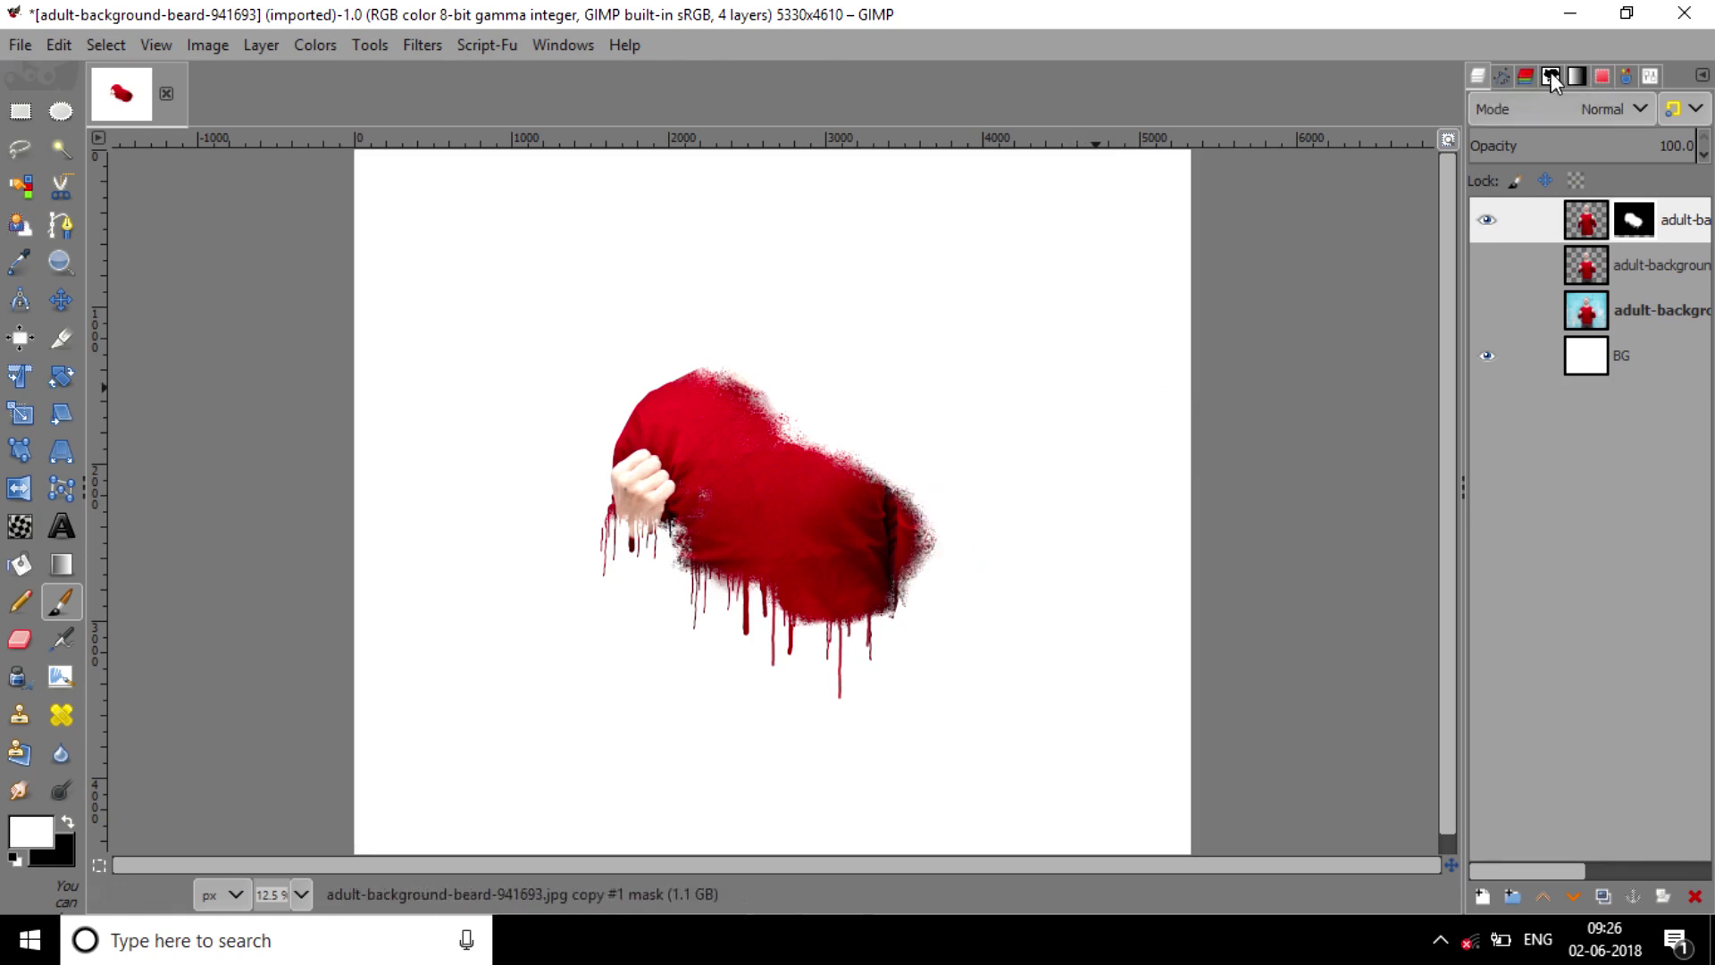
Pick a new spray brush, resize it, and try revealing the right arm, then undo
click(1551, 75)
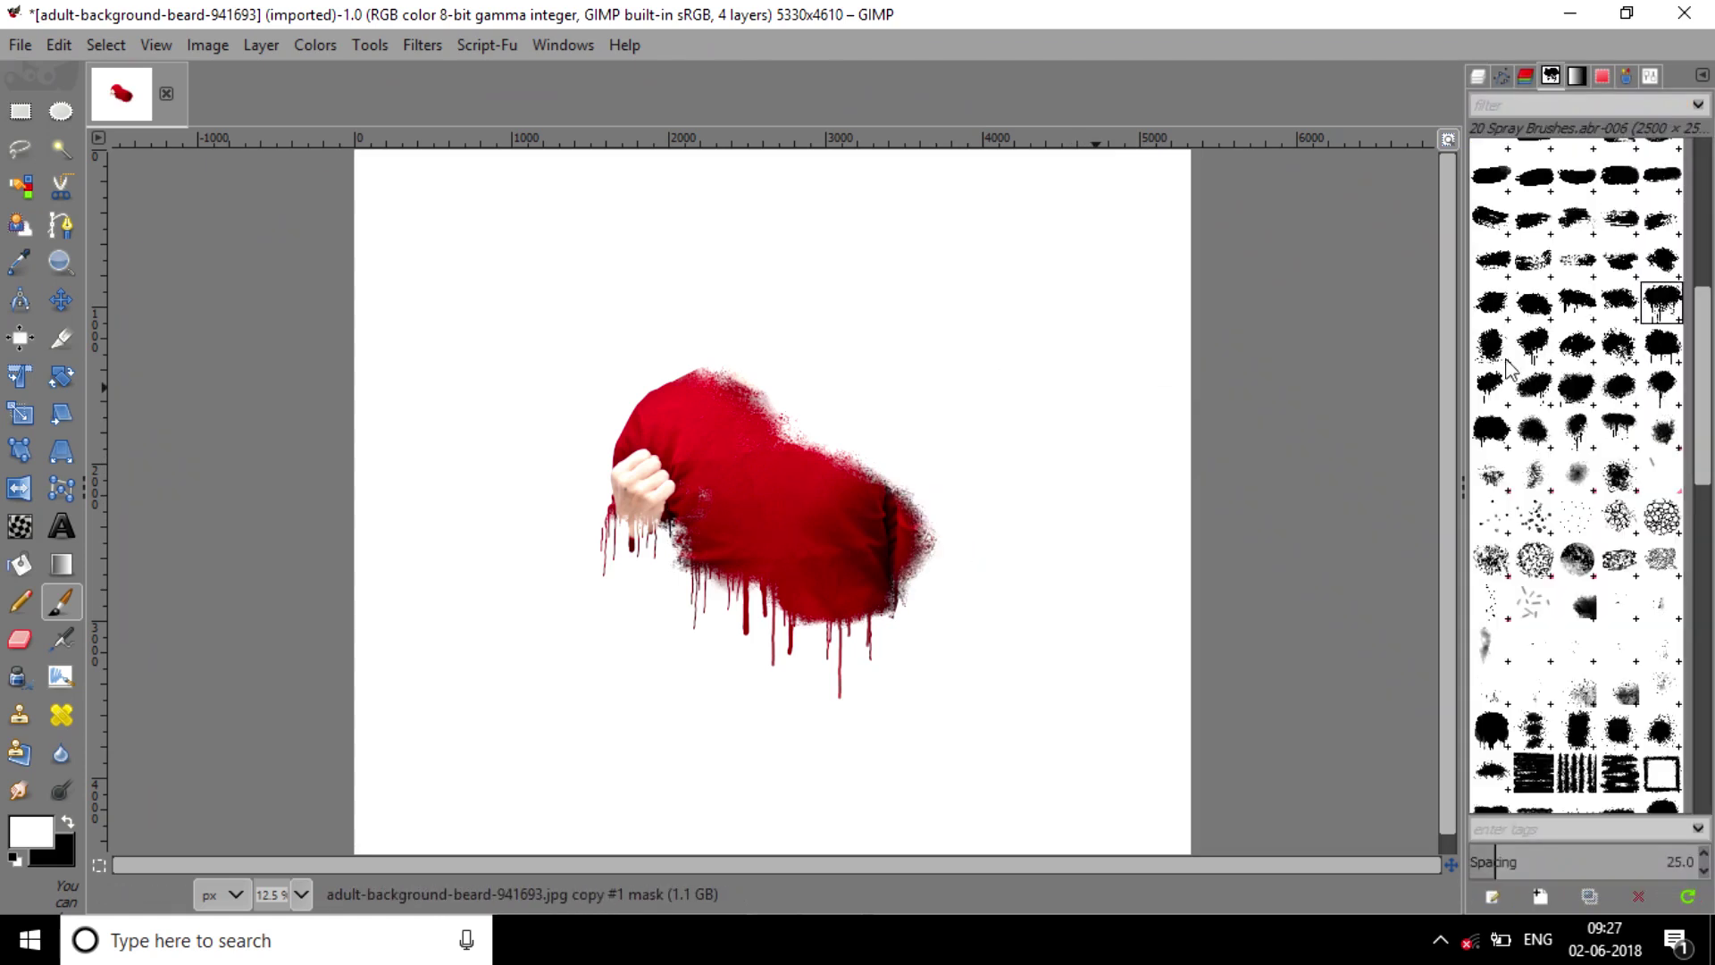
click(1532, 361)
click(1651, 79)
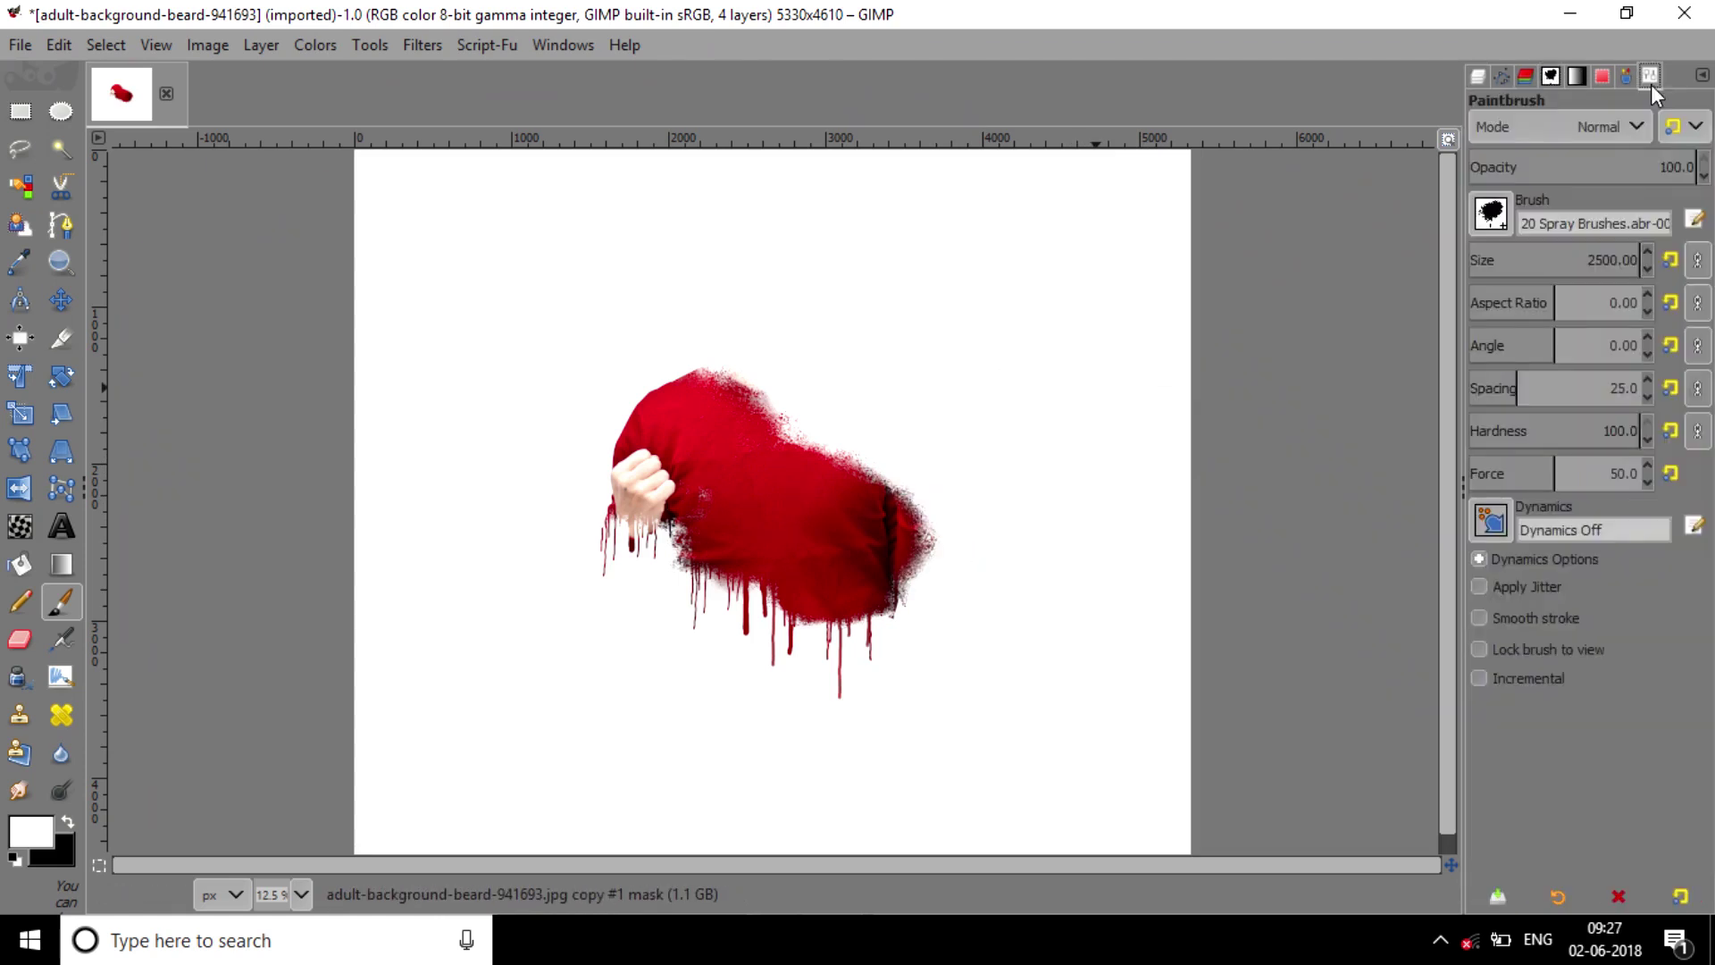
triple_click(1591, 259)
text(10)
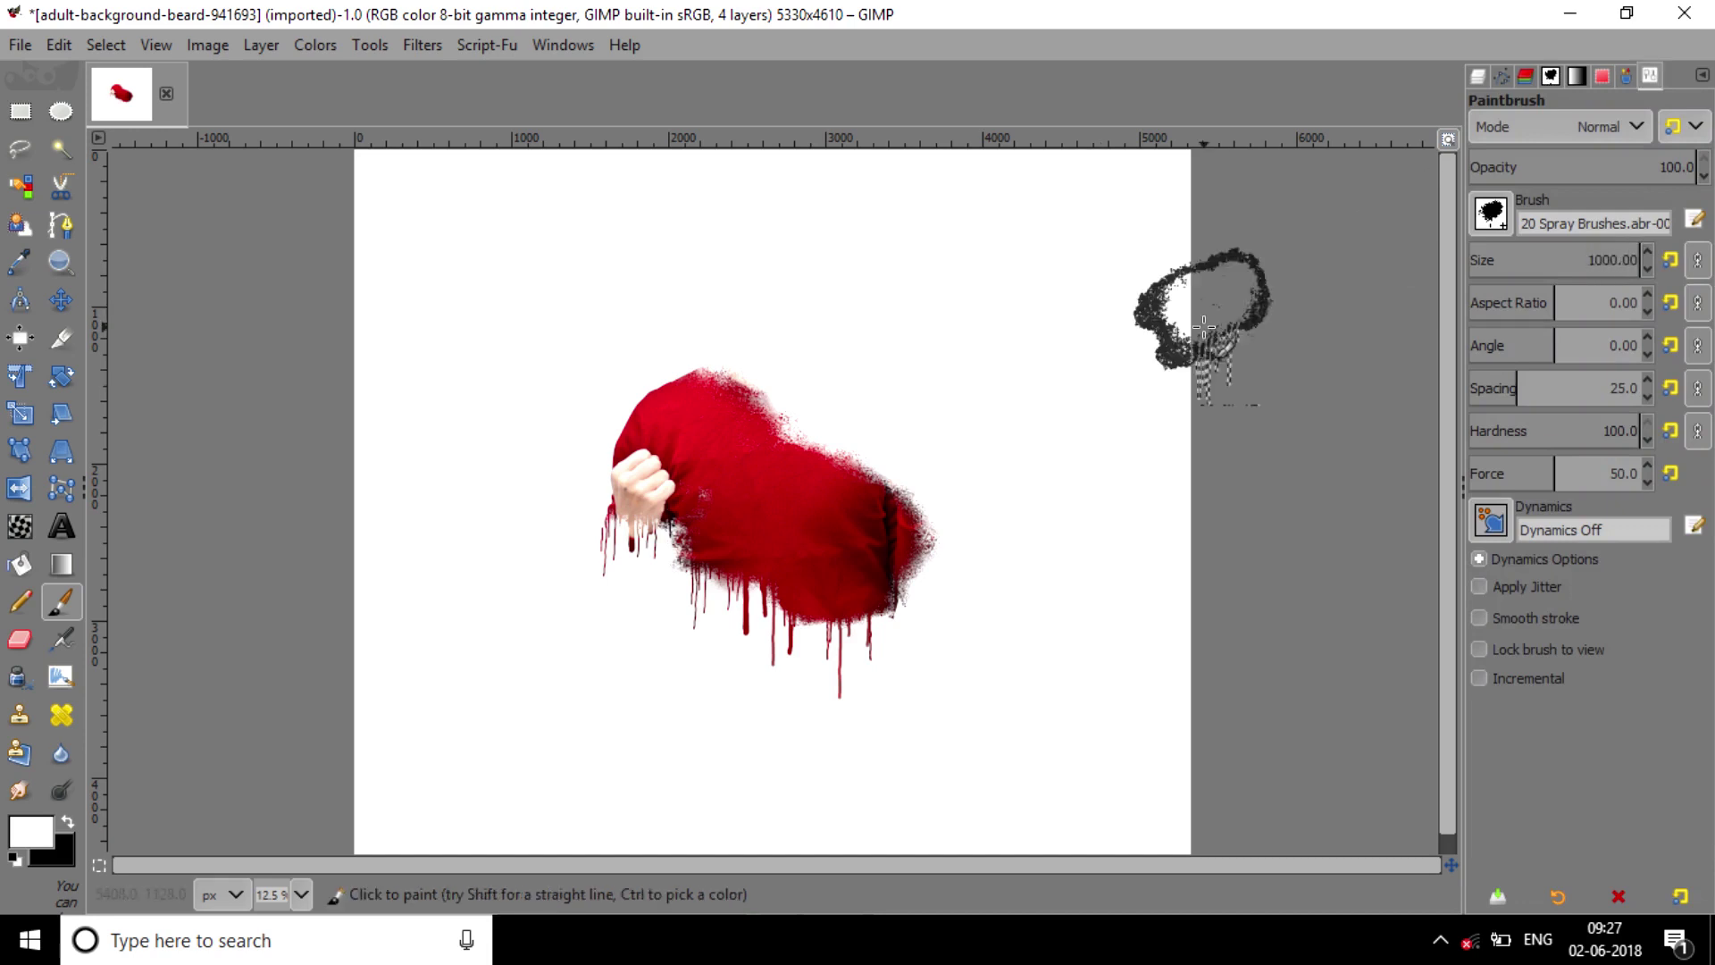
click(1479, 75)
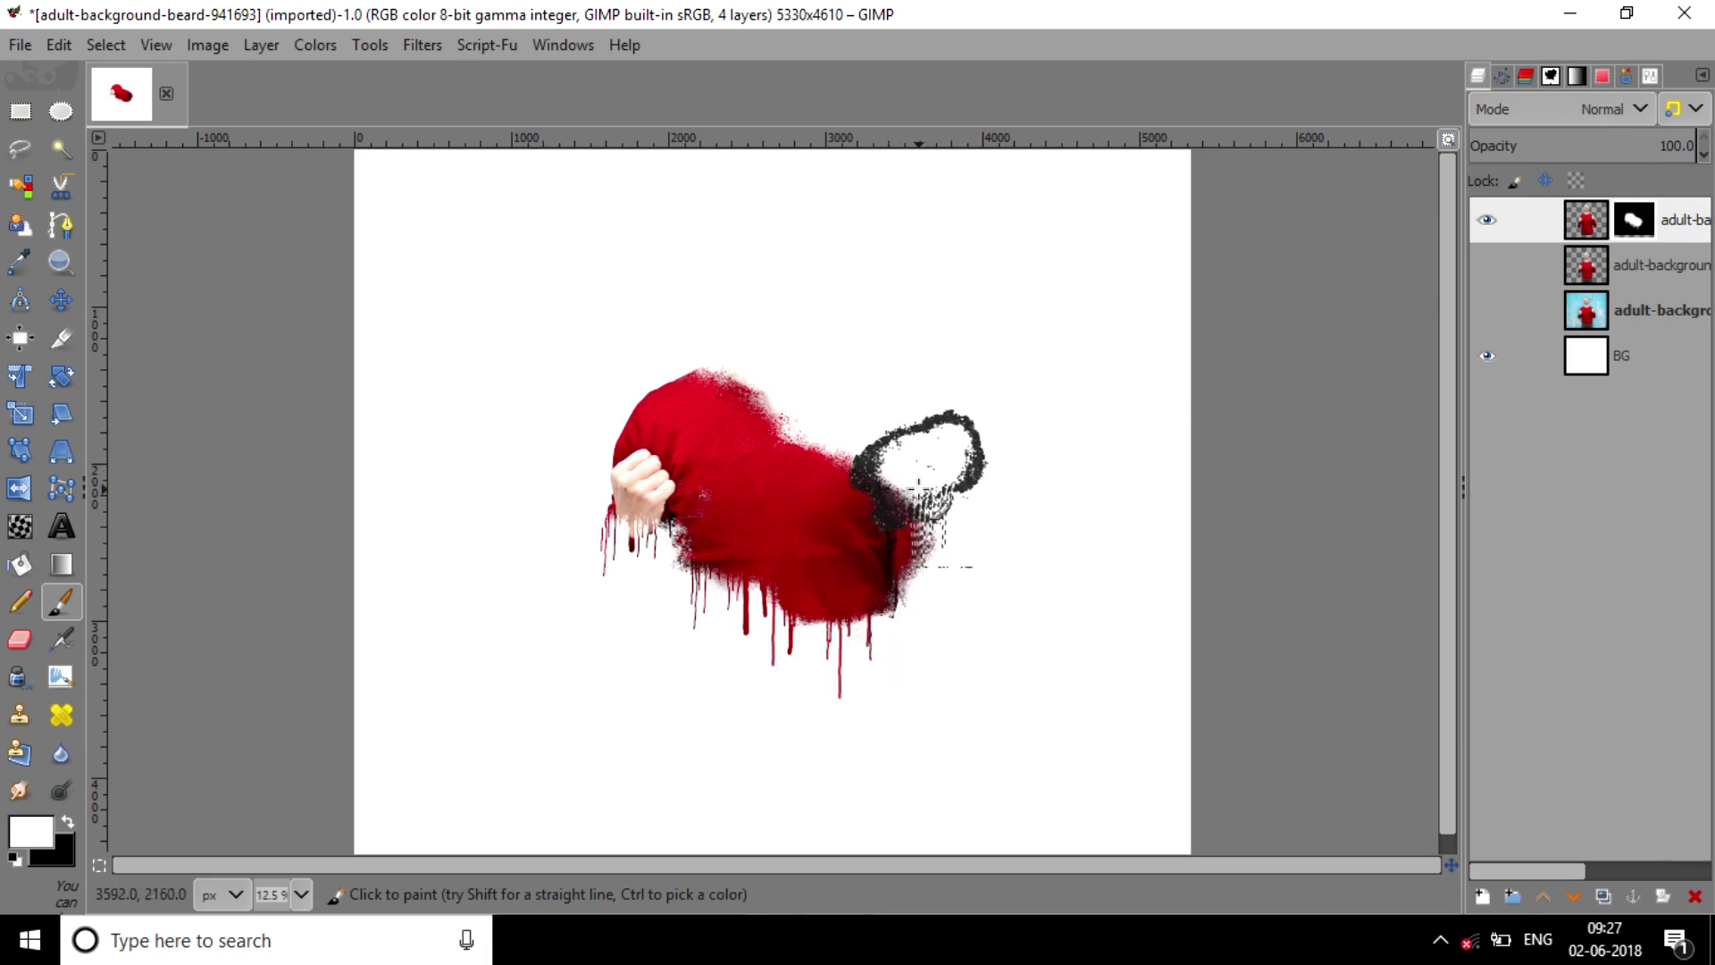
drag(904, 464, 916, 536)
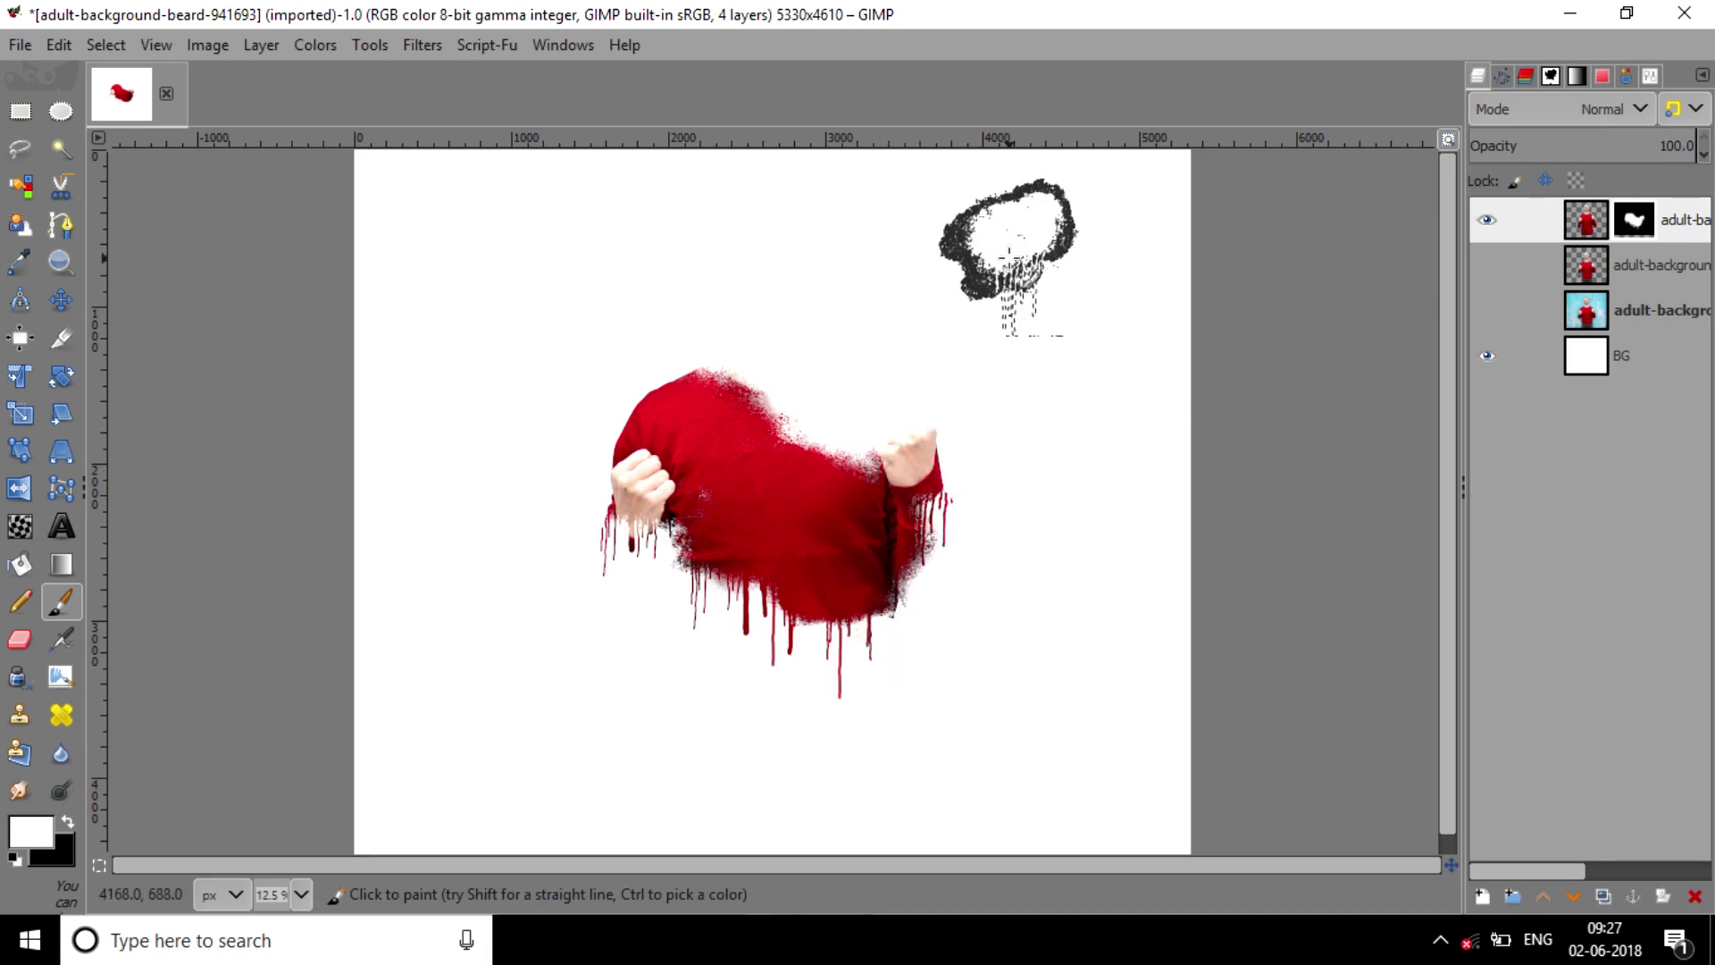
key(ctrl+z)
Spray large dripping reveals over the right sleeve and the right side of the sweater
click(1551, 75)
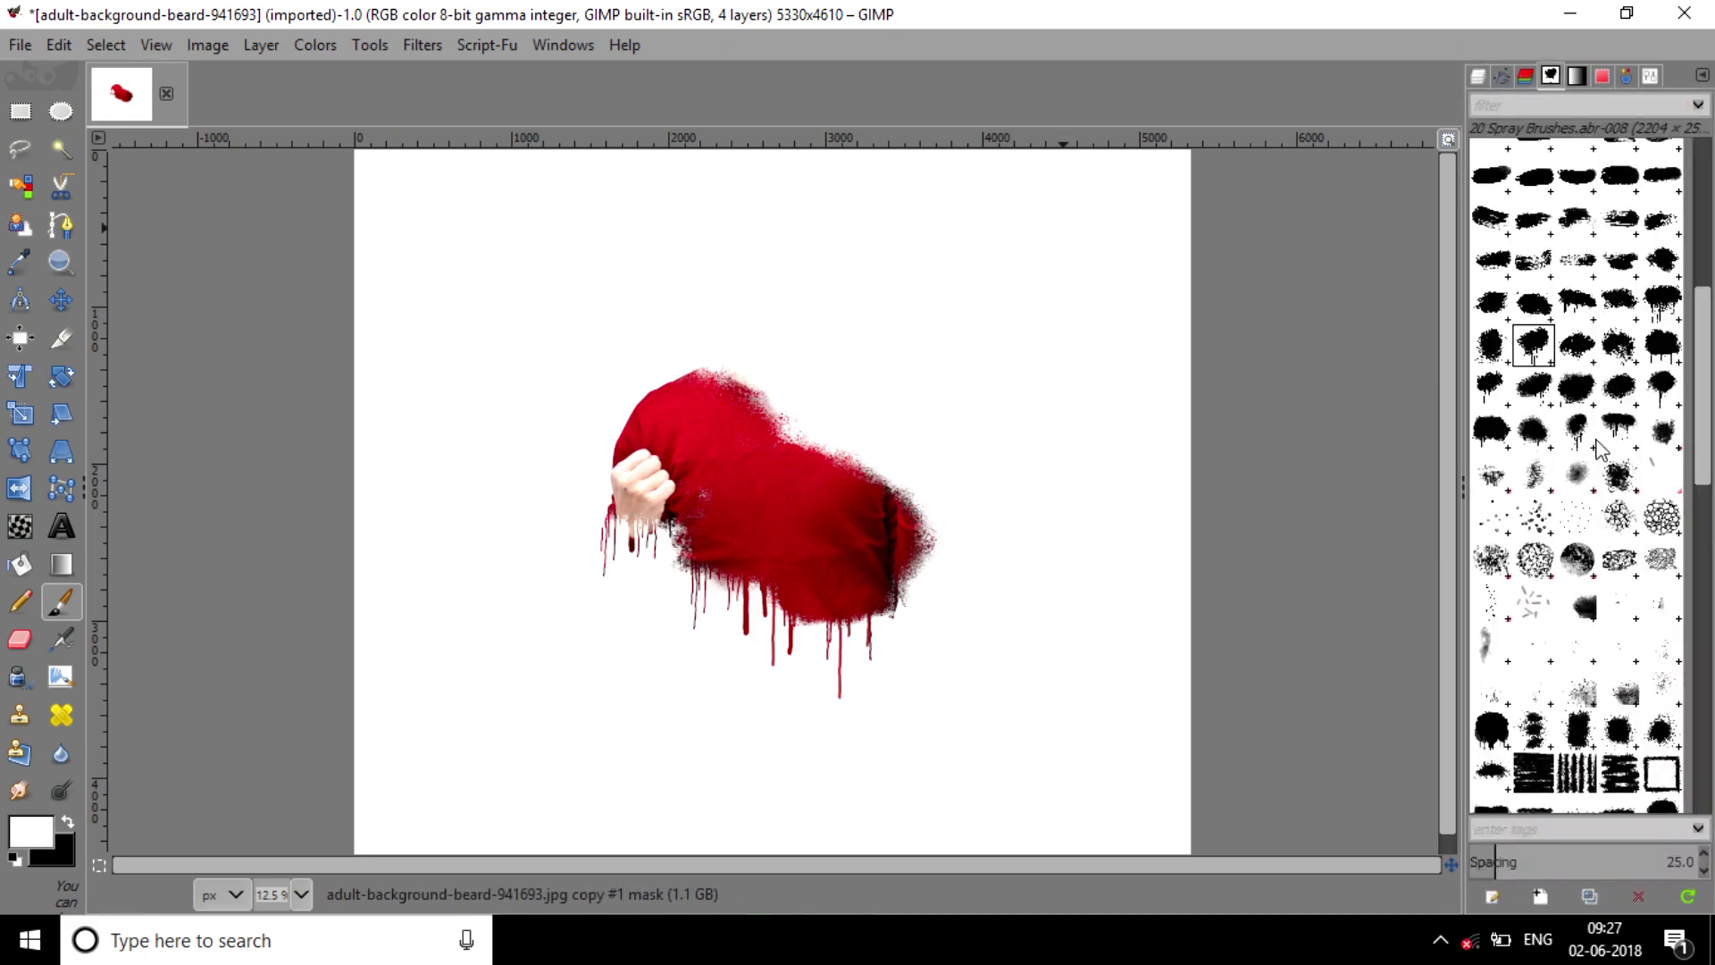
click(1488, 394)
click(1650, 75)
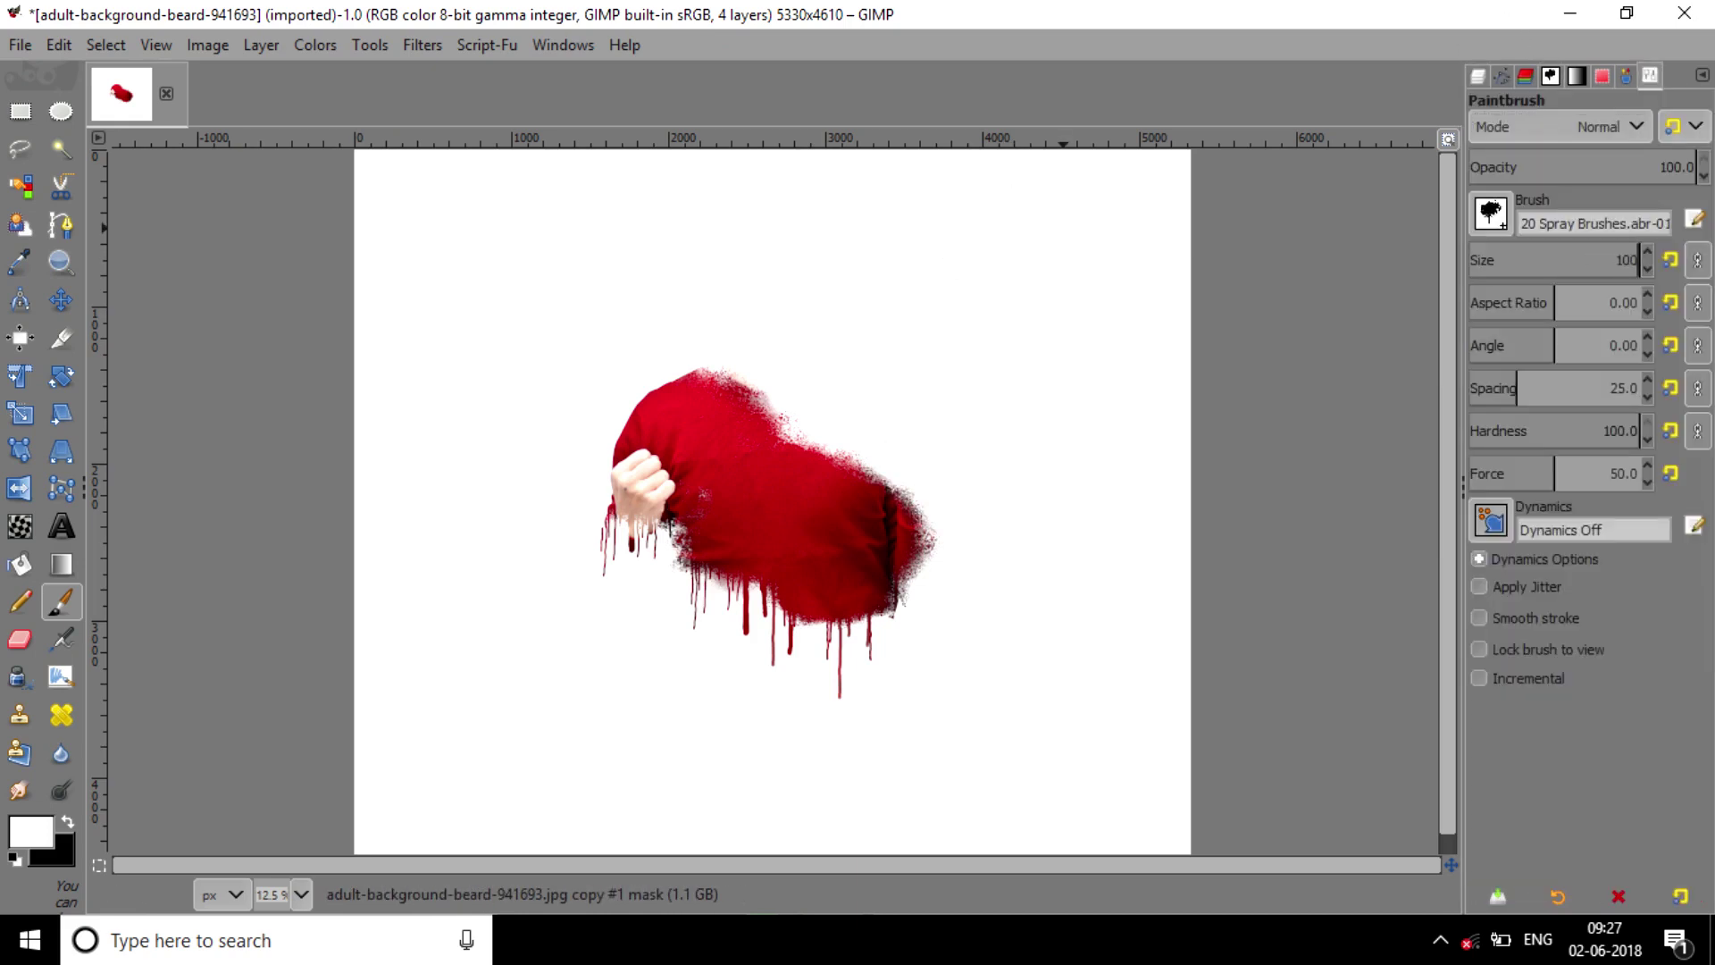
text(0.00)
drag(992, 464, 947, 487)
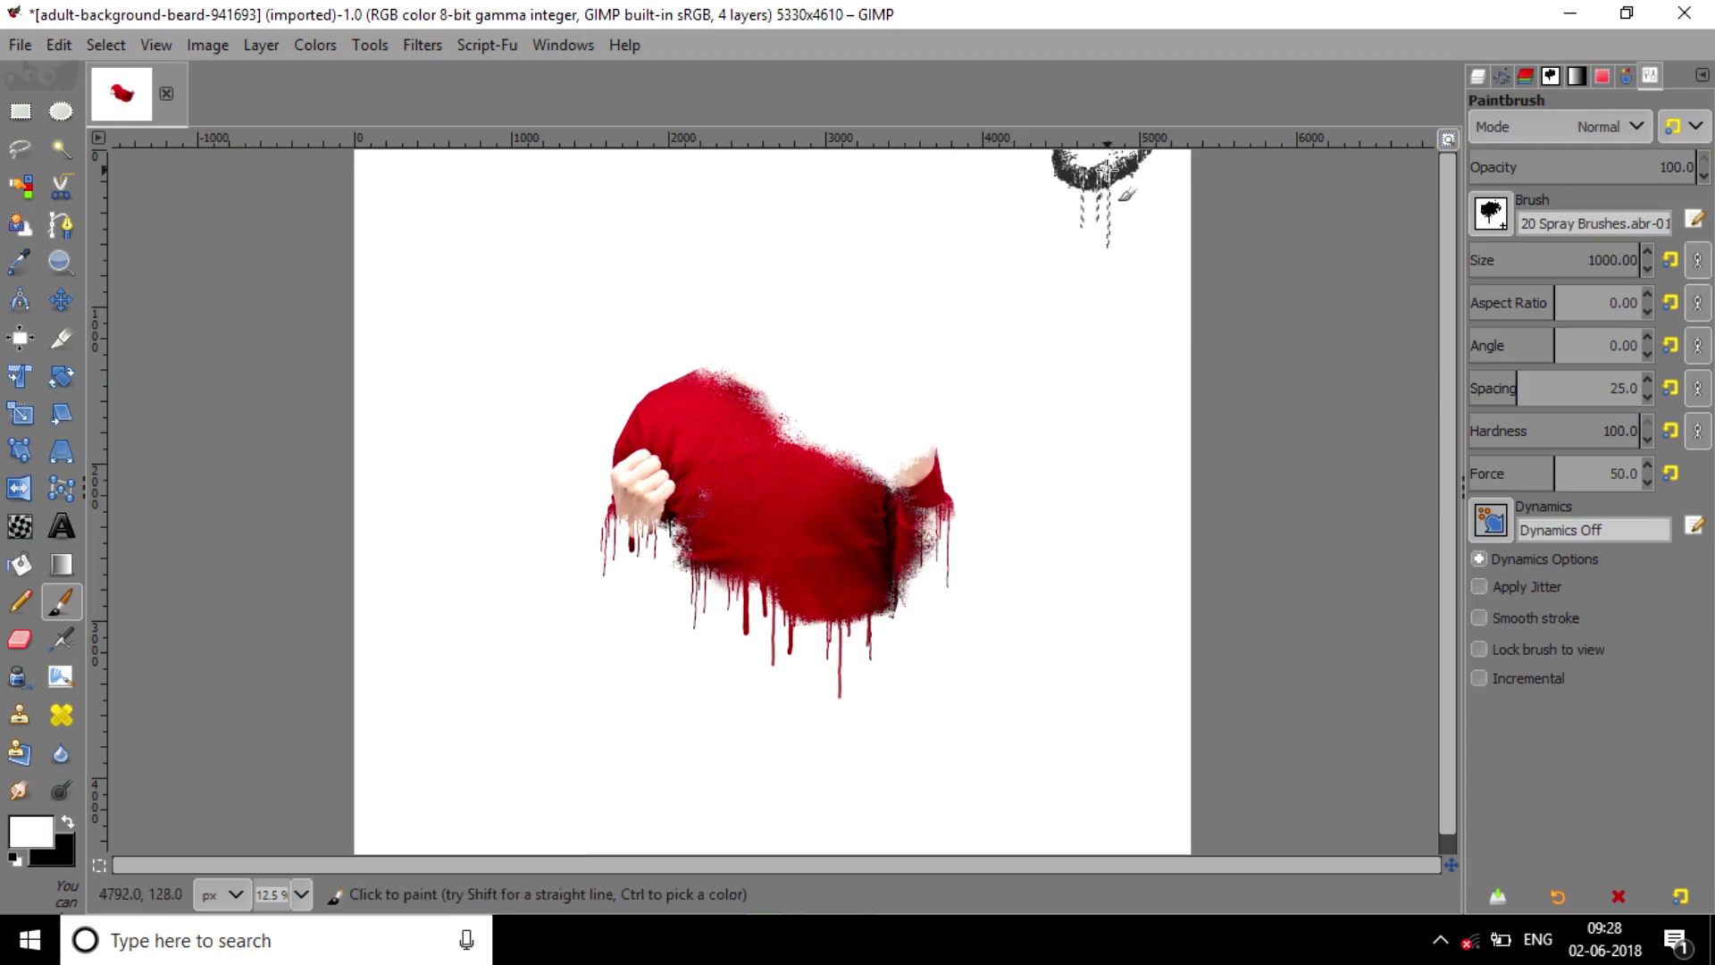
click(1550, 75)
click(1662, 308)
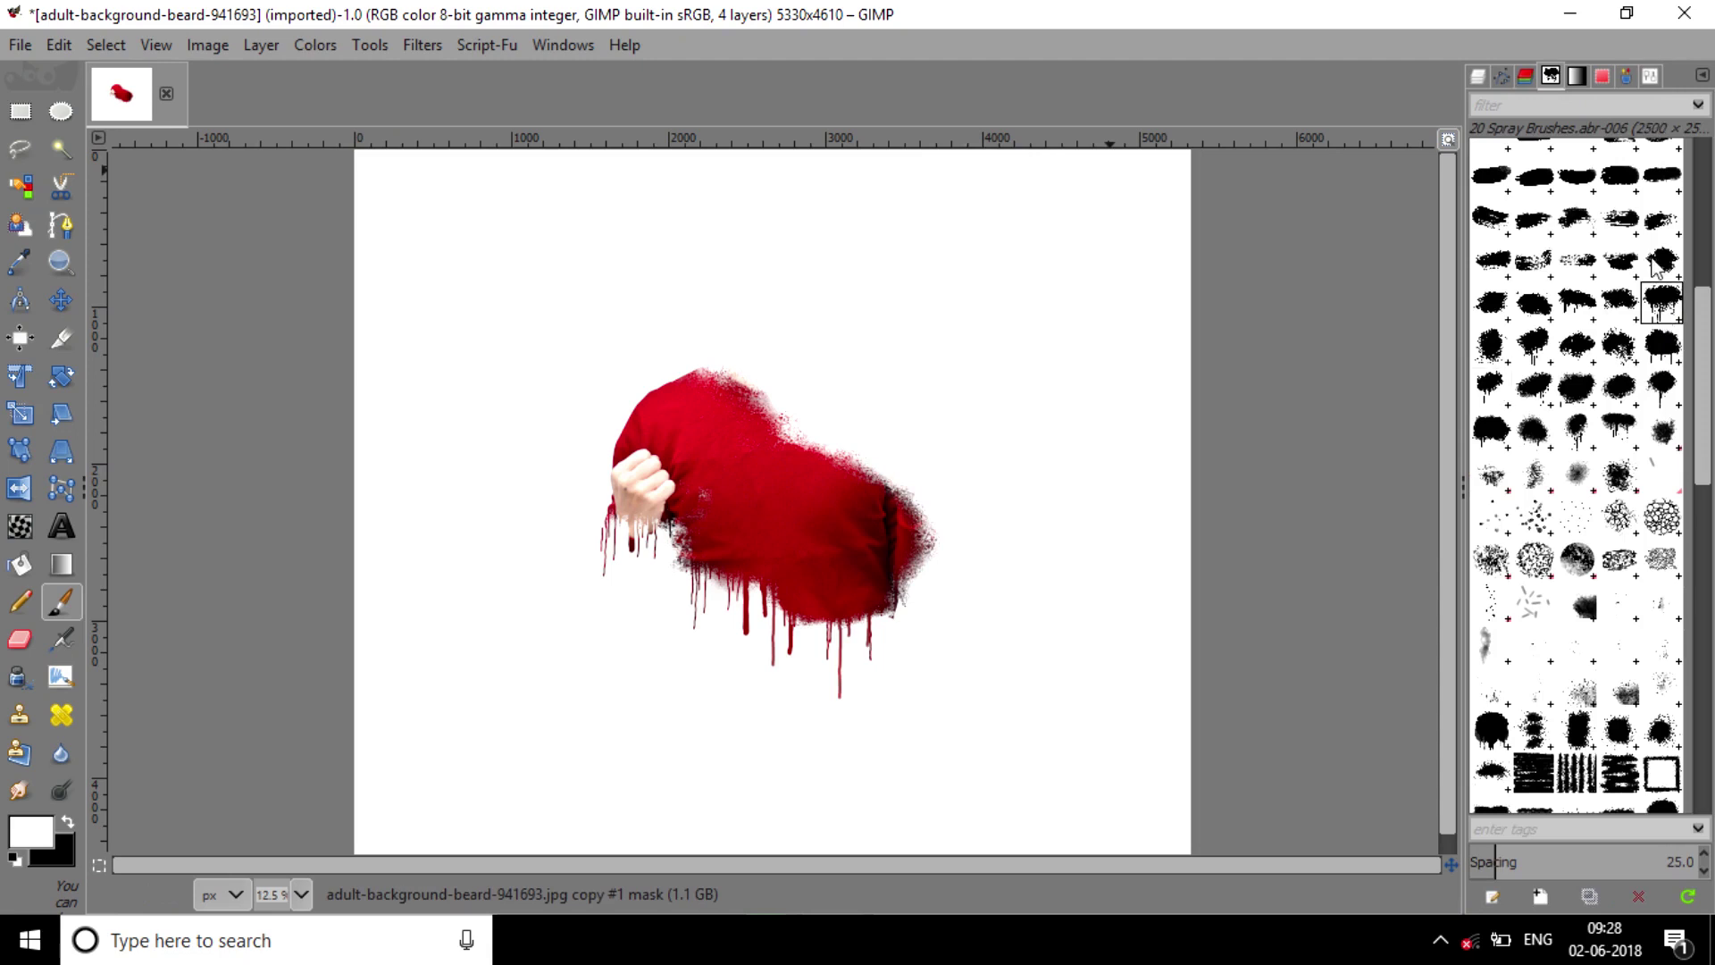
click(1648, 77)
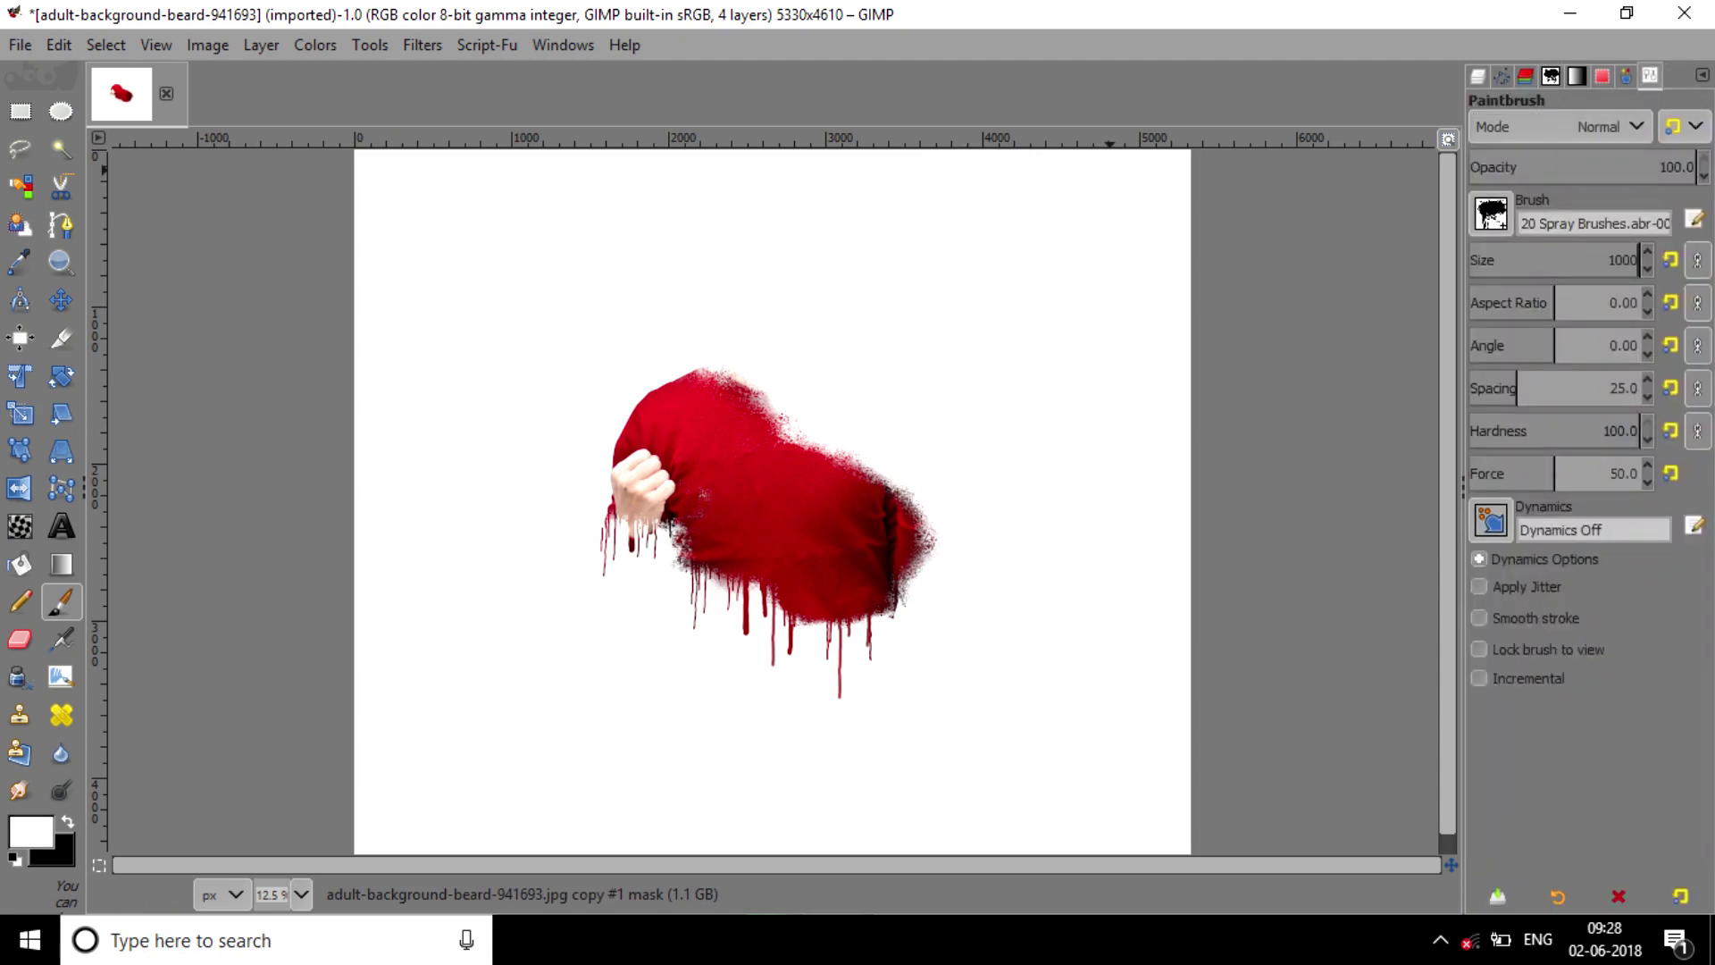
click(956, 553)
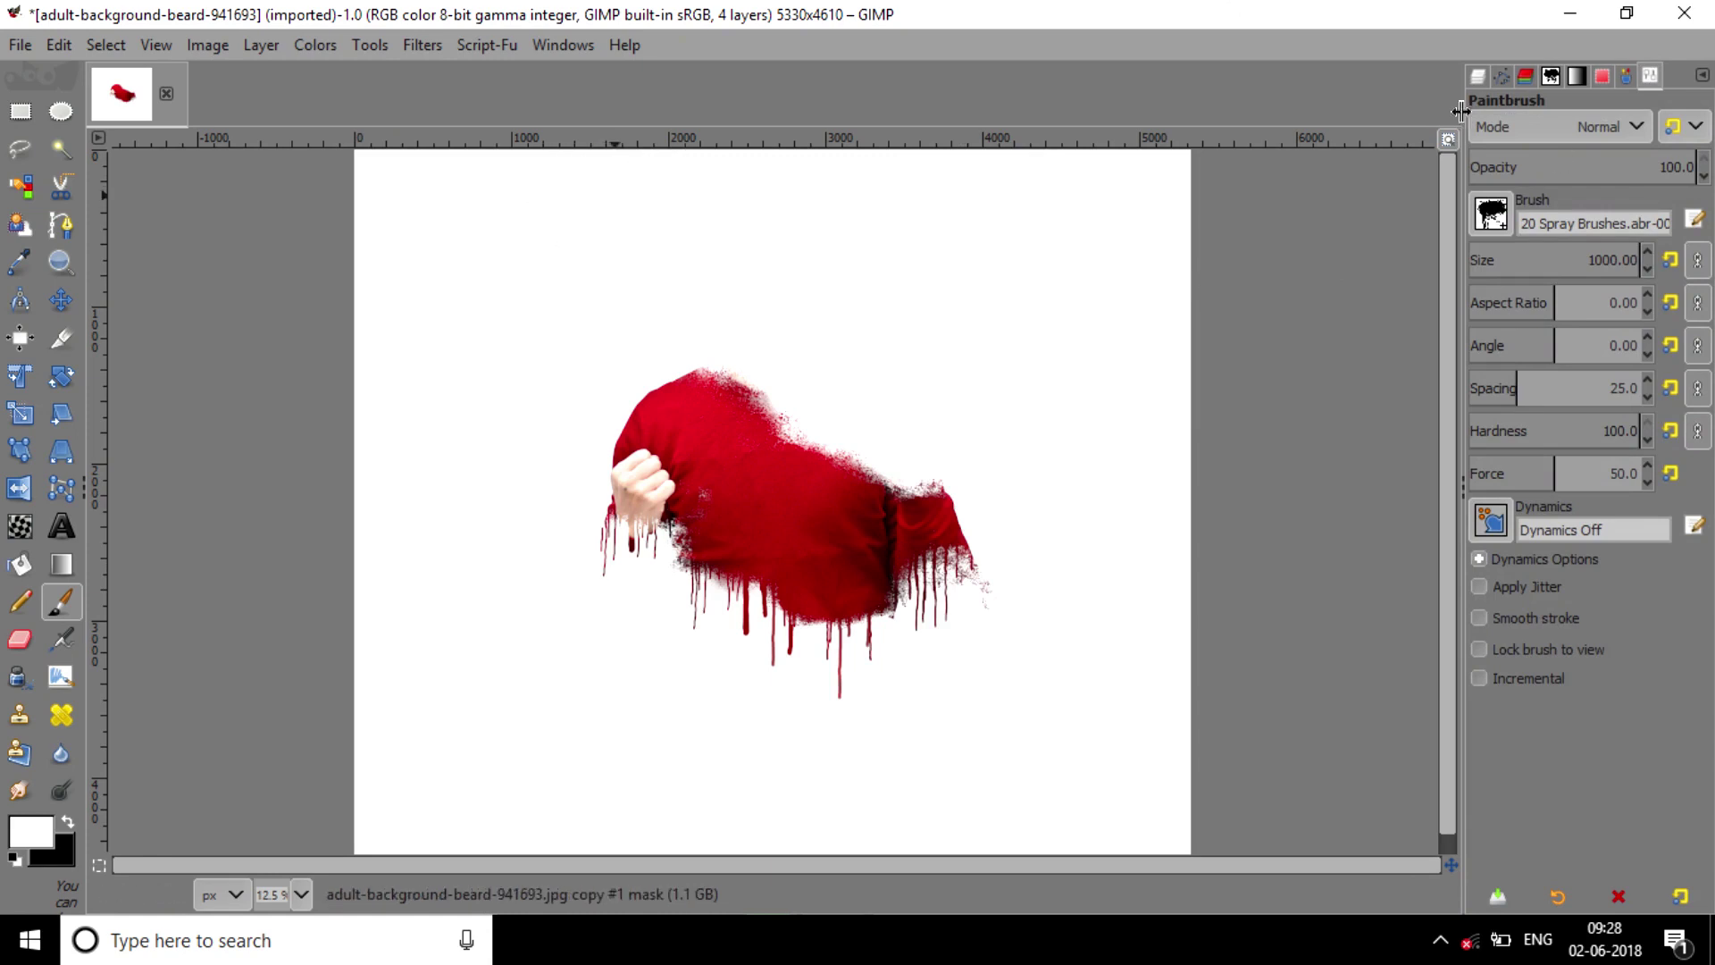
Use a Hardness 075 brush at about 556 pixels to reveal the face and neck
click(1551, 77)
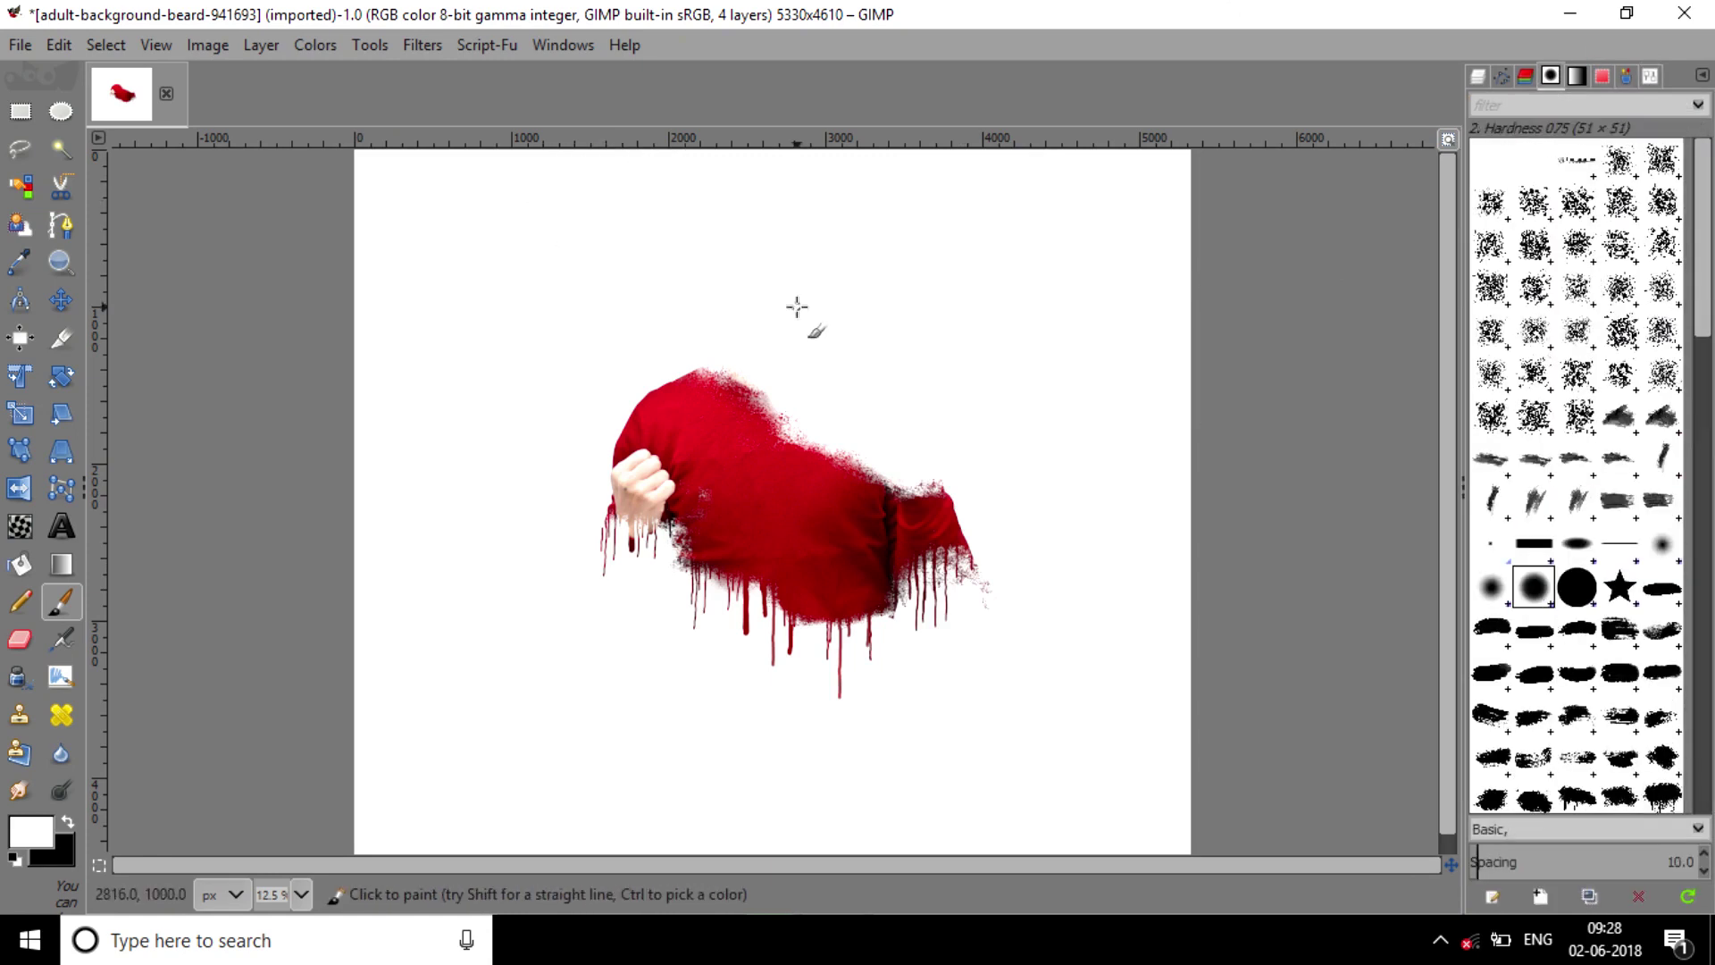
click(1651, 75)
drag(1531, 257, 1589, 259)
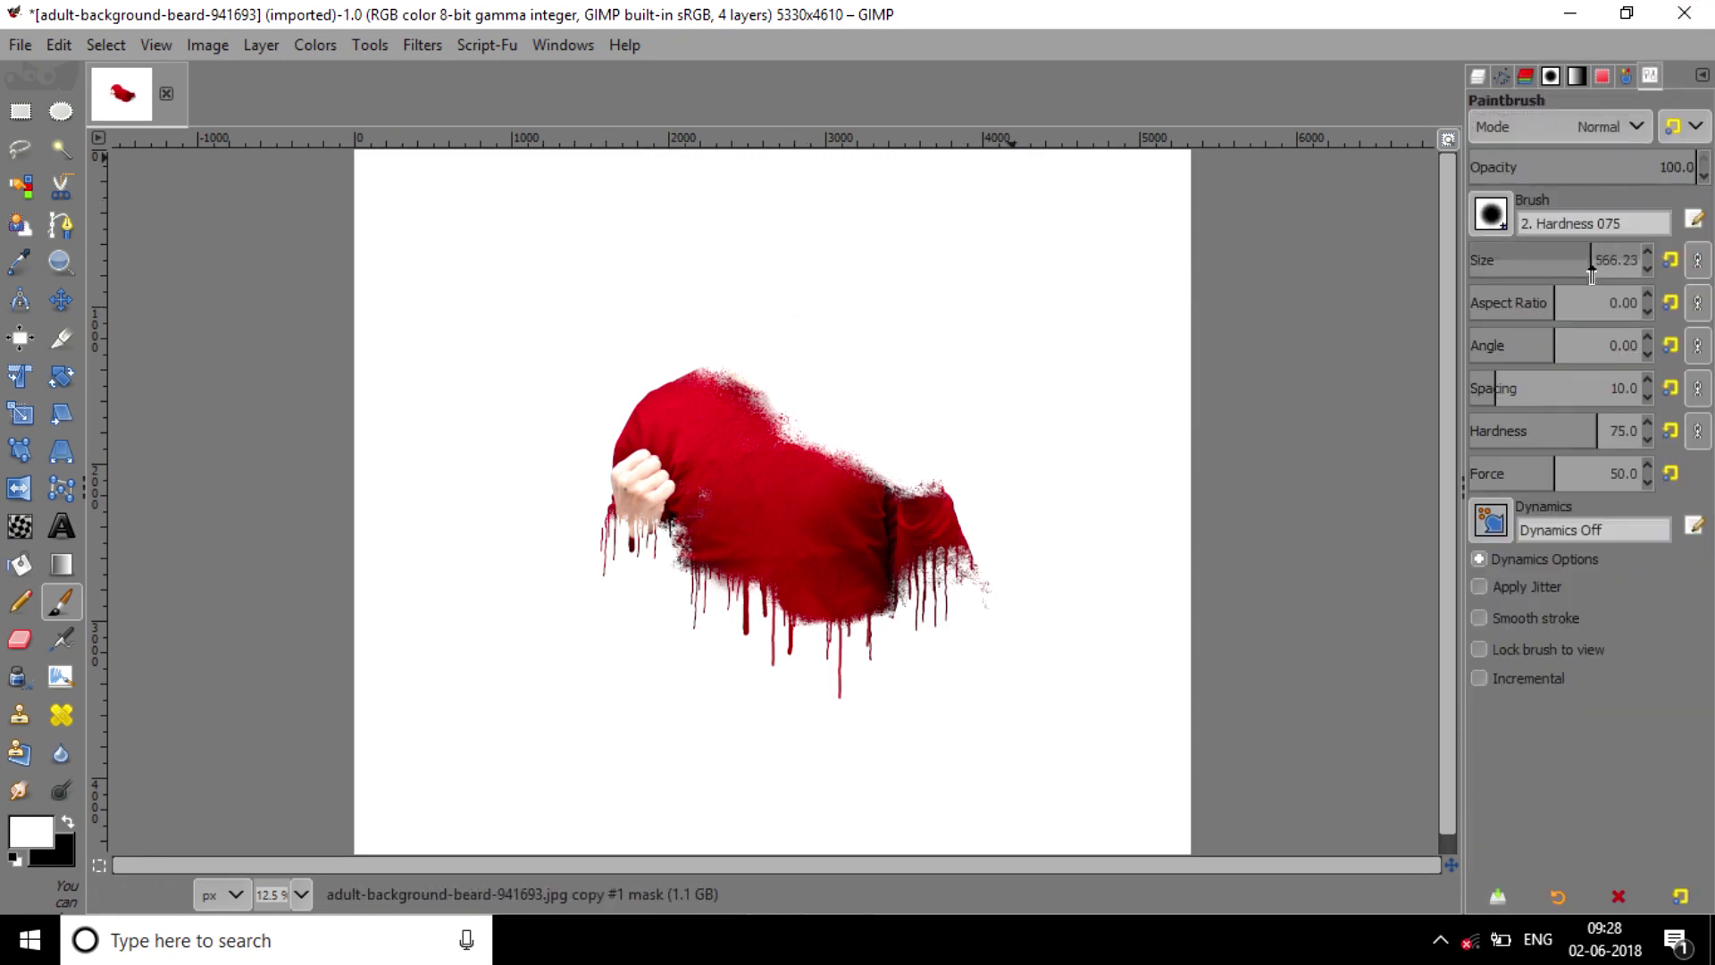
mouse_move(738, 313)
mouse_down()
mouse_move(727, 211)
mouse_move(791, 209)
mouse_up()
mouse_move(721, 367)
mouse_down()
mouse_move(826, 451)
mouse_move(896, 326)
mouse_move(914, 438)
mouse_move(955, 486)
mouse_up()
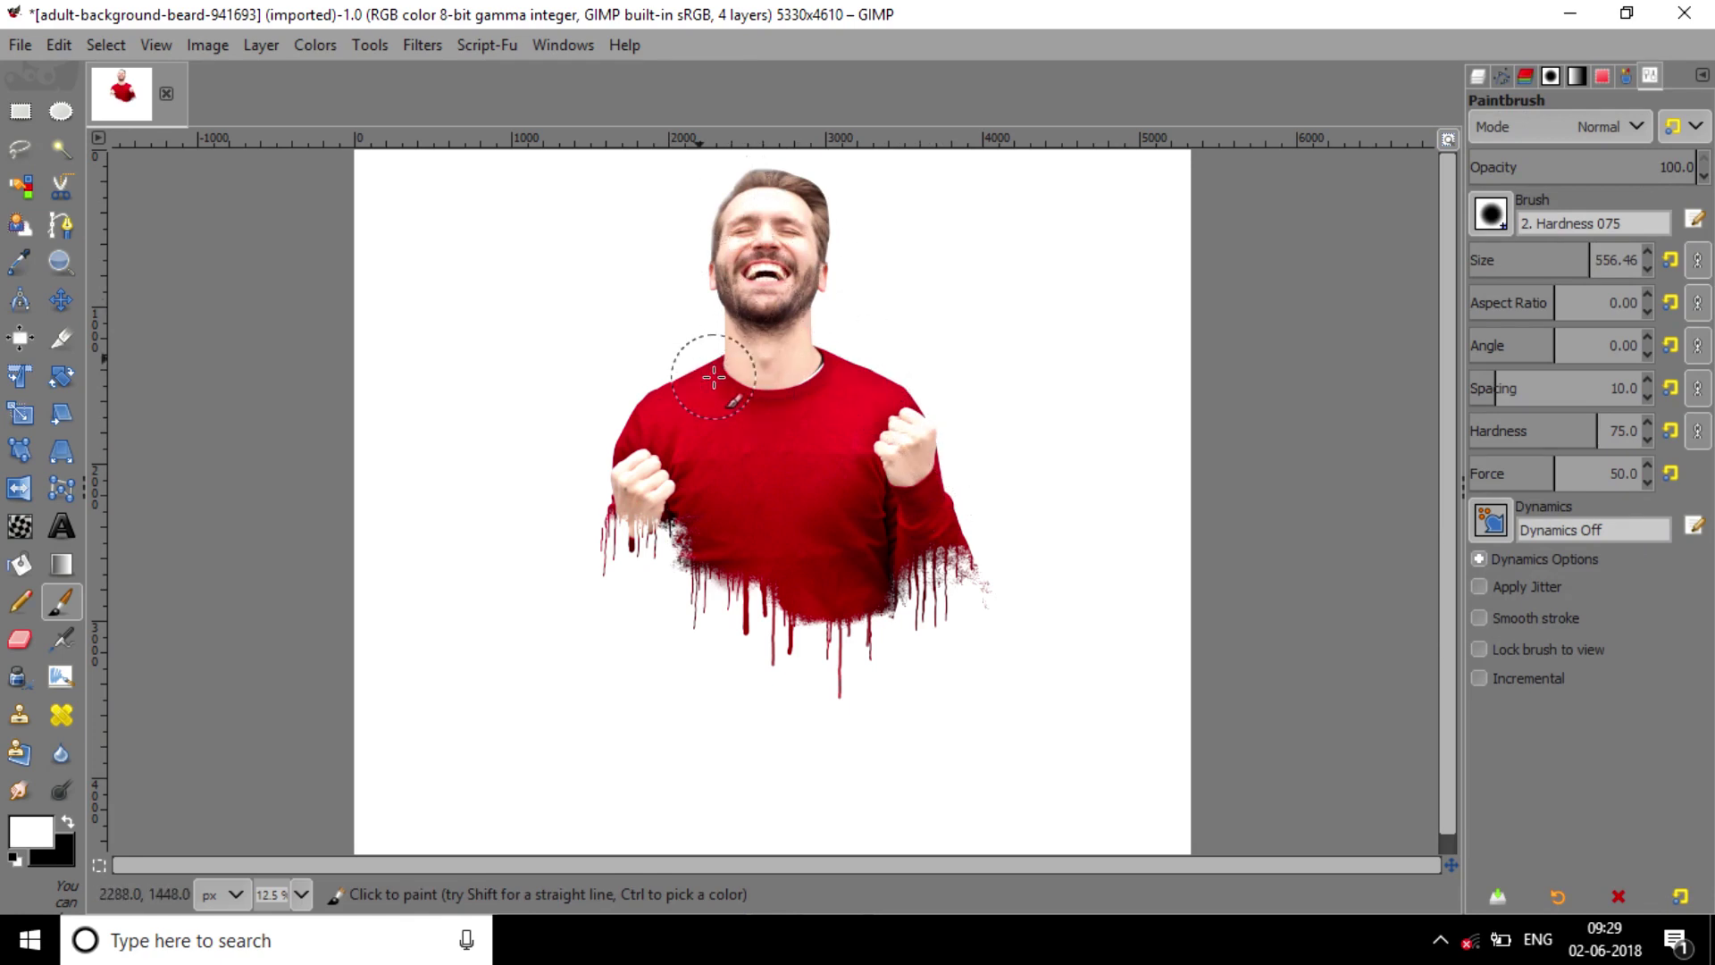
Switch back to a dripping spray brush at size 1000
click(1552, 76)
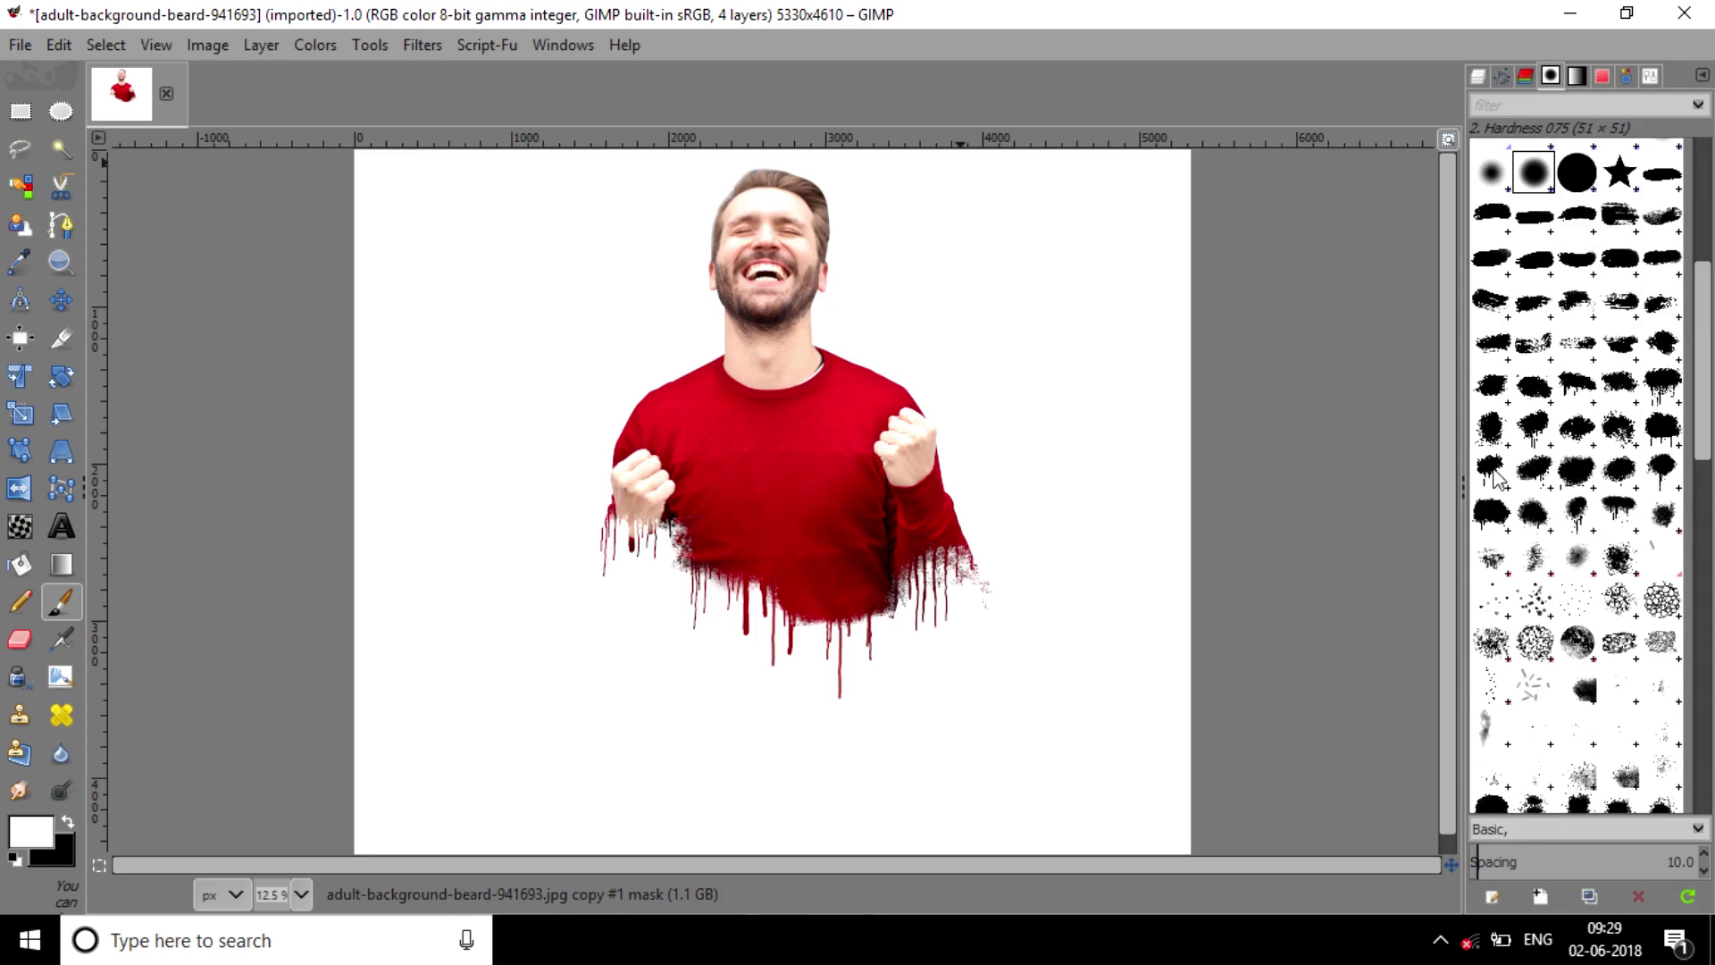
click(1496, 479)
click(1651, 76)
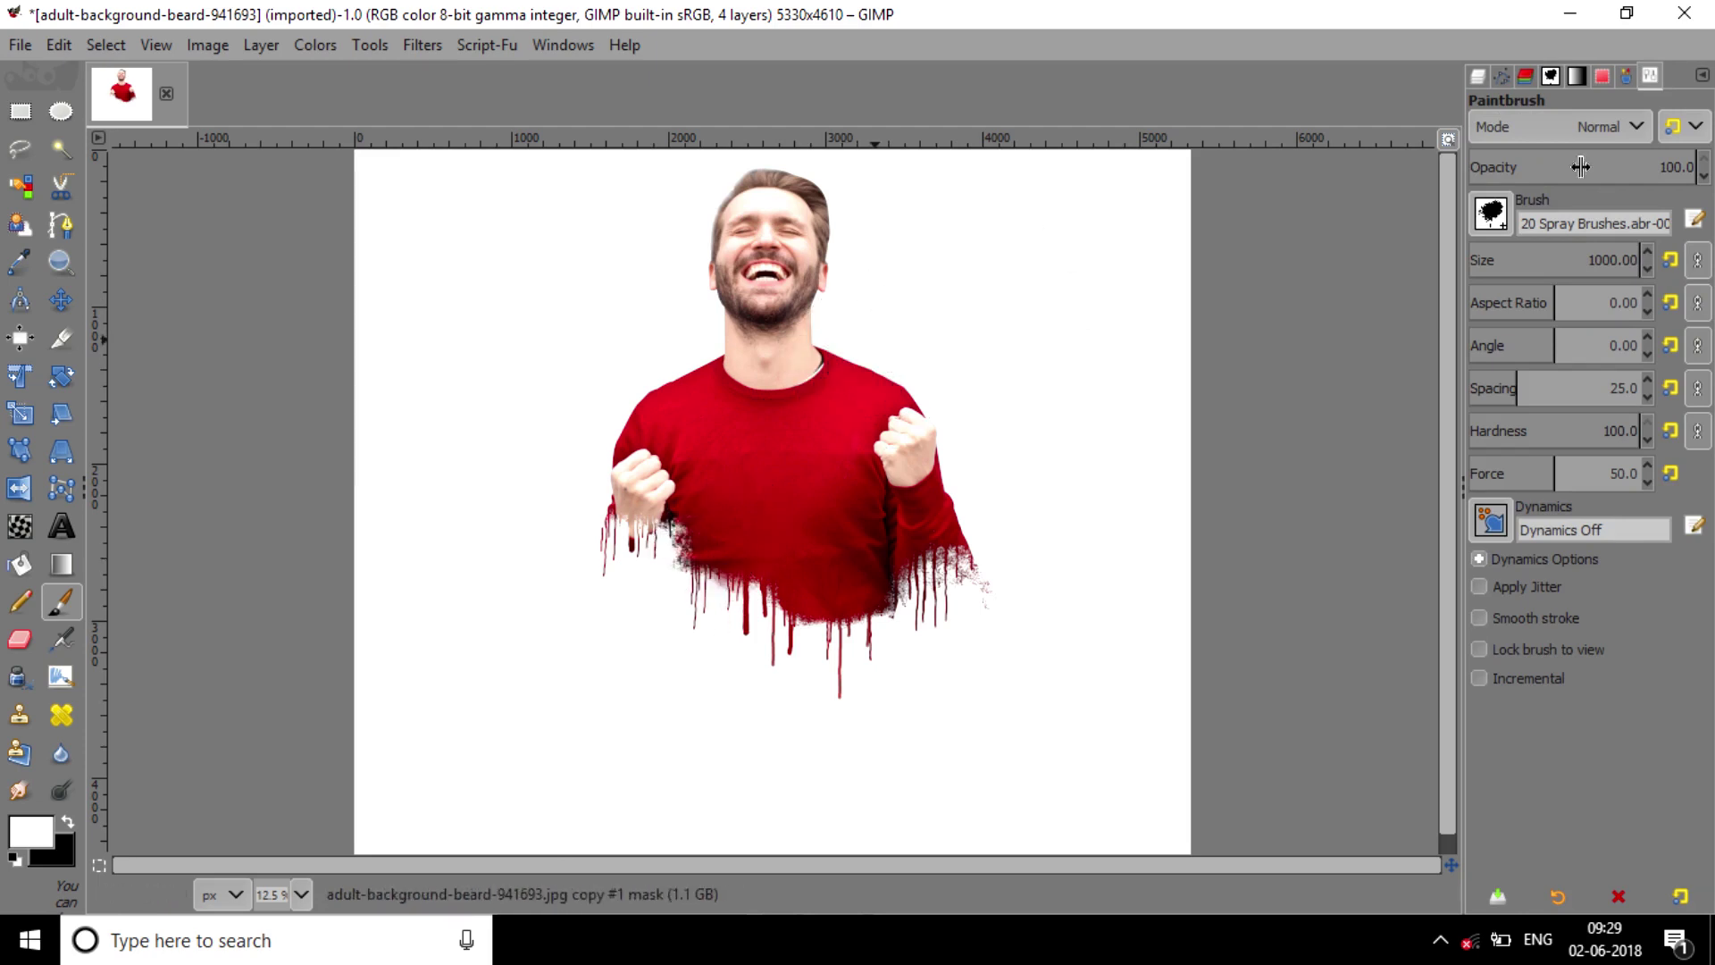
click(1553, 76)
click(1663, 470)
click(1651, 76)
text(10)
Try dripping-ring dabs on the fists, neck and chest, undoing each one
click(672, 487)
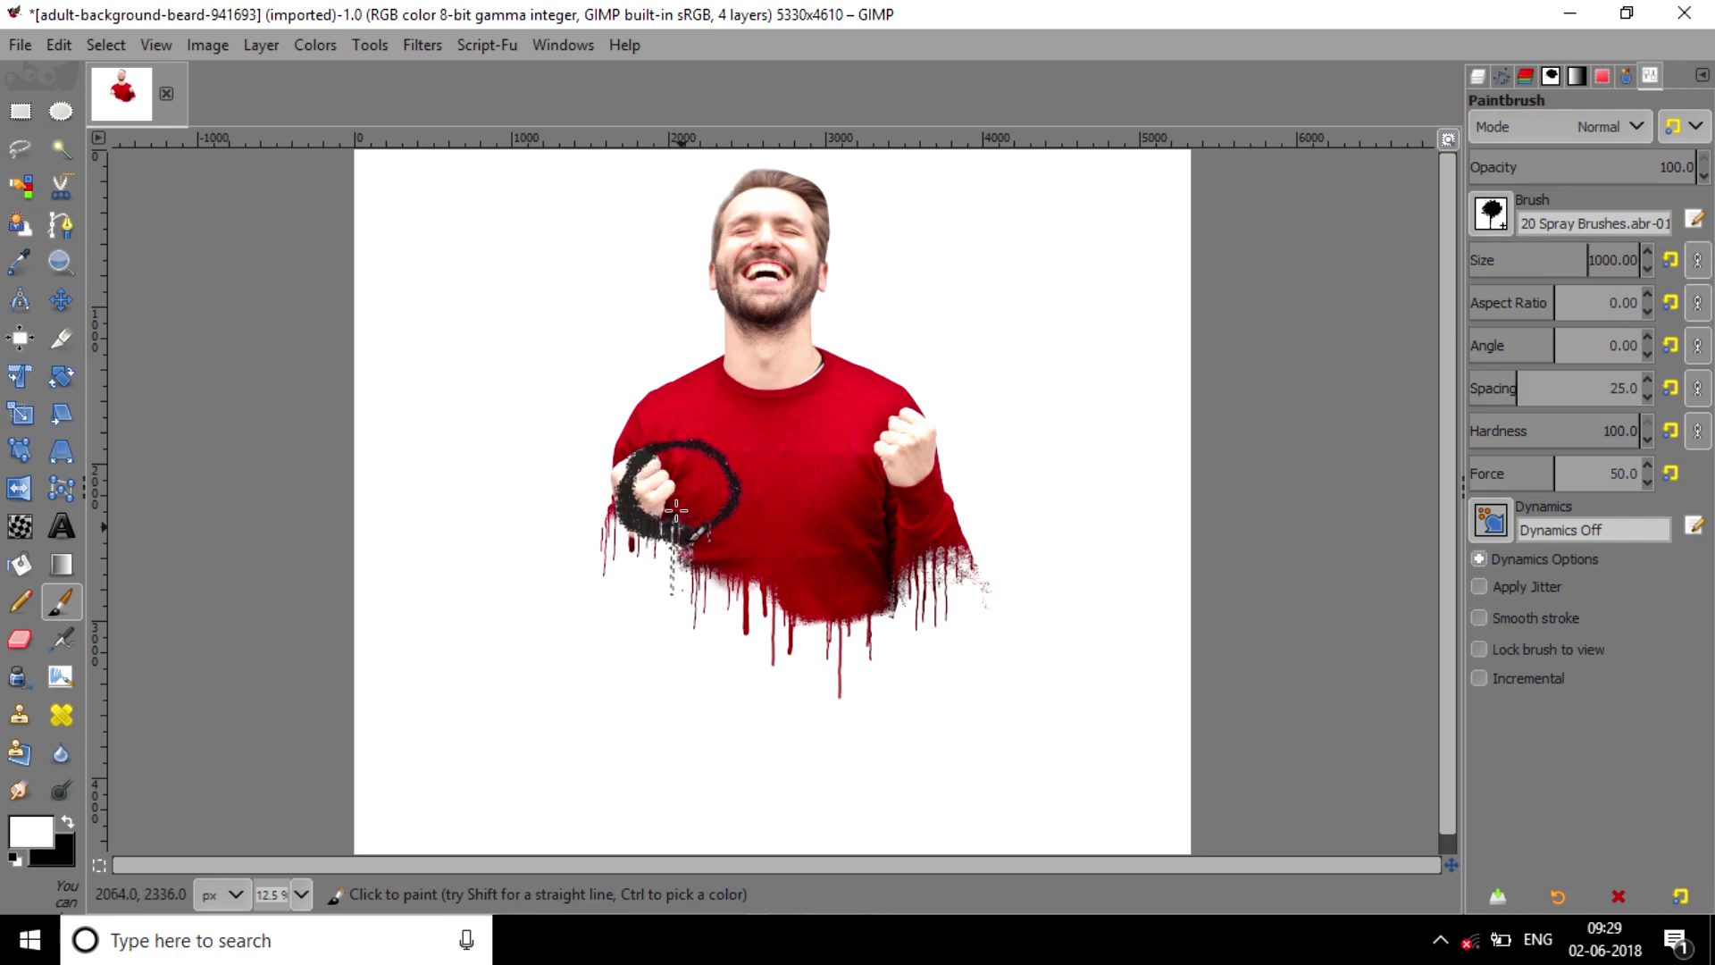
key(ctrl+z)
click(684, 513)
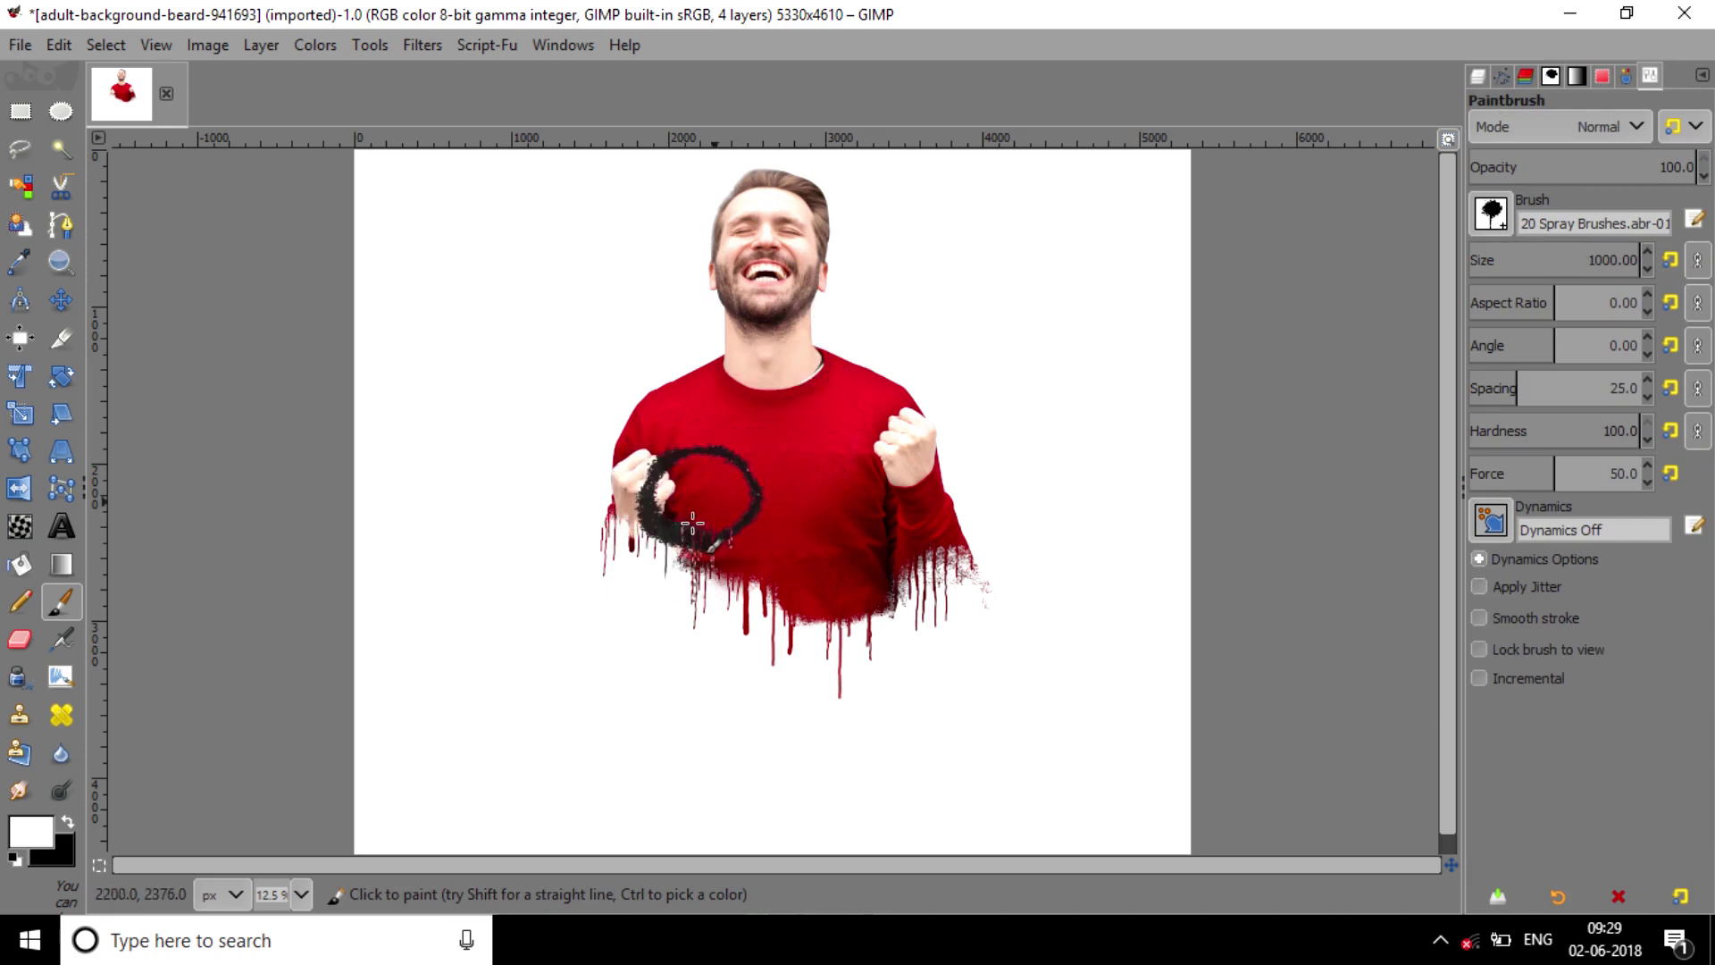
key(ctrl+z)
click(822, 372)
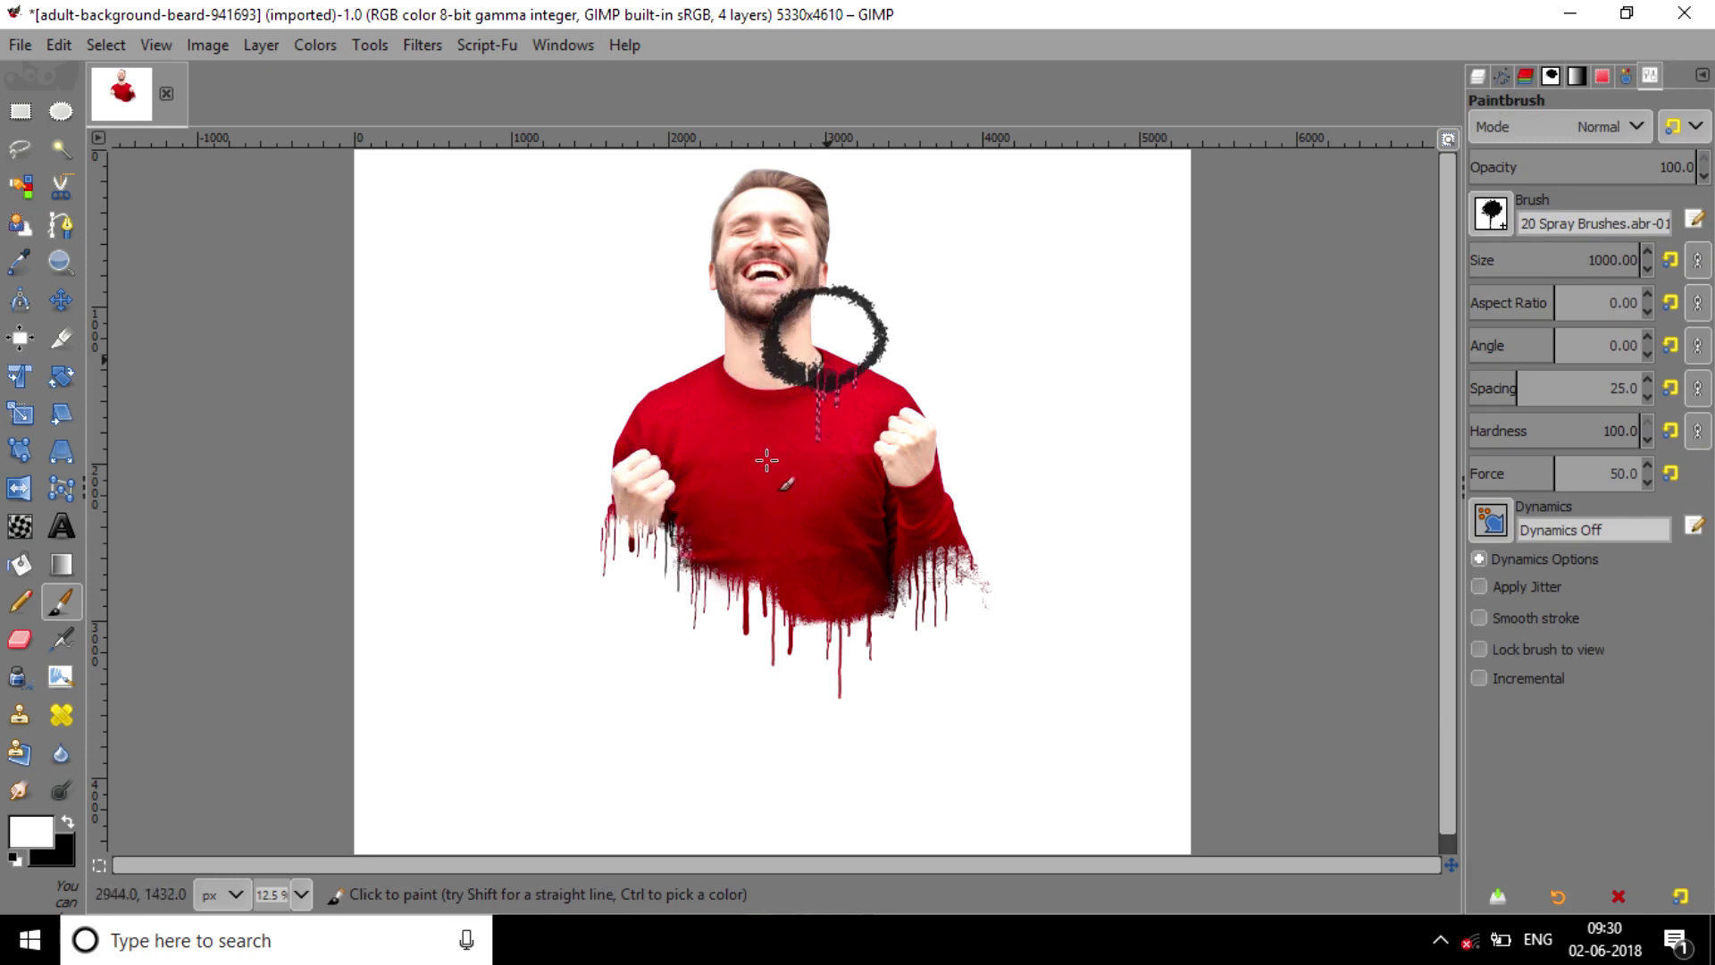
key(ctrl+z)
click(730, 558)
key(ctrl+z)
click(929, 418)
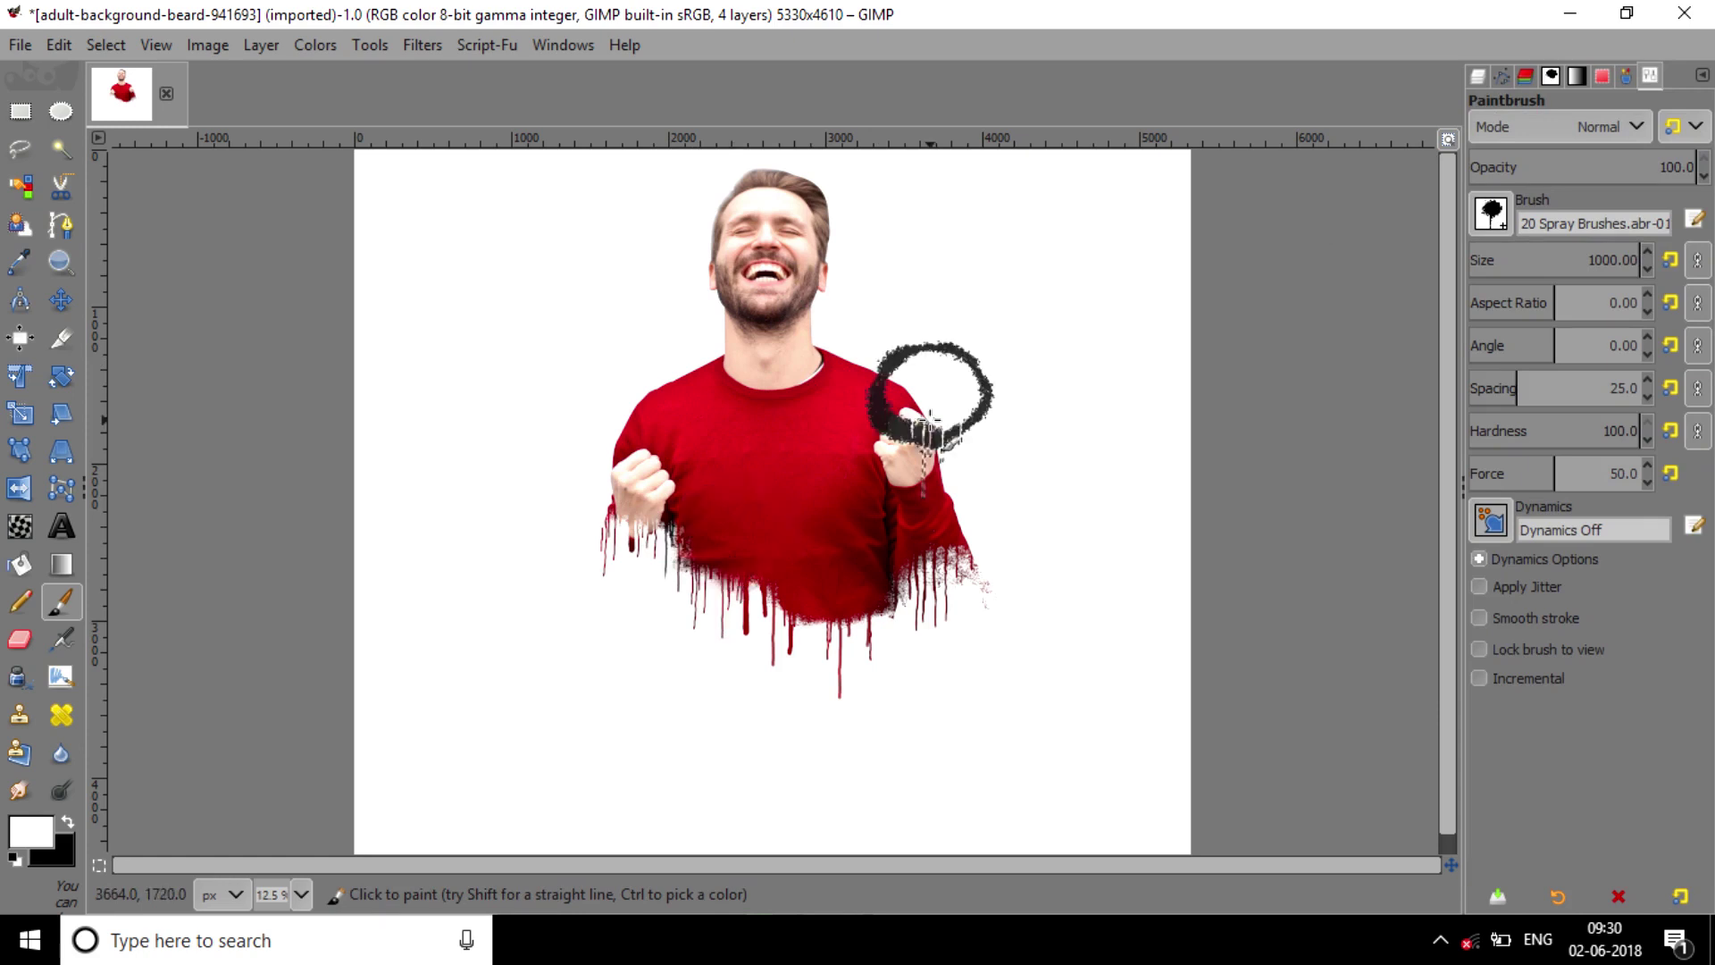
key(ctrl+z)
Apply the sweater layer's mask and move the layer about 32 pixels down
click(1525, 75)
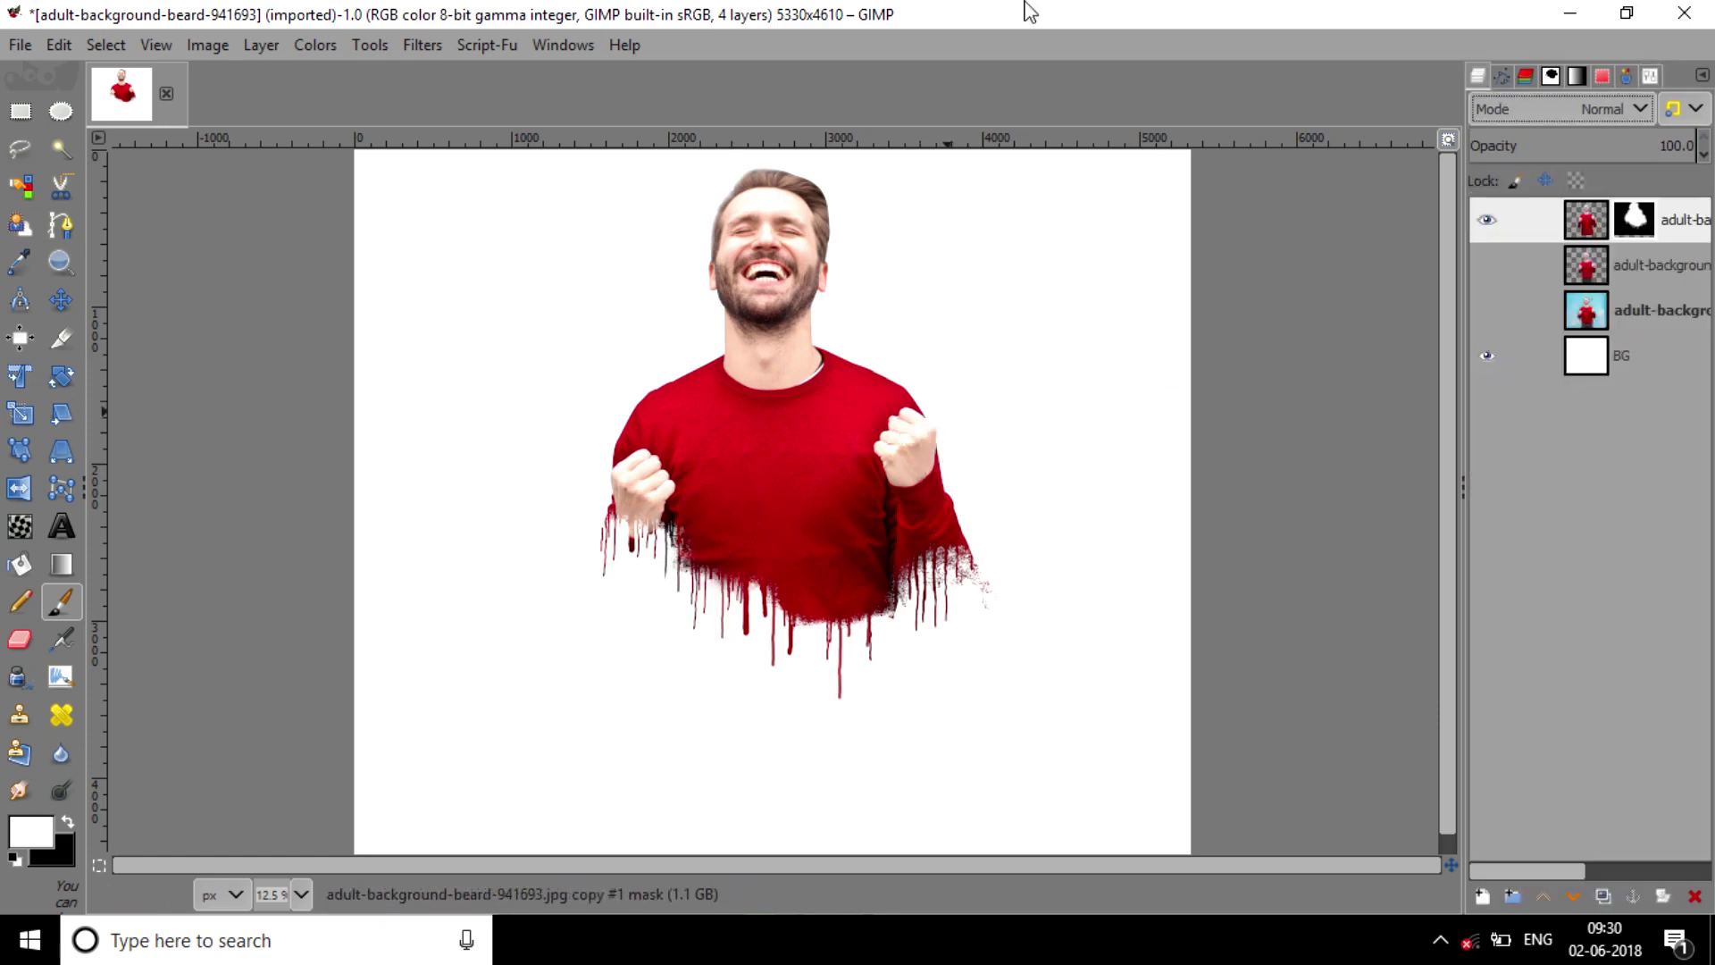
click(73, 318)
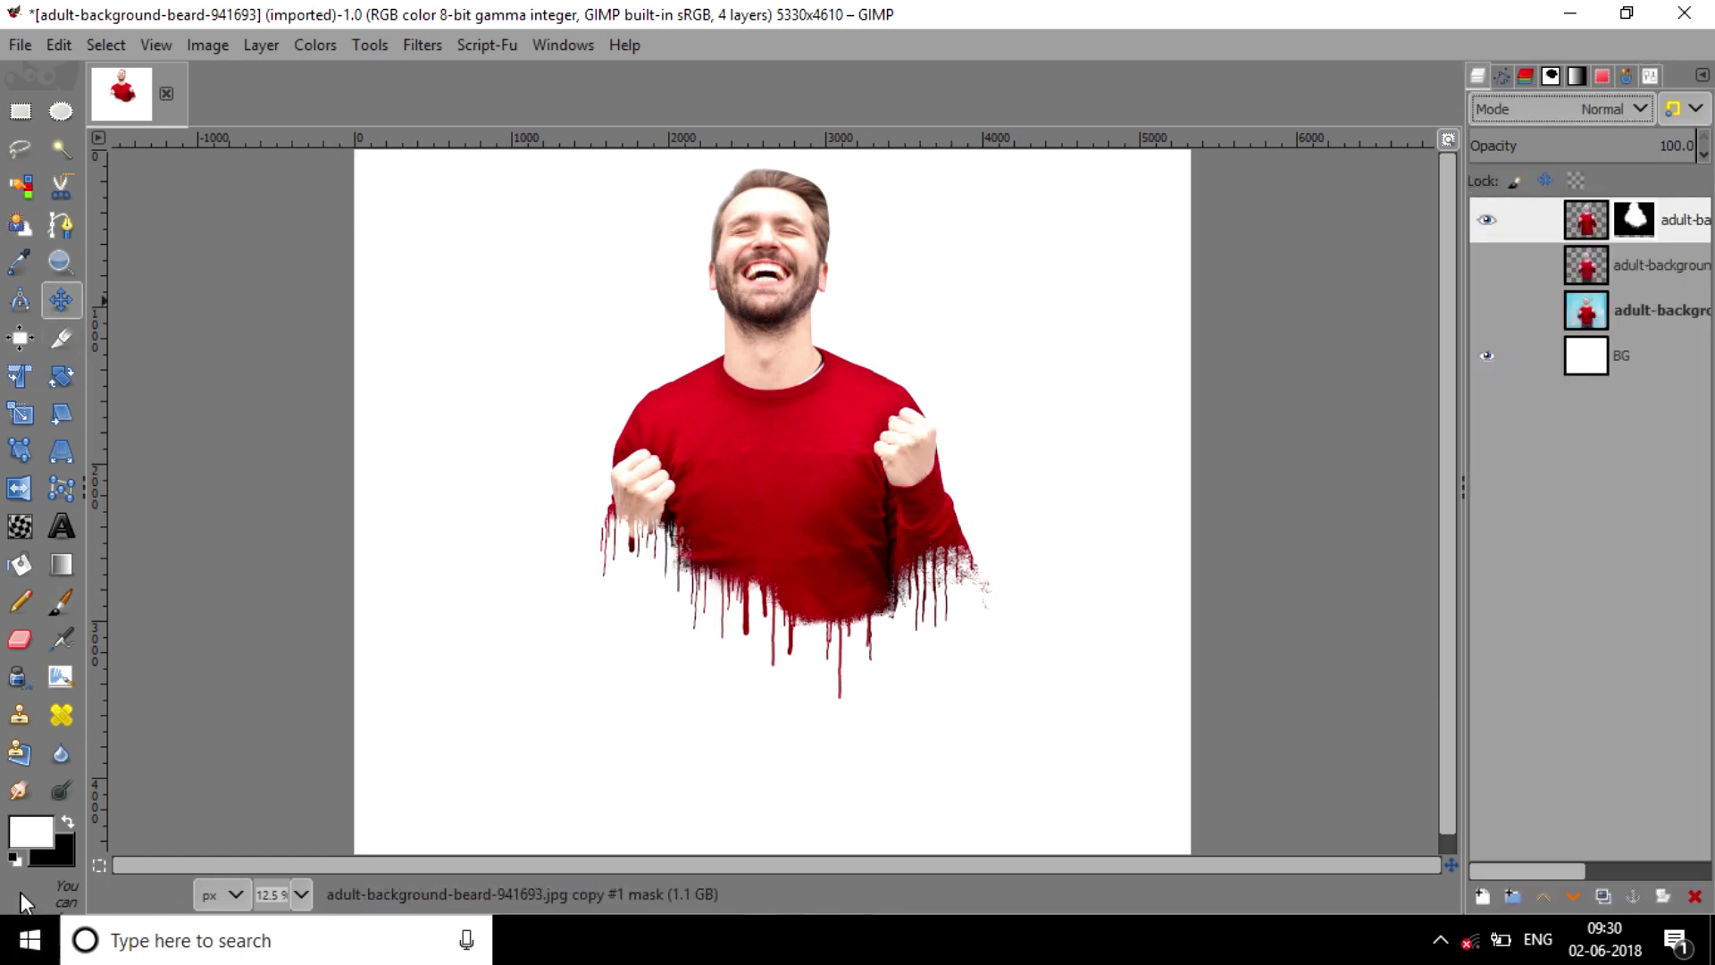
click(15, 860)
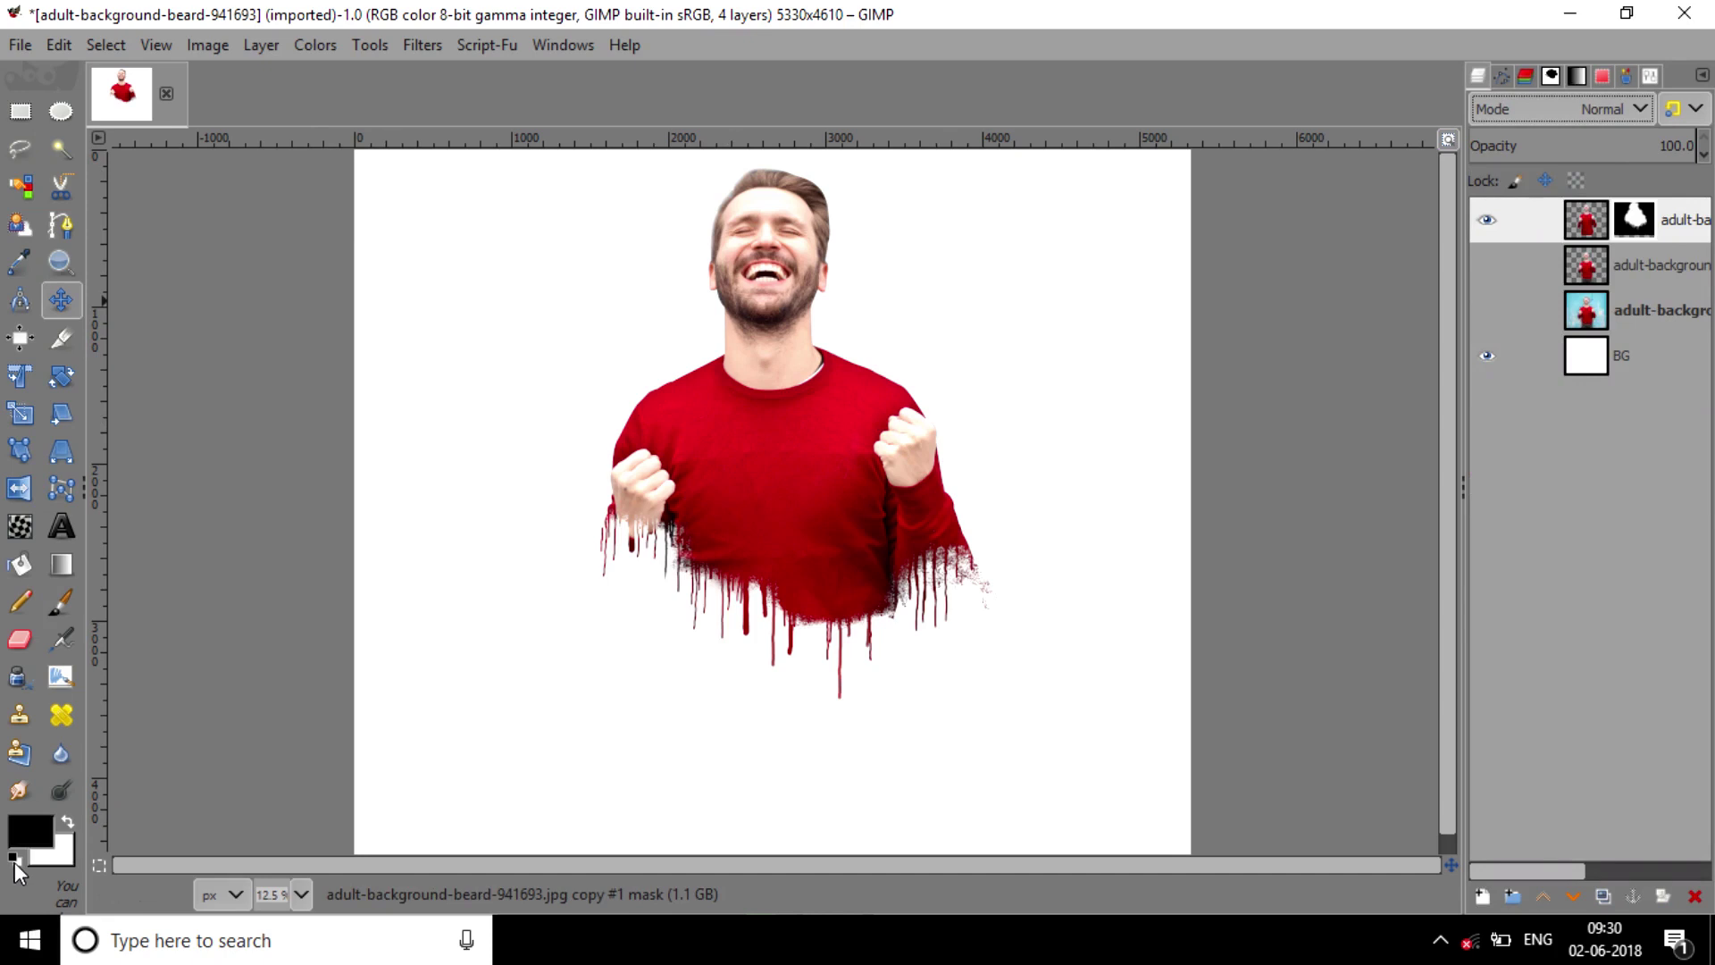
click(1634, 218)
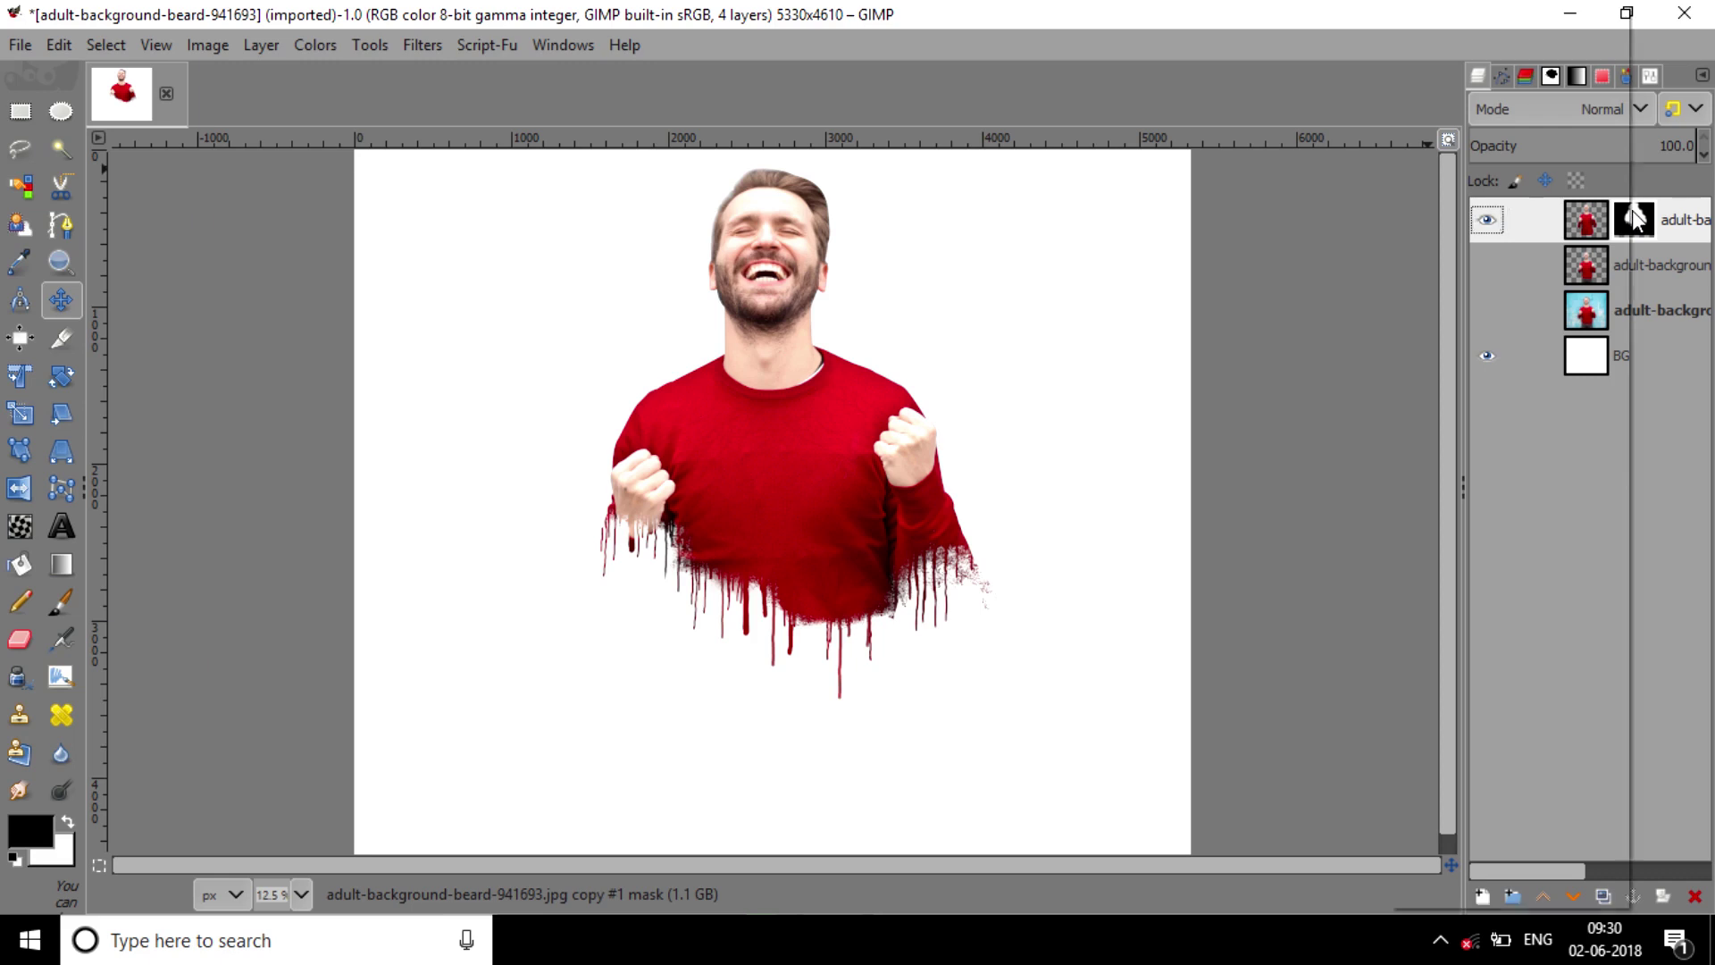
right_click(1634, 217)
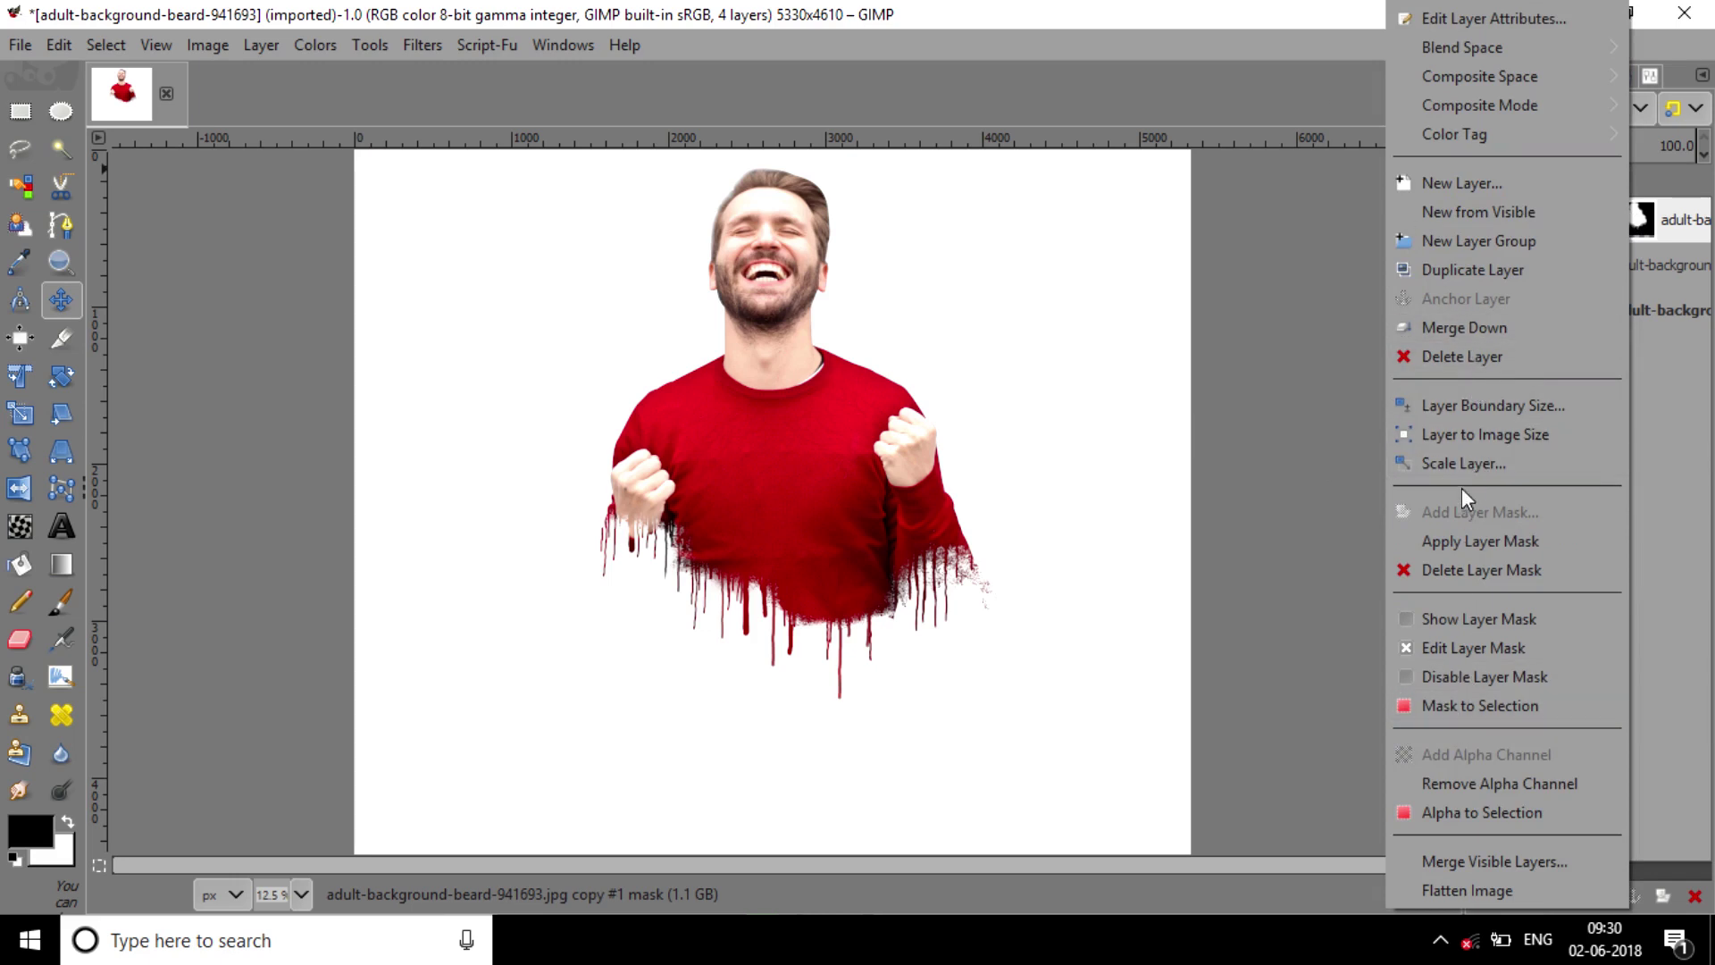
click(1457, 542)
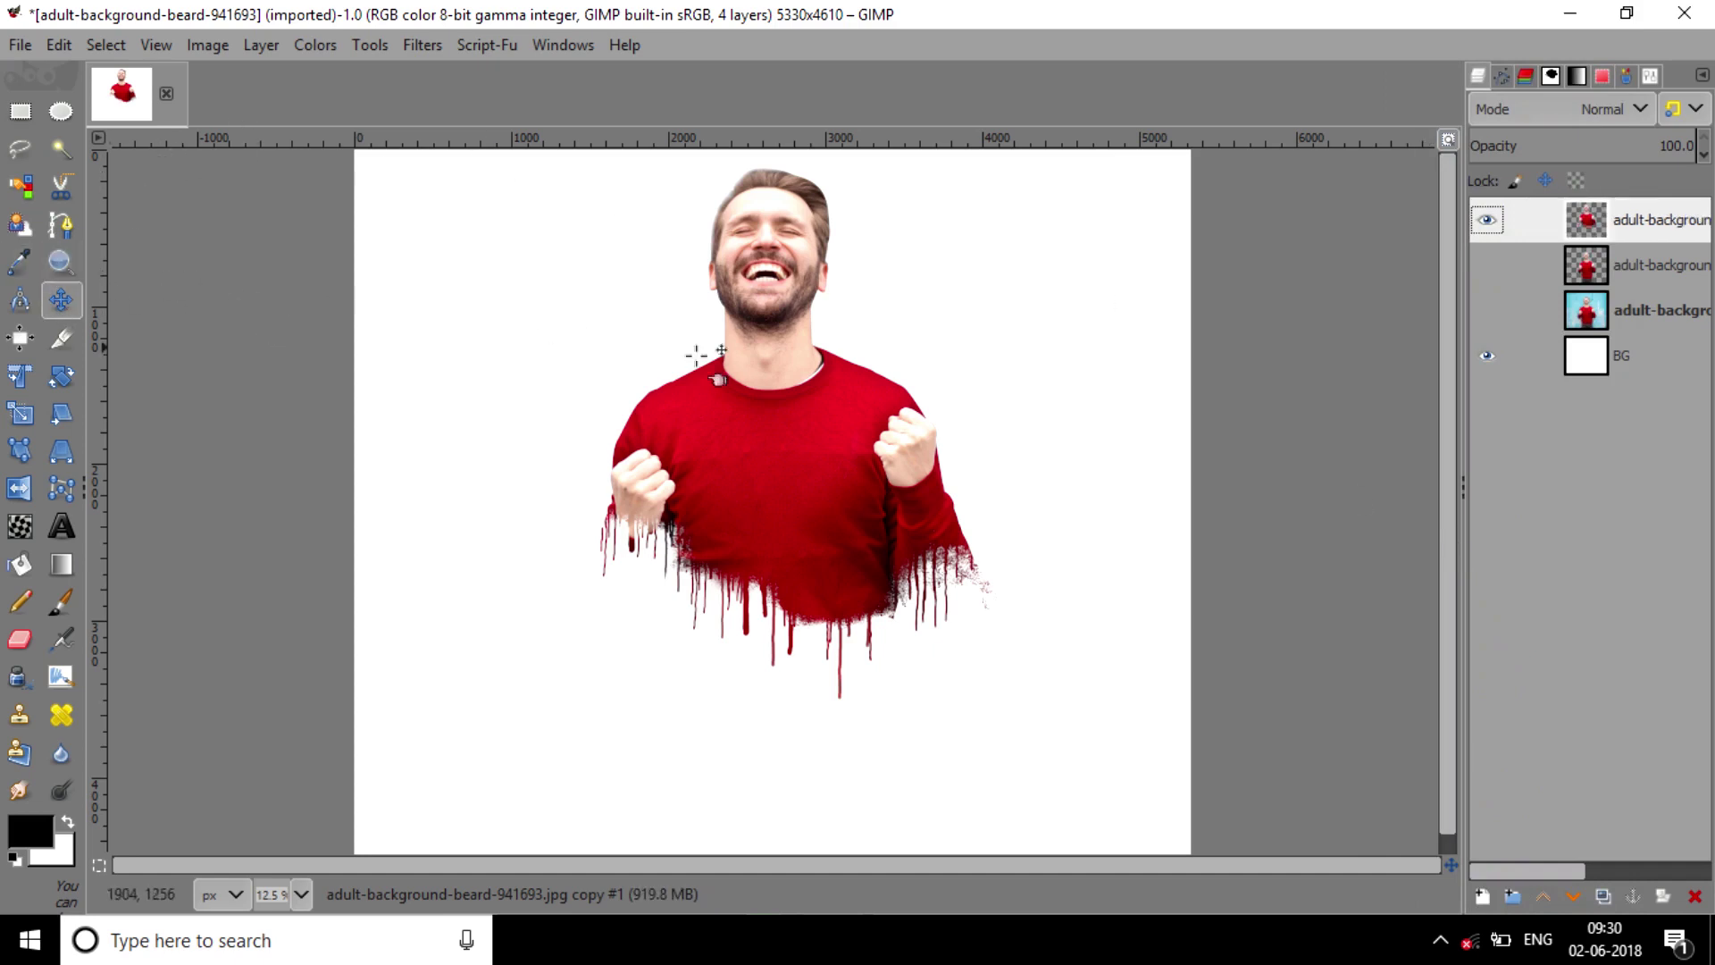
drag(788, 406, 788, 424)
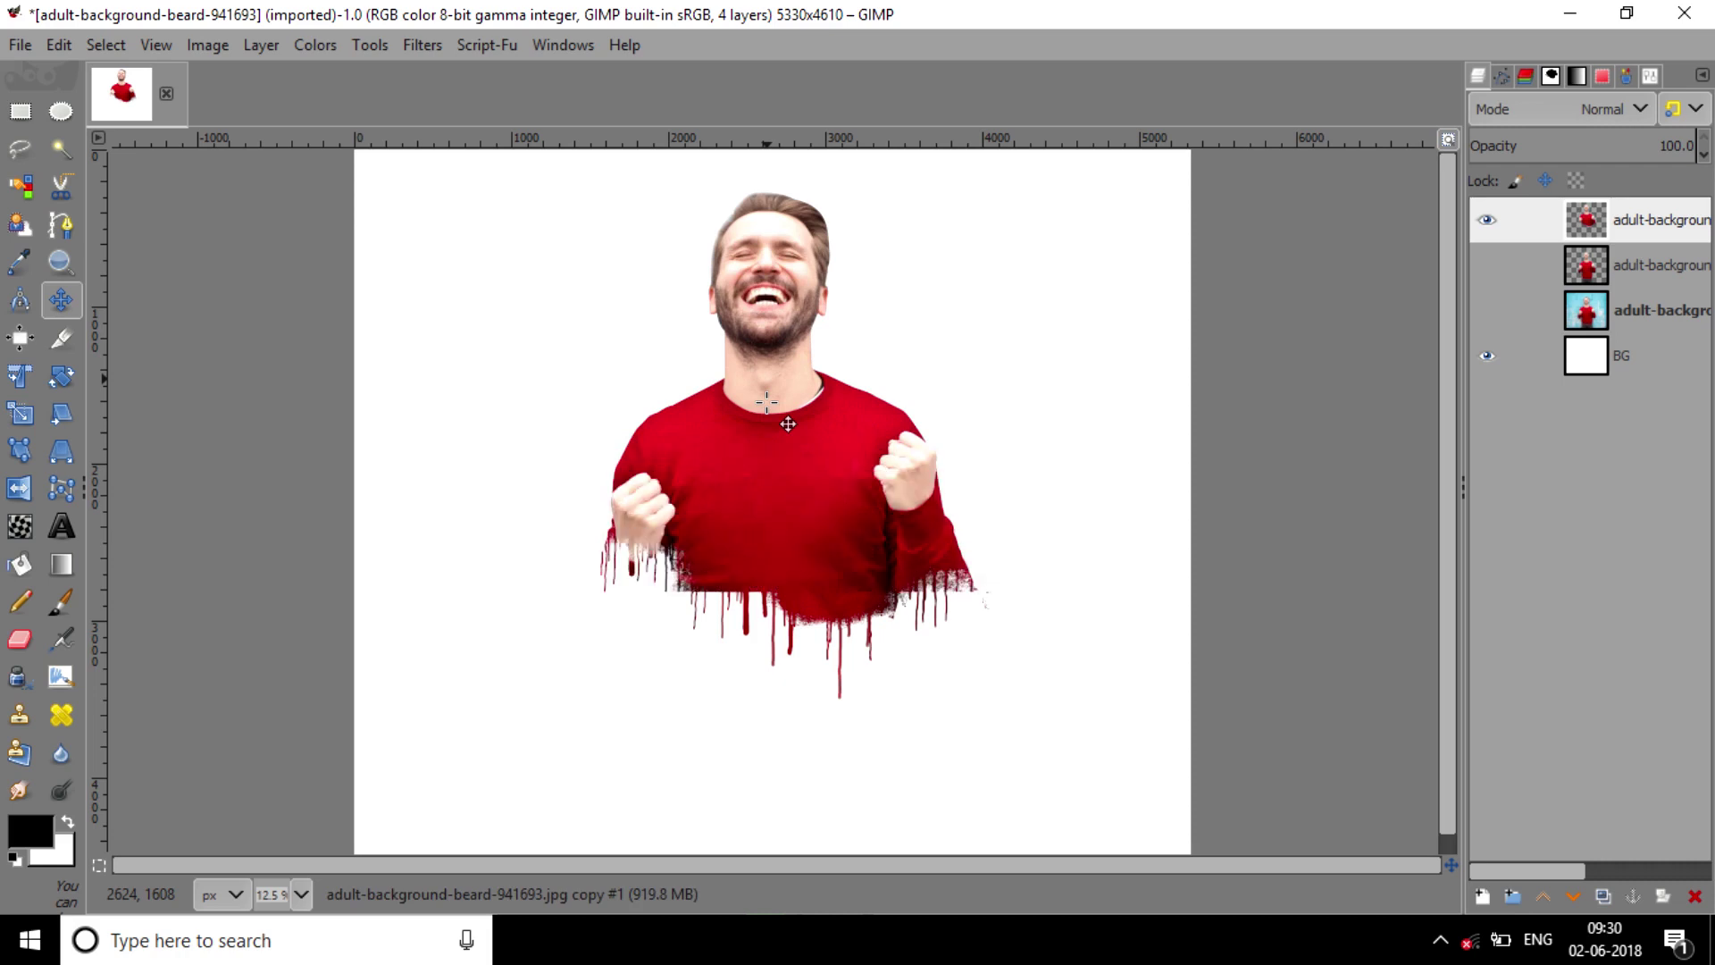
drag(823, 503, 822, 509)
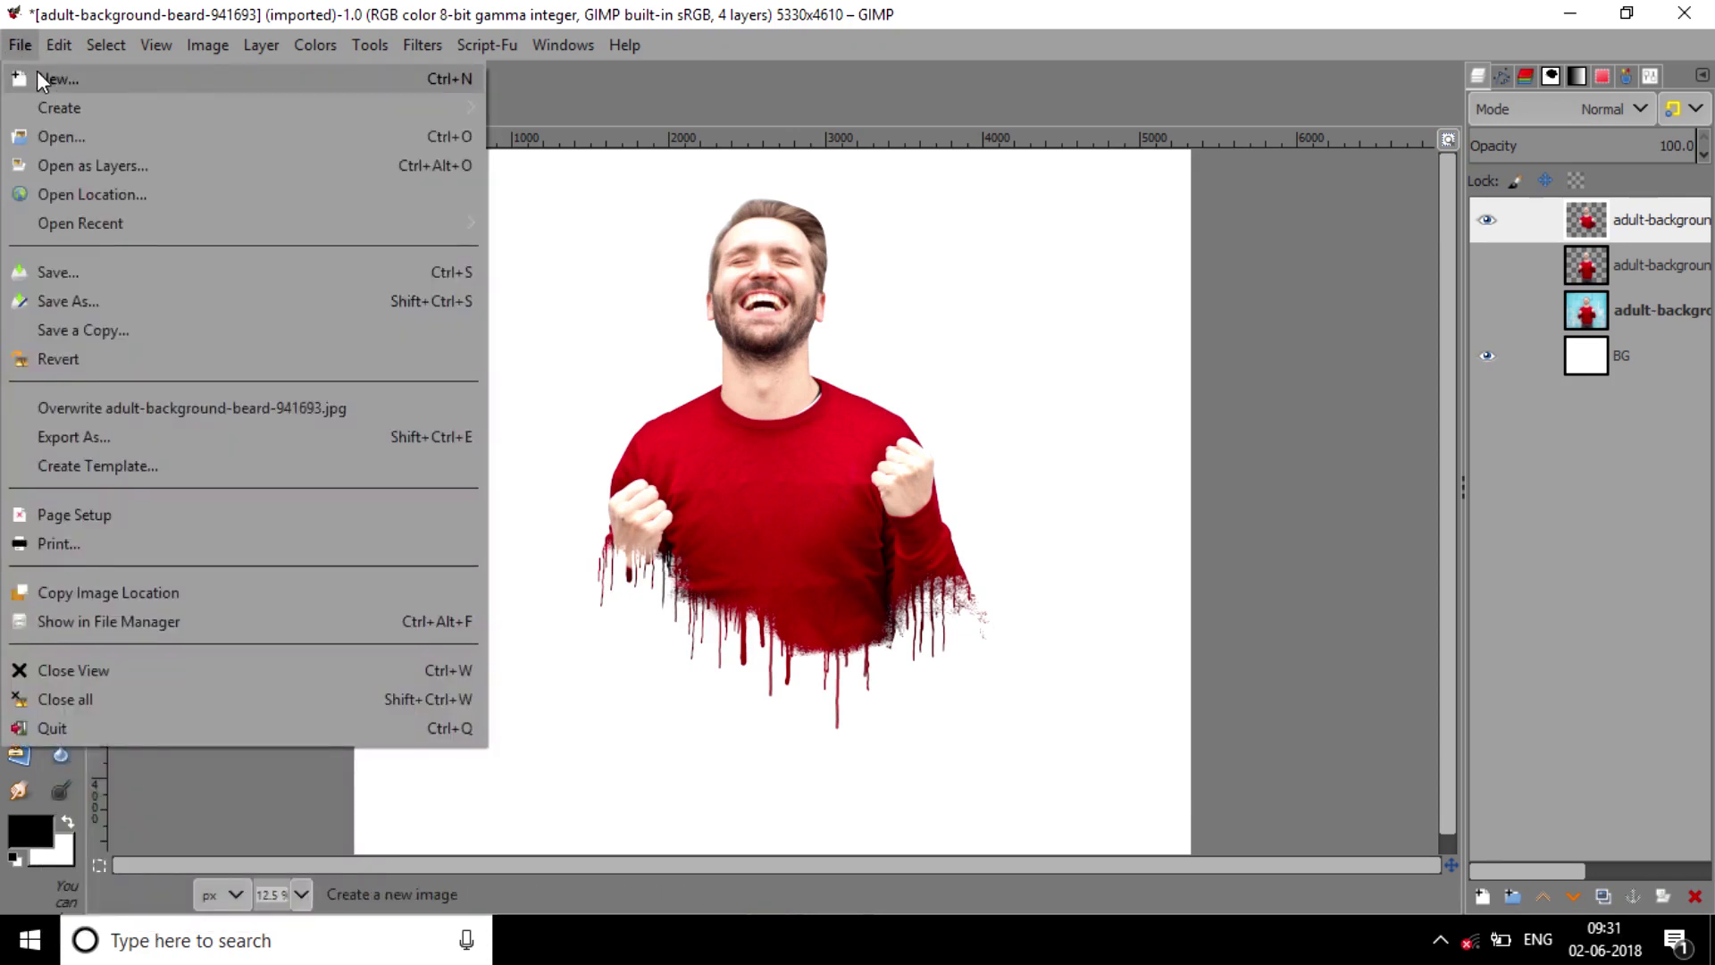
Create a new 3000×2000 image
click(37, 76)
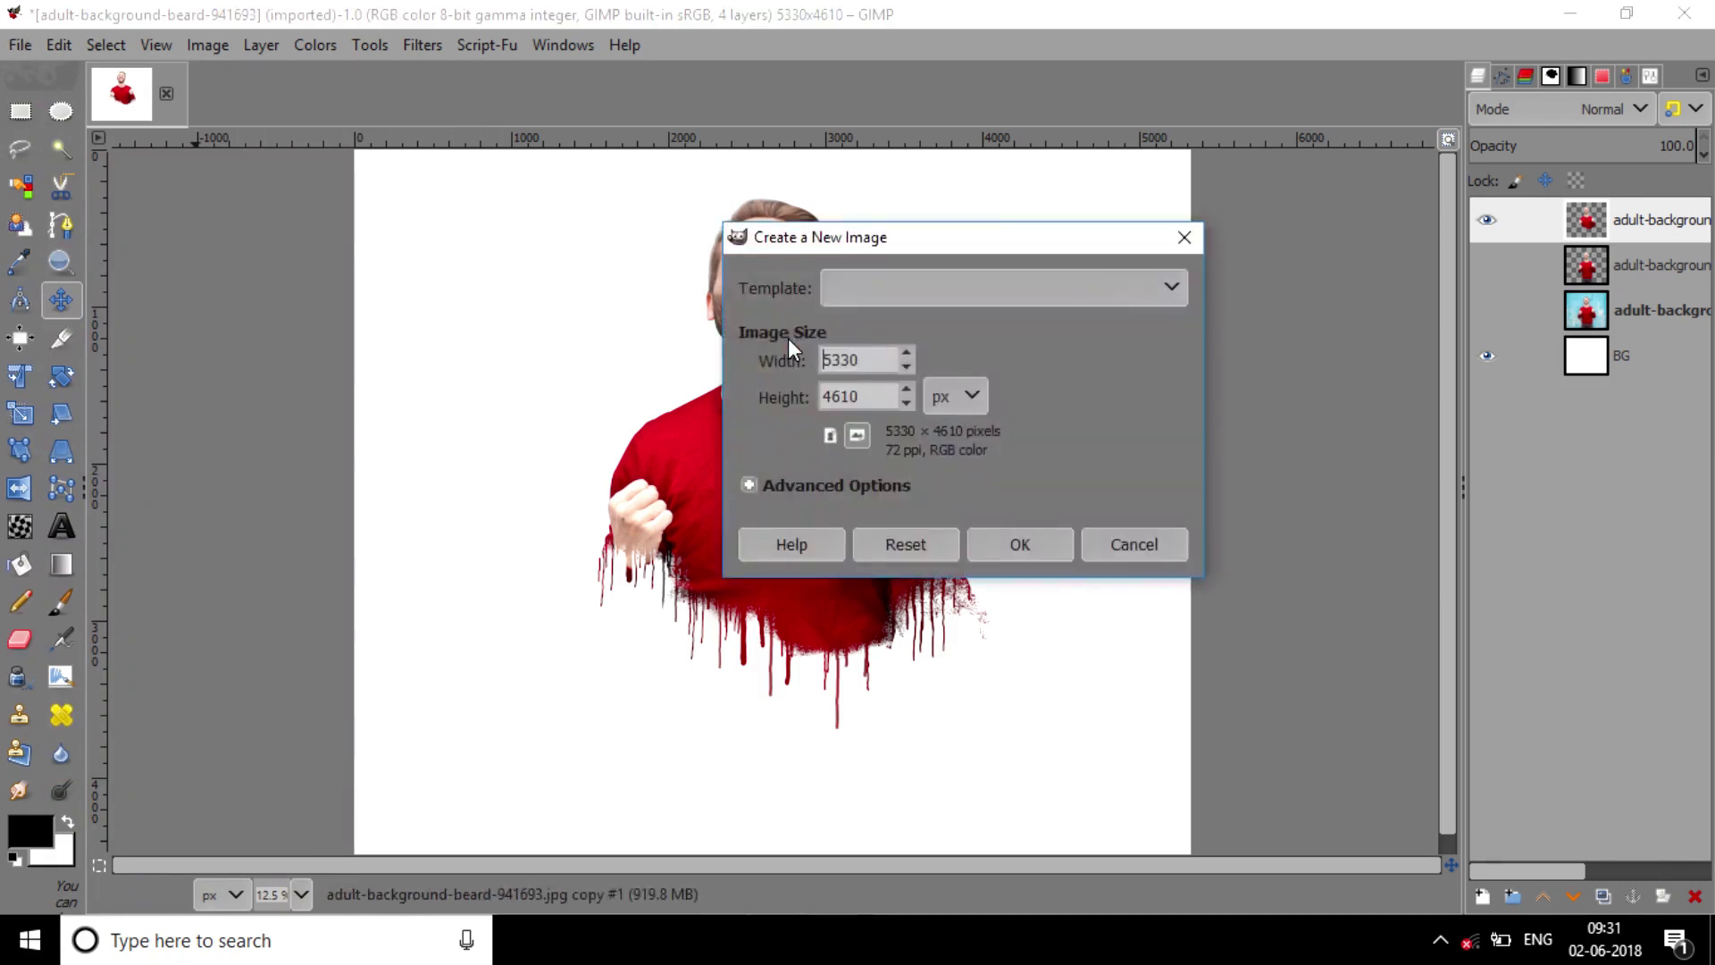
key(ctrl+a)
text(3)
text(000)
click(884, 395)
text(2000)
click(1044, 543)
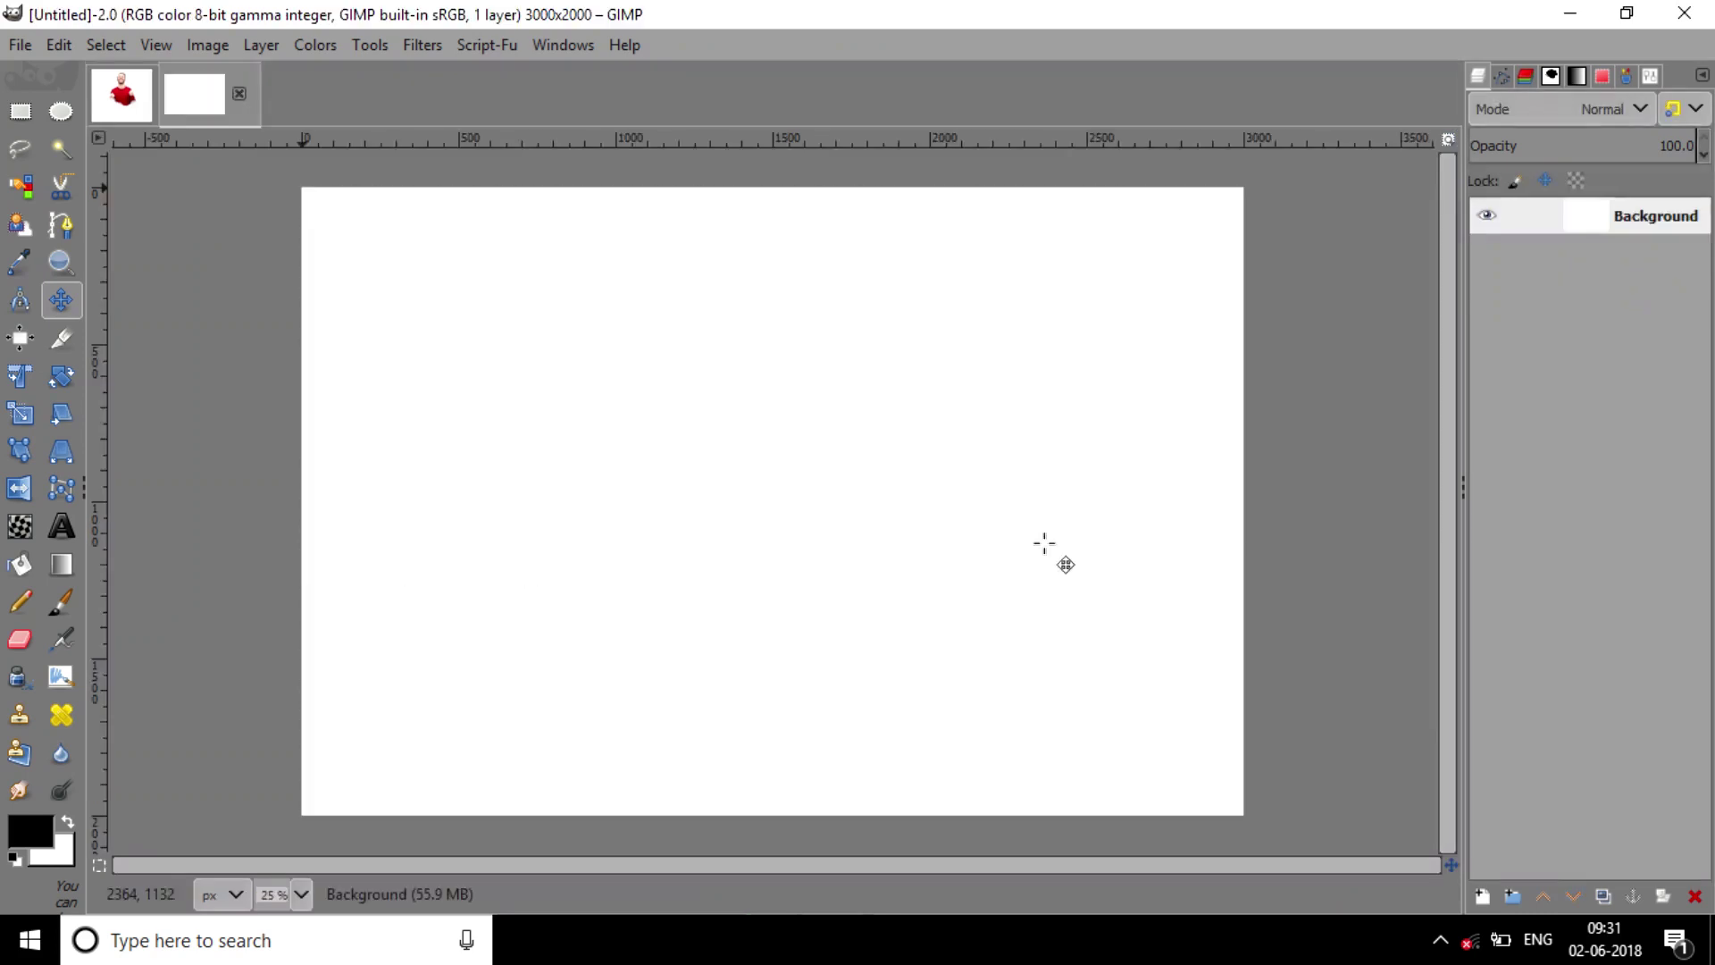
Fill the new image with a radial gradient from a white centre to dark grey edges
click(68, 827)
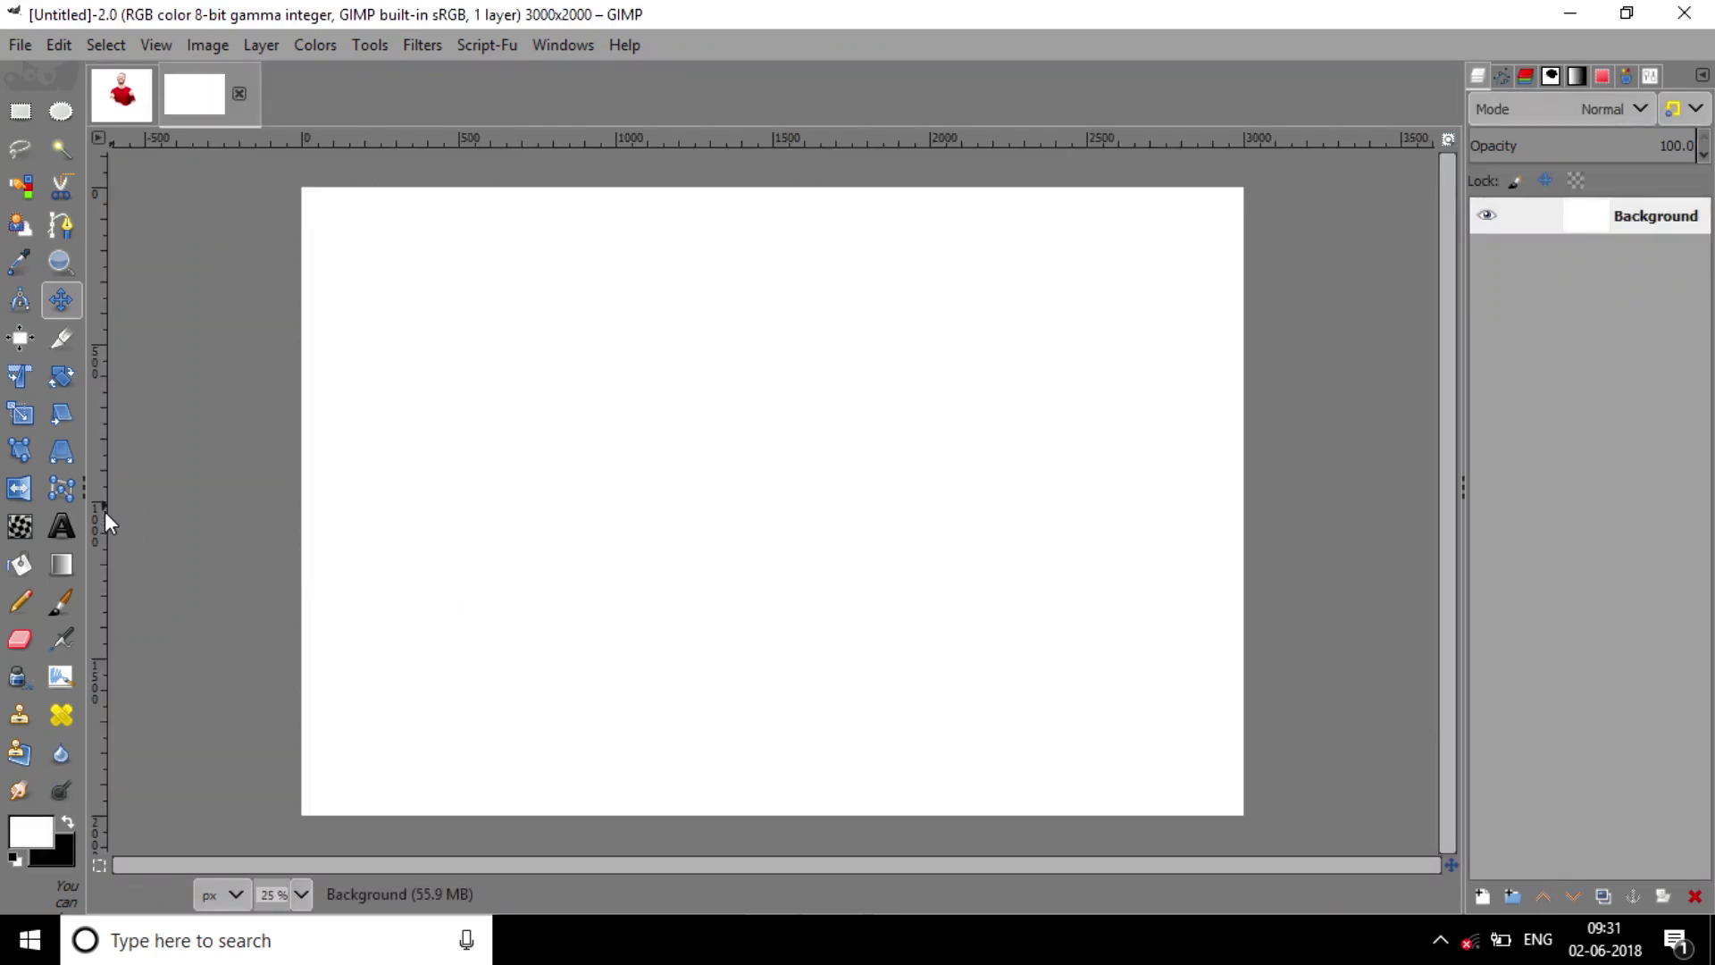
click(61, 572)
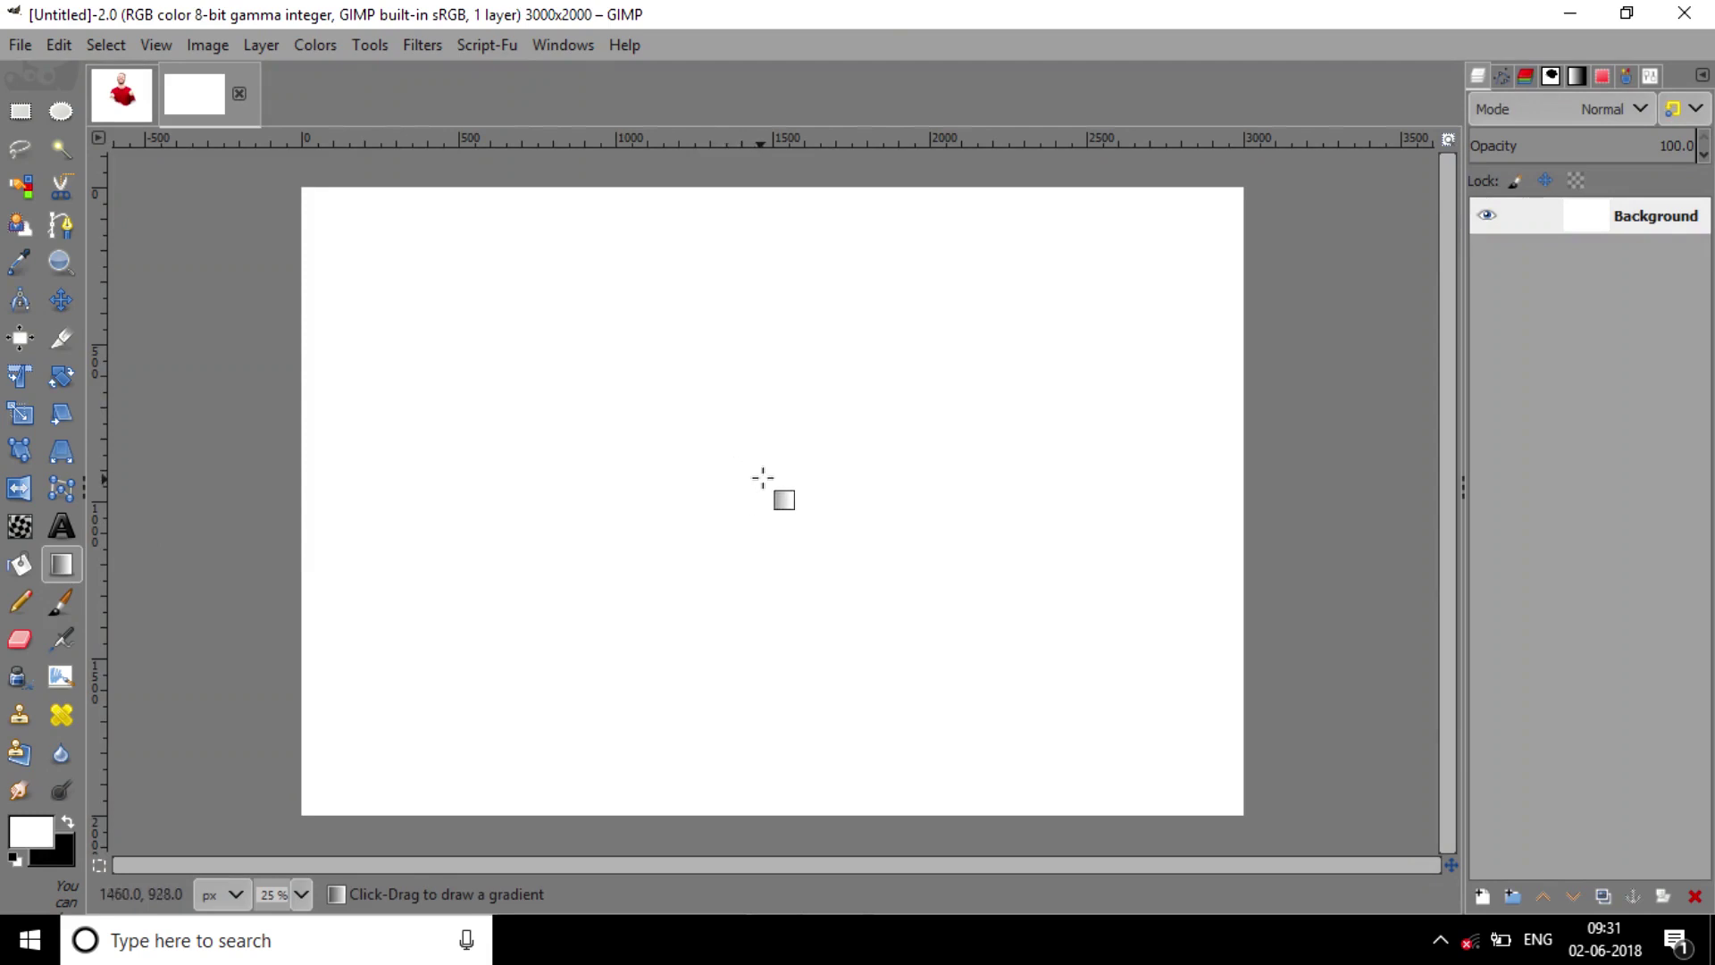
drag(752, 489, 158, 911)
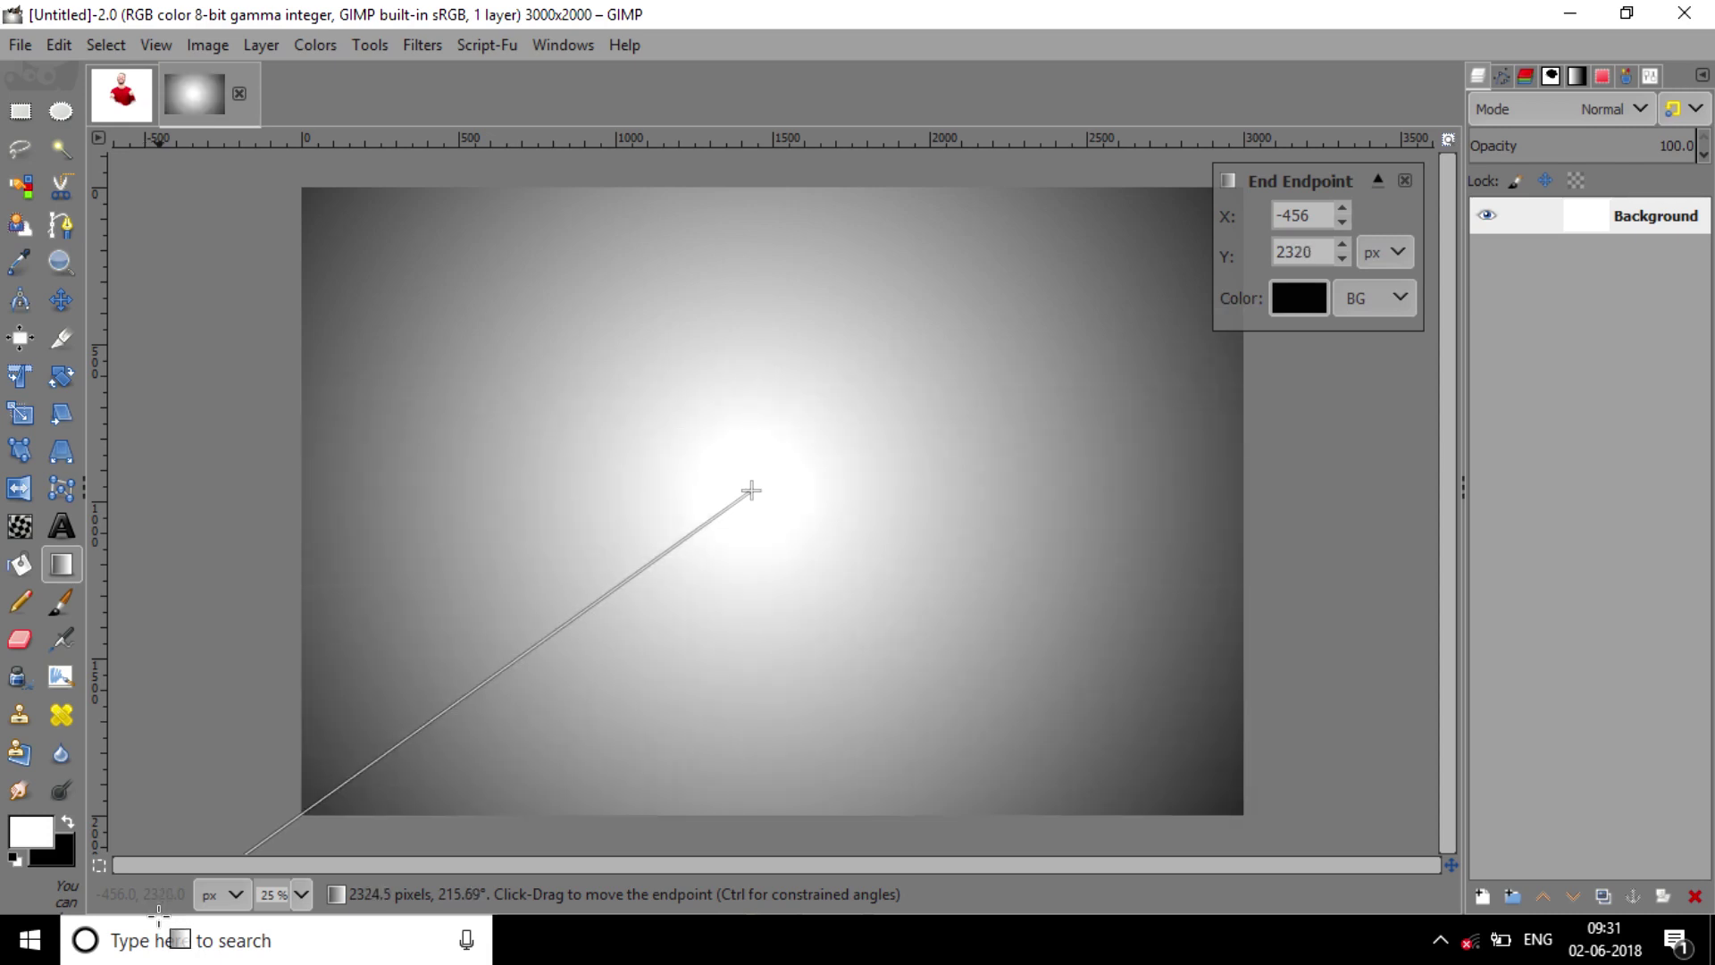
key(Return)
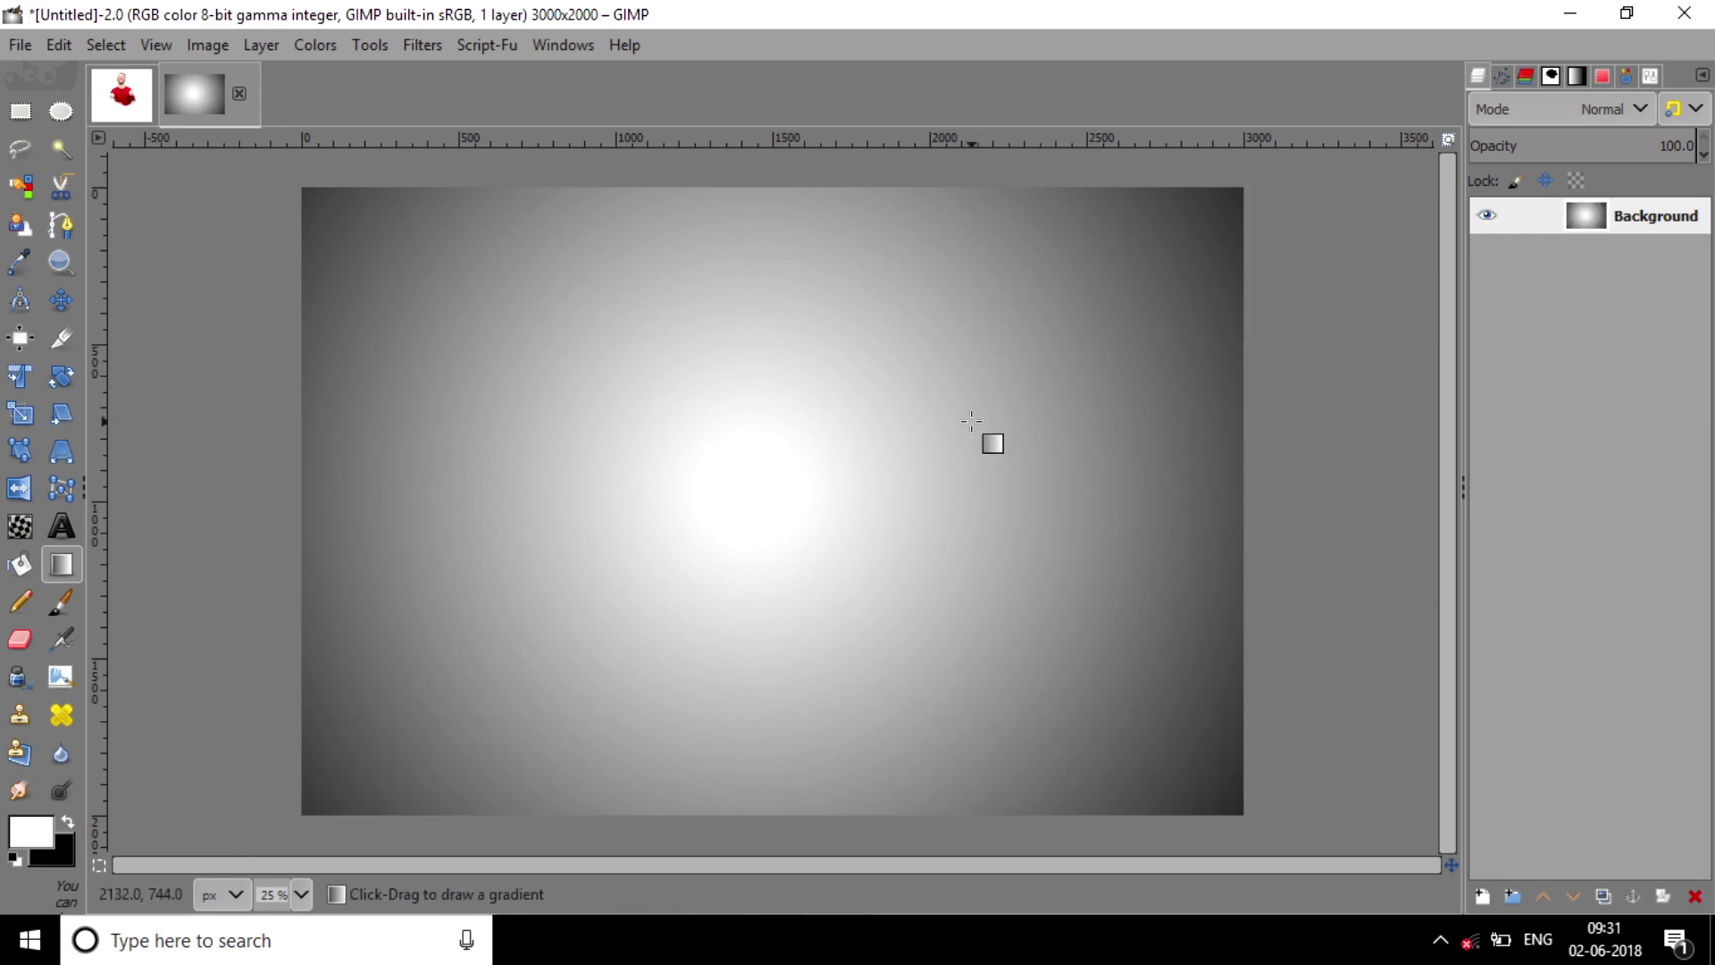
click(134, 105)
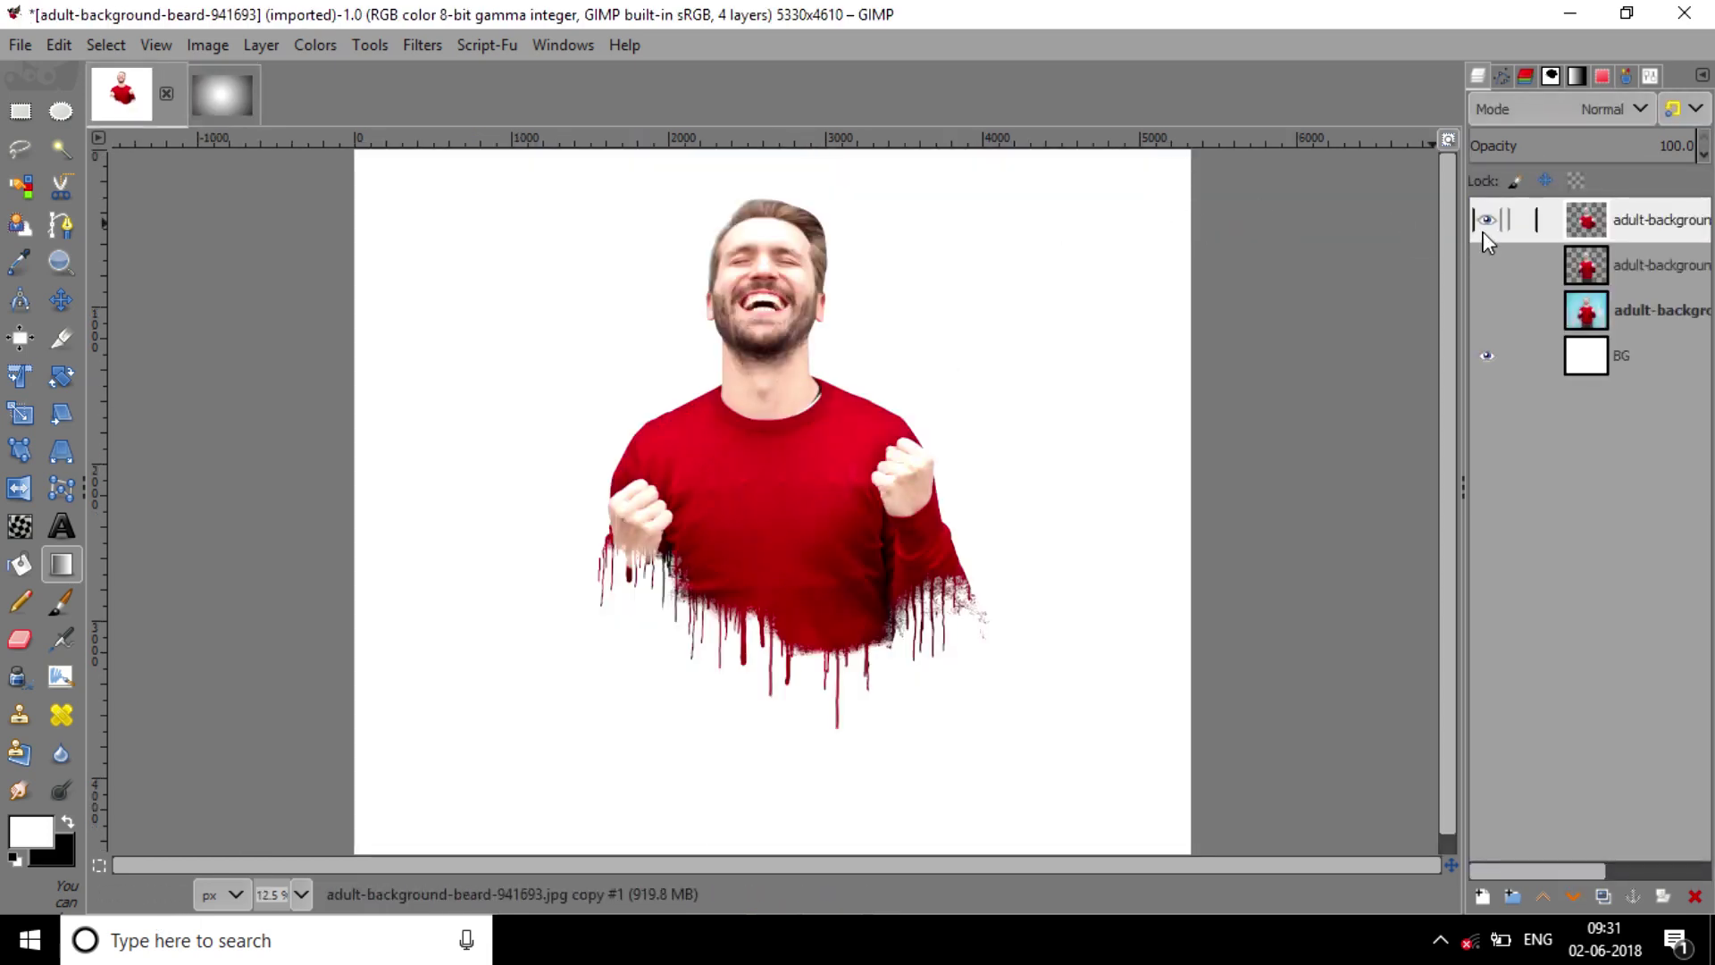
Copy the dripping red-sweater figure and paste it into the gradient image
right_click(1617, 225)
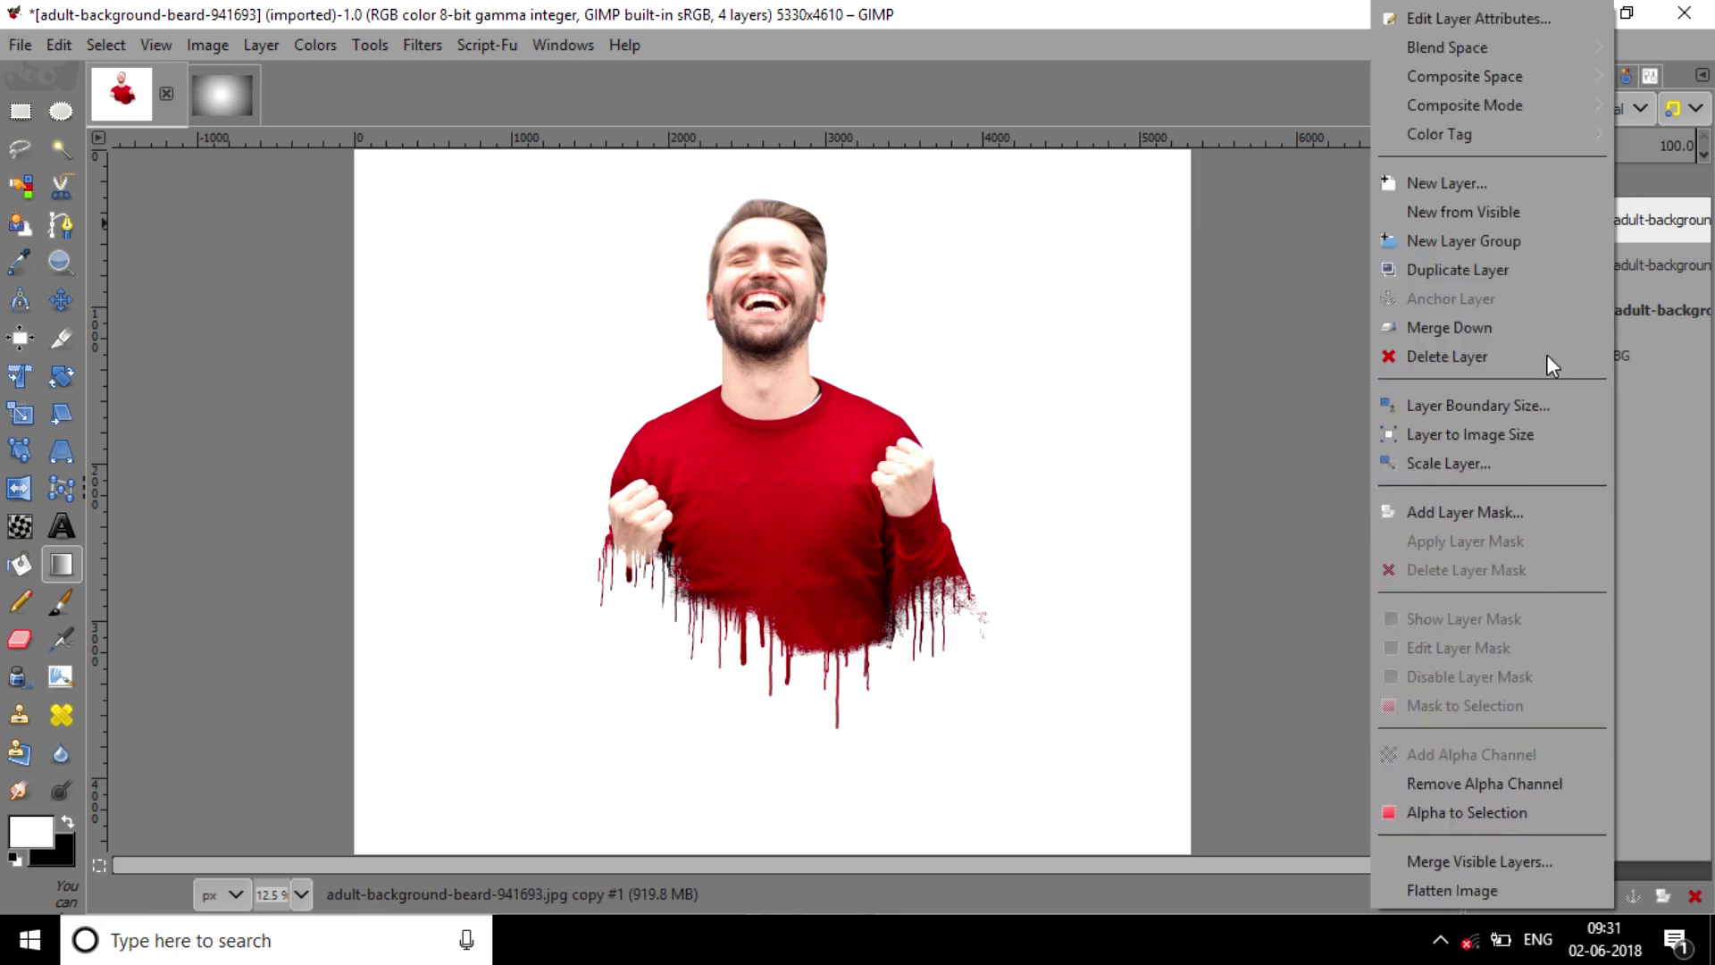
click(1305, 125)
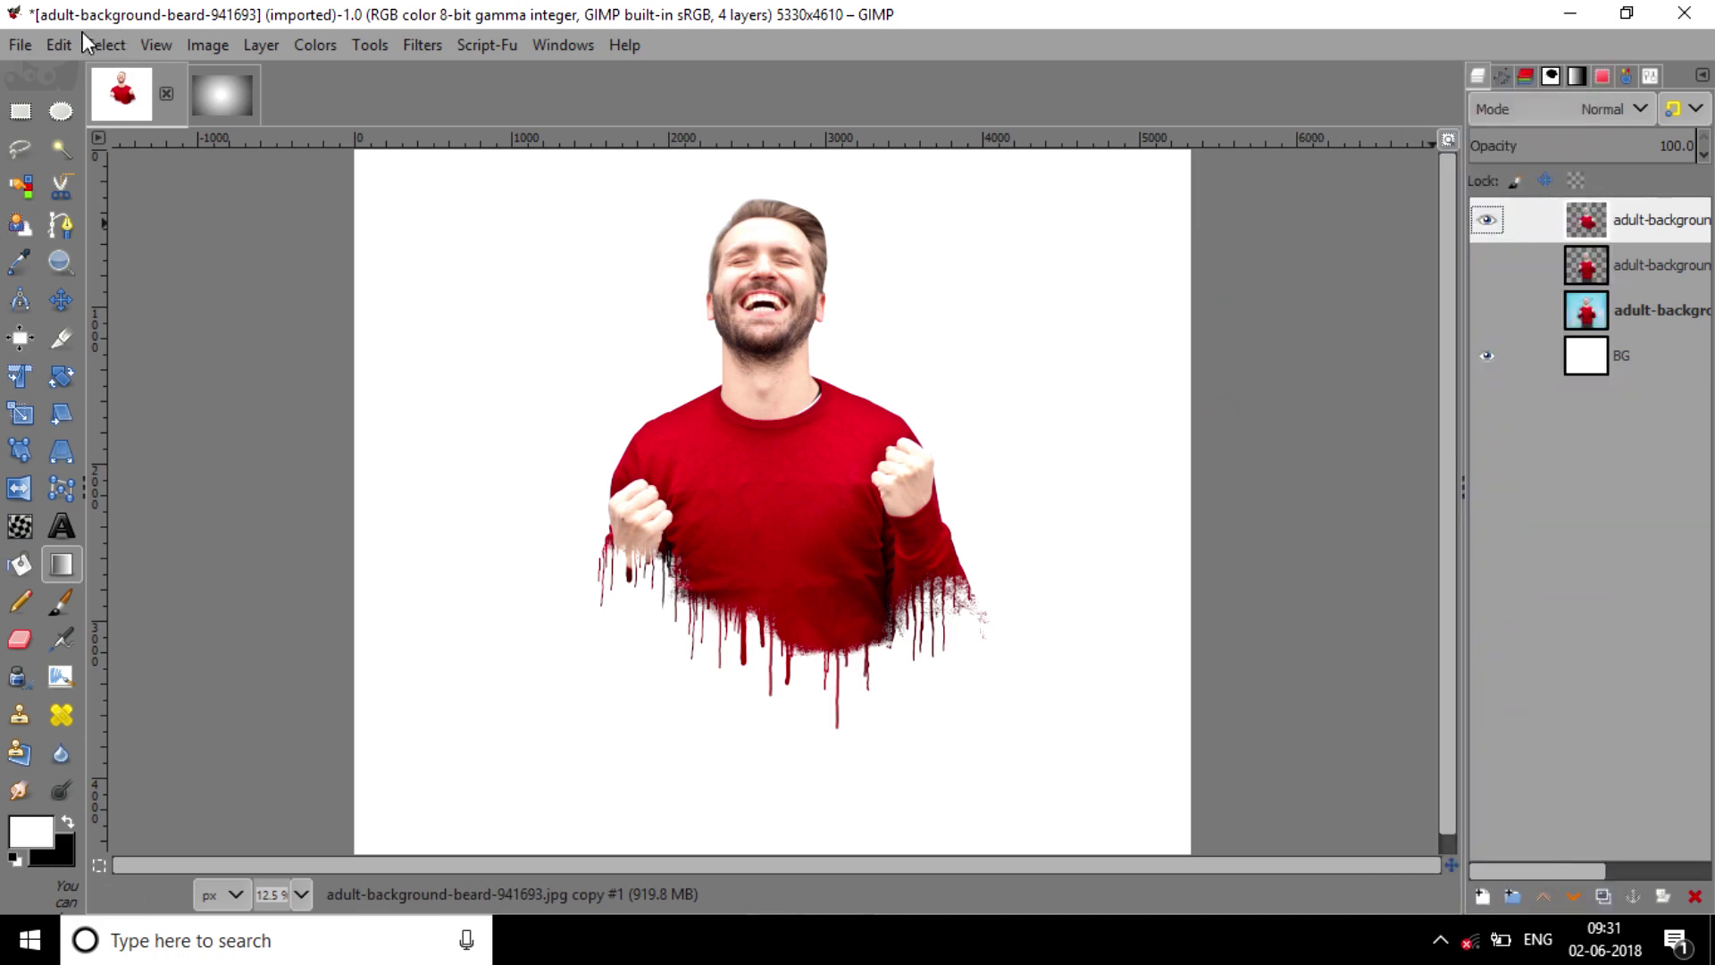
click(59, 45)
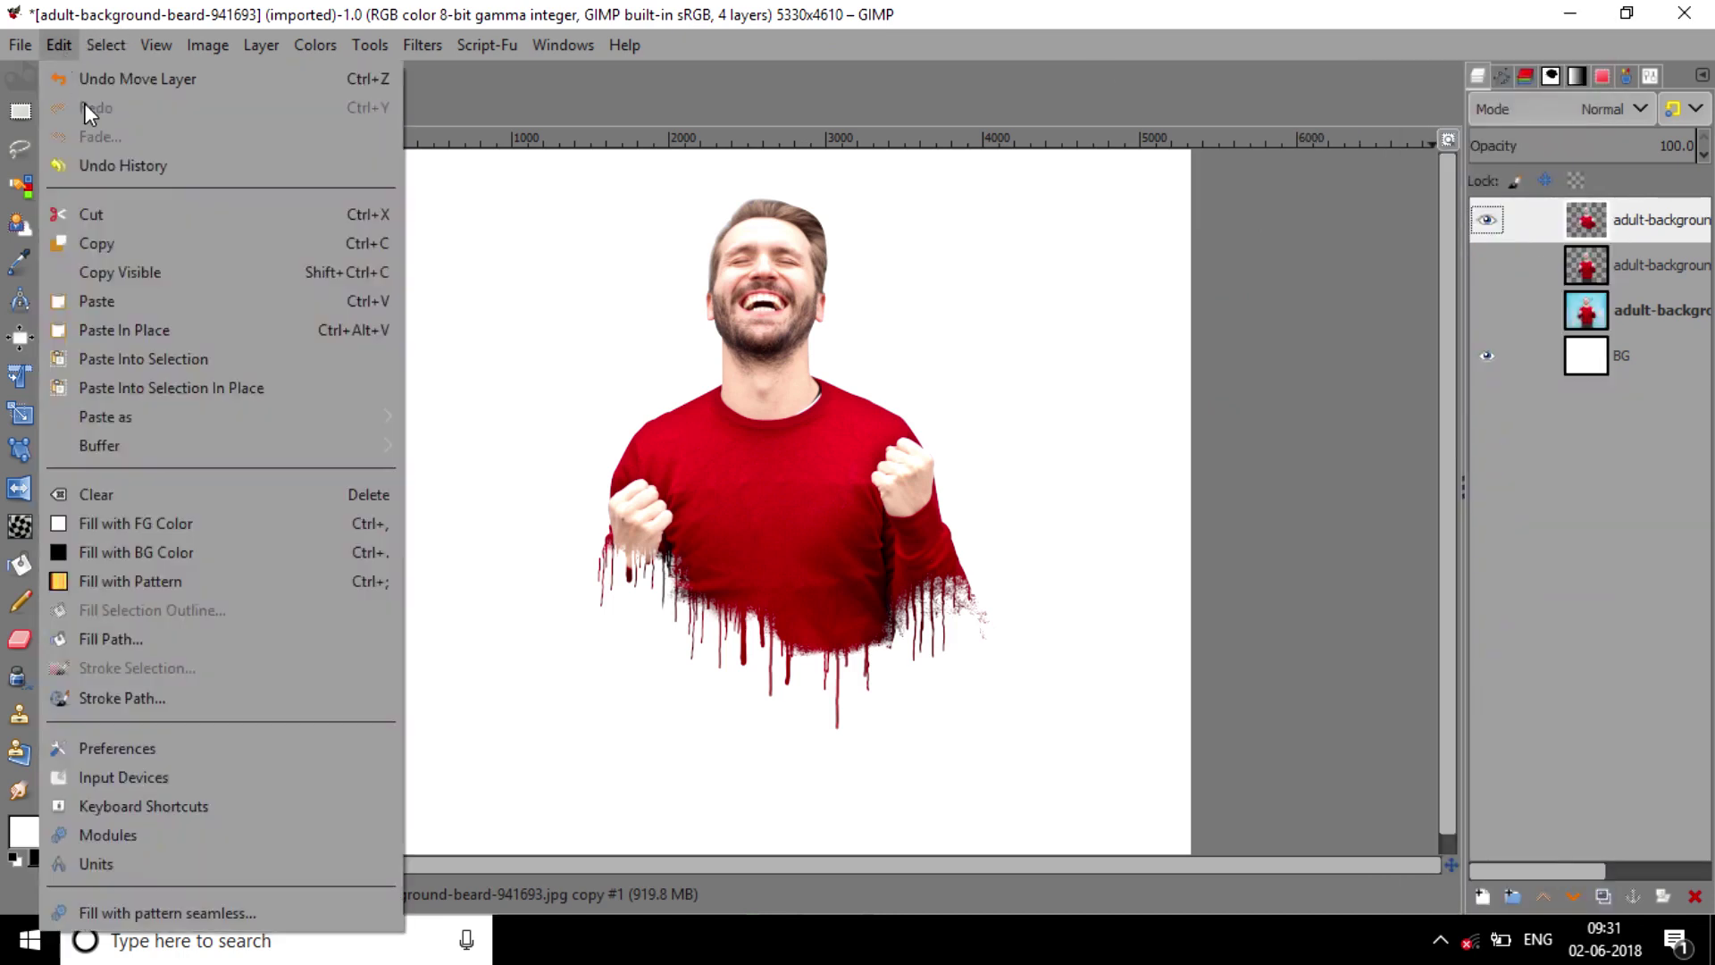
click(116, 248)
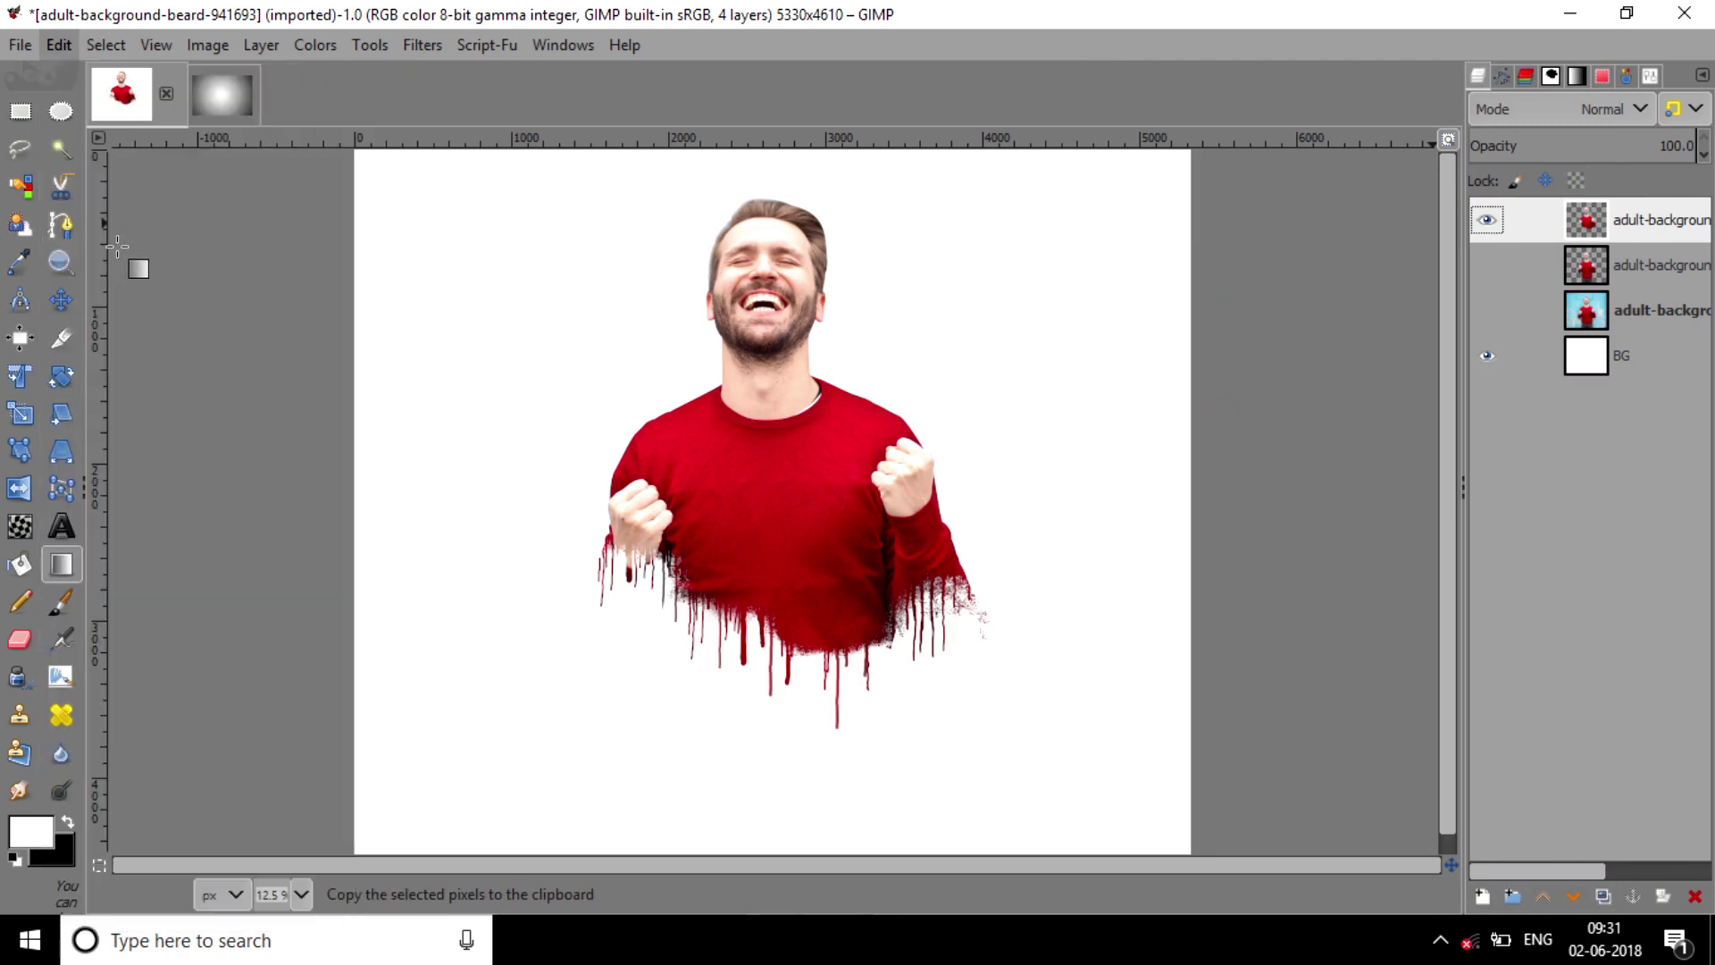
click(218, 101)
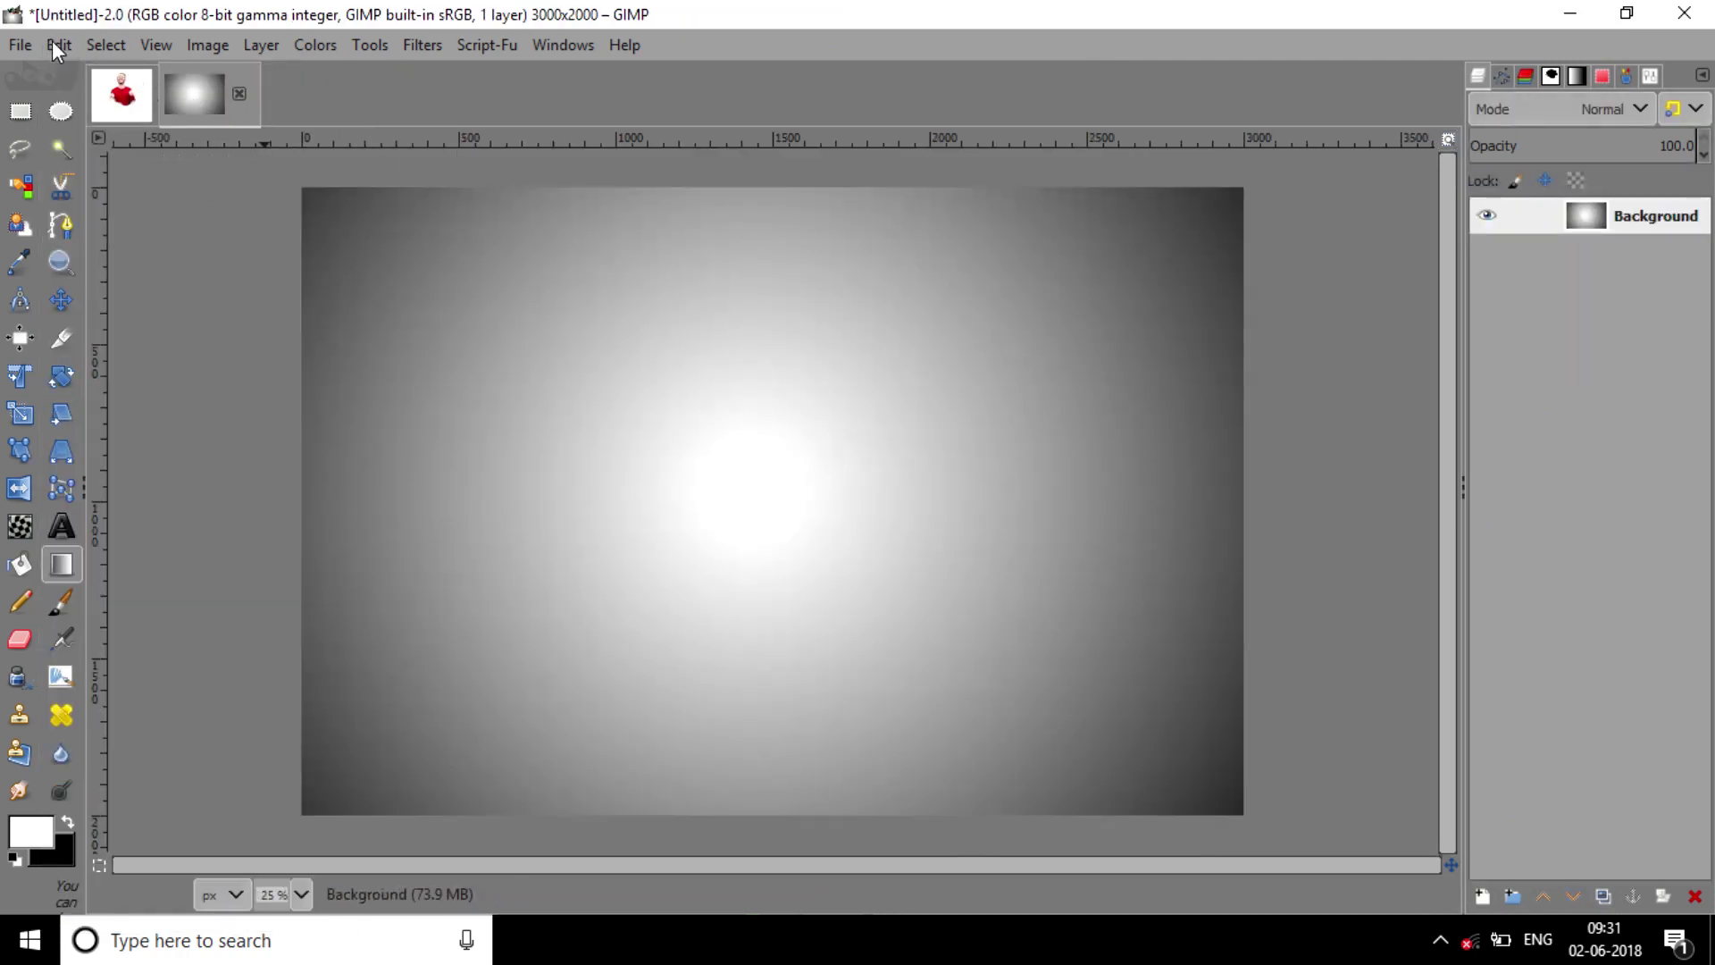
click(54, 45)
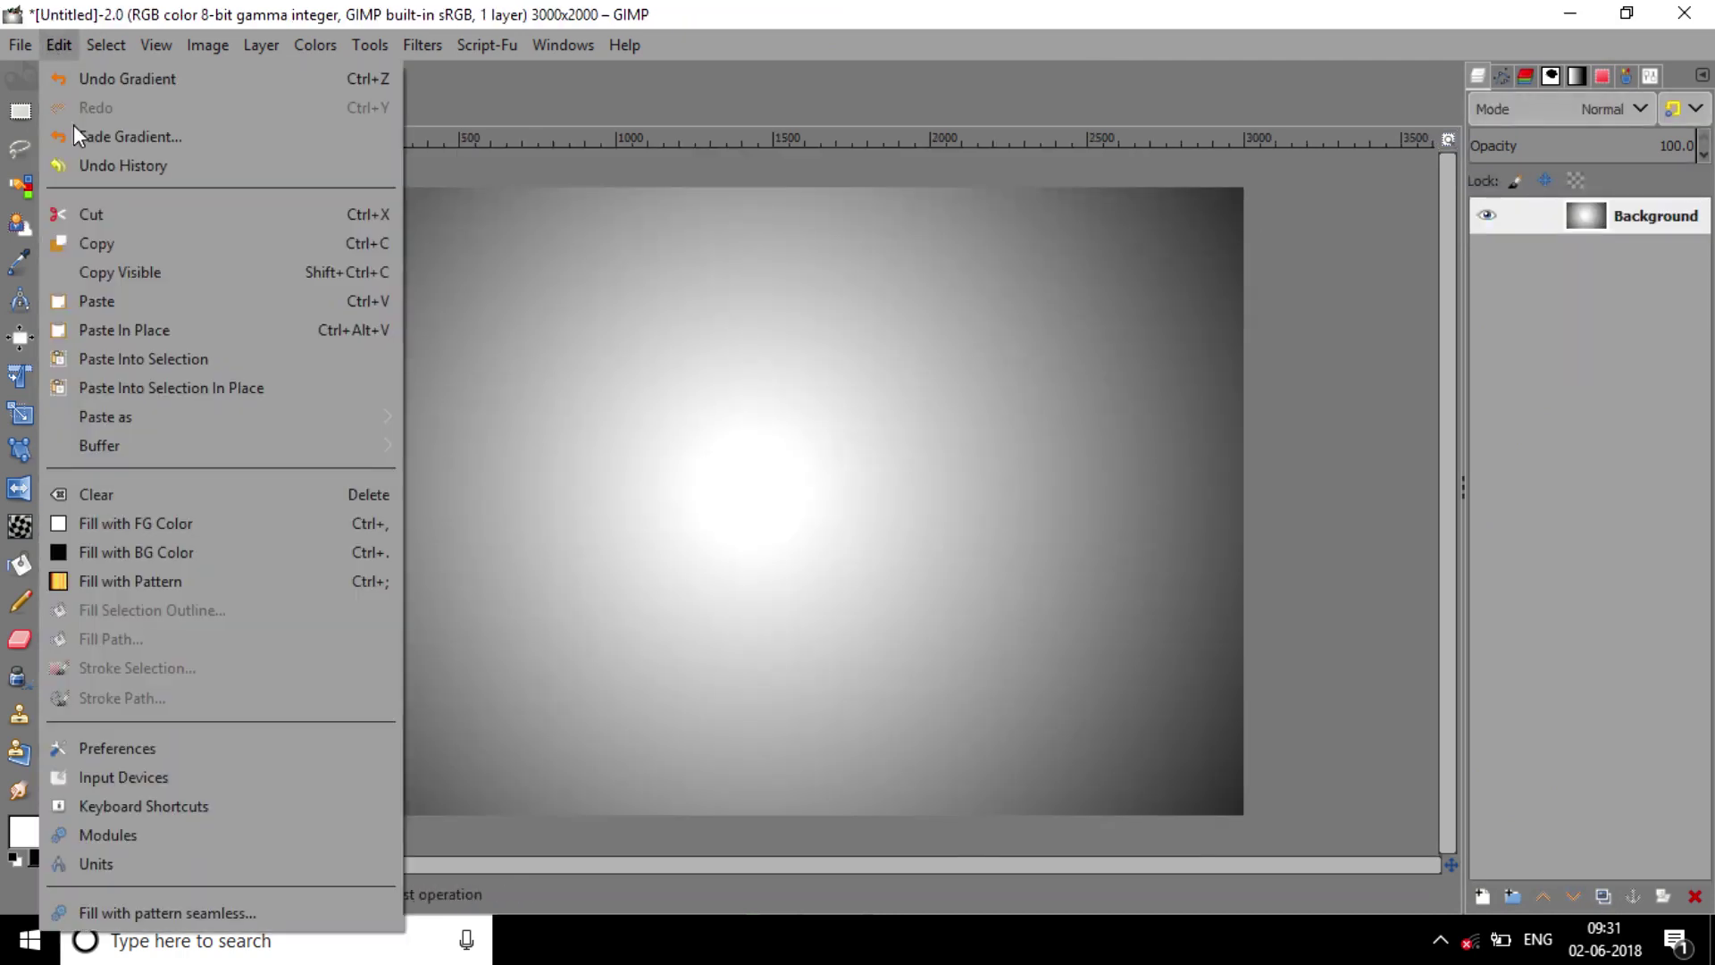
click(109, 297)
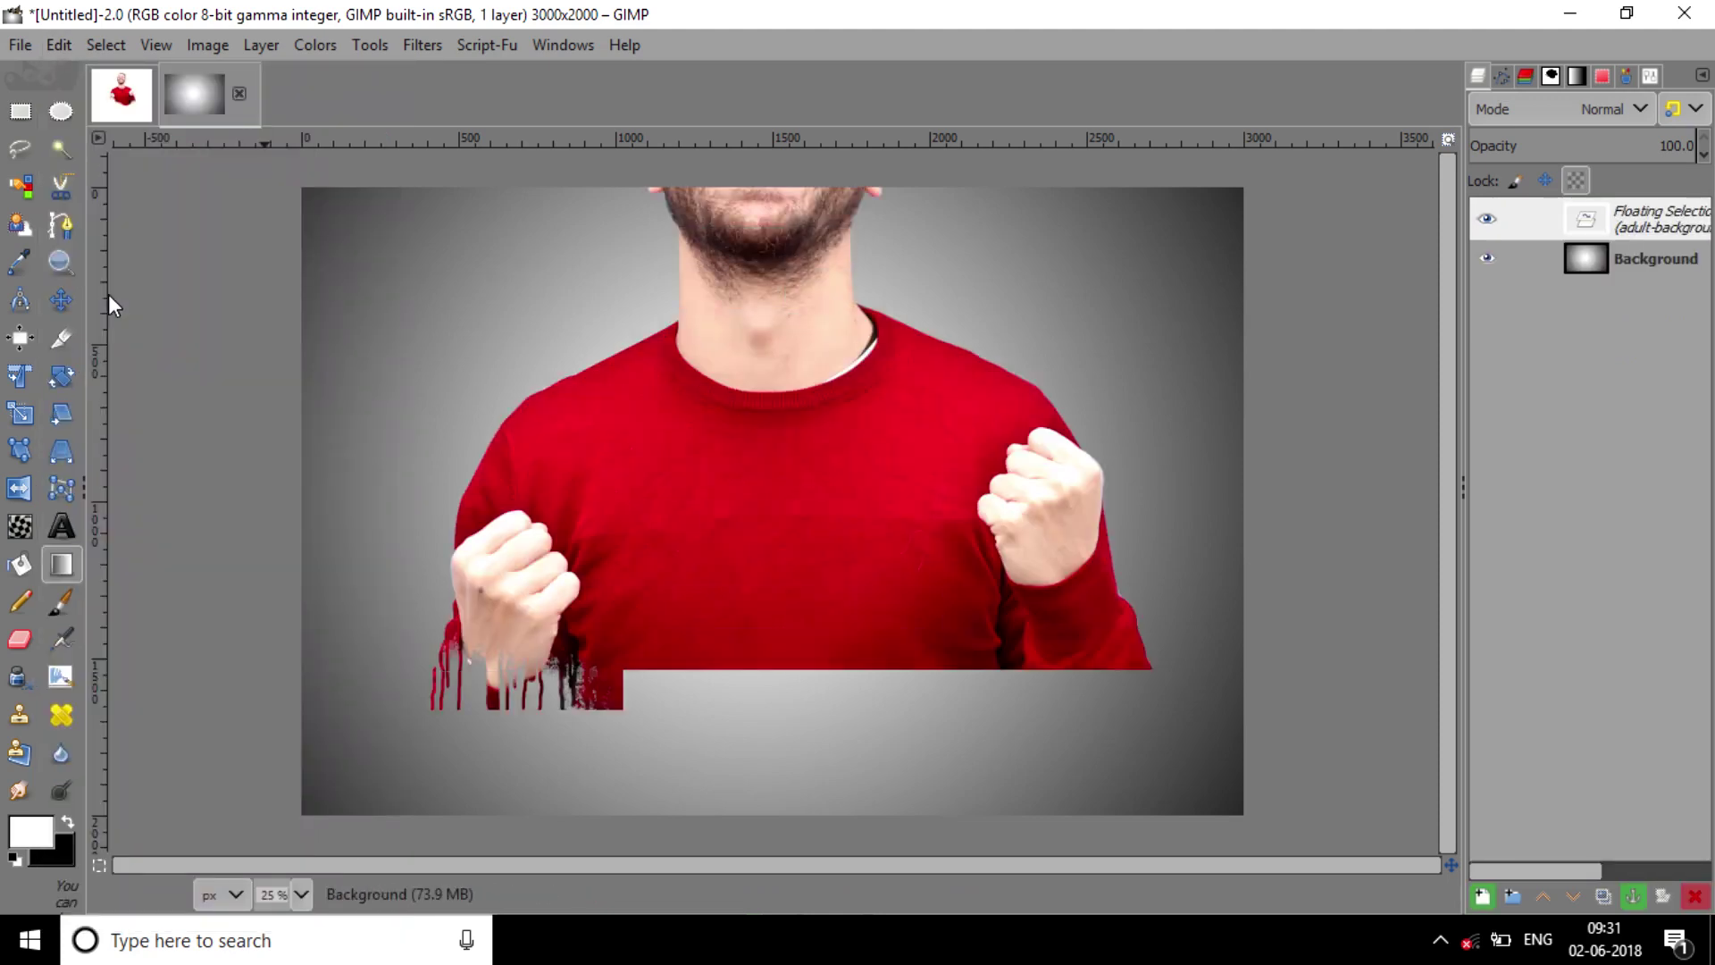
Start scaling the pasted figure and shrink it proportionally by its corner handle
click(21, 413)
click(750, 524)
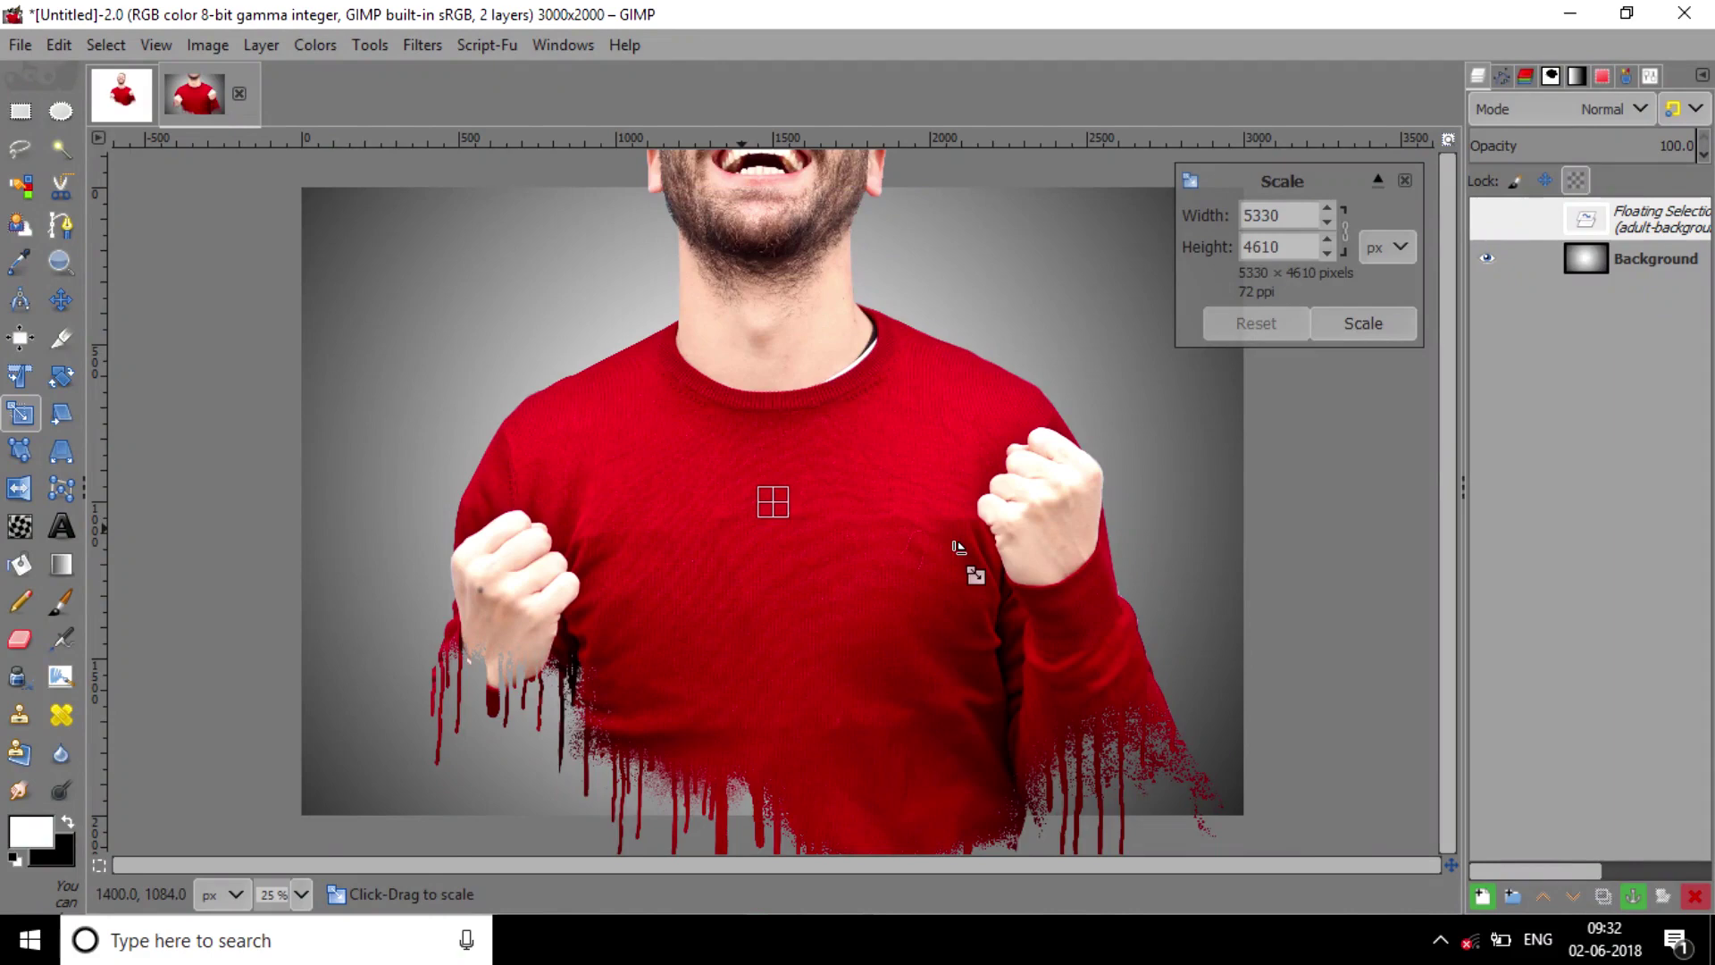
key(minus)
key(minus)
key(minus)
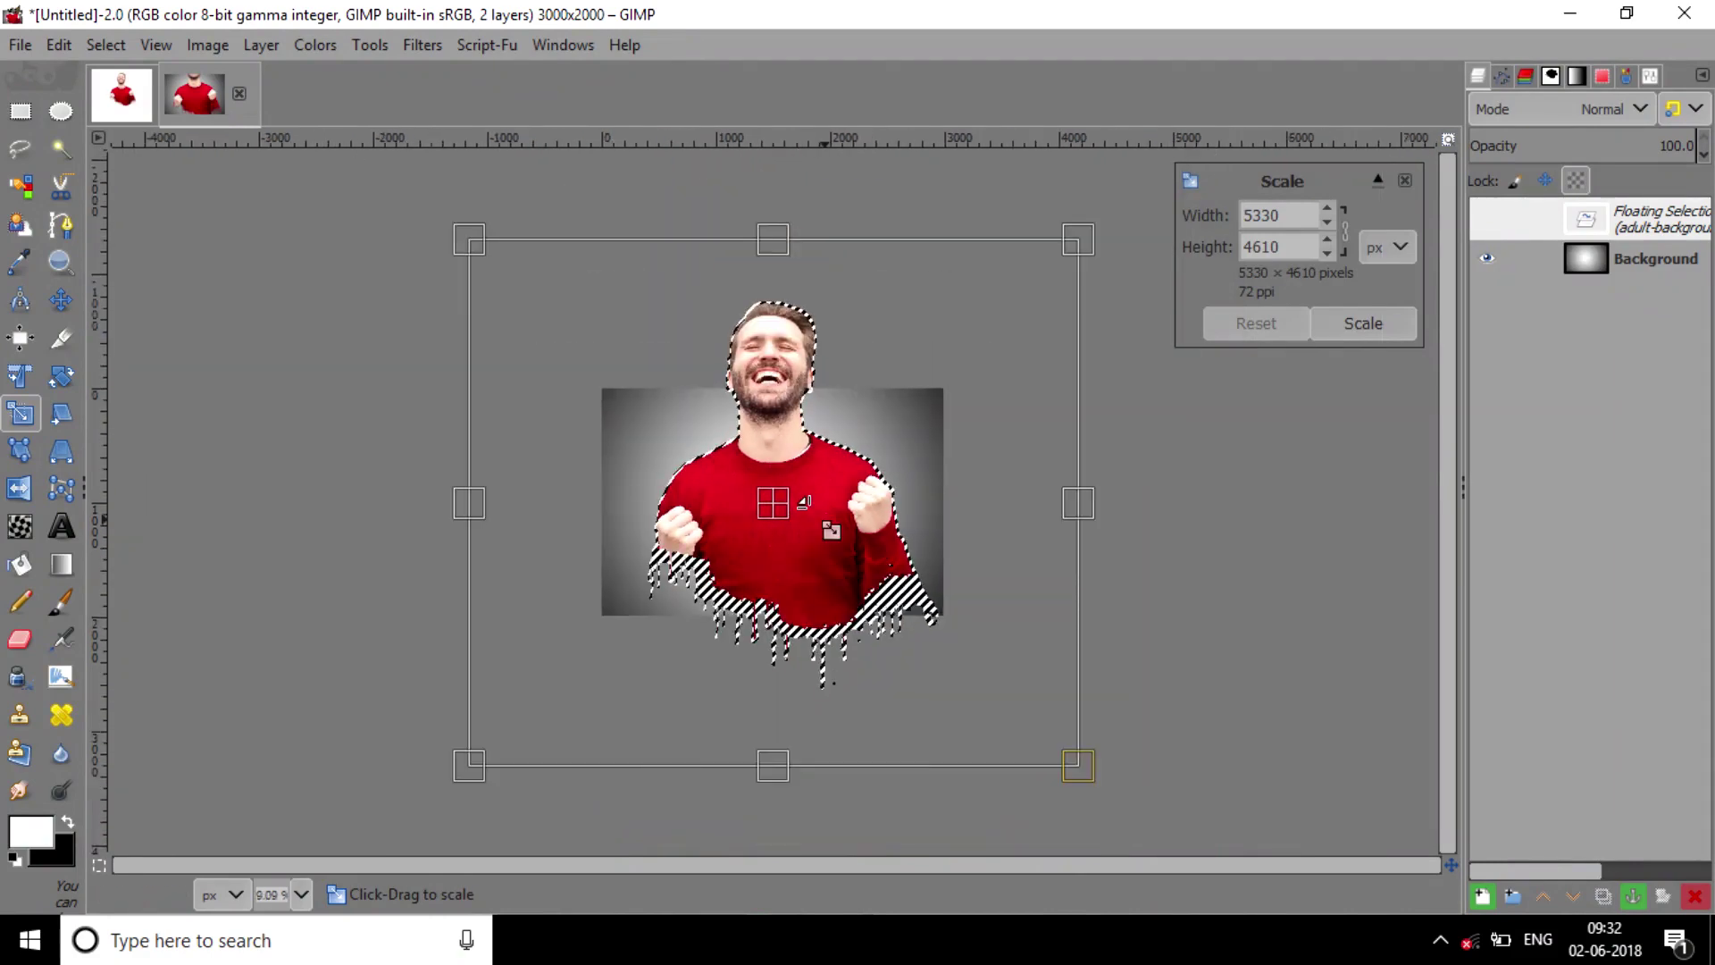
key(minus)
key(minus)
key(minus)
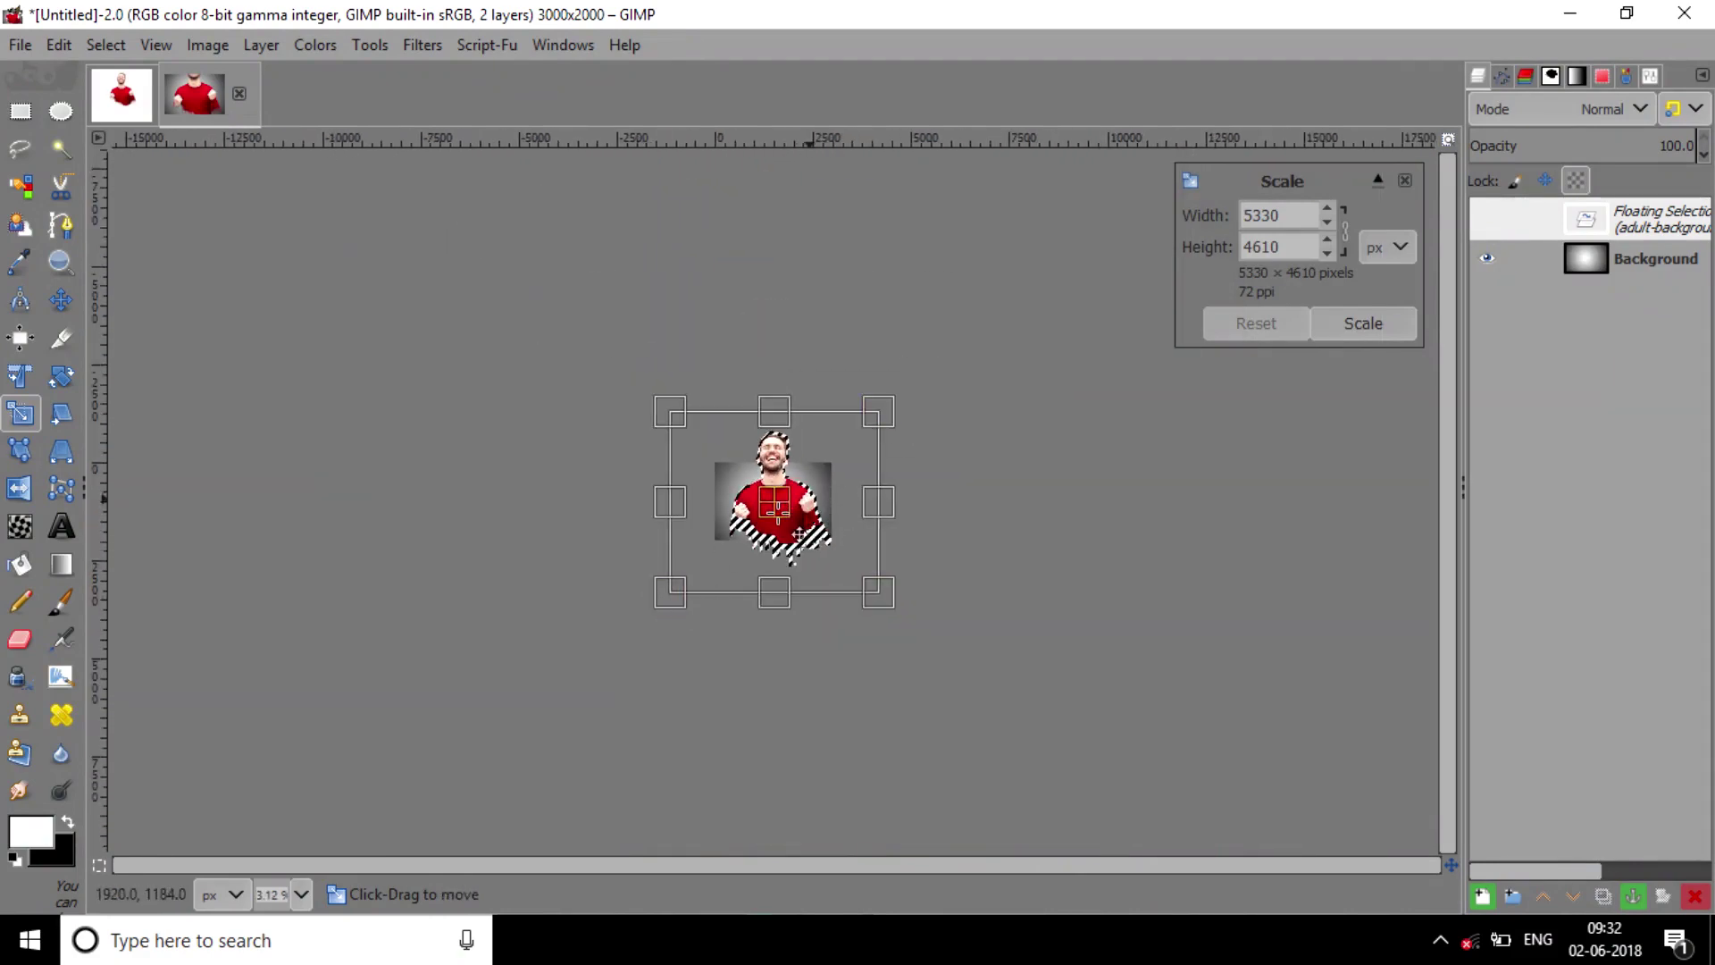
key(plus)
key(plus)
key(plus)
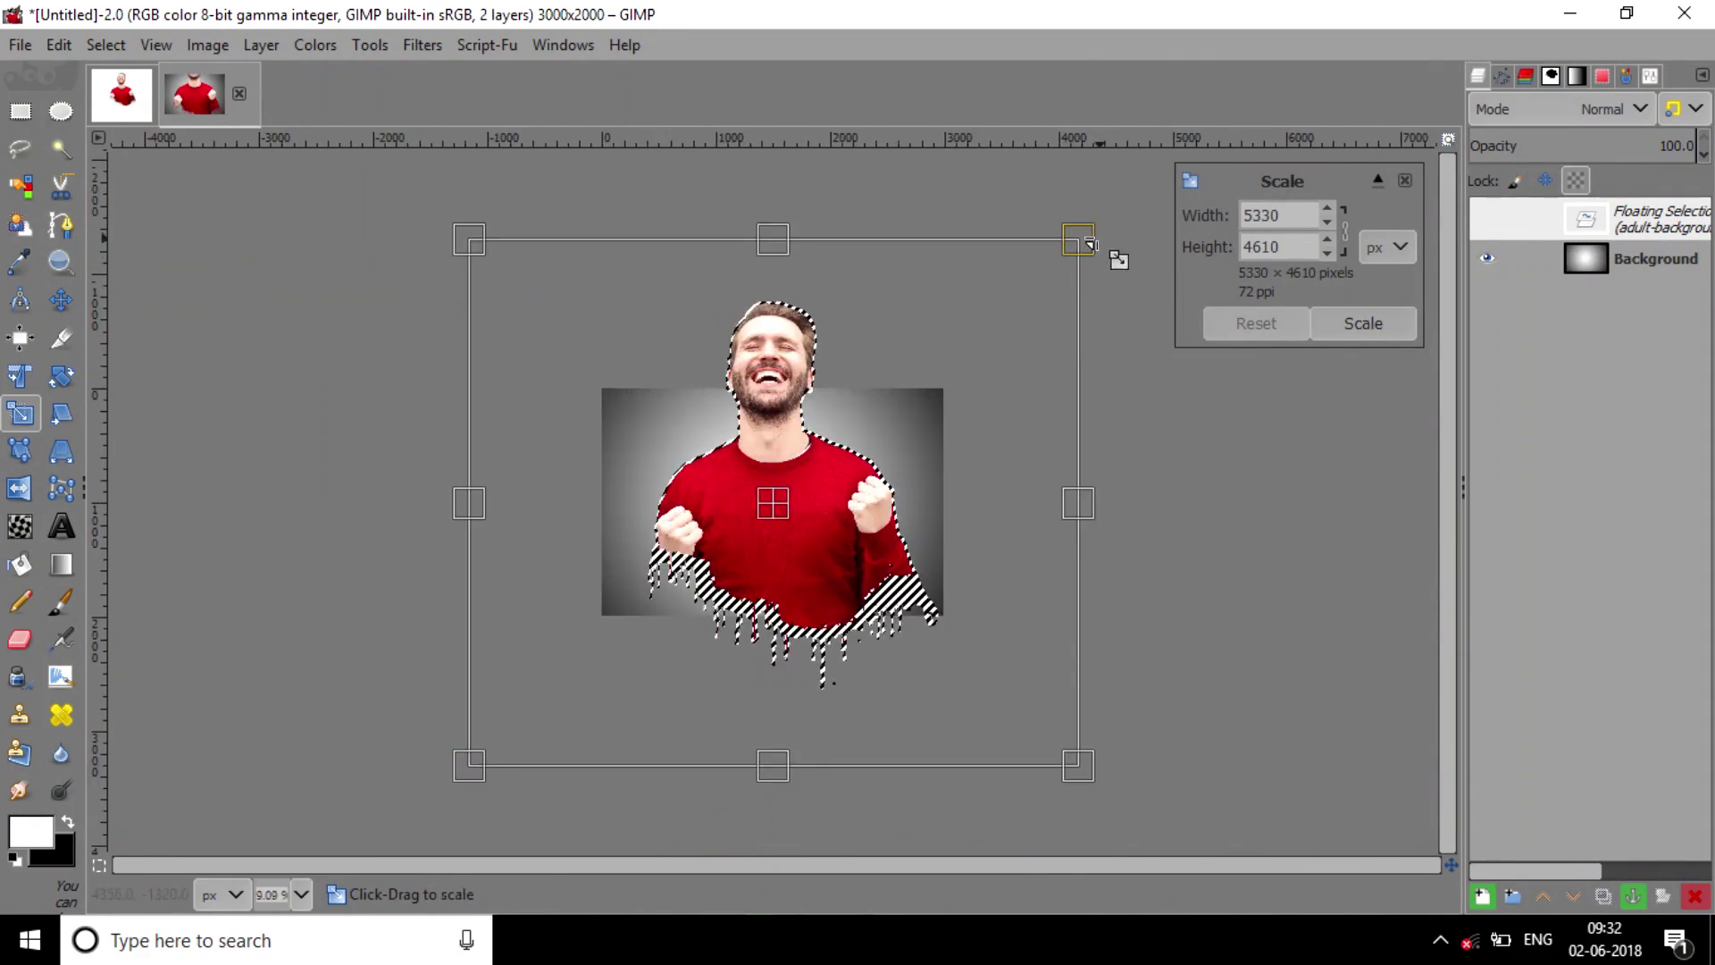
mouse_move(1088, 240)
mouse_down()
mouse_move(1014, 339)
mouse_move(1002, 326)
mouse_move(937, 442)
mouse_move(949, 474)
mouse_up()
scroll(794, 505, up, 1)
scroll(793, 506, up, 1)
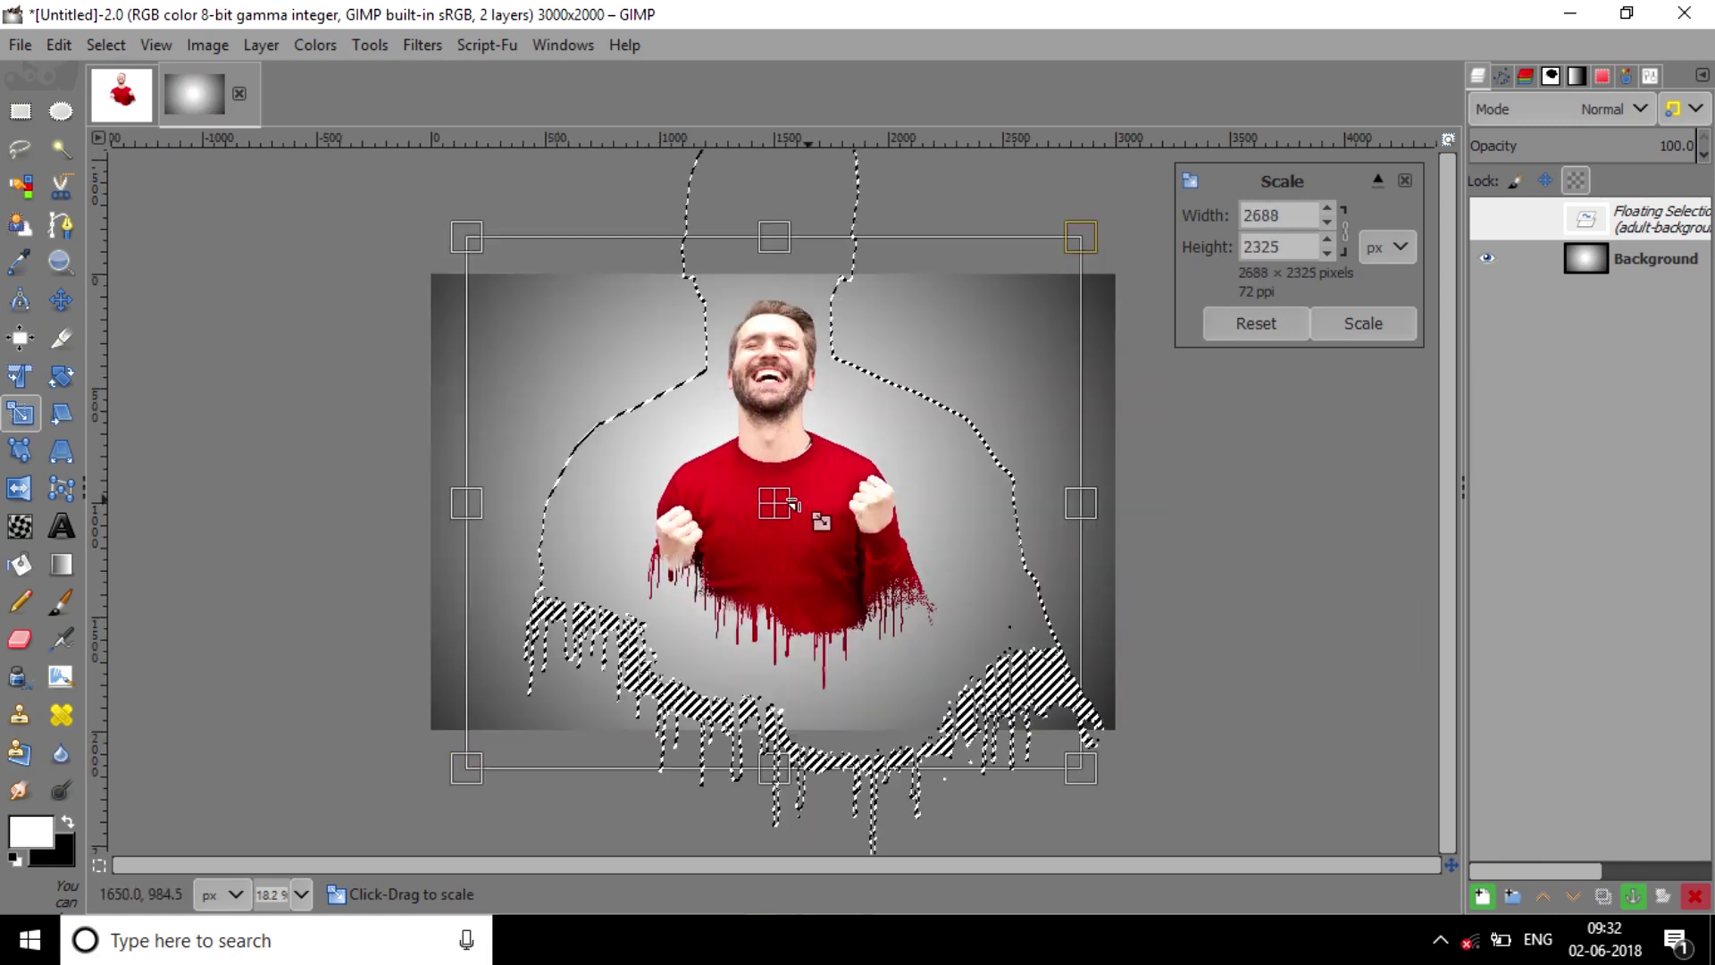
Centre the figure at about 2985×2582, apply the scale, and make it a separate layer
drag(793, 505, 782, 548)
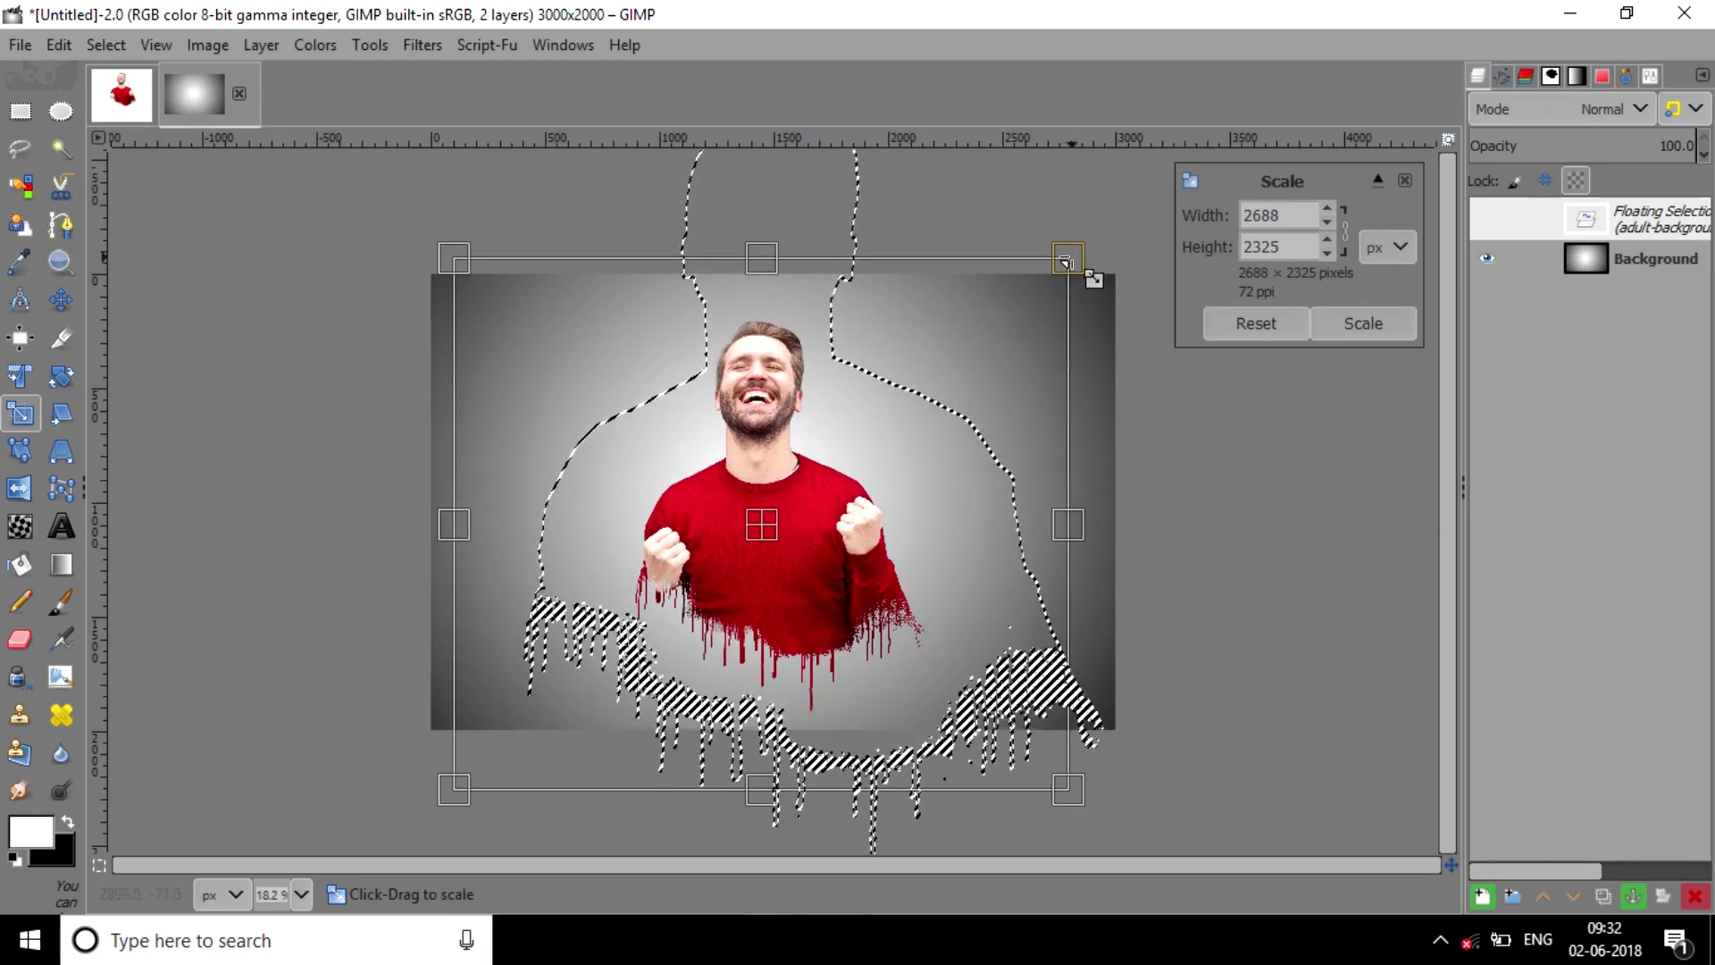
drag(1066, 261, 1141, 210)
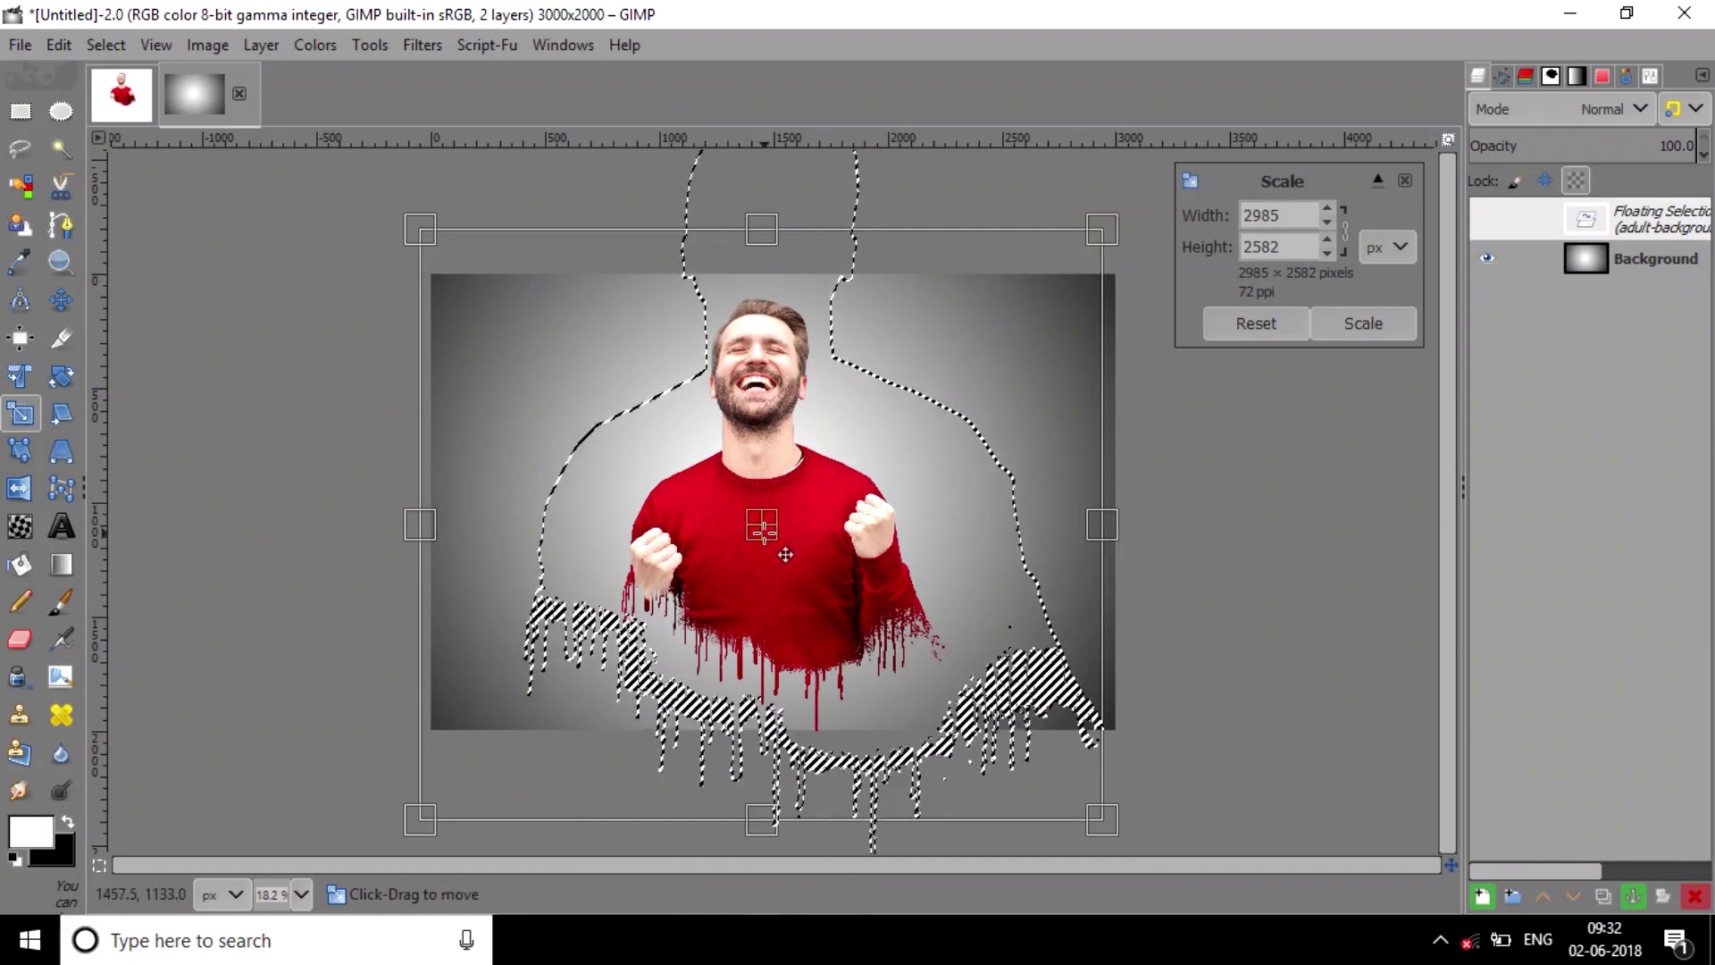
drag(785, 555, 787, 549)
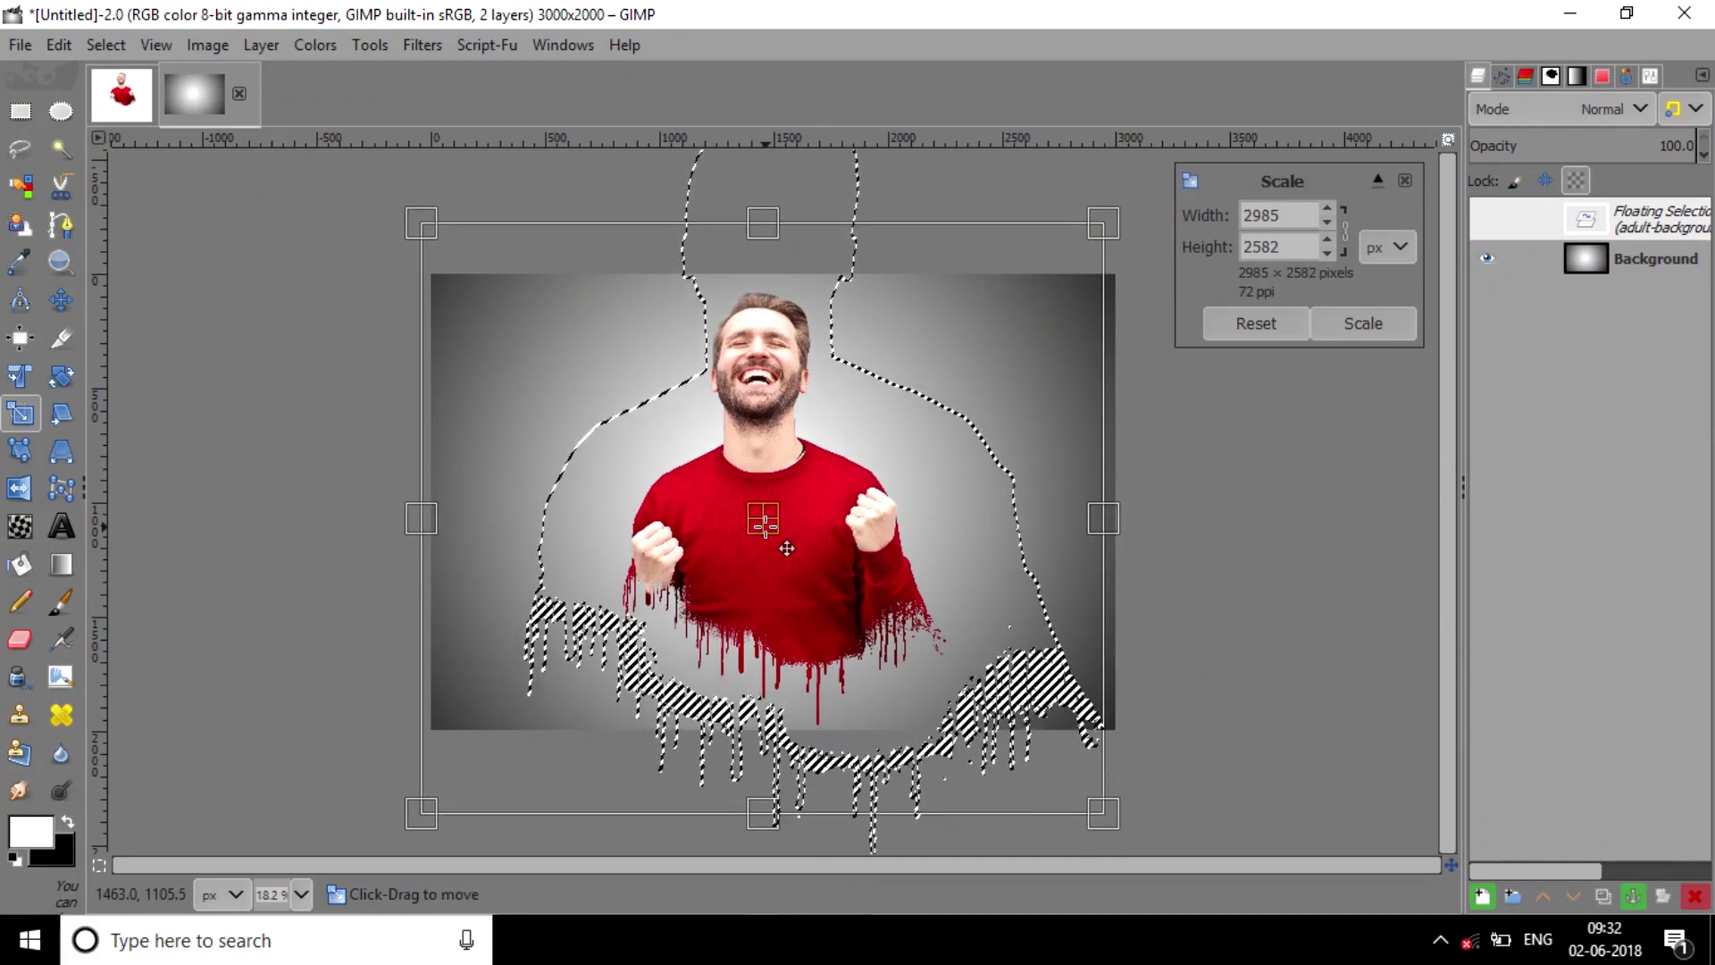
click(1378, 326)
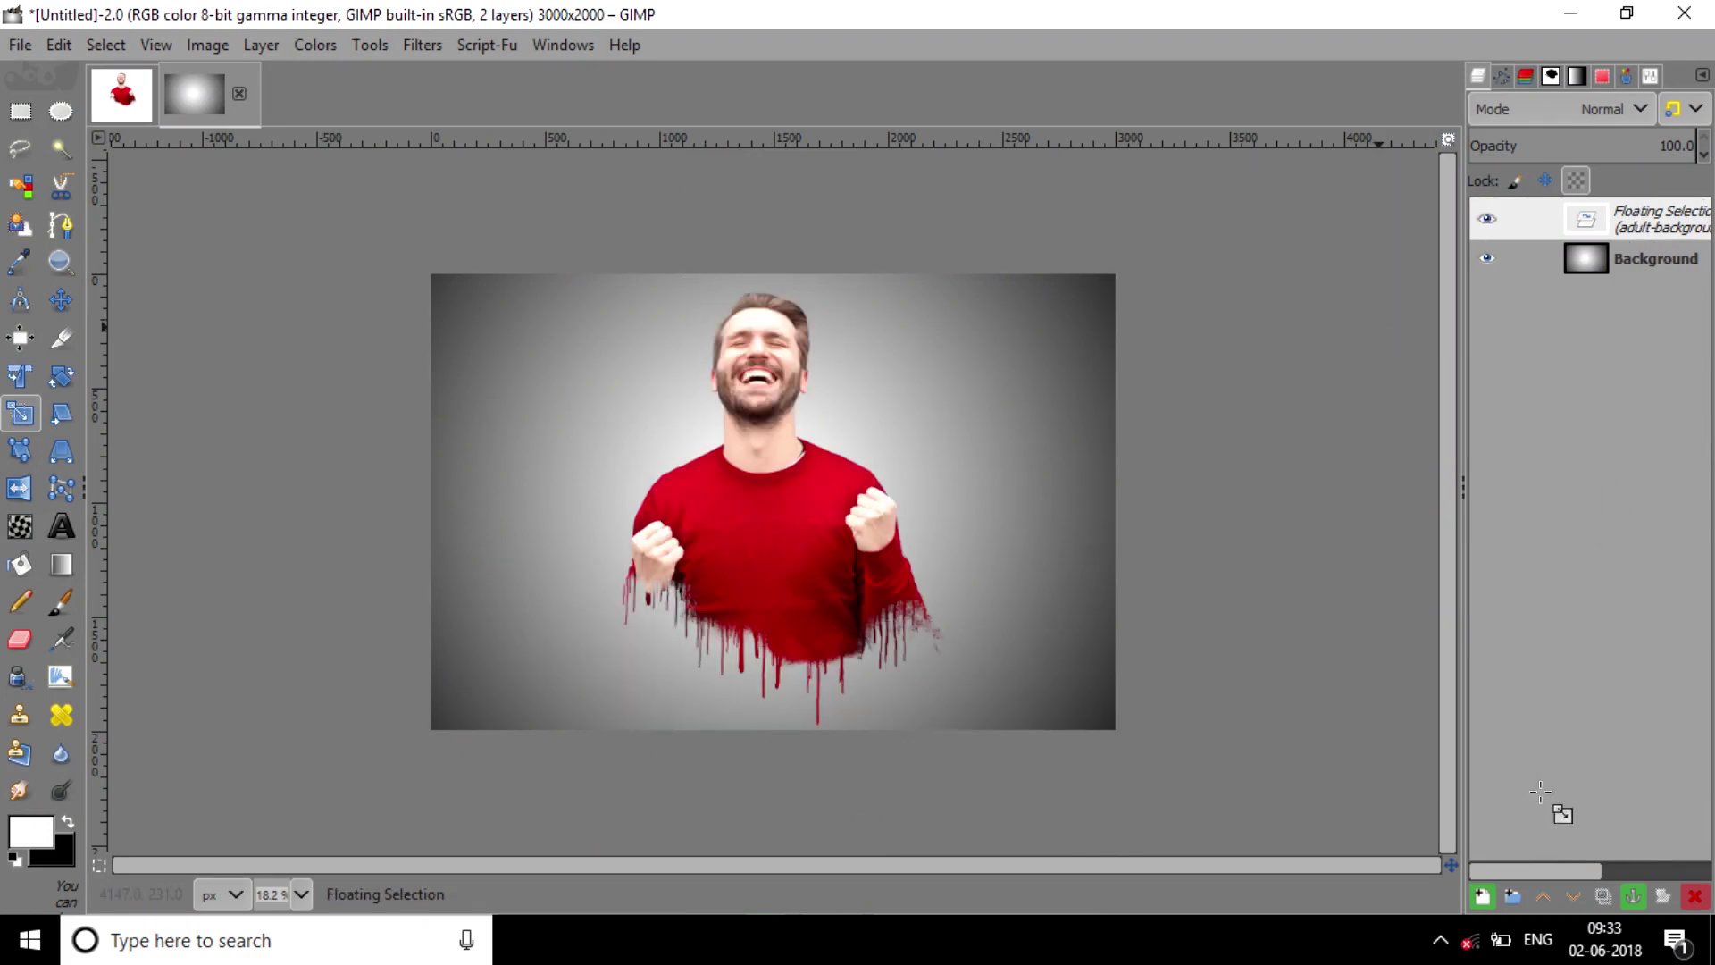
click(1482, 896)
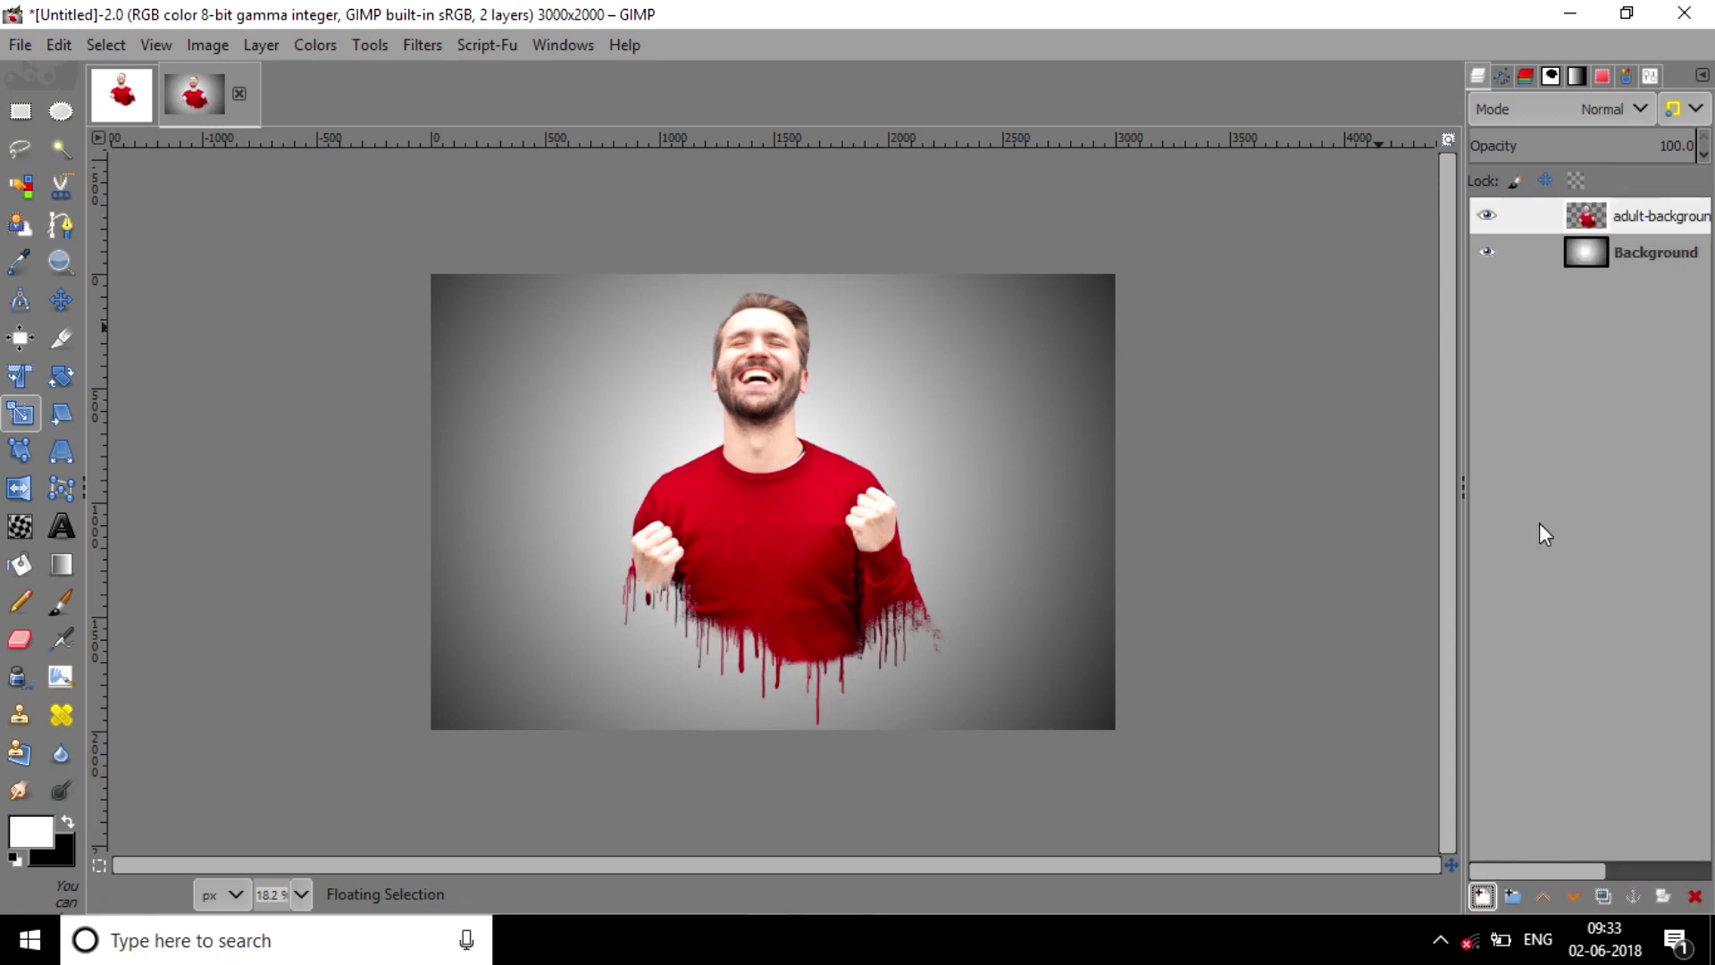
click(1456, 142)
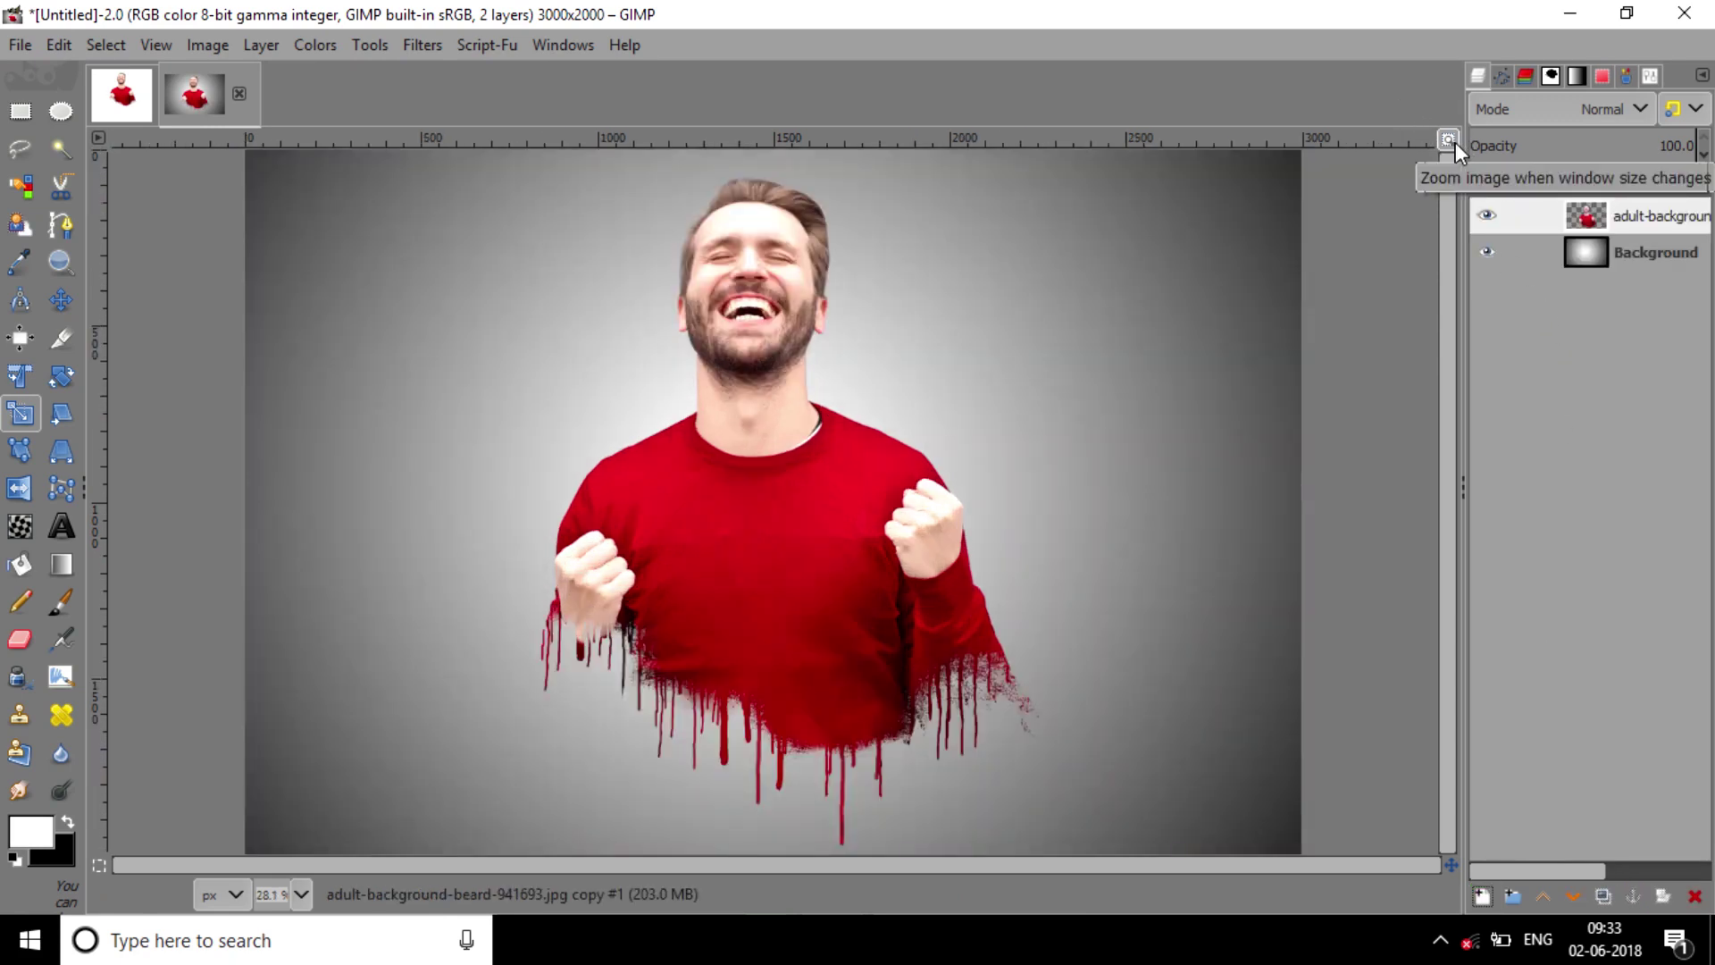